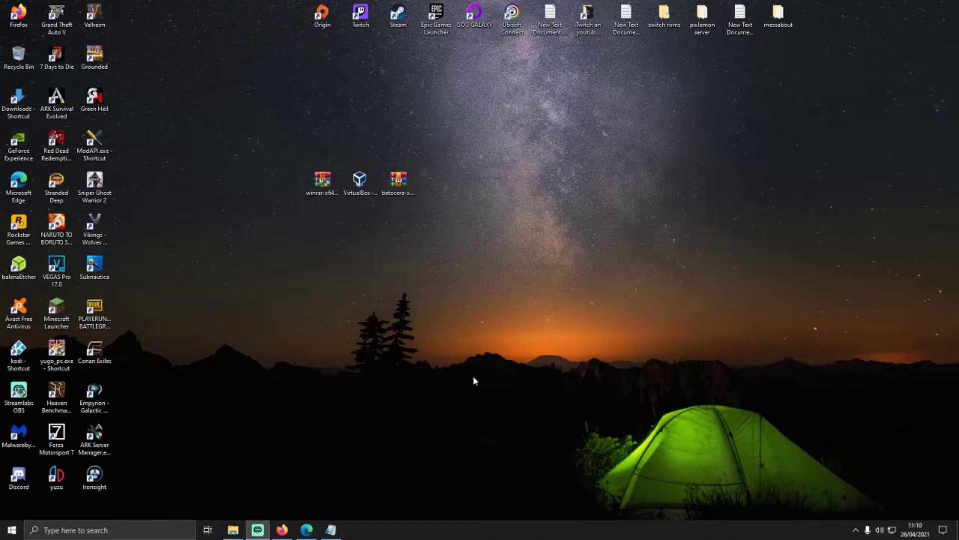
# Step: Switch to Microsoft Edge and load the batocera.org home page
pyautogui.moveTo(276, 116); pyautogui.dragTo(472, 241)
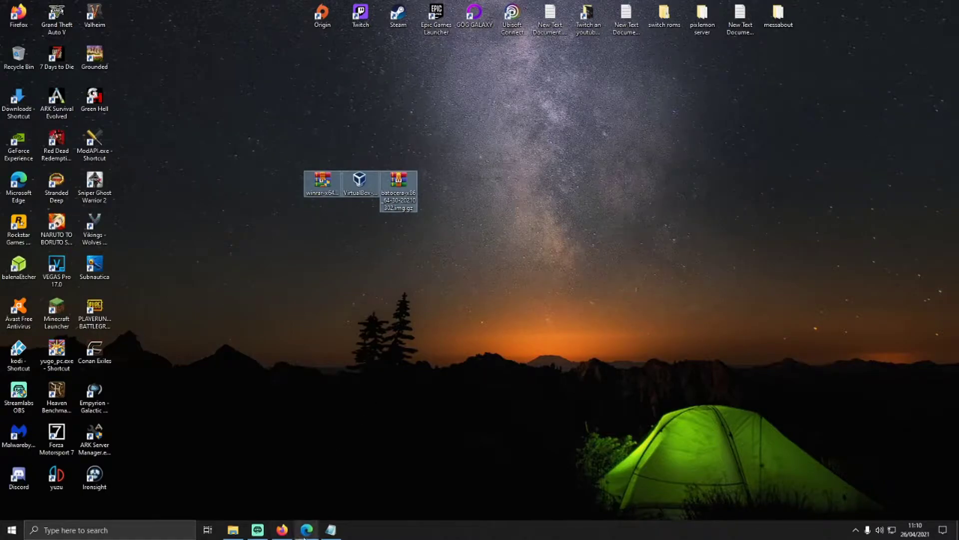
pyautogui.click(305, 533)
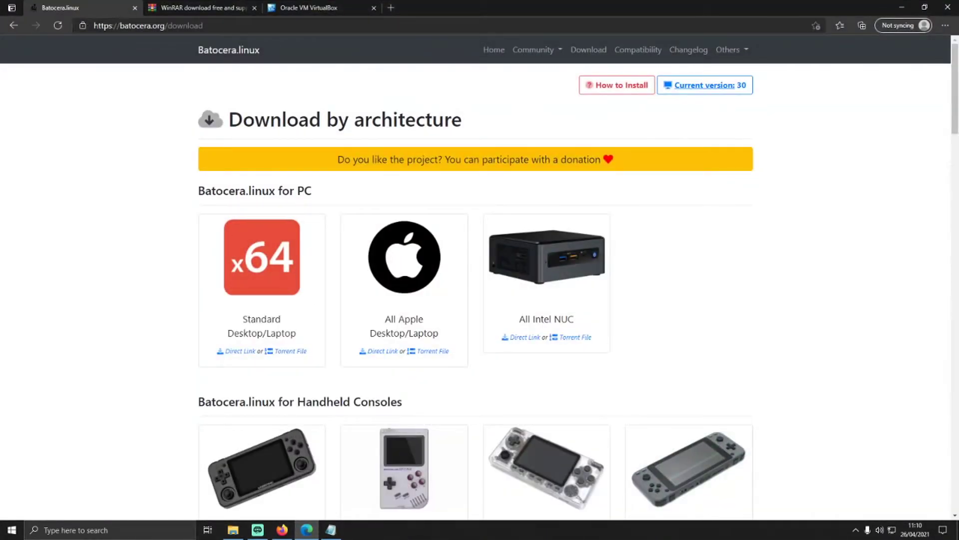
pyautogui.click(220, 26)
pyautogui.click(221, 28)
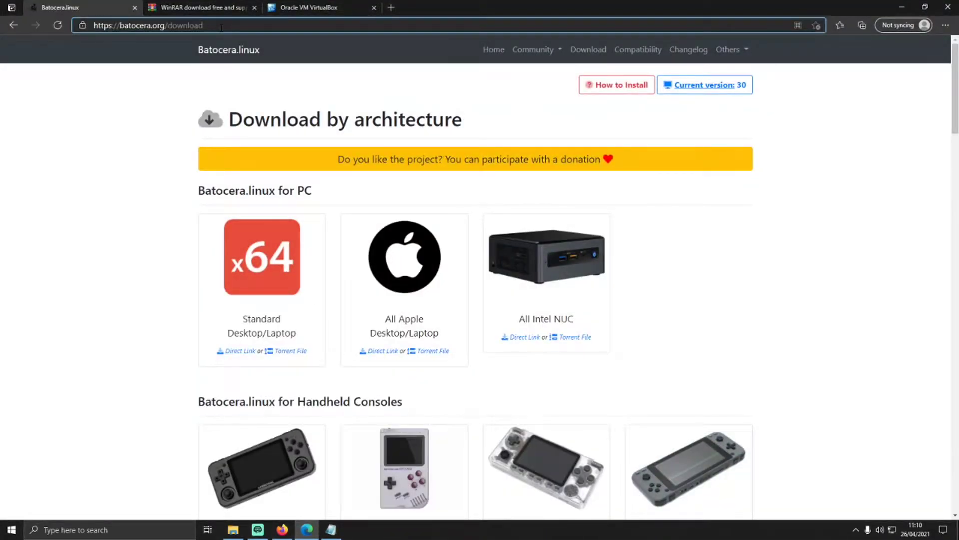
pyautogui.press('BackSpace')
pyautogui.press('BackSpace')
pyautogui.press('BackSpace')
pyautogui.press('BackSpace')
pyautogui.press('BackSpace')
pyautogui.press('BackSpace')
pyautogui.press('BackSpace')
pyautogui.press('BackSpace')
pyautogui.press('Return')
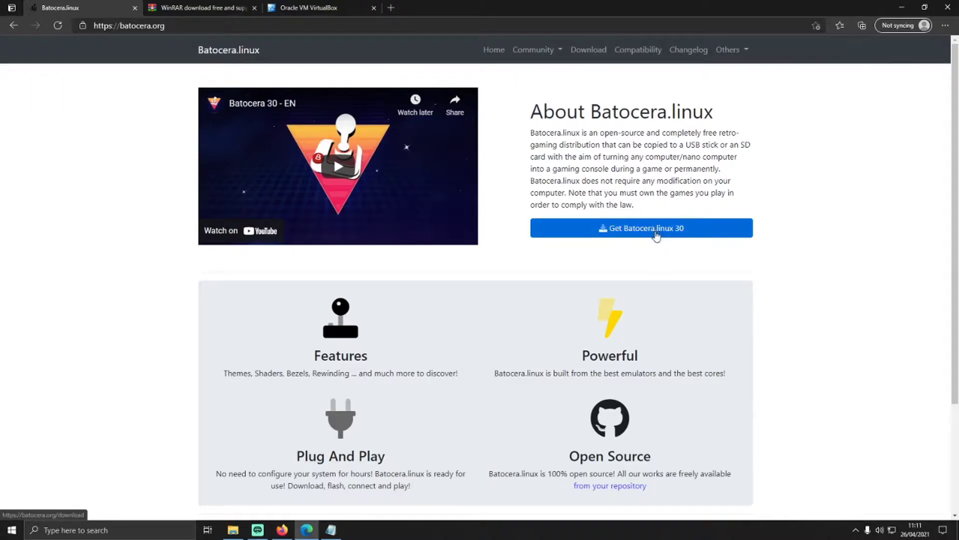
# Step: Open the Batocera.linux 30 download page and start downloading the x64 Standard Desktop/Laptop image
pyautogui.click(654, 237)
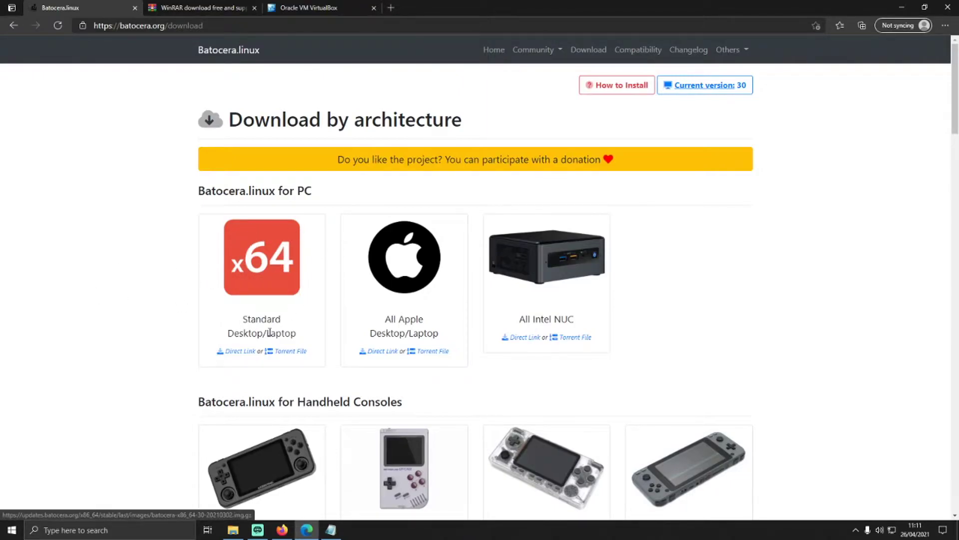
pyautogui.click(265, 294)
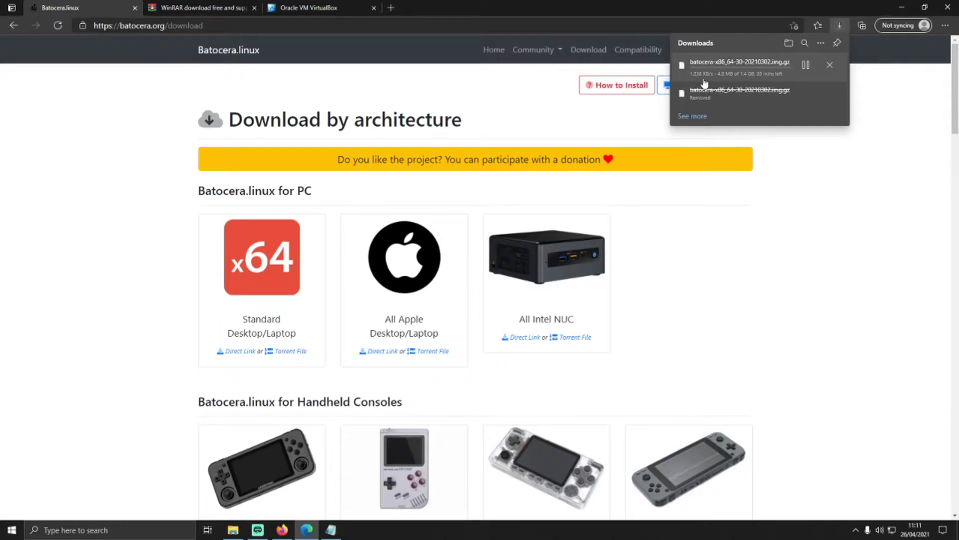
# Step: Download the 64-bit WinRAR installer from the already open WinRAR website
pyautogui.click(203, 7)
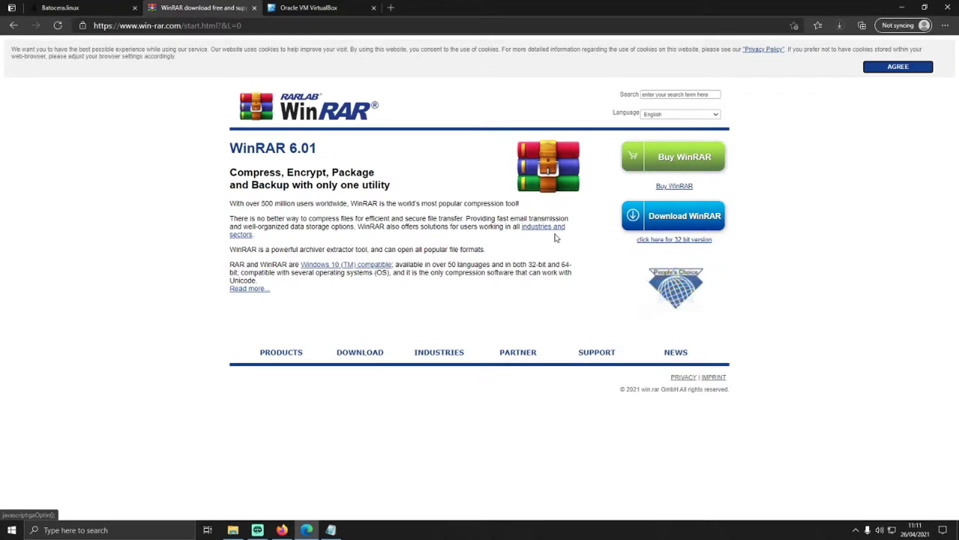
pyautogui.click(686, 223)
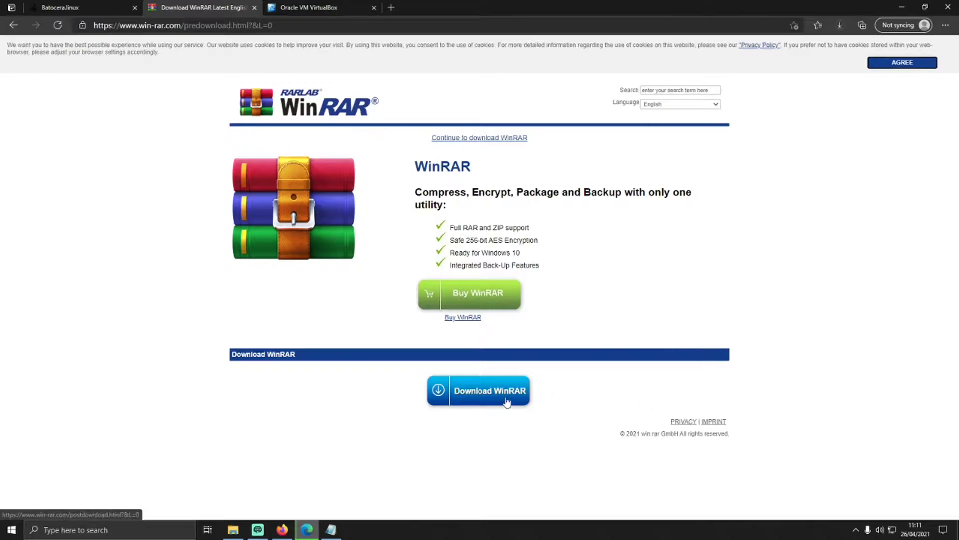
pyautogui.click(477, 404)
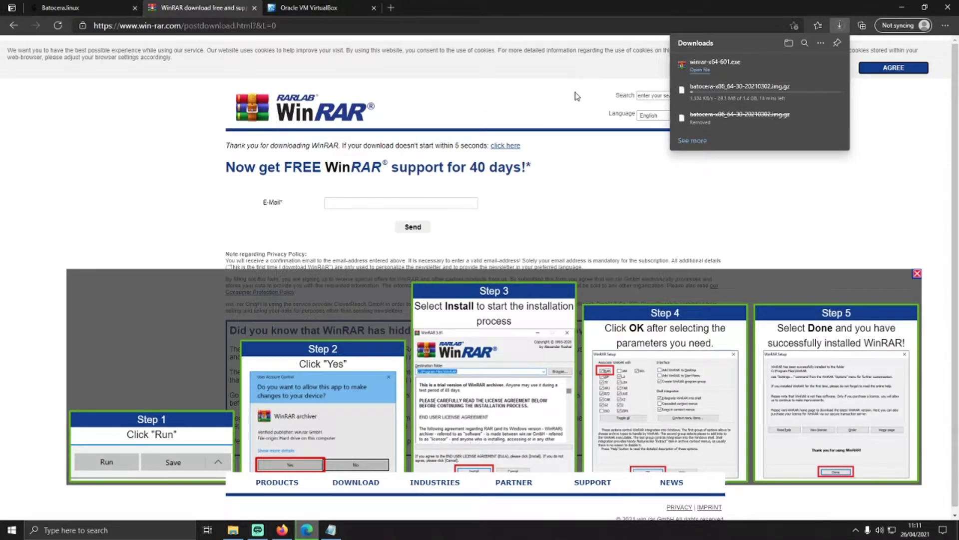
# Step: Download the VirtualBox 6.1.20 package for Windows hosts from the VirtualBox website
pyautogui.click(316, 8)
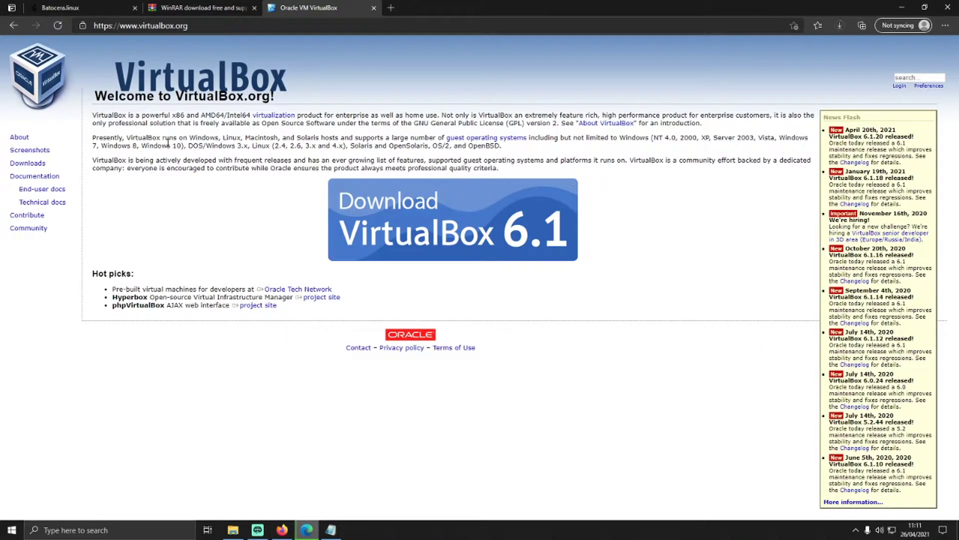
pyautogui.click(42, 165)
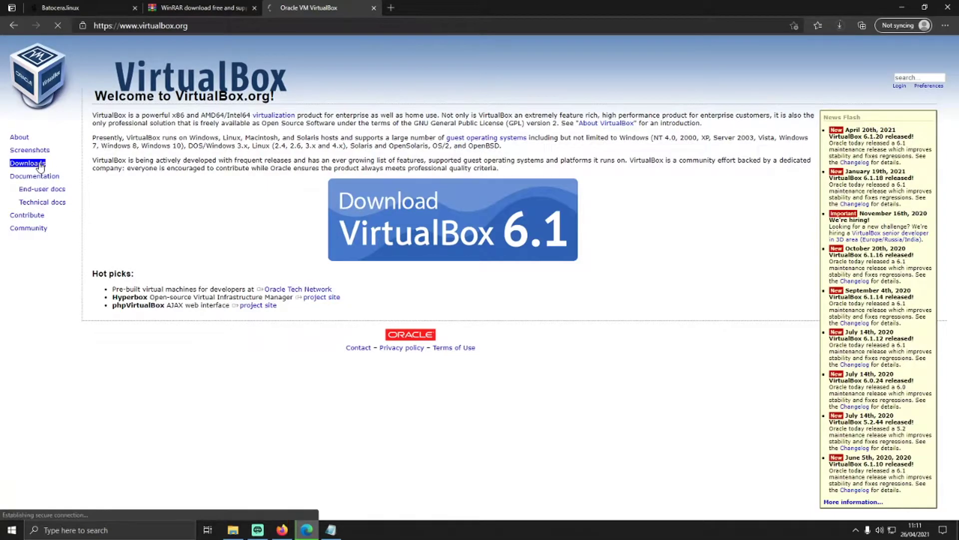
pyautogui.doubleClick(112, 195)
pyautogui.moveTo(113, 206); pyautogui.dragTo(169, 214)
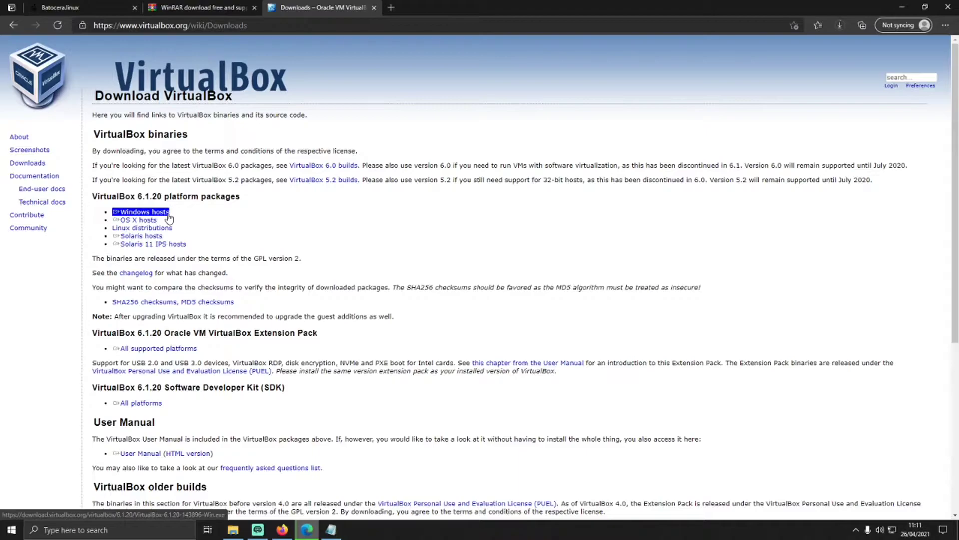
pyautogui.click(168, 216)
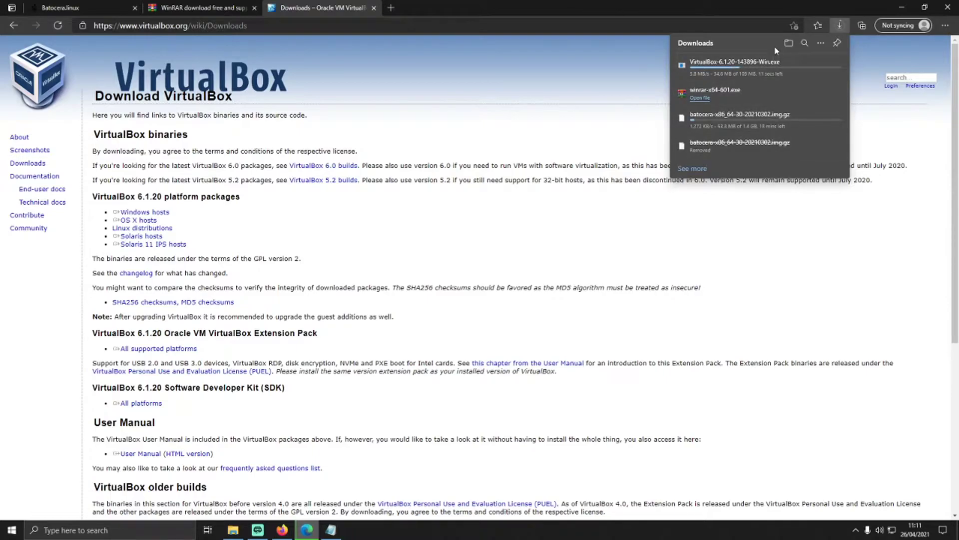
# Step: Close the browser despite the unfinished downloads and move the WinRAR, VirtualBox and Batocera files together towards the middle of the desktop
pyautogui.click(946, 8)
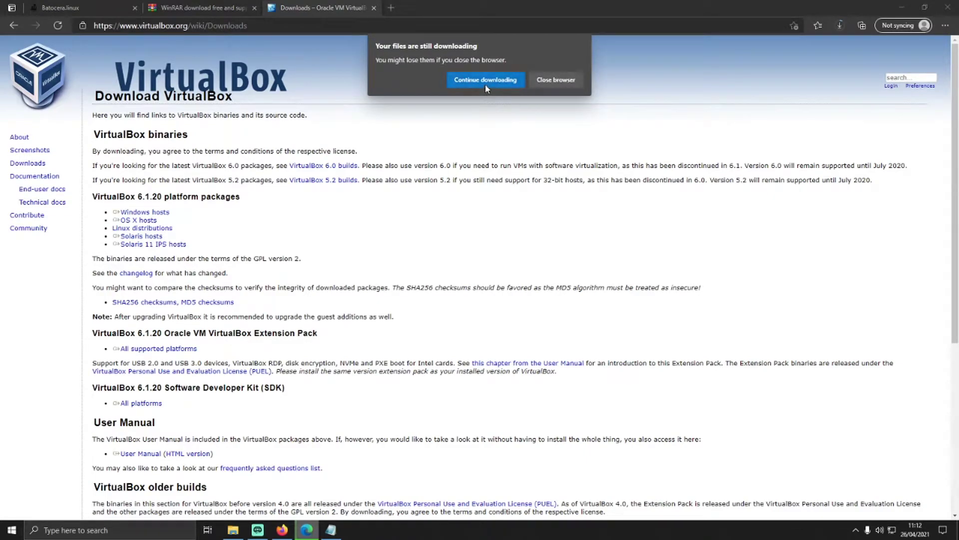
pyautogui.click(554, 80)
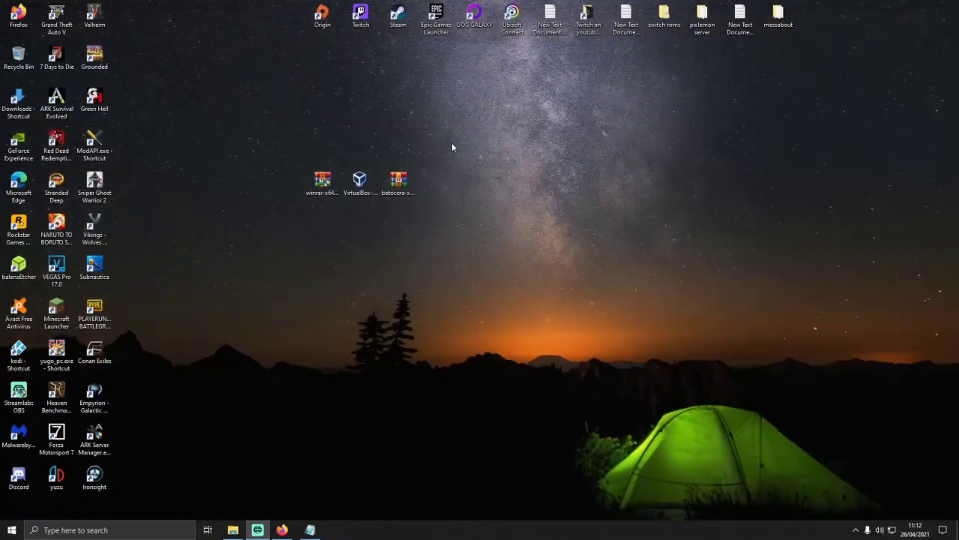
pyautogui.moveTo(298, 175); pyautogui.dragTo(521, 199)
pyautogui.click(482, 229)
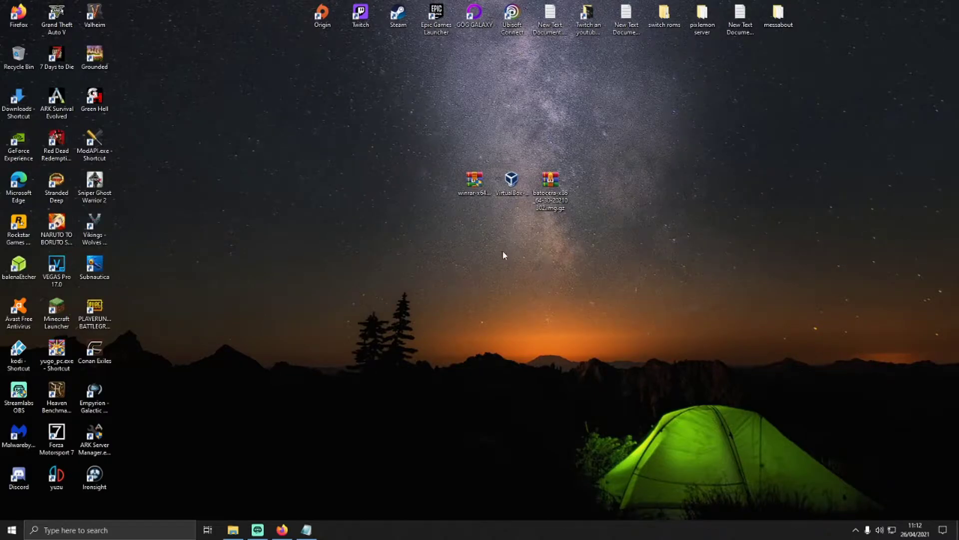
# Step: Install WinRAR 6.01 in the default folder with the default associations, then close the setup and its program folder
pyautogui.click(477, 201)
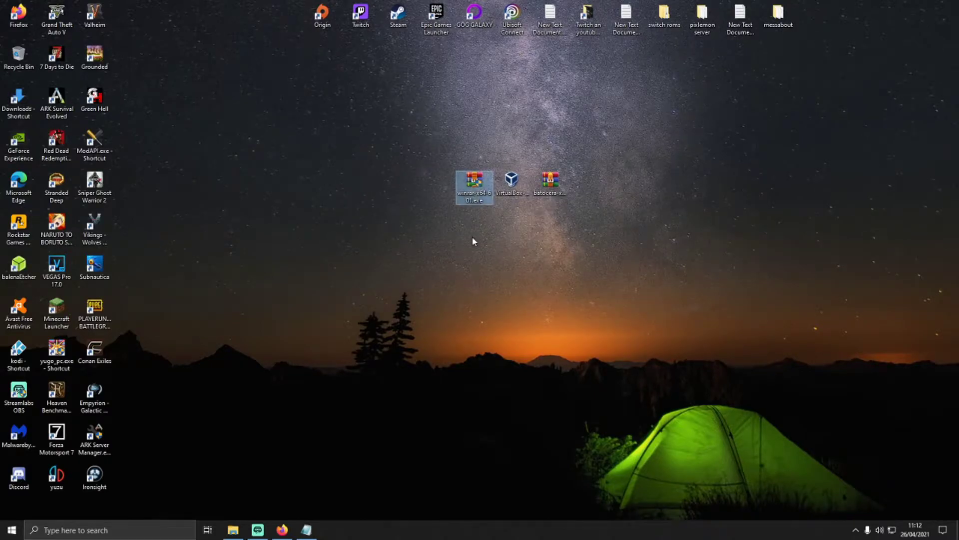
pyautogui.doubleClick(475, 201)
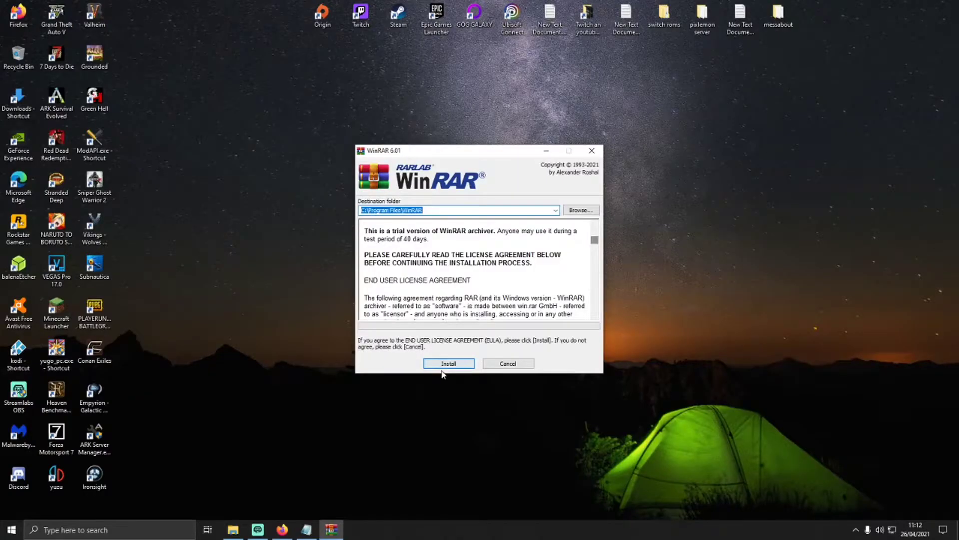
pyautogui.click(445, 363)
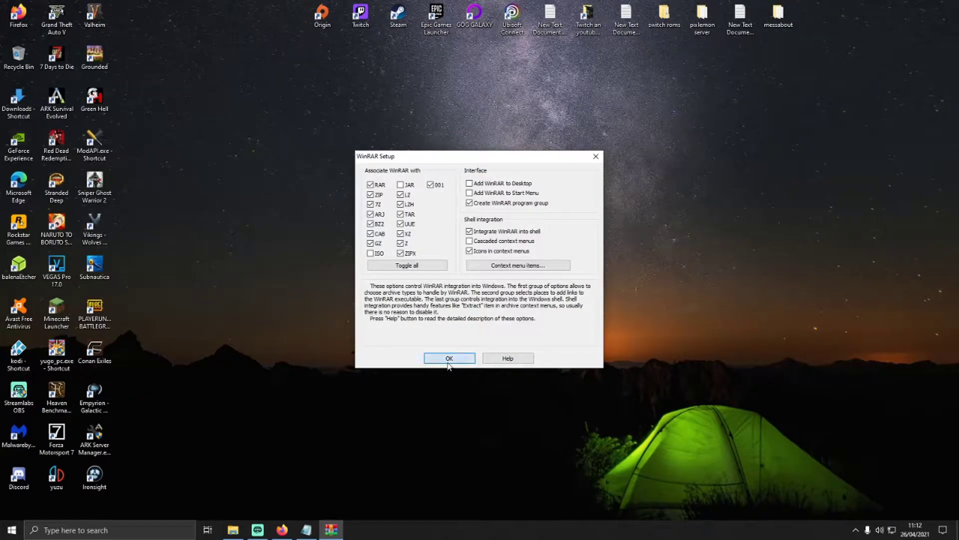
pyautogui.click(449, 357)
pyautogui.click(472, 358)
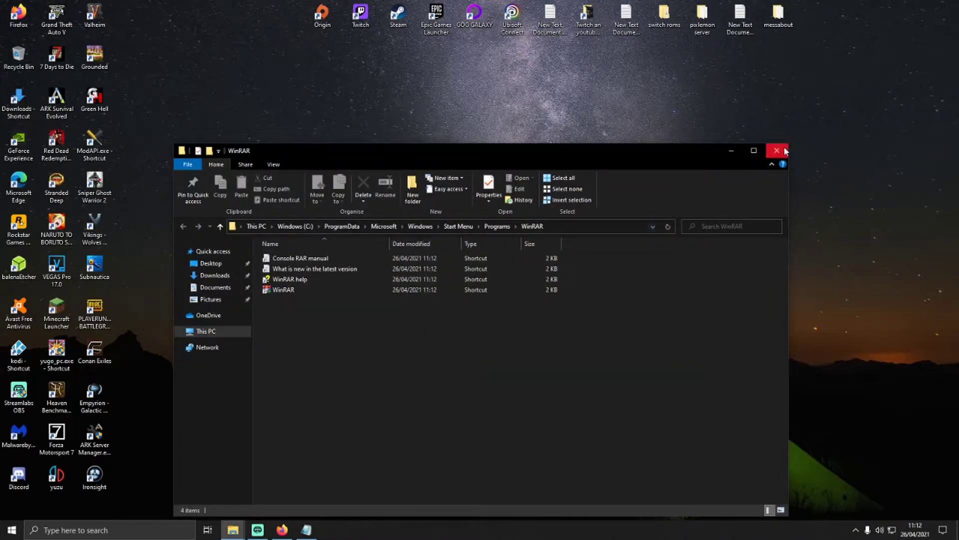
pyautogui.click(787, 150)
# Step: Move the WinRAR installer away from the other files and delete it from the desktop
pyautogui.moveTo(480, 191); pyautogui.dragTo(401, 181)
pyautogui.rightClick(400, 180)
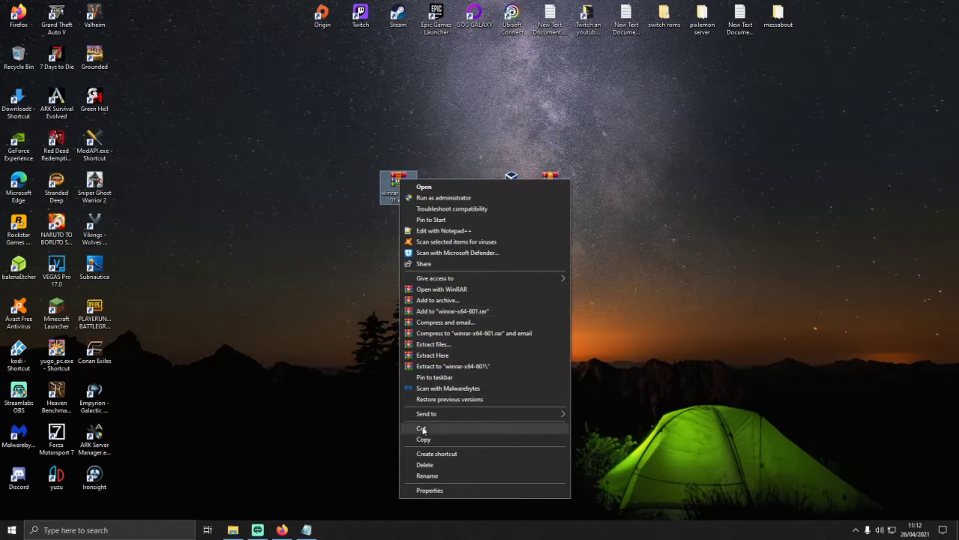
pyautogui.click(417, 465)
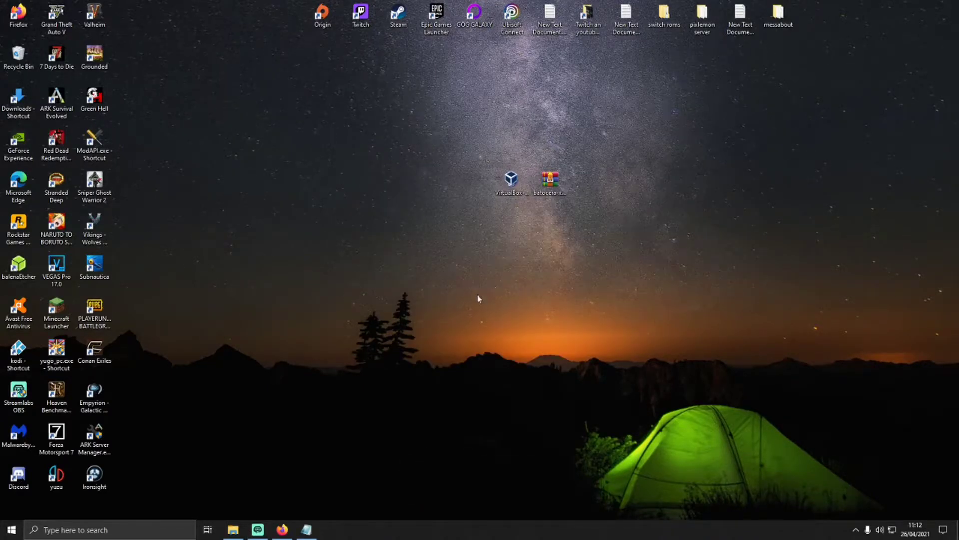
# Step: Install Oracle VM VirtualBox 6.1.20 with the default features and location, accepting the temporary network disconnection
pyautogui.moveTo(517, 202); pyautogui.dragTo(443, 203)
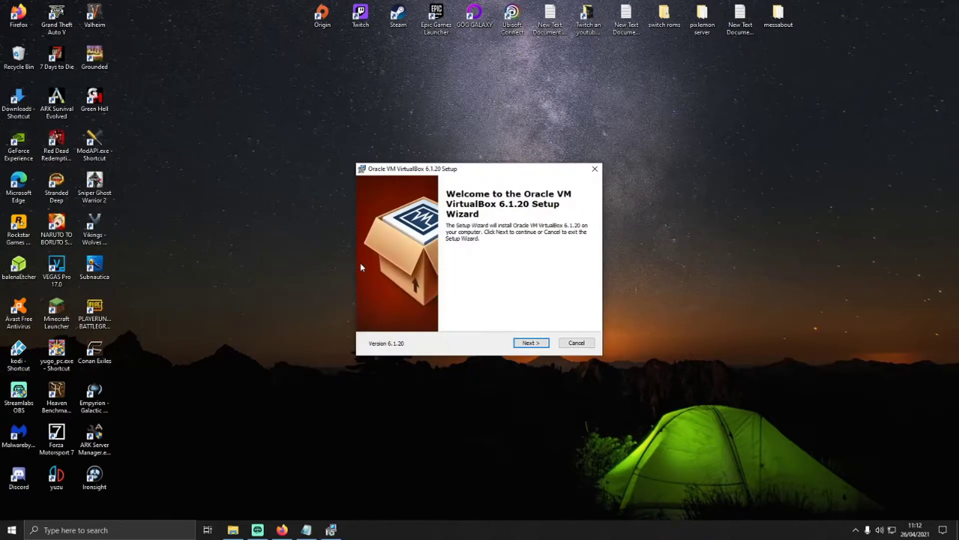
pyautogui.click(525, 343)
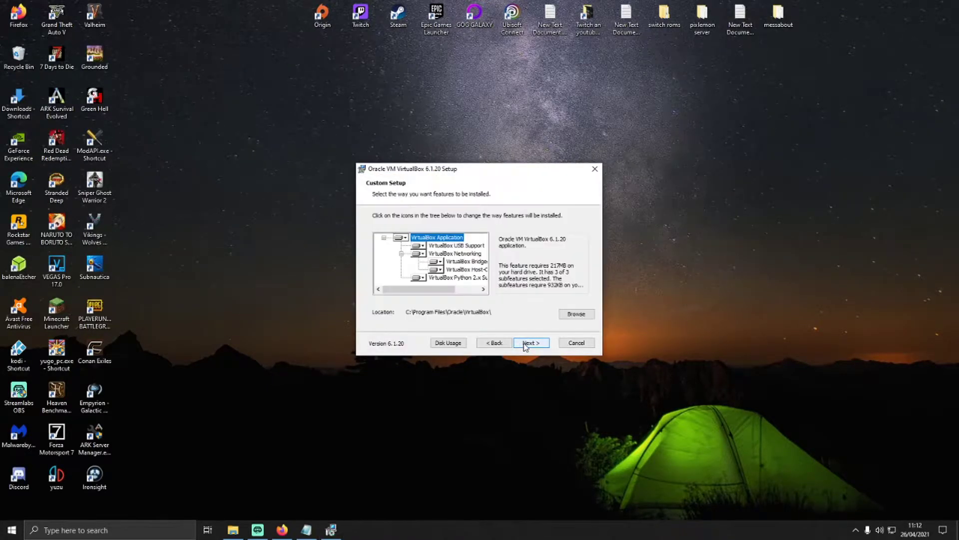
pyautogui.click(527, 349)
pyautogui.click(529, 348)
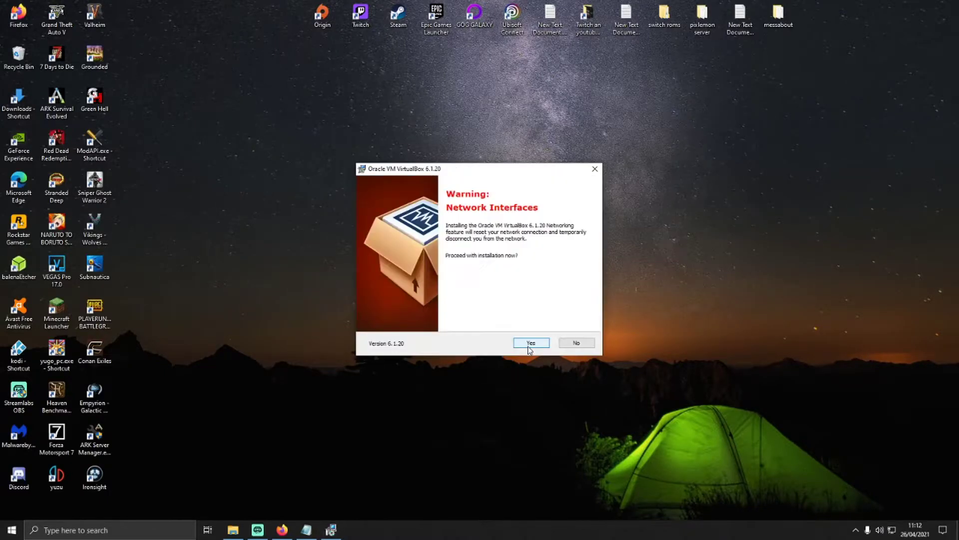
pyautogui.click(530, 346)
pyautogui.click(531, 344)
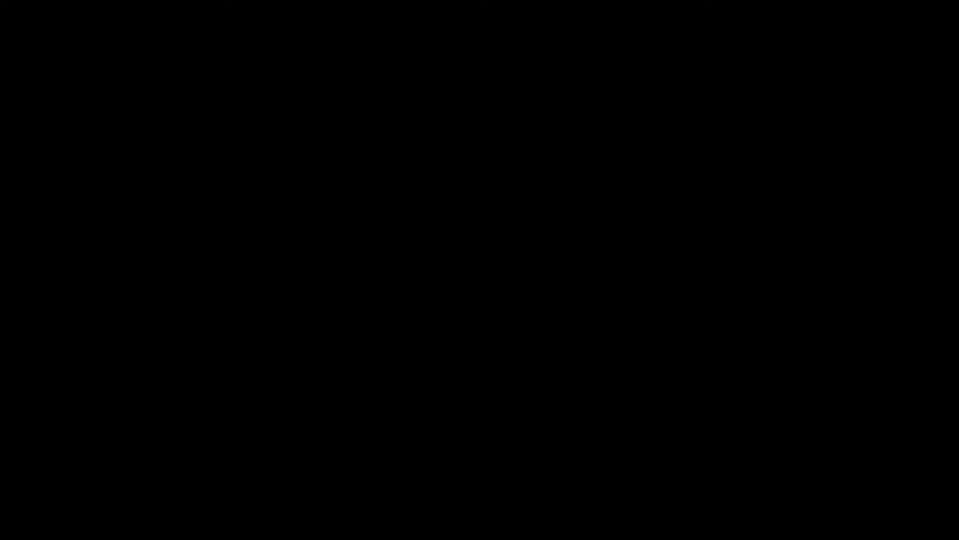
# Step: Finish the VirtualBox setup without starting the program and delete its installer from the desktop
pyautogui.click(436, 316)
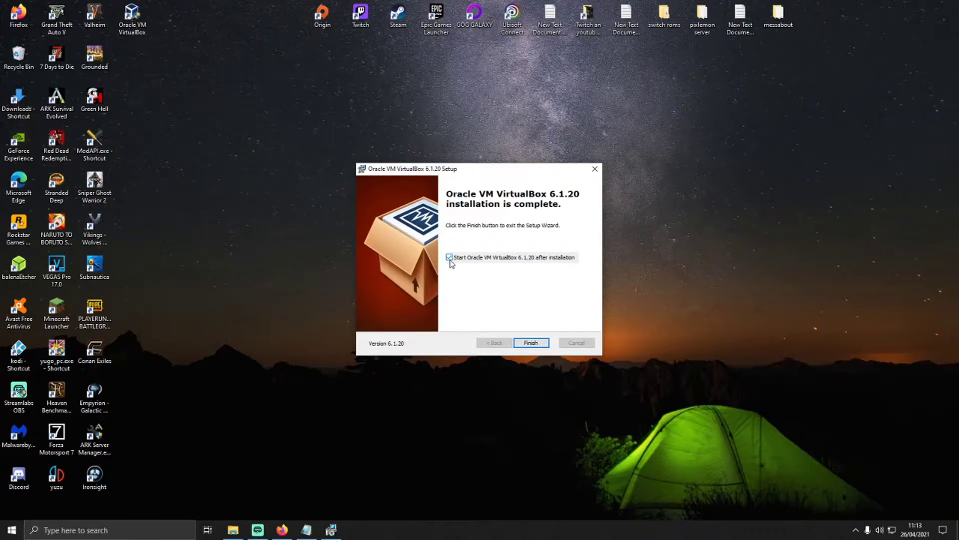
pyautogui.click(531, 343)
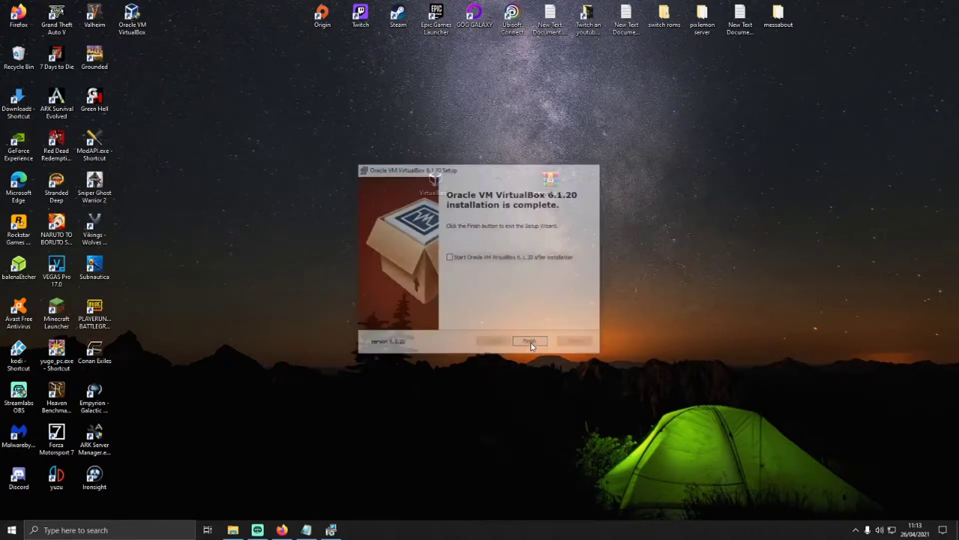
pyautogui.rightClick(432, 199)
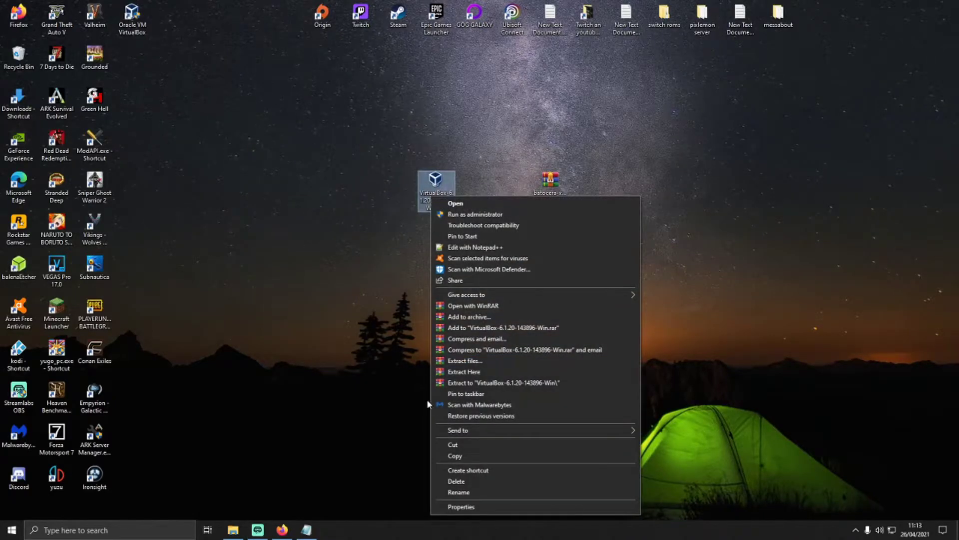
pyautogui.click(456, 481)
# Step: Extract batocera-x86_64-30-20210302.img.gz onto the desktop and place the extracted .img file beside the archive
pyautogui.moveTo(551, 182); pyautogui.dragTo(438, 140)
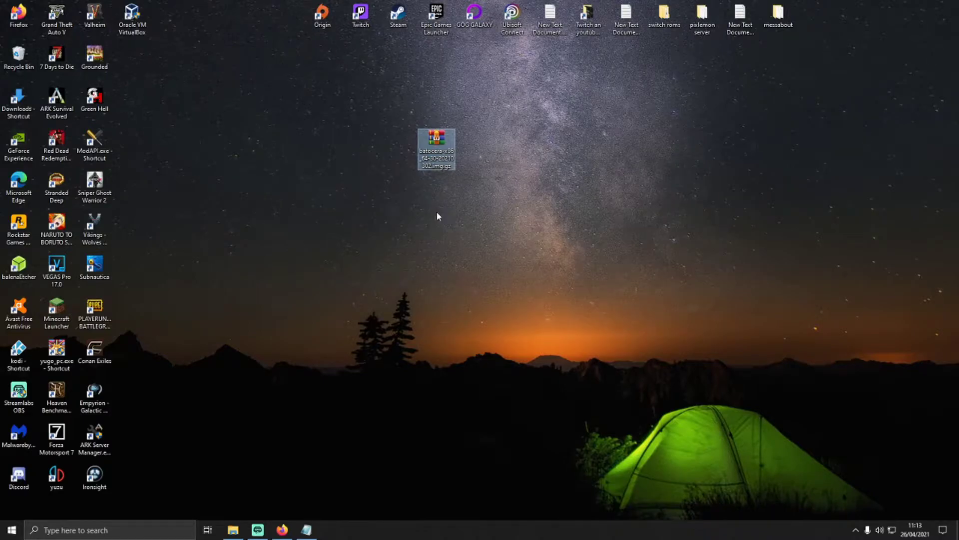
pyautogui.rightClick(437, 144)
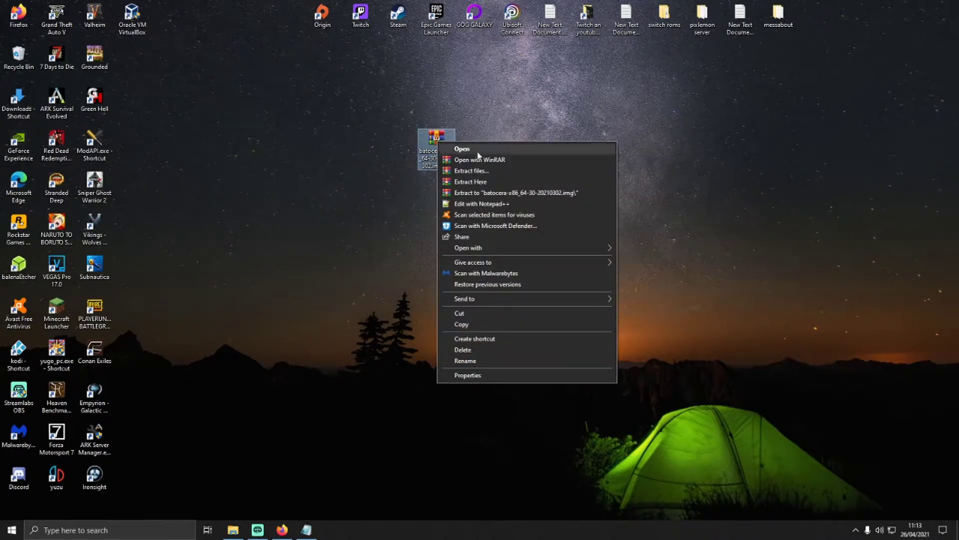
pyautogui.click(487, 181)
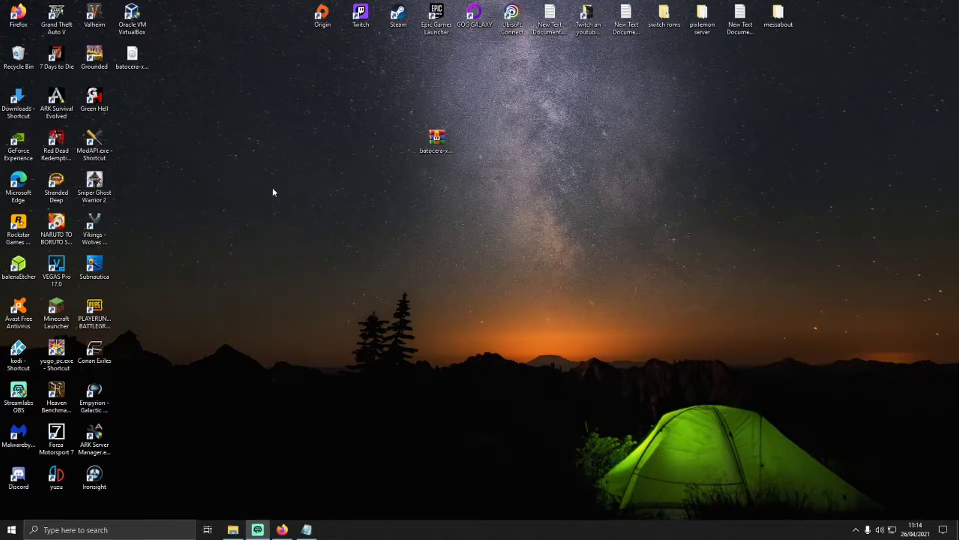
pyautogui.moveTo(139, 64); pyautogui.dragTo(368, 151)
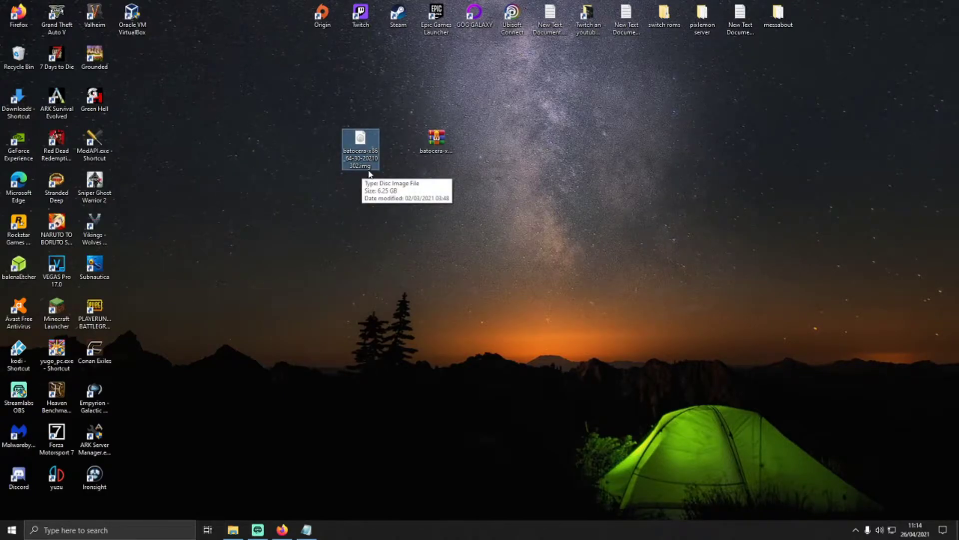
# Step: Delete the batocera-x86_64-30-20210302.img.gz archive from the desktop and move the extracted .img file into its place
pyautogui.rightClick(437, 148)
pyautogui.click(423, 210)
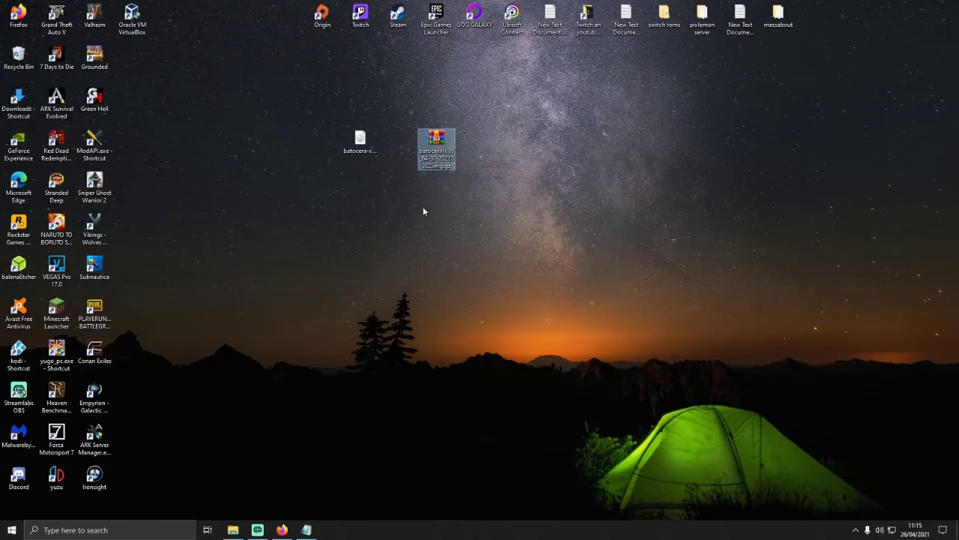
pyautogui.rightClick(445, 168)
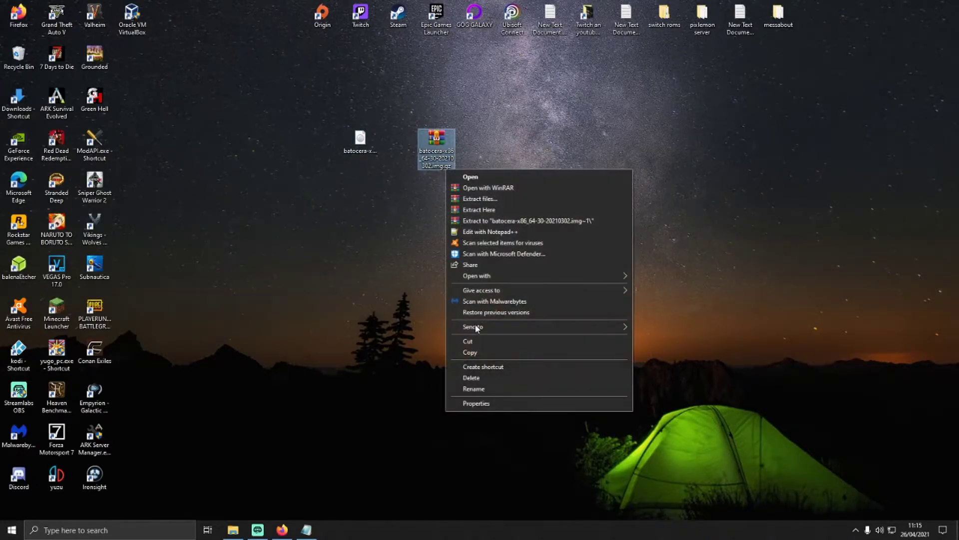
pyautogui.click(483, 377)
pyautogui.rightClick(491, 326)
pyautogui.click(428, 321)
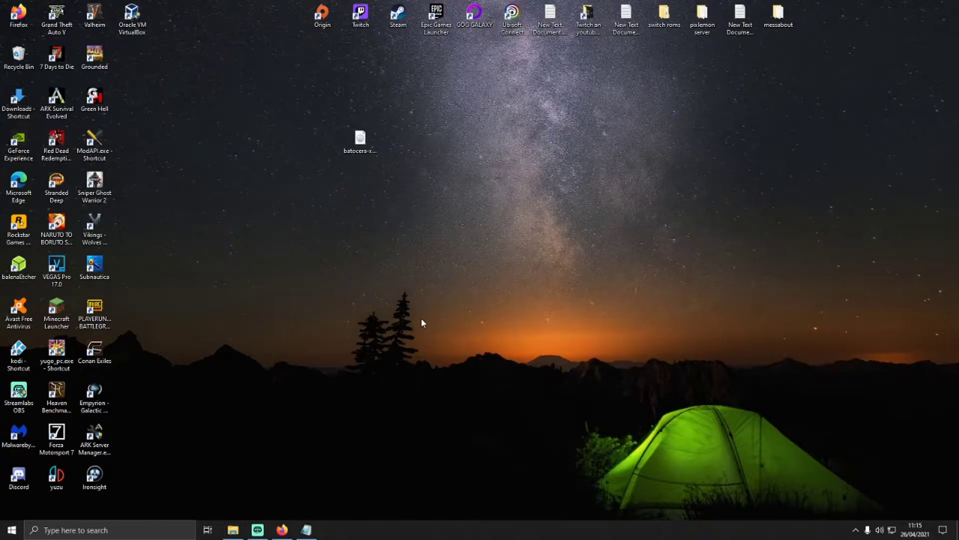
pyautogui.moveTo(360, 151); pyautogui.dragTo(436, 151)
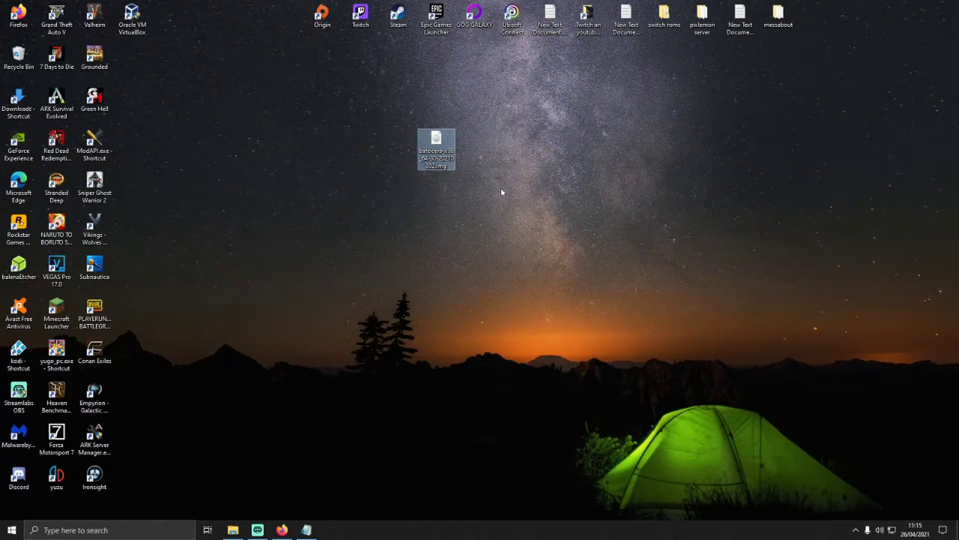
# Step: Move batocera-x86_64-30-20210302.img from the desktop to the root of the Windows (C:) drive, granting administrator permission
pyautogui.rightClick(440, 160)
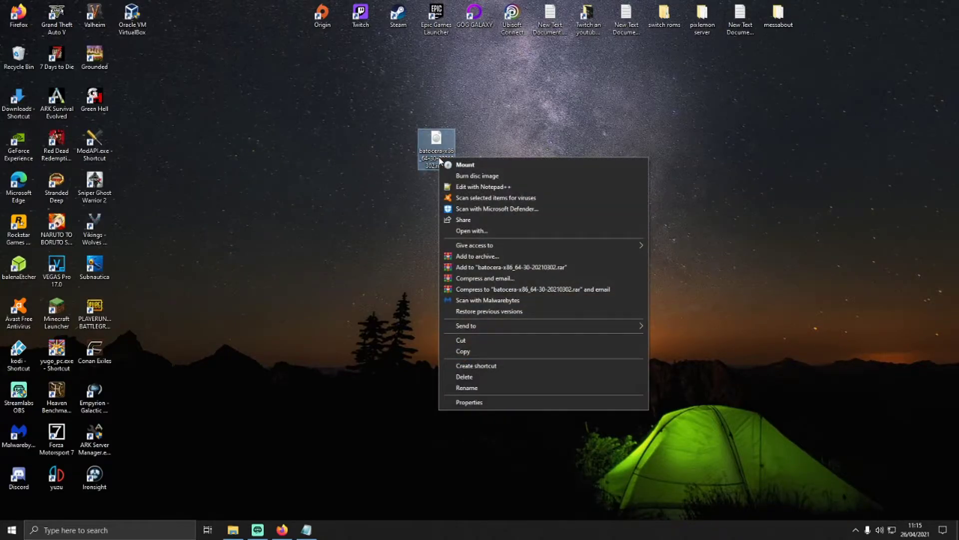
pyautogui.click(446, 341)
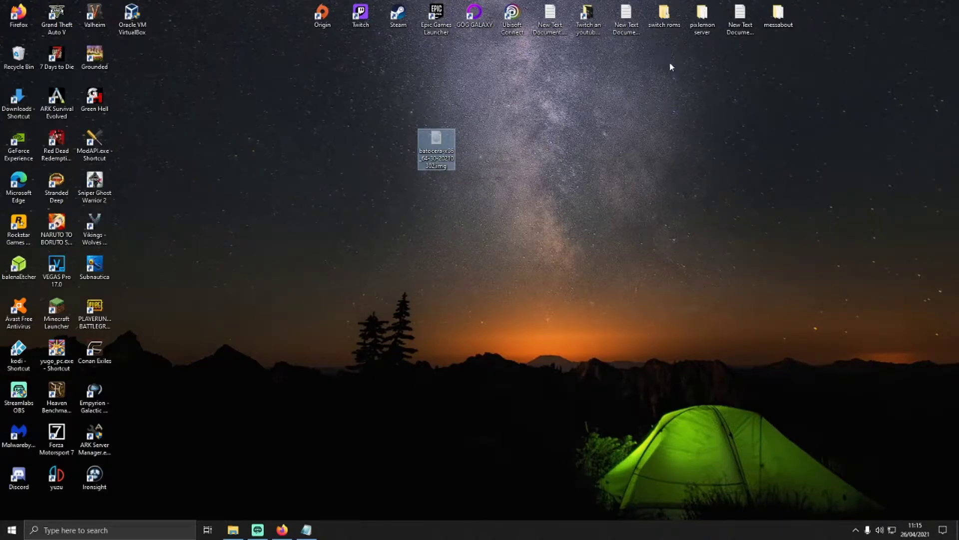
pyautogui.click(802, 38)
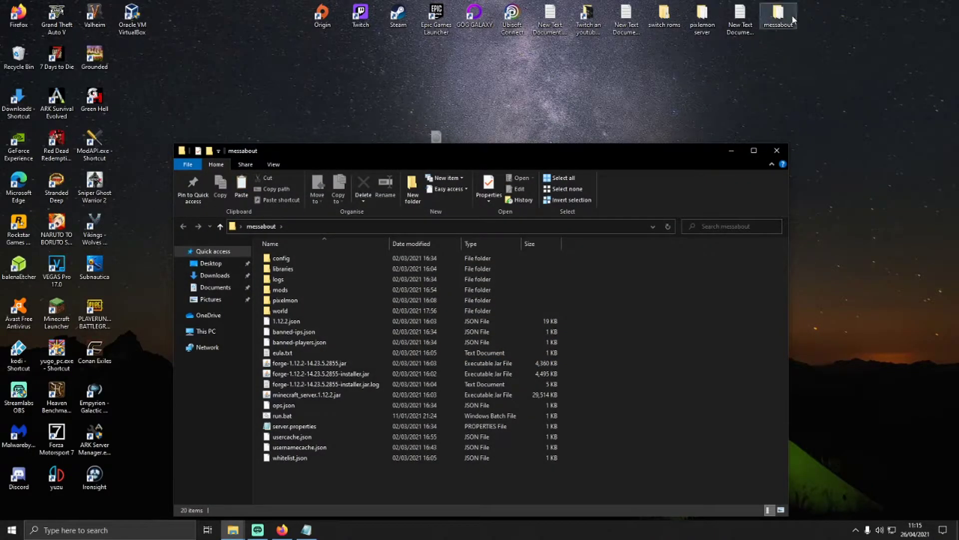
pyautogui.click(209, 333)
pyautogui.moveTo(487, 162); pyautogui.dragTo(529, 84)
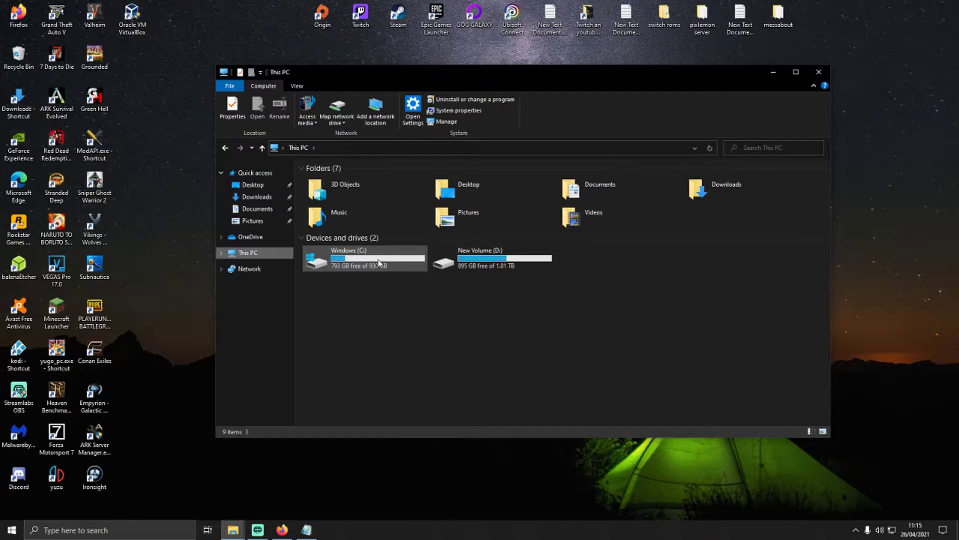
pyautogui.doubleClick(359, 268)
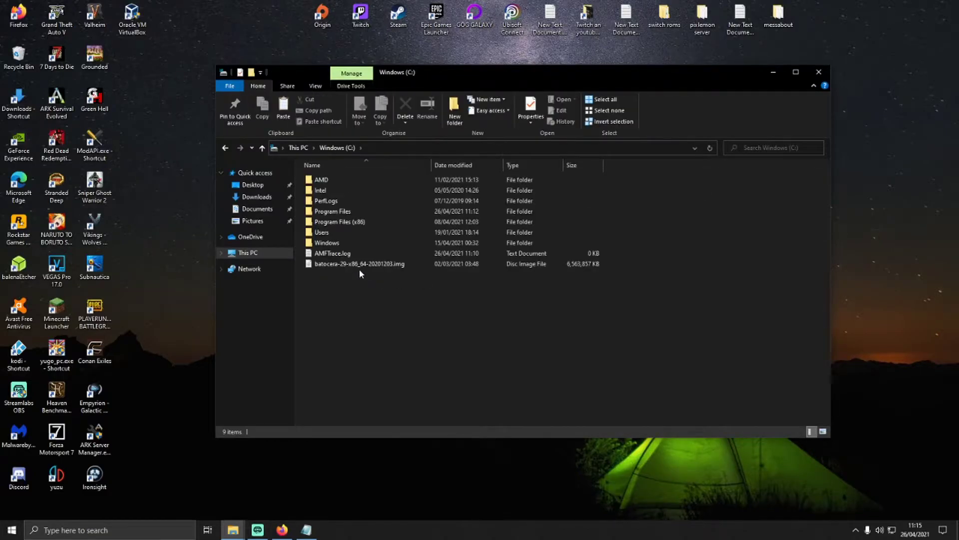
pyautogui.rightClick(359, 275)
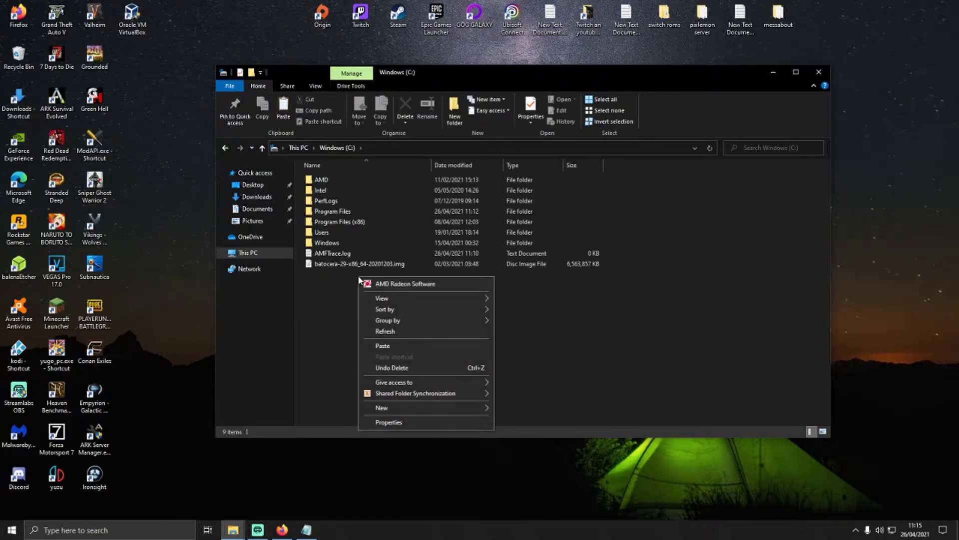
pyautogui.rightClick(343, 311)
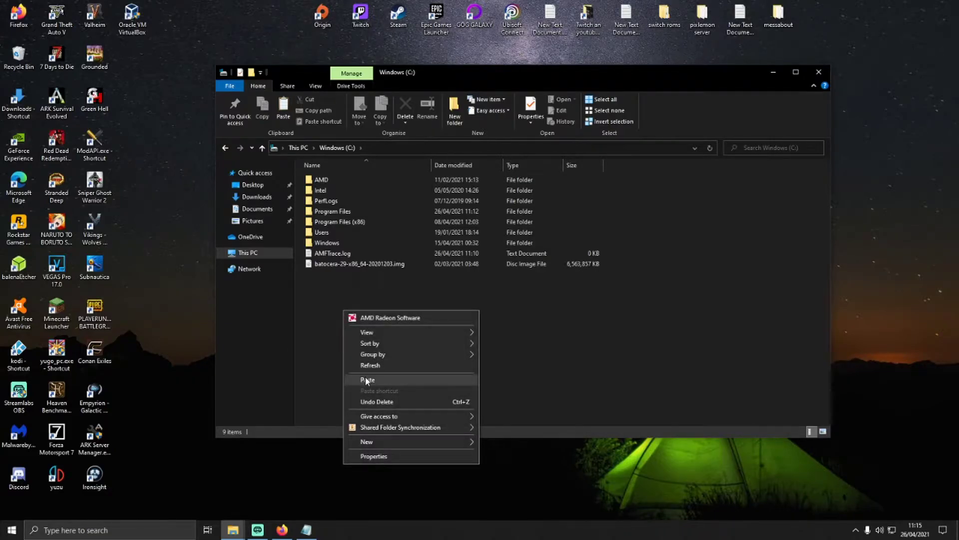
pyautogui.click(366, 381)
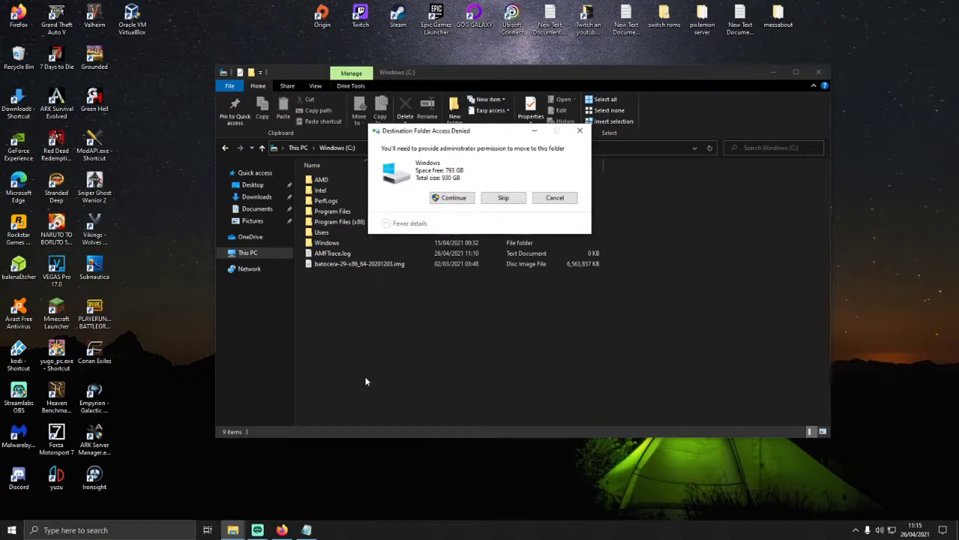
pyautogui.click(453, 203)
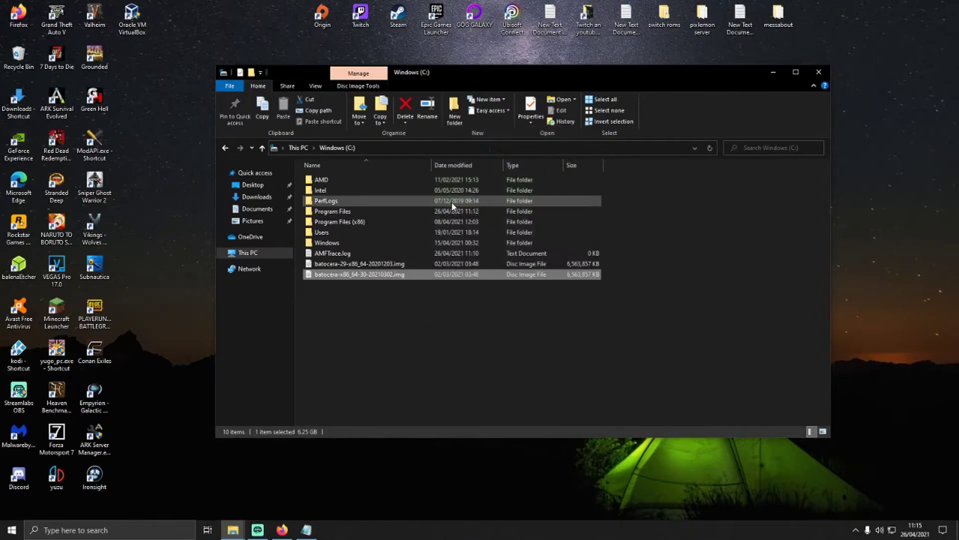
# Step: Delete the older batocera-29-x86_64-20201203.img from the C: drive and move the folder window aside
pyautogui.rightClick(359, 266)
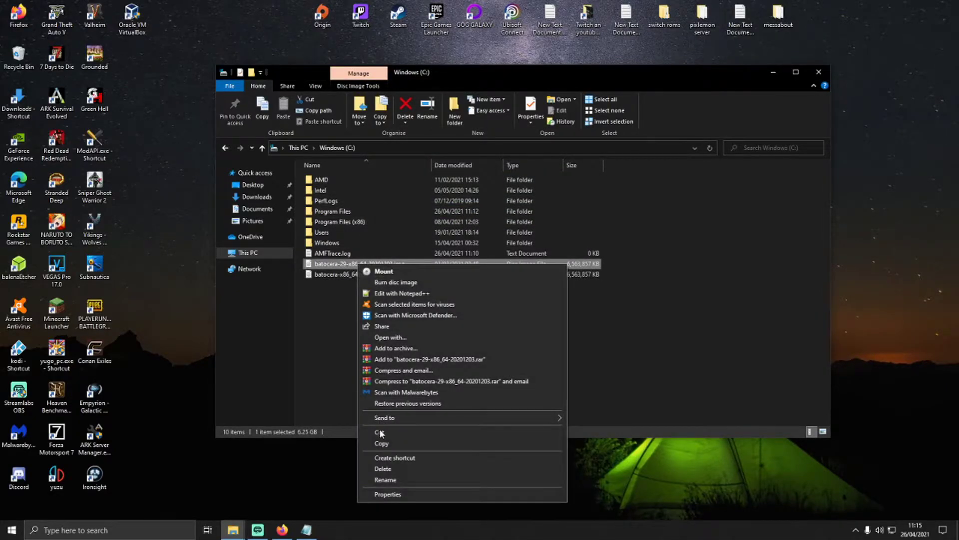
pyautogui.click(388, 465)
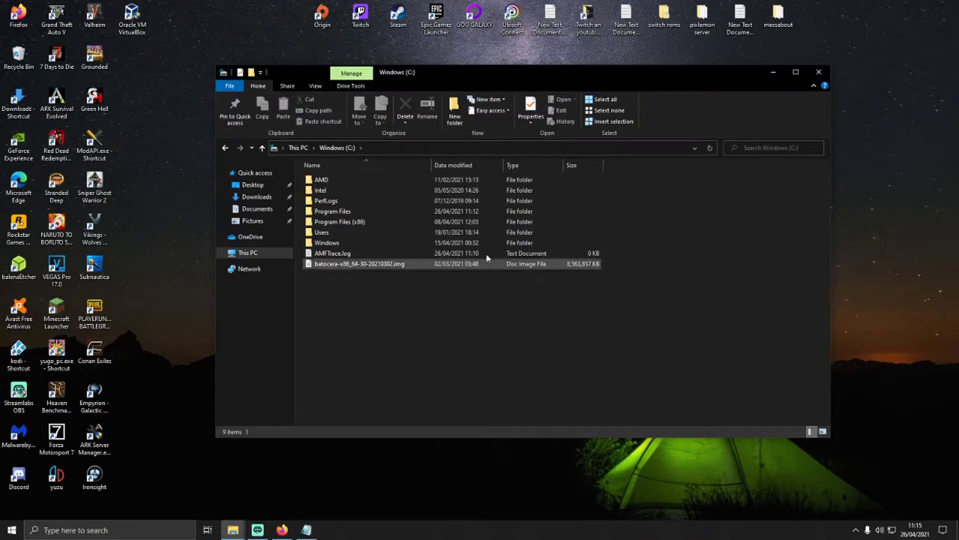
pyautogui.moveTo(521, 73); pyautogui.dragTo(682, 94)
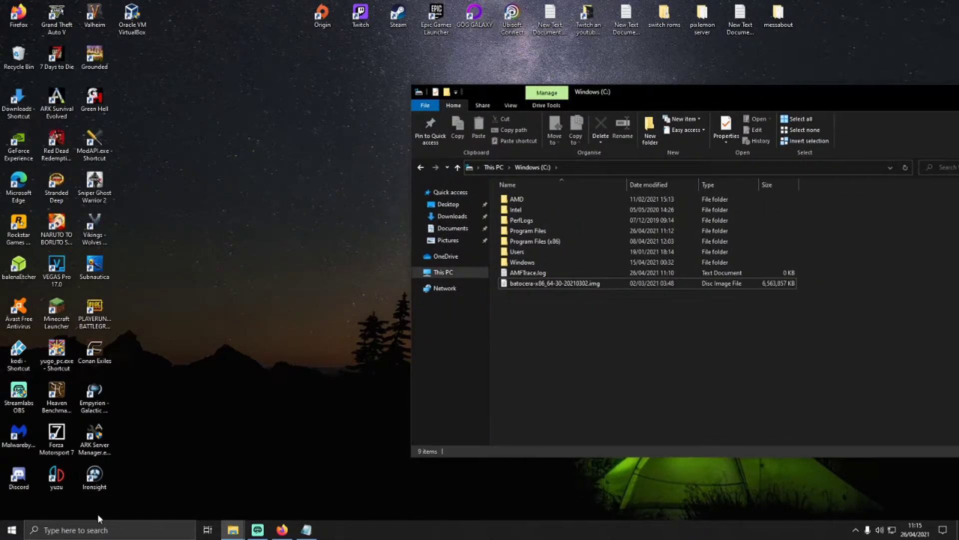
# Step: Open Command Prompt as administrator and place the notes file New Text Document (4).txt below it
pyautogui.click(127, 536)
pyautogui.write('cmdf')
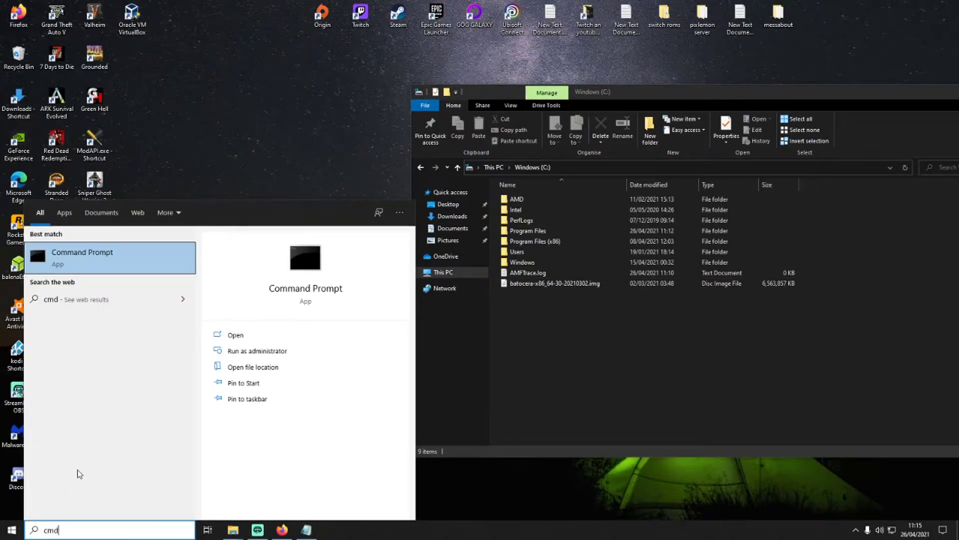
pyautogui.rightClick(156, 270)
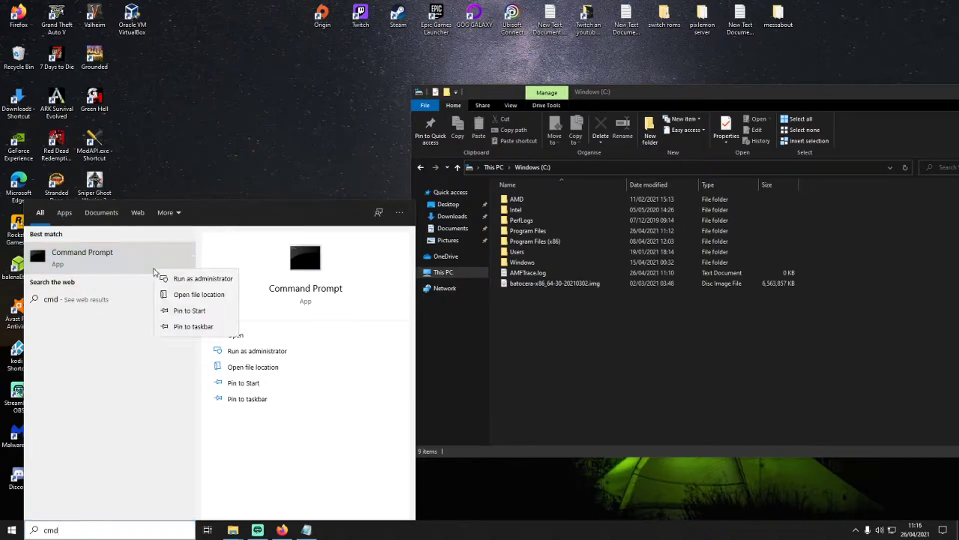
pyautogui.click(224, 281)
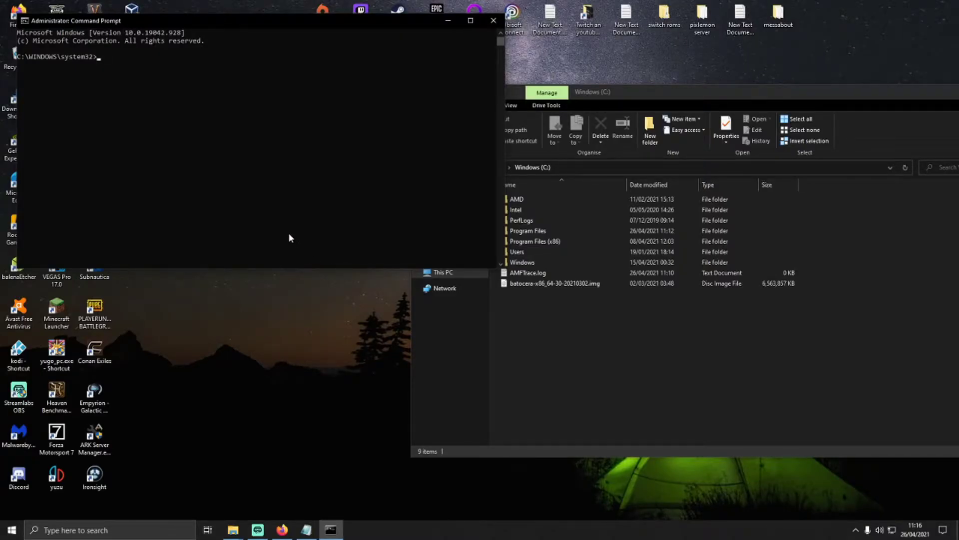
pyautogui.click(306, 530)
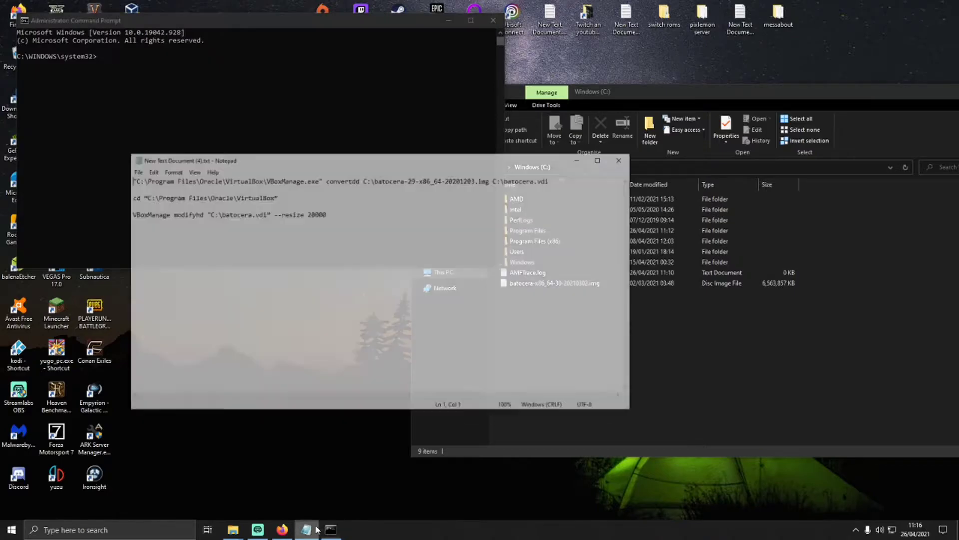
pyautogui.moveTo(417, 133); pyautogui.dragTo(490, 311)
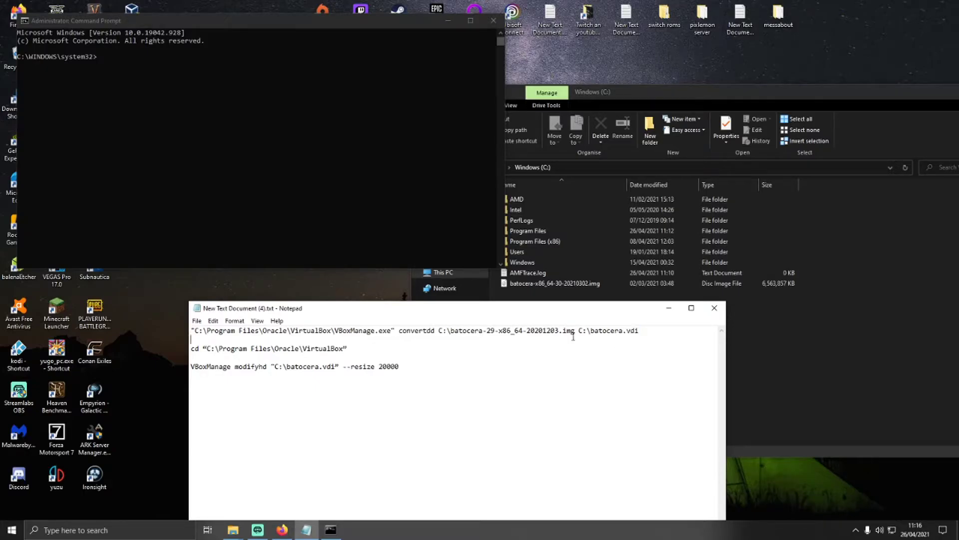
# Step: Try to convert C:\batocera-29-x86_64-20201203.img to C:\batocera.vdi by running the VBoxManage convertdd command copied from the notes
pyautogui.moveTo(641, 333); pyautogui.dragTo(184, 332)
pyautogui.rightClick(235, 332)
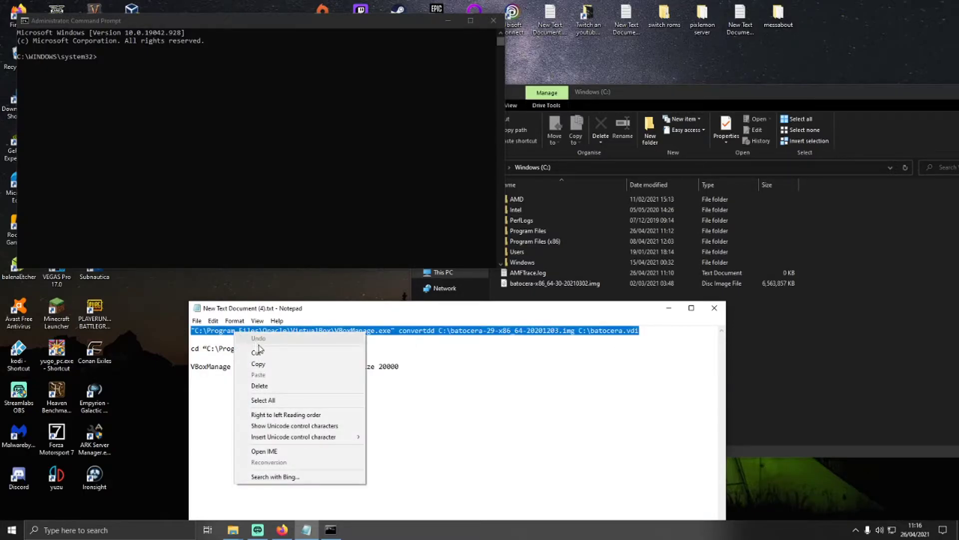
pyautogui.click(265, 363)
pyautogui.click(170, 65)
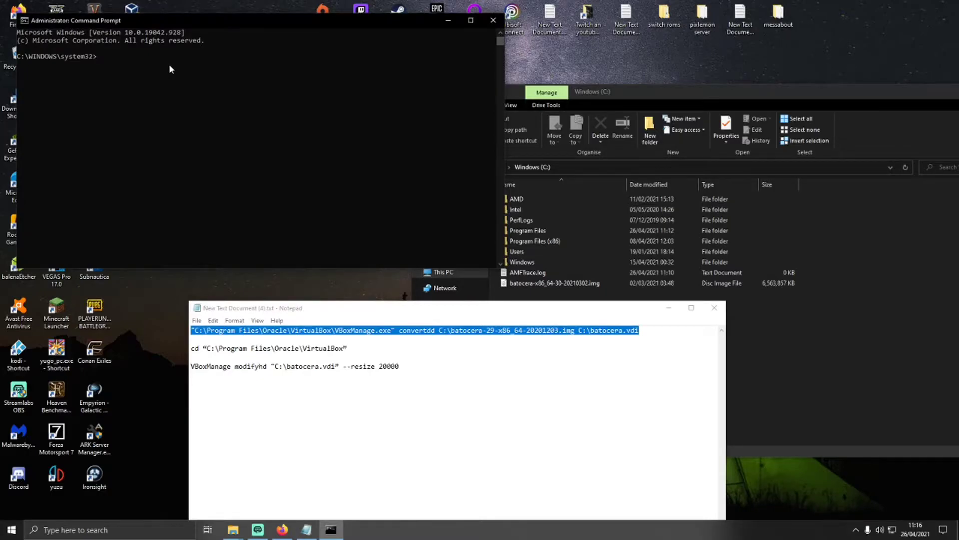
pyautogui.hotkey('ctrl', 'v')
pyautogui.press('Return')
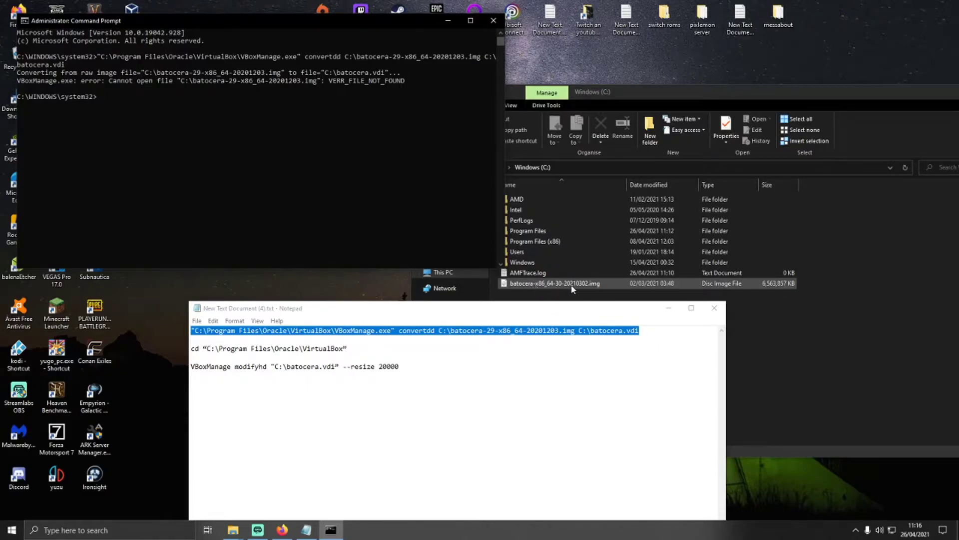
# Step: Copy the full name batocera-x86_64-30-20210302.img from the C: drive and substitute it for the image name in the notes' convertdd command
pyautogui.rightClick(549, 283)
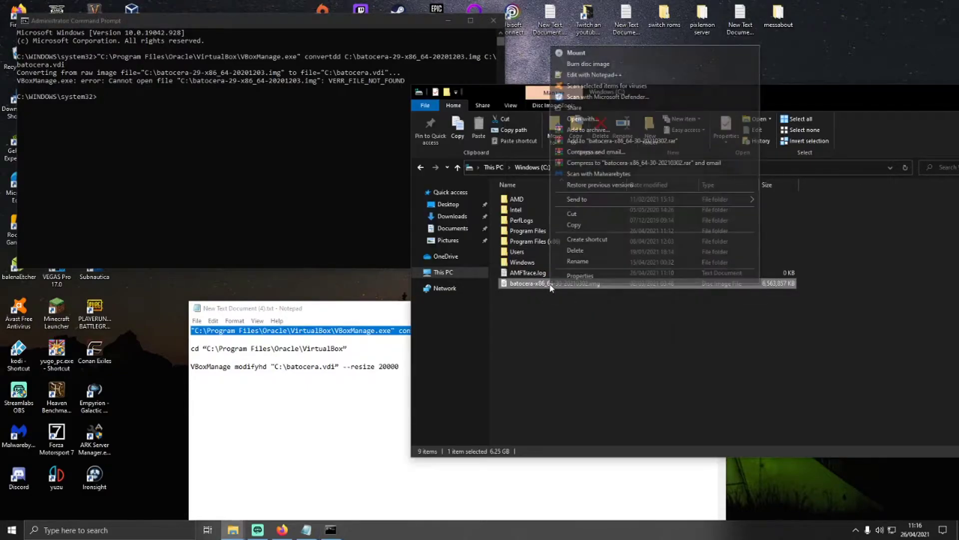
pyautogui.click(586, 262)
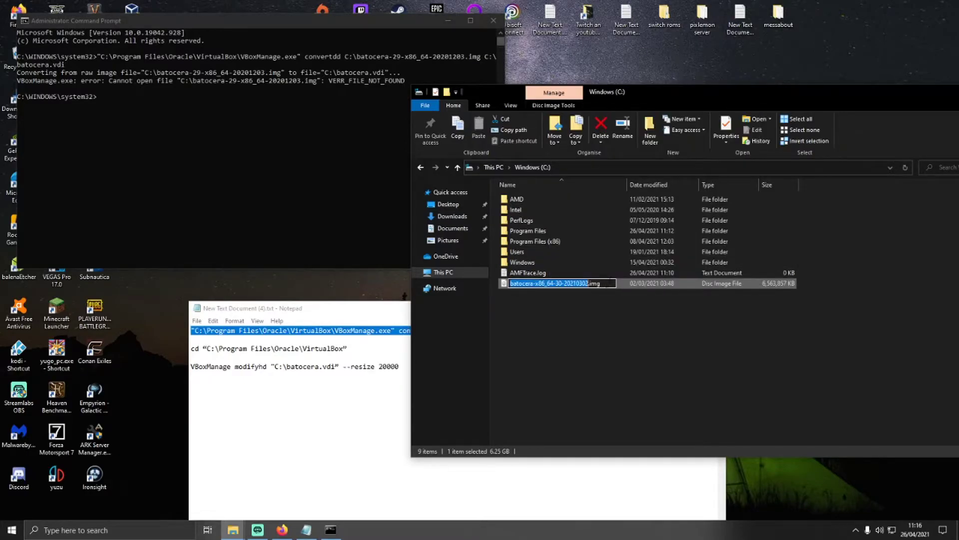
pyautogui.moveTo(598, 284); pyautogui.dragTo(509, 284)
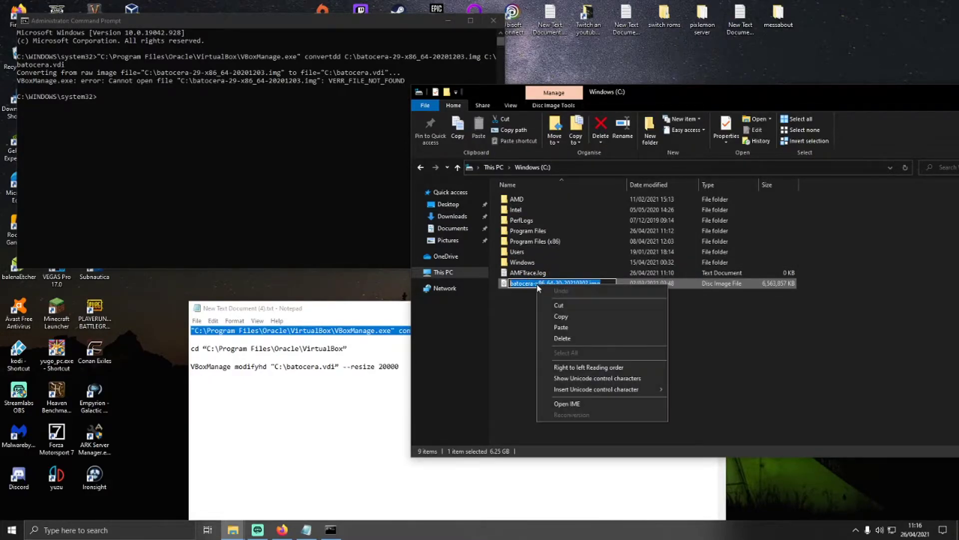
pyautogui.click(561, 316)
pyautogui.click(395, 315)
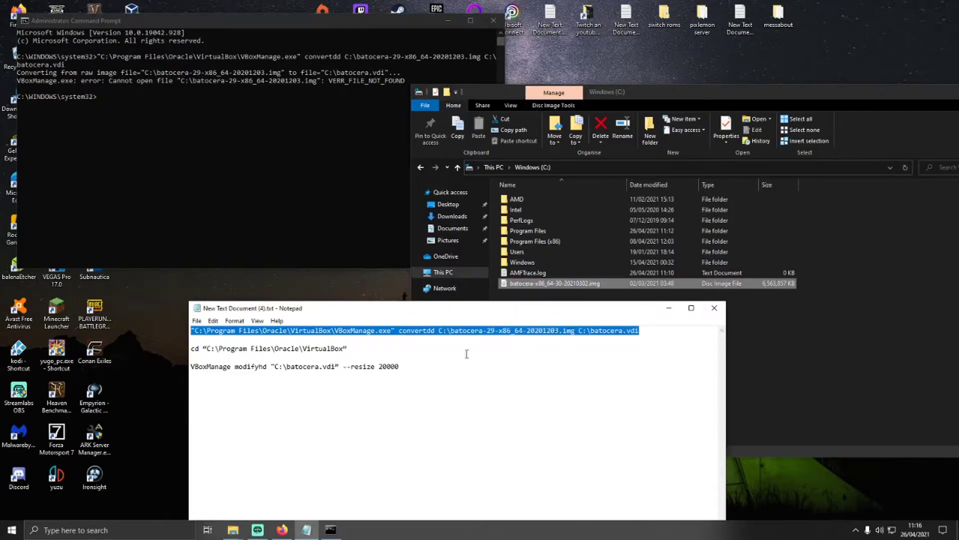
pyautogui.click(490, 356)
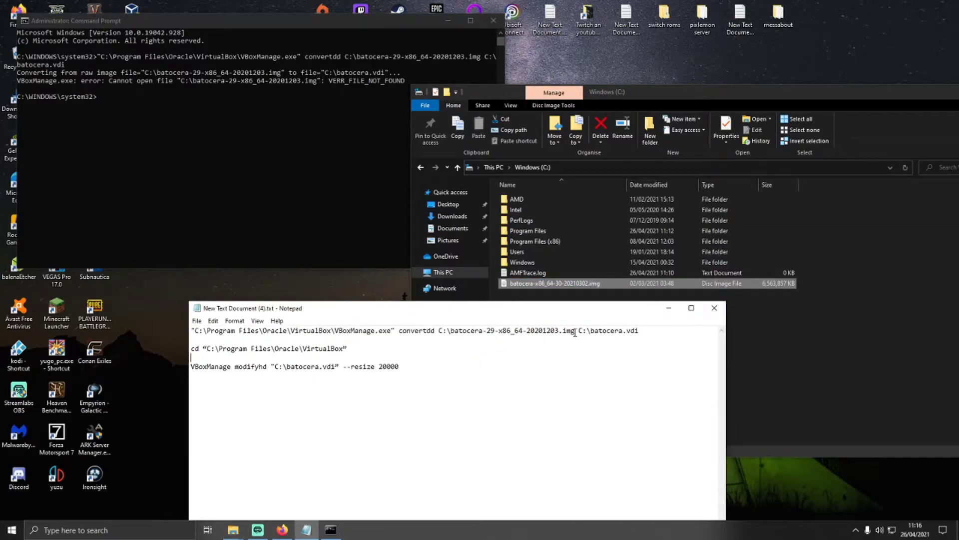
pyautogui.moveTo(575, 331); pyautogui.dragTo(451, 328)
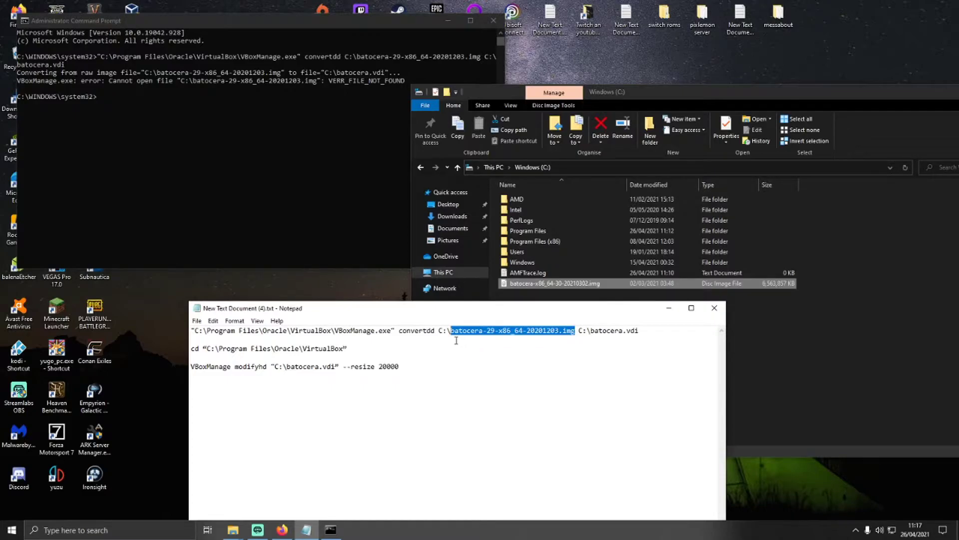
pyautogui.hotkey('ctrl', 'v')
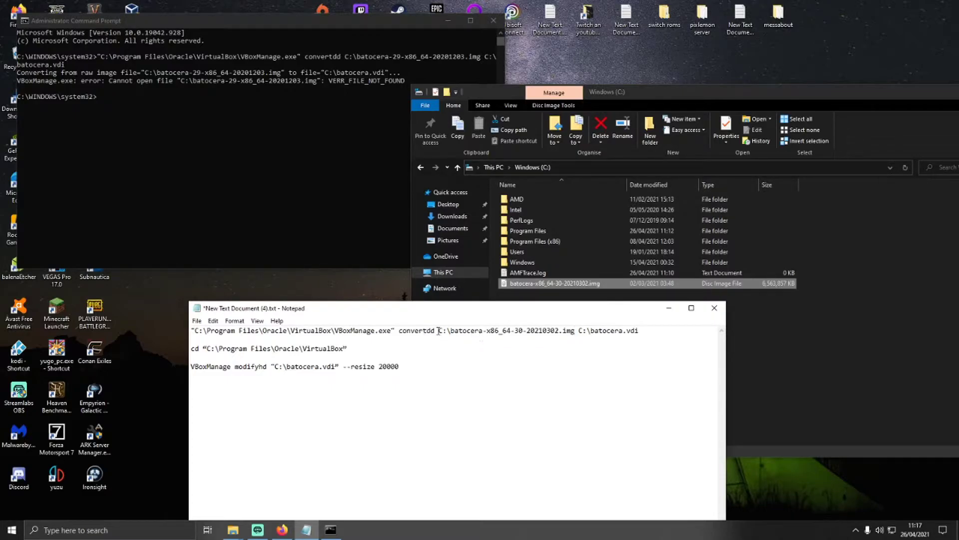
pyautogui.moveTo(573, 331); pyautogui.dragTo(440, 332)
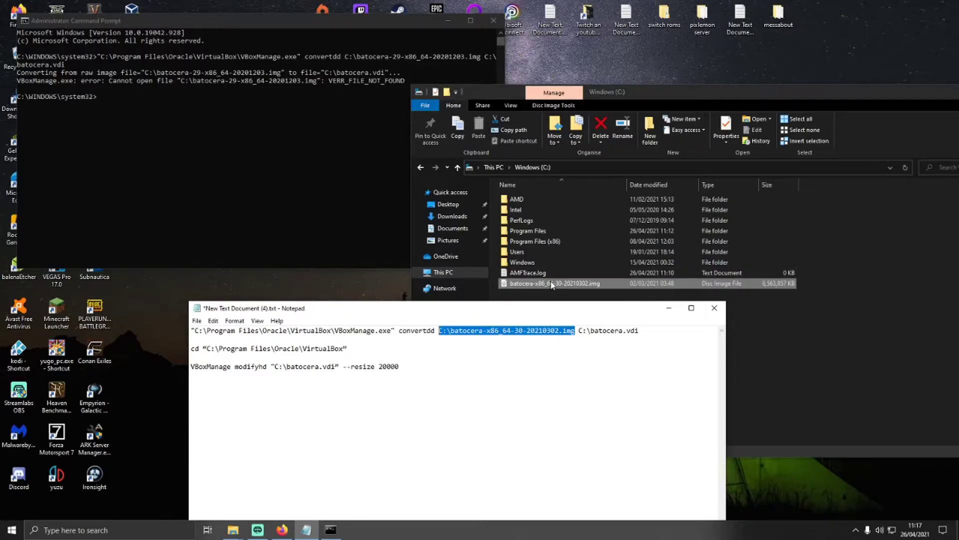
# Step: Copy the notes' convertdd command and run it in Command Prompt to convert C:\batocera-x86_64-30-20210302.img to C:\batocera.vdi
pyautogui.moveTo(634, 330); pyautogui.dragTo(192, 331)
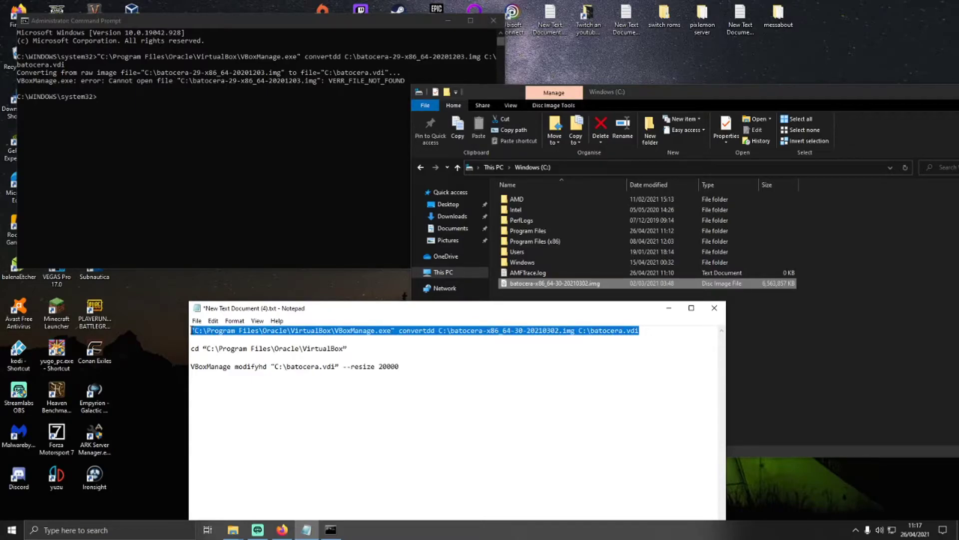
pyautogui.rightClick(212, 331)
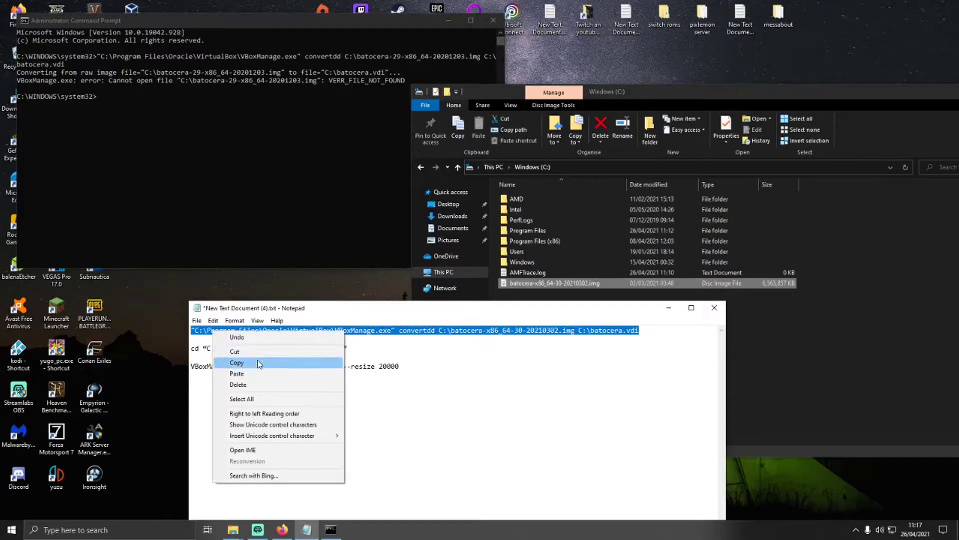
pyautogui.click(258, 363)
pyautogui.click(112, 100)
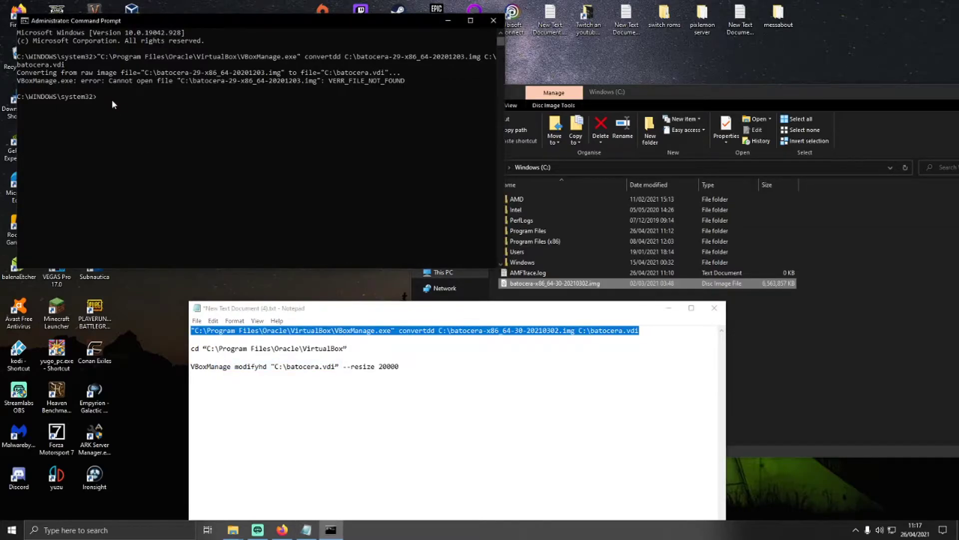
pyautogui.moveTo(505, 312); pyautogui.dragTo(493, 356)
pyautogui.click(124, 103)
pyautogui.click(103, 96)
pyautogui.click(97, 103)
pyautogui.rightClick(119, 113)
pyautogui.press('Return')
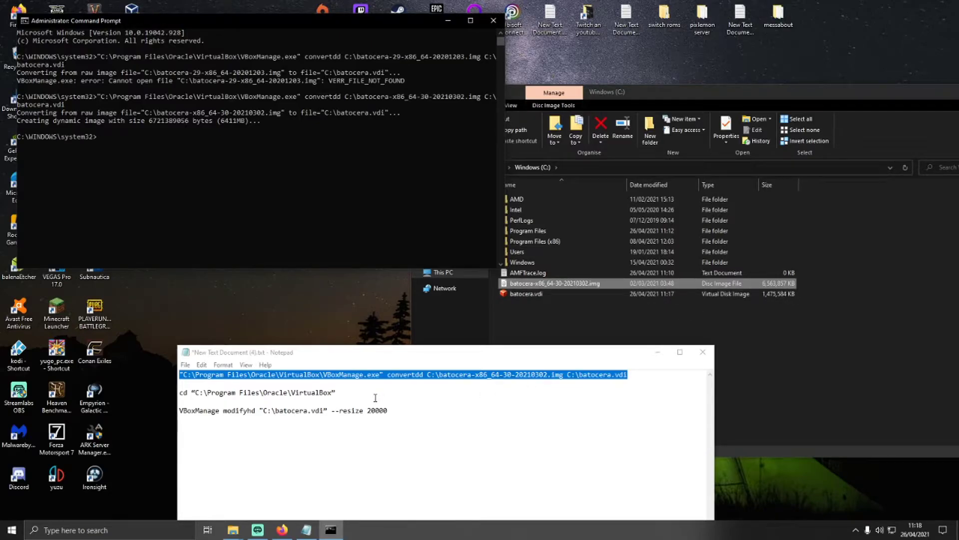
# Step: Copy the cd command from the notes and run it to change the directory to C:\Program Files\Oracle\VirtualBox
pyautogui.moveTo(338, 394); pyautogui.dragTo(182, 393)
pyautogui.rightClick(183, 393)
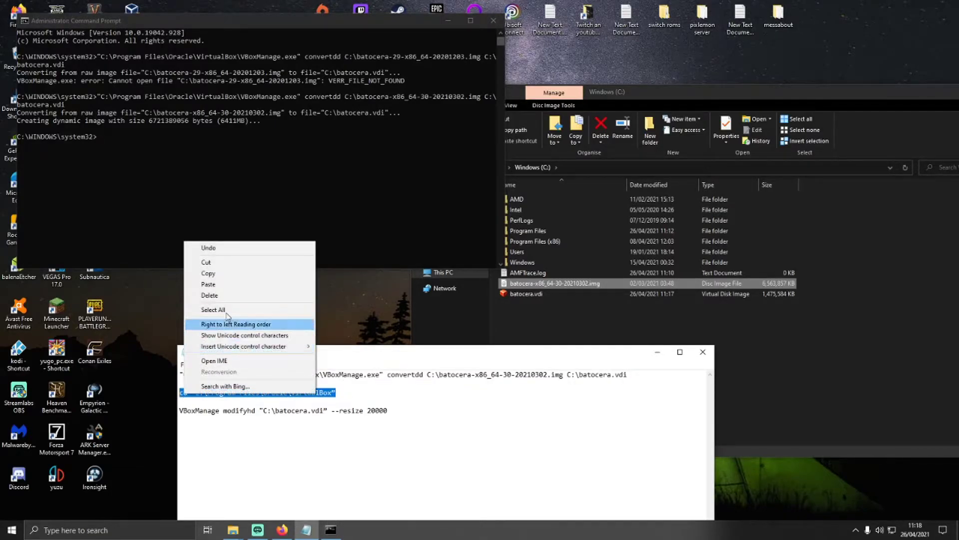
pyautogui.click(215, 274)
pyautogui.click(114, 141)
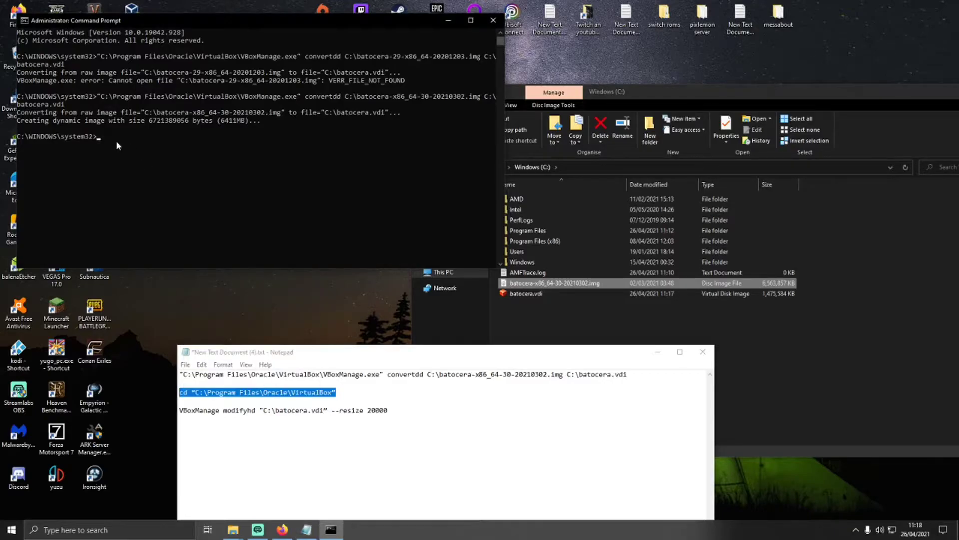
pyautogui.hotkey('ctrl', 'v')
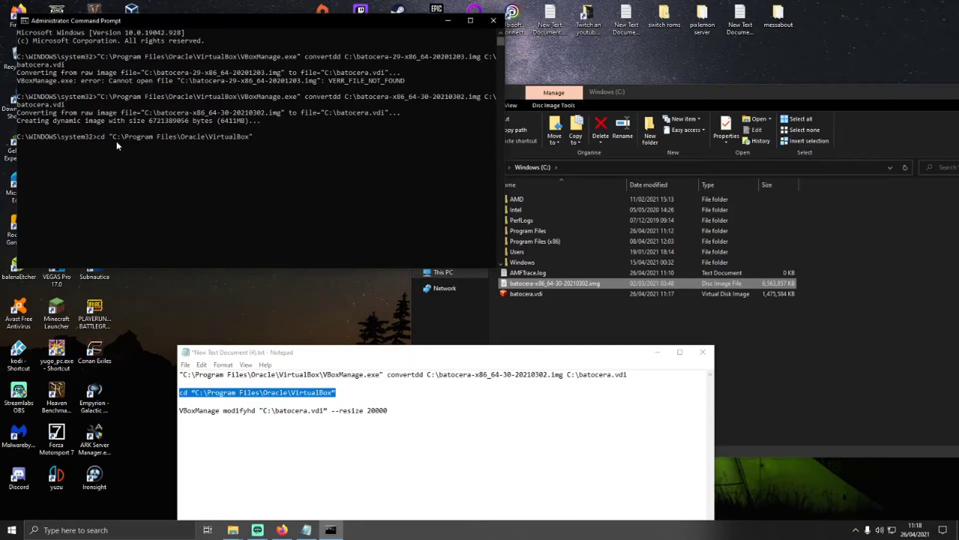
pyautogui.press('Return')
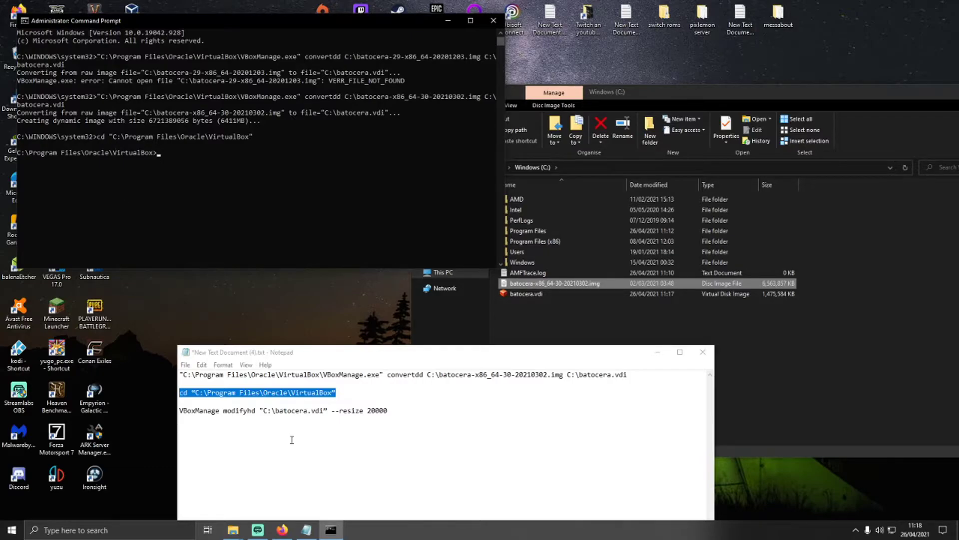
pyautogui.moveTo(389, 413); pyautogui.dragTo(179, 414)
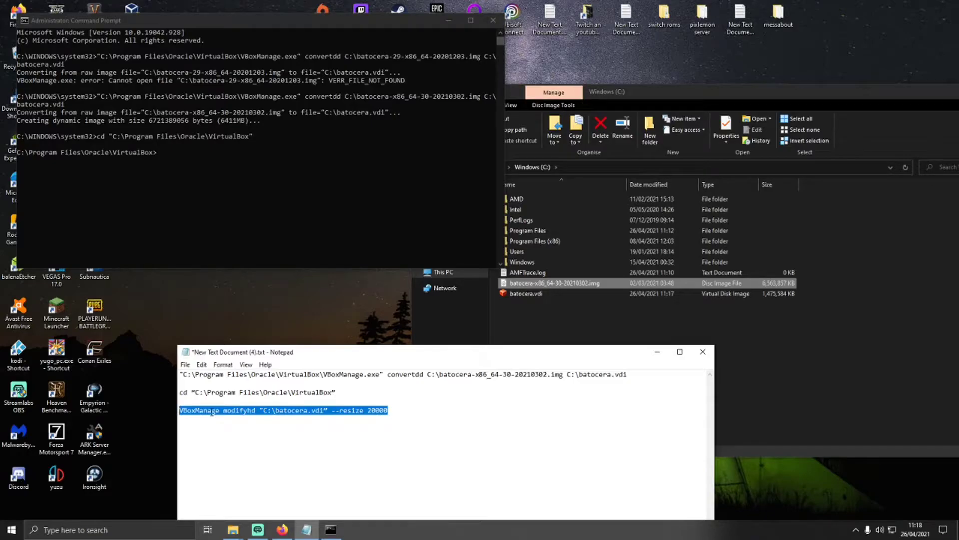
pyautogui.rightClick(212, 415)
pyautogui.click(235, 291)
pyautogui.click(177, 161)
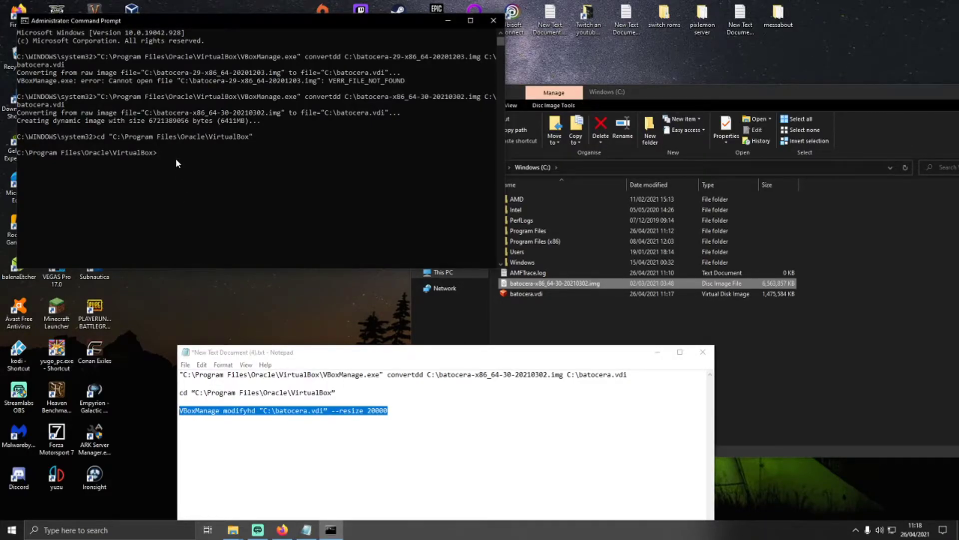
pyautogui.hotkey('ctrl', 'v')
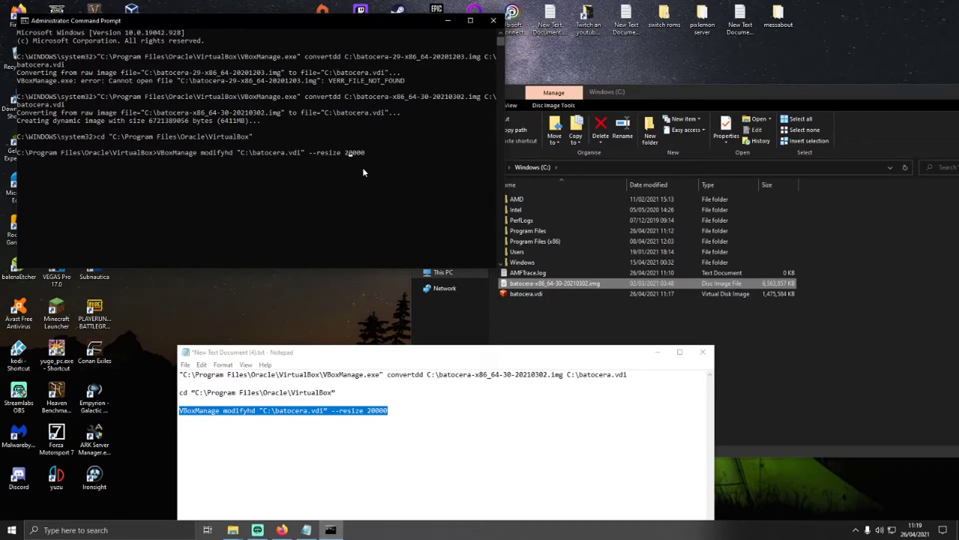
pyautogui.click(367, 152)
pyautogui.rightClick(384, 163)
pyautogui.click(375, 153)
pyautogui.press('Return')
pyautogui.scroll(-3, 371, 172)
pyautogui.scroll(3, 371, 172)
pyautogui.click(405, 423)
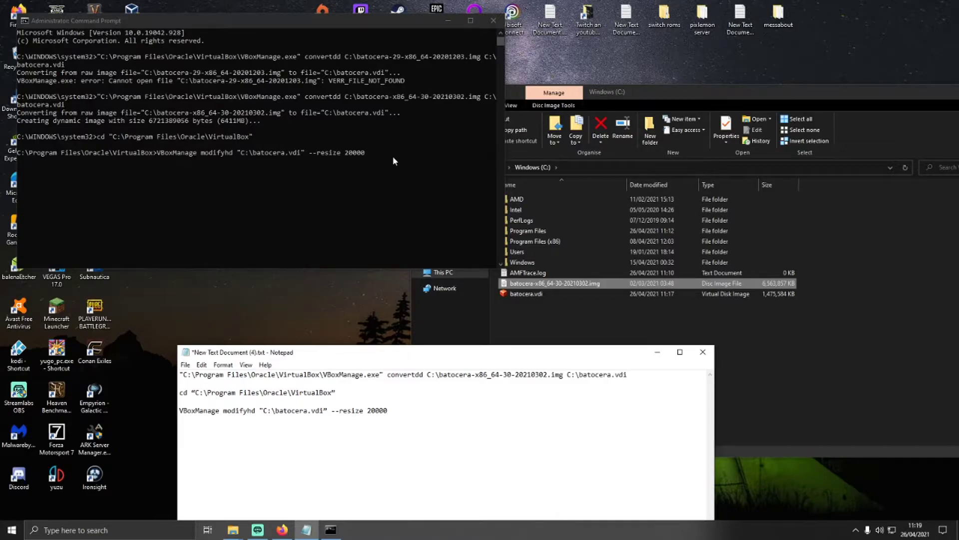
# Step: Copy the notes' resize command again, clear the Command Prompt line and run VBoxManage modifyhd "C:\batocera.vdi" --resize 20000
pyautogui.moveTo(391, 410); pyautogui.dragTo(179, 410)
pyautogui.rightClick(212, 411)
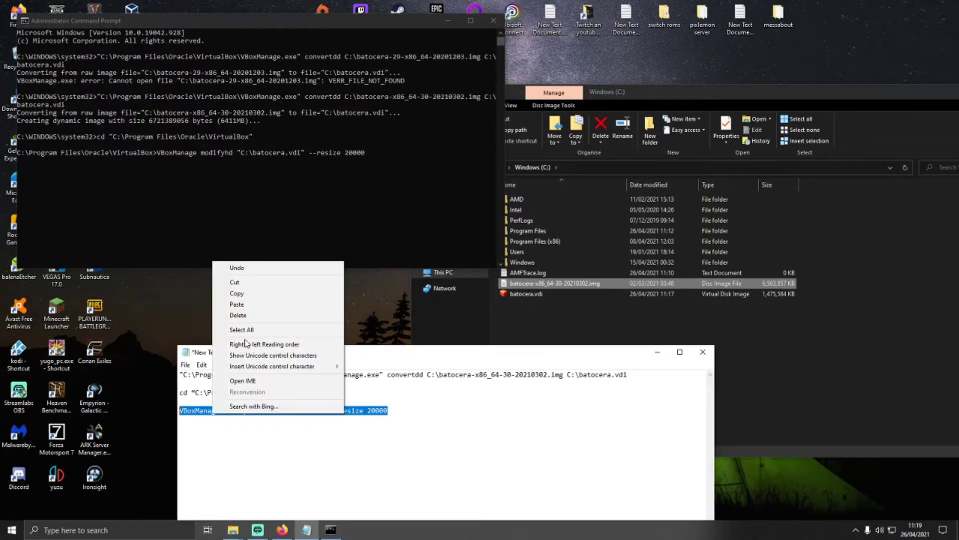
pyautogui.click(250, 294)
pyautogui.click(364, 160)
pyautogui.click(367, 154)
pyautogui.hotkey('ctrl', 'v')
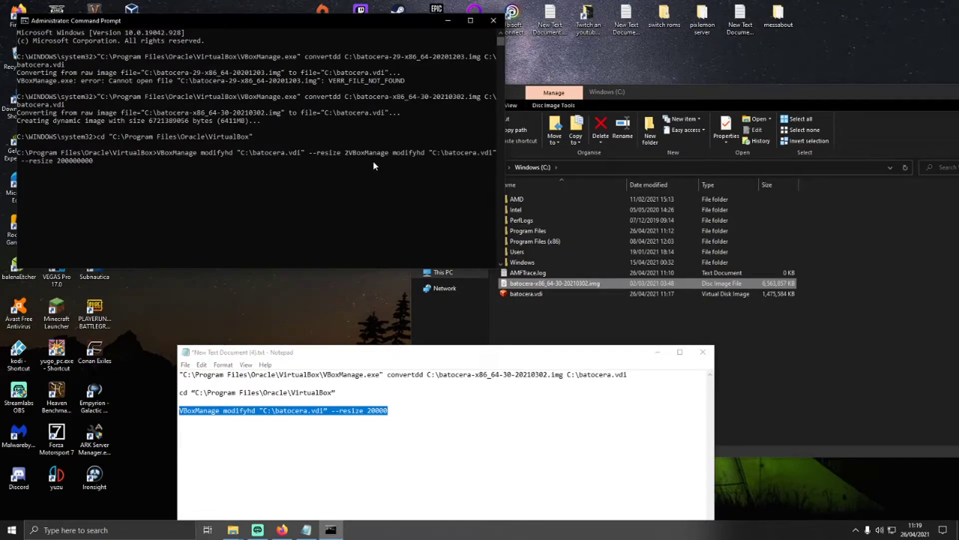
pyautogui.press('BackSpace')
pyautogui.press('BackSpace')
pyautogui.press('BackSpace')
pyautogui.press('BackSpace')
pyautogui.press('BackSpace')
pyautogui.press('BackSpace')
pyautogui.press('BackSpace')
pyautogui.press('BackSpace')
pyautogui.press('BackSpace')
pyautogui.press('BackSpace')
pyautogui.press('BackSpace')
pyautogui.press('BackSpace')
pyautogui.press('BackSpace')
pyautogui.press('BackSpace')
pyautogui.press('BackSpace')
pyautogui.press('BackSpace')
pyautogui.press('BackSpace')
pyautogui.press('BackSpace')
pyautogui.press('BackSpace')
pyautogui.press('BackSpace')
pyautogui.press('BackSpace')
pyautogui.press('BackSpace')
pyautogui.press('BackSpace')
pyautogui.press('BackSpace')
pyautogui.press('BackSpace')
pyautogui.press('BackSpace')
pyautogui.press('BackSpace')
pyautogui.press('BackSpace')
pyautogui.press('BackSpace')
pyautogui.press('BackSpace')
pyautogui.press('BackSpace')
pyautogui.press('BackSpace')
pyautogui.press('BackSpace')
pyautogui.press('BackSpace')
pyautogui.press('BackSpace')
pyautogui.press('BackSpace')
pyautogui.press('BackSpace')
pyautogui.press('BackSpace')
pyautogui.press('BackSpace')
pyautogui.press('BackSpace')
pyautogui.press('BackSpace')
pyautogui.press('BackSpace')
pyautogui.press('BackSpace')
pyautogui.press('BackSpace')
pyautogui.press('BackSpace')
pyautogui.press('BackSpace')
pyautogui.press('BackSpace')
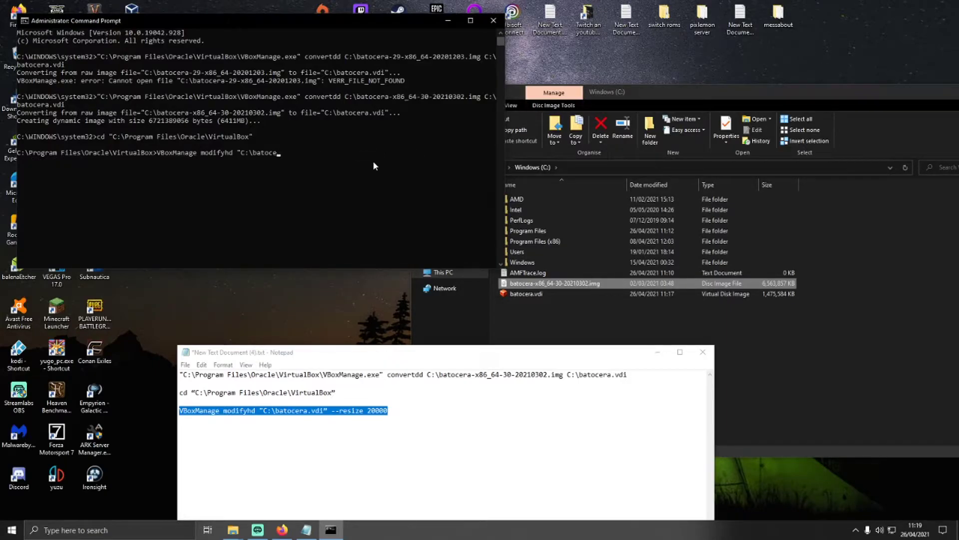
pyautogui.press('BackSpace')
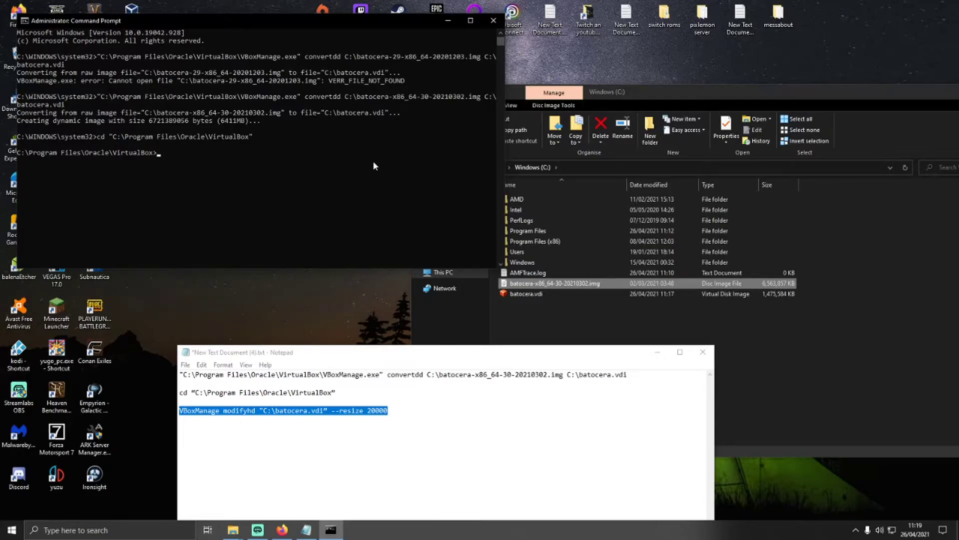
pyautogui.hotkey('ctrl', 'v')
pyautogui.press('Return')
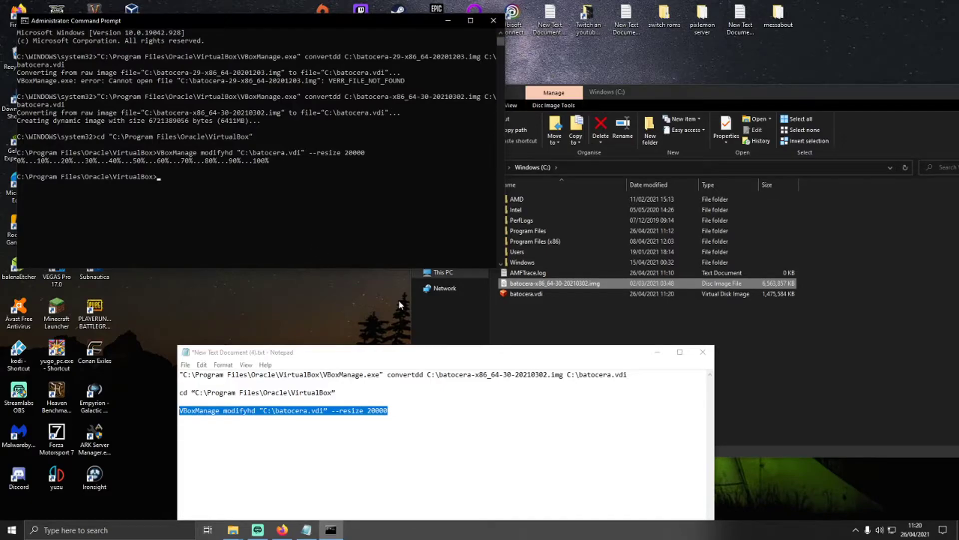
# Step: Clear the Command Prompt, notes and C: drive windows off the desktop and launch Oracle VM VirtualBox
pyautogui.click(494, 21)
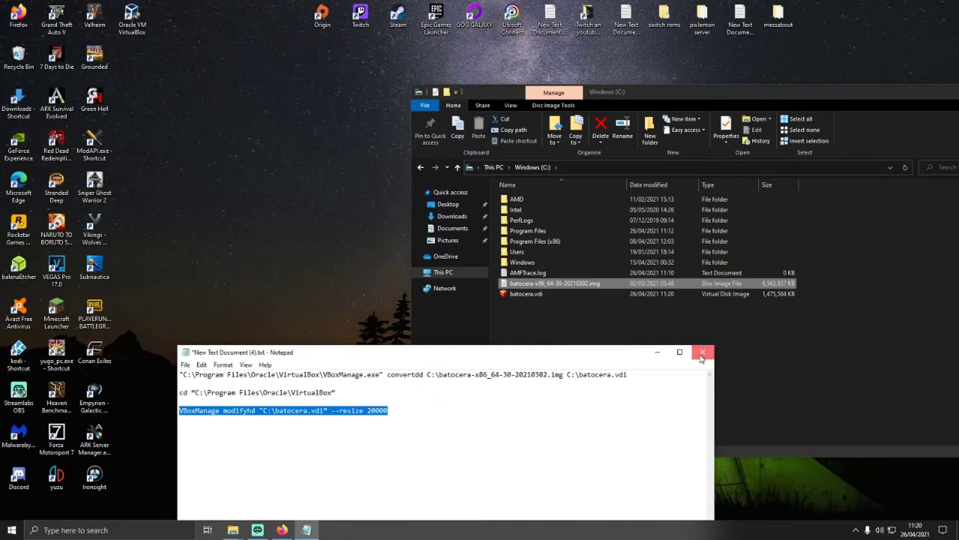
pyautogui.click(658, 352)
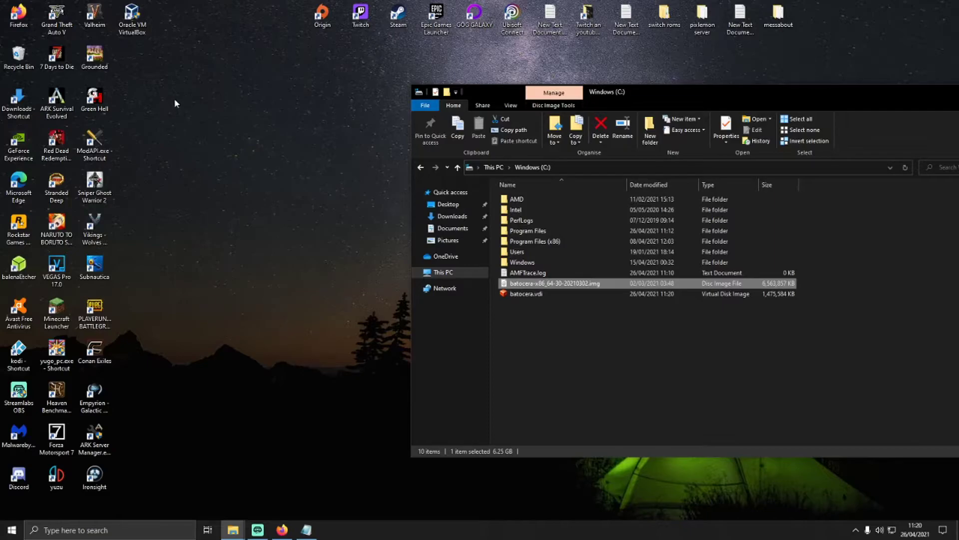
pyautogui.doubleClick(141, 35)
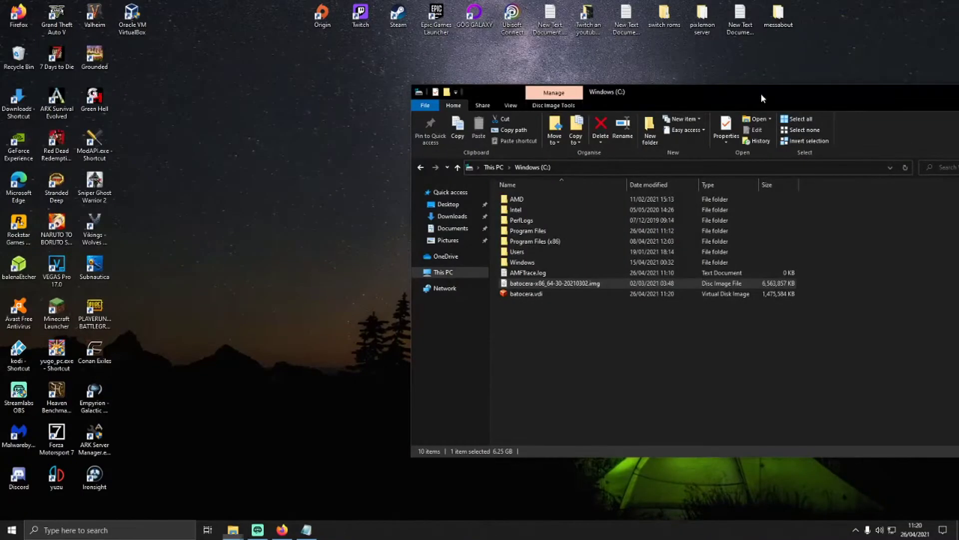
pyautogui.moveTo(761, 94); pyautogui.dragTo(683, 134)
pyautogui.click(886, 135)
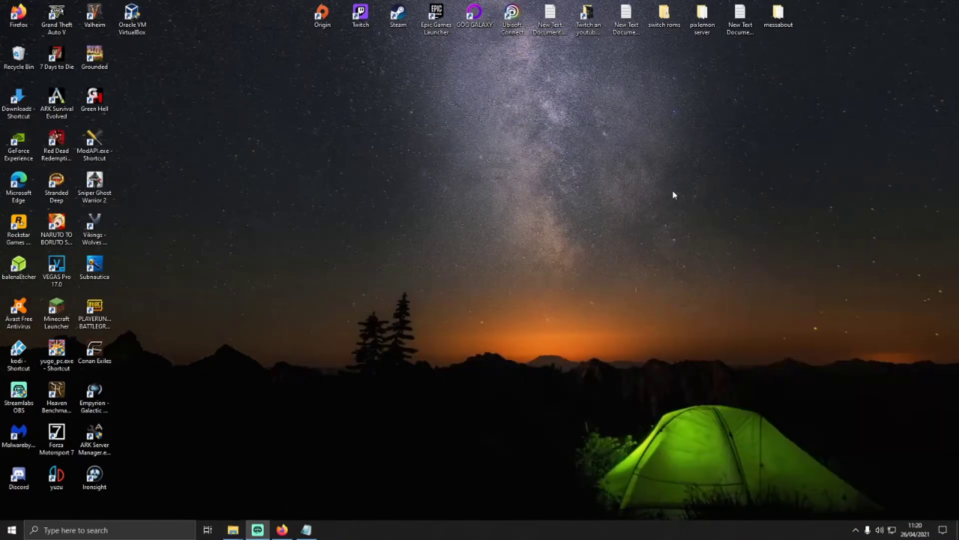
pyautogui.rightClick(439, 257)
pyautogui.click(421, 251)
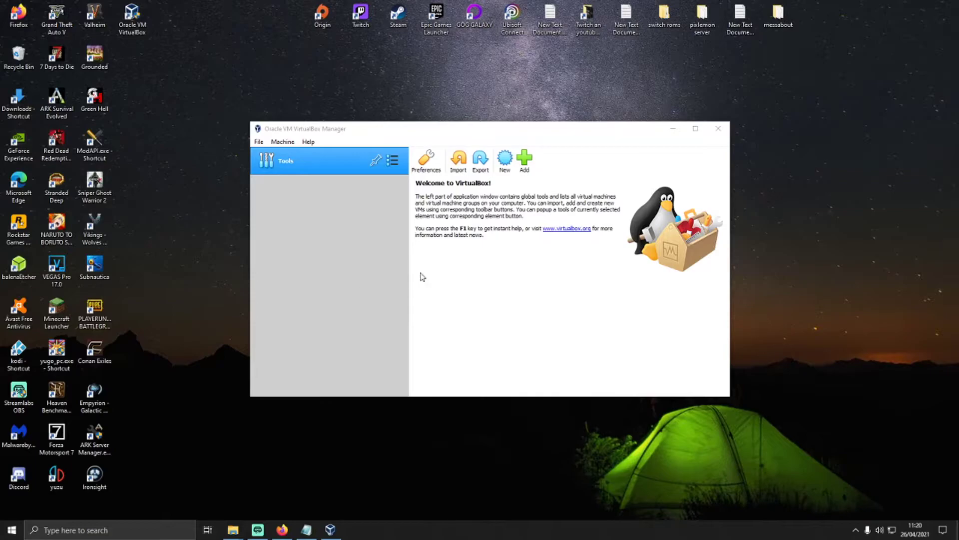
# Step: Start a new virtual machine named bat with the version Windows 10 (64-bit) and continue to the memory settings
pyautogui.click(506, 171)
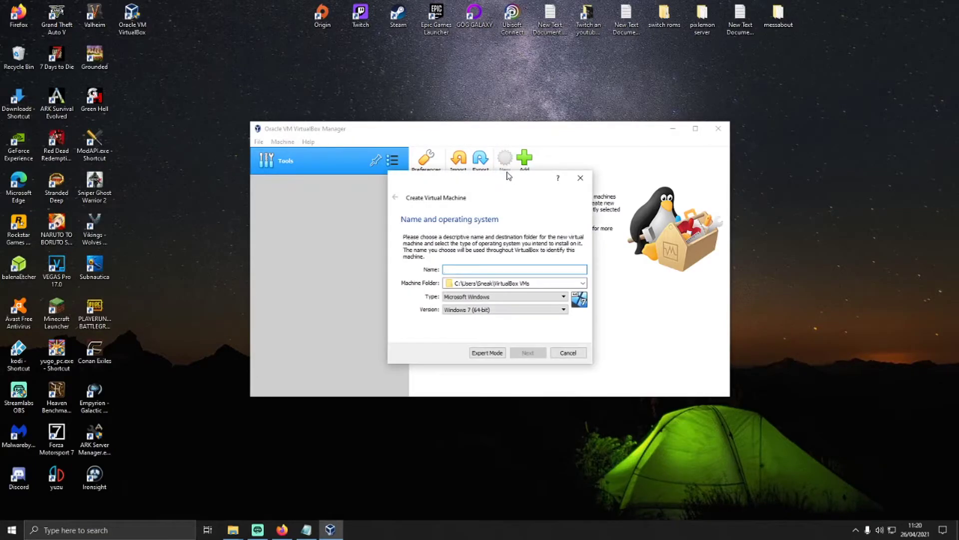
pyautogui.click(503, 270)
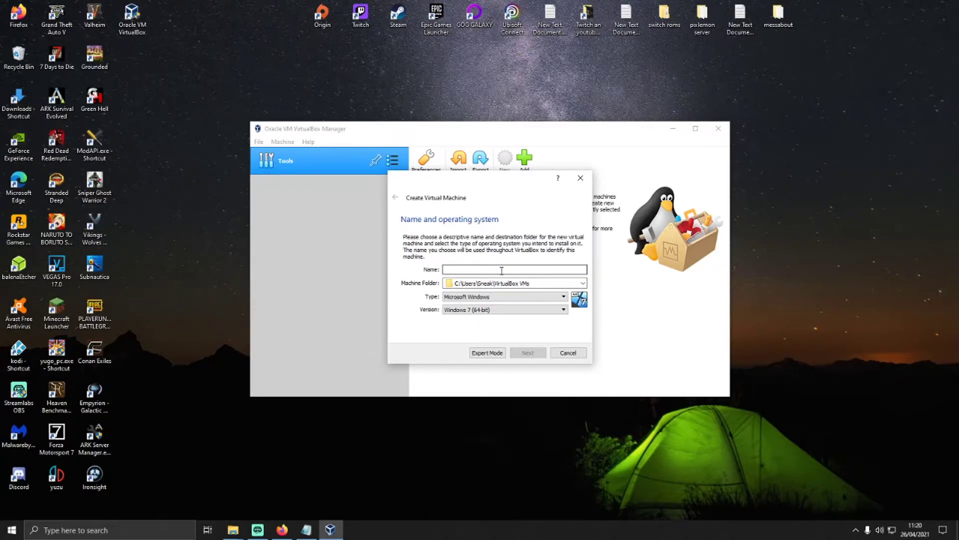
pyautogui.write('bat')
pyautogui.click(563, 310)
pyautogui.moveTo(565, 349); pyautogui.dragTo(565, 356)
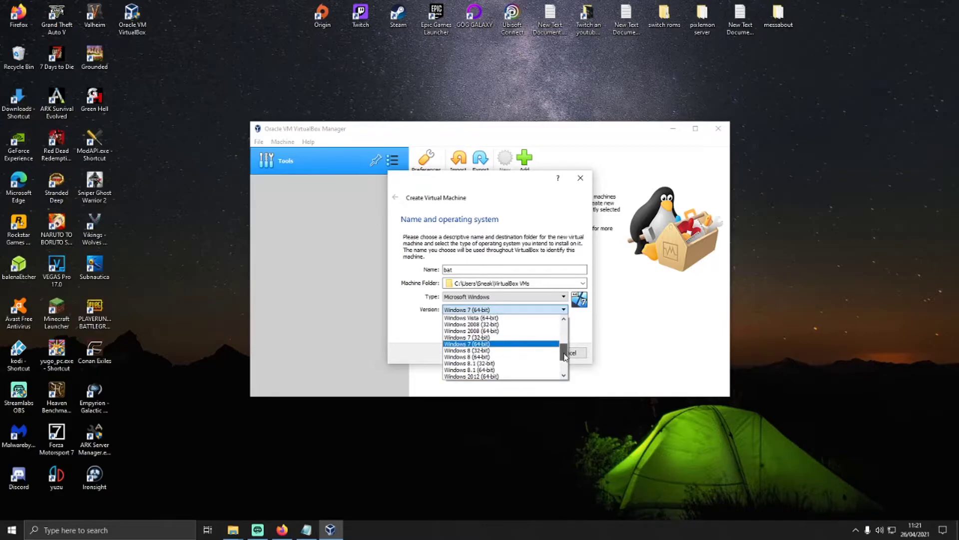
pyautogui.moveTo(568, 359); pyautogui.dragTo(568, 365)
pyautogui.click(517, 371)
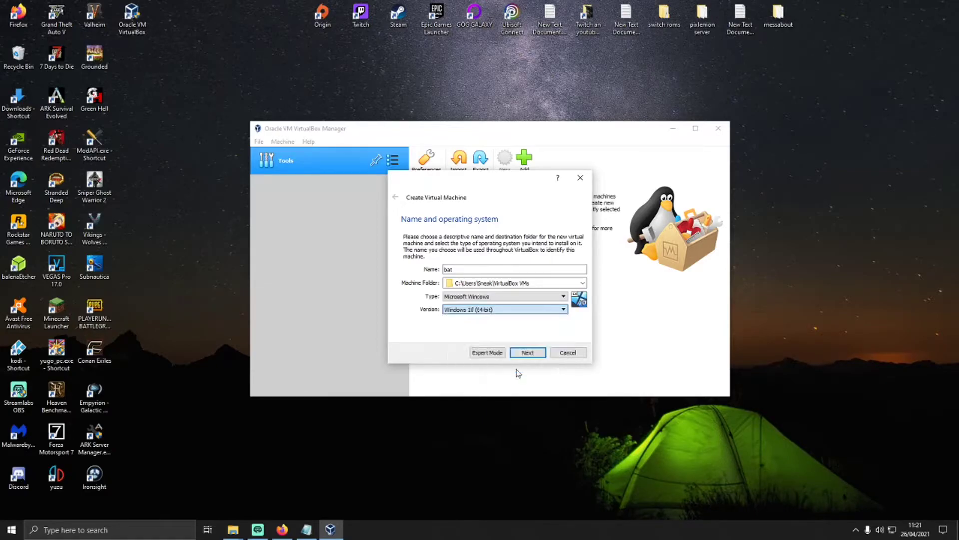
pyautogui.click(529, 353)
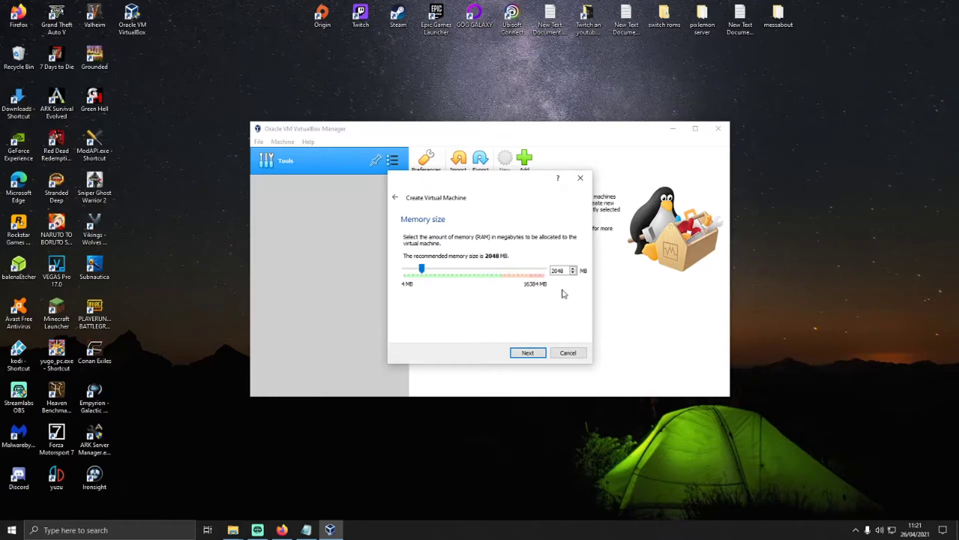
# Step: Set the new machine's memory size to 4096 MB and continue to the hard disk settings
pyautogui.click(553, 271)
pyautogui.doubleClick(554, 271)
pyautogui.write('4096')
pyautogui.click(530, 357)
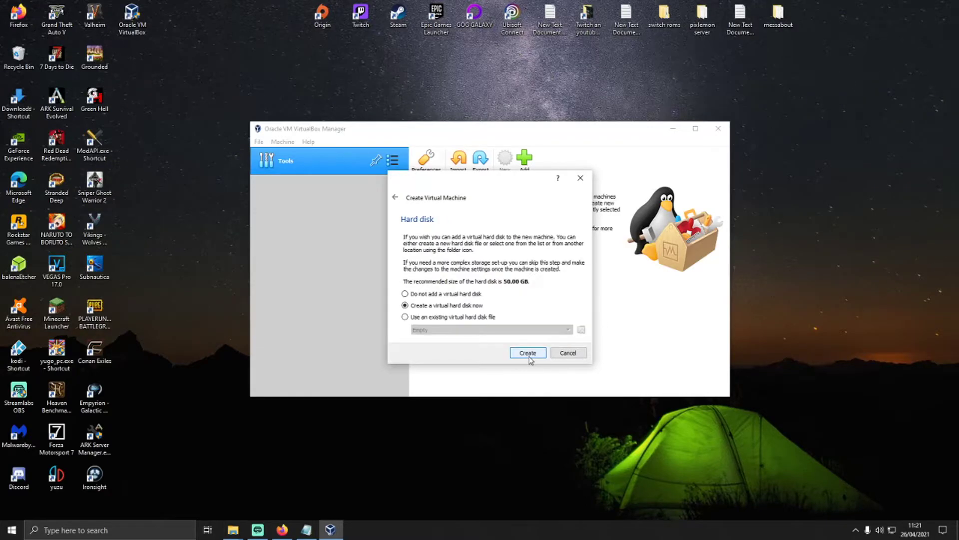
# Step: Choose to use an existing virtual hard disk file and add batocera.vdi from the C: drive to the disk selector
pyautogui.click(405, 317)
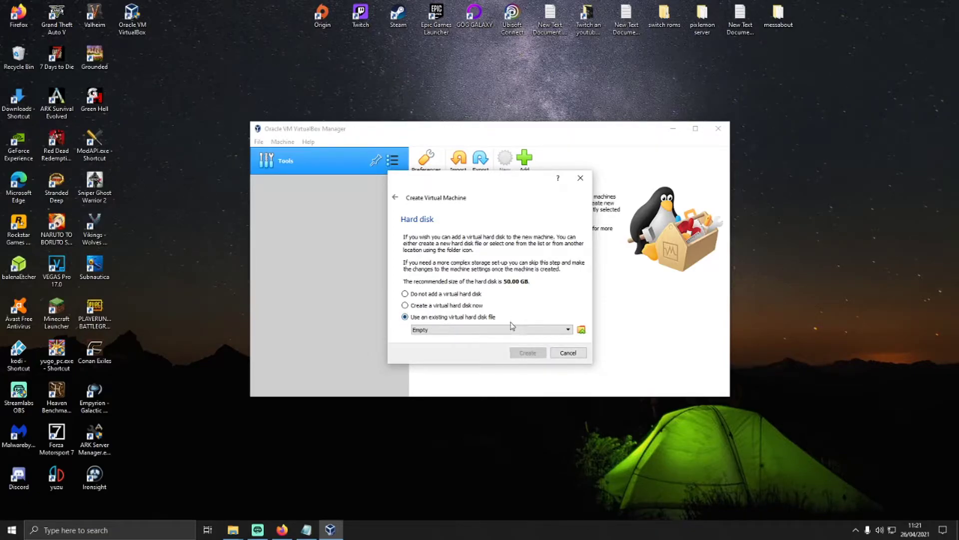
pyautogui.click(581, 330)
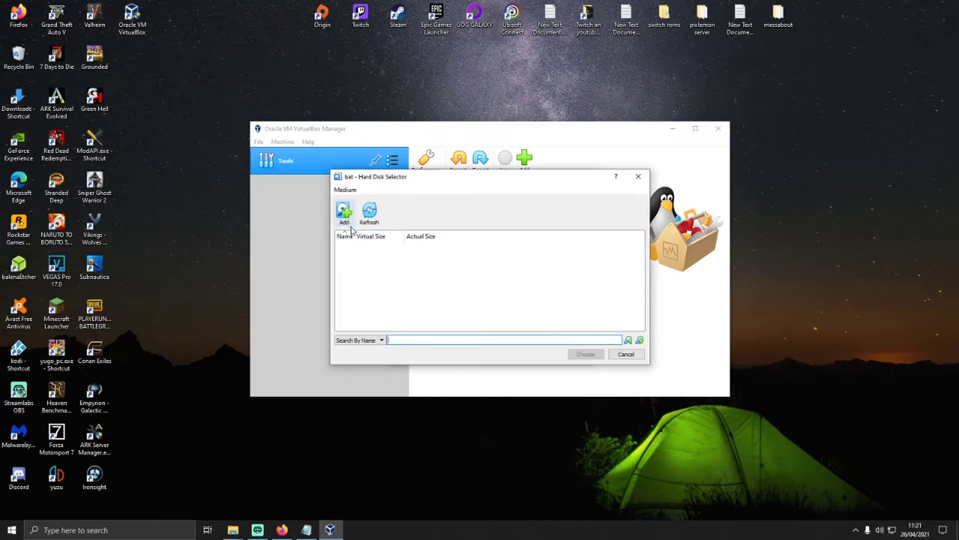
pyautogui.click(344, 212)
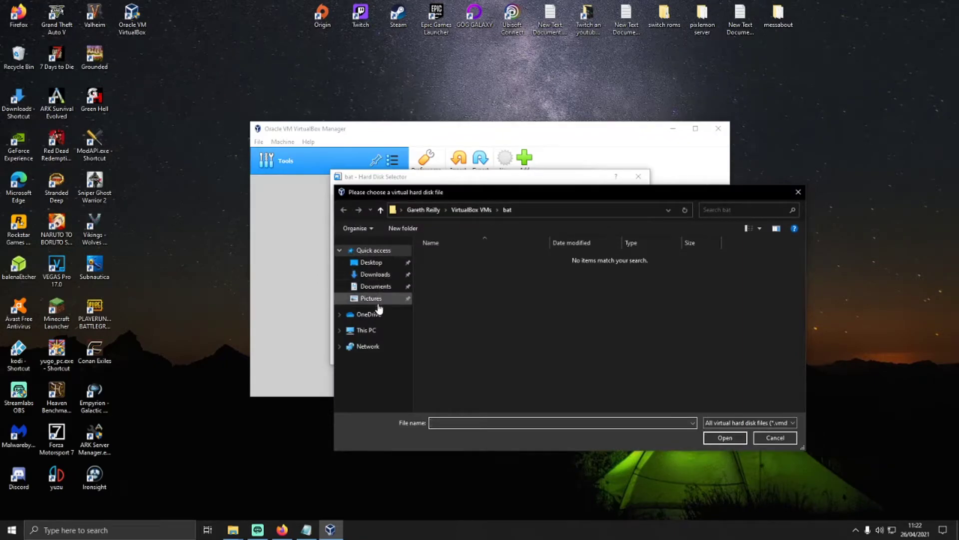
pyautogui.click(376, 337)
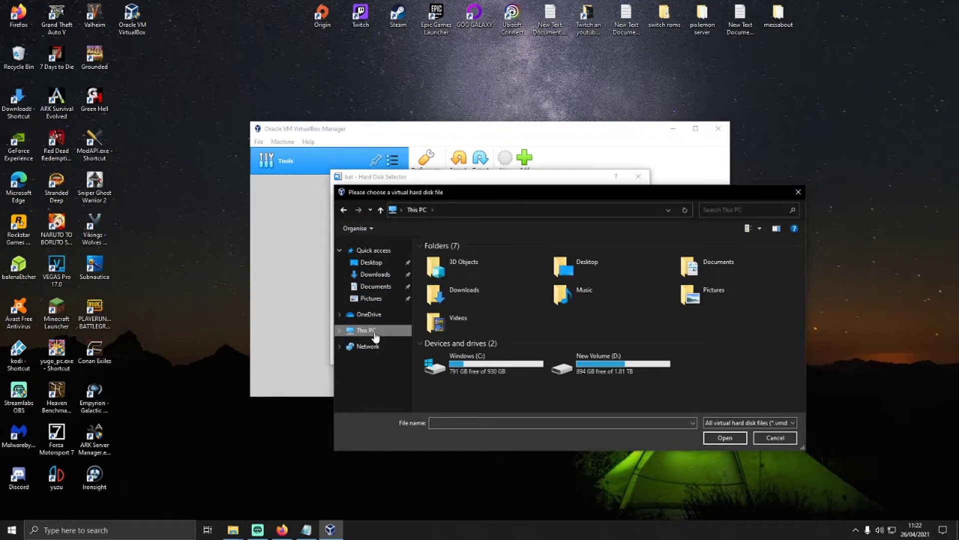
pyautogui.doubleClick(458, 368)
pyautogui.click(455, 365)
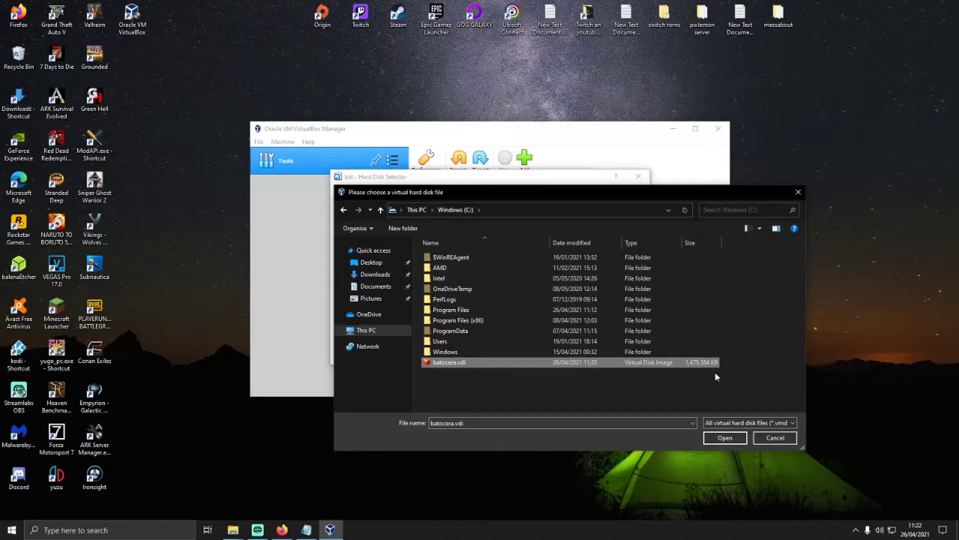
pyautogui.click(725, 438)
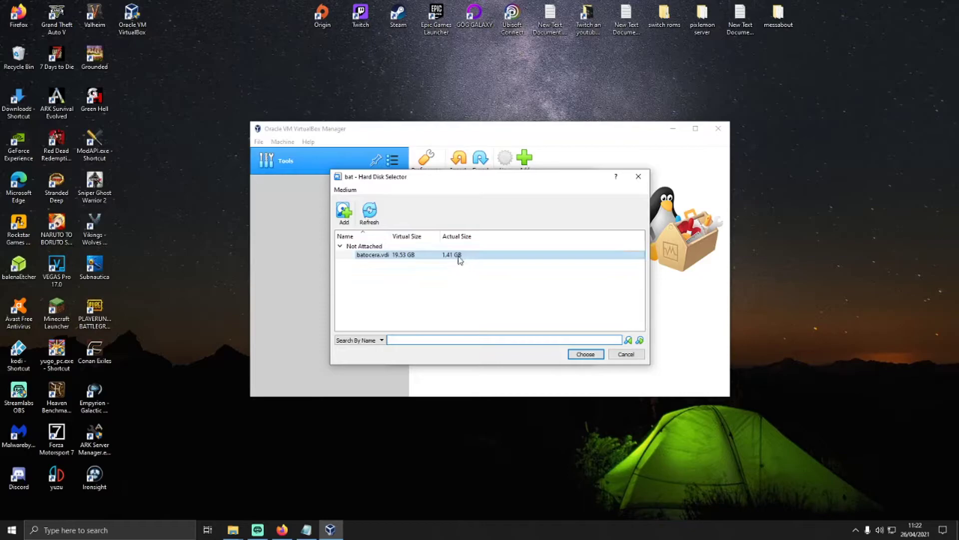
# Step: Pick batocera.vdi as the new machine's hard disk and create the virtual machine
pyautogui.click(399, 257)
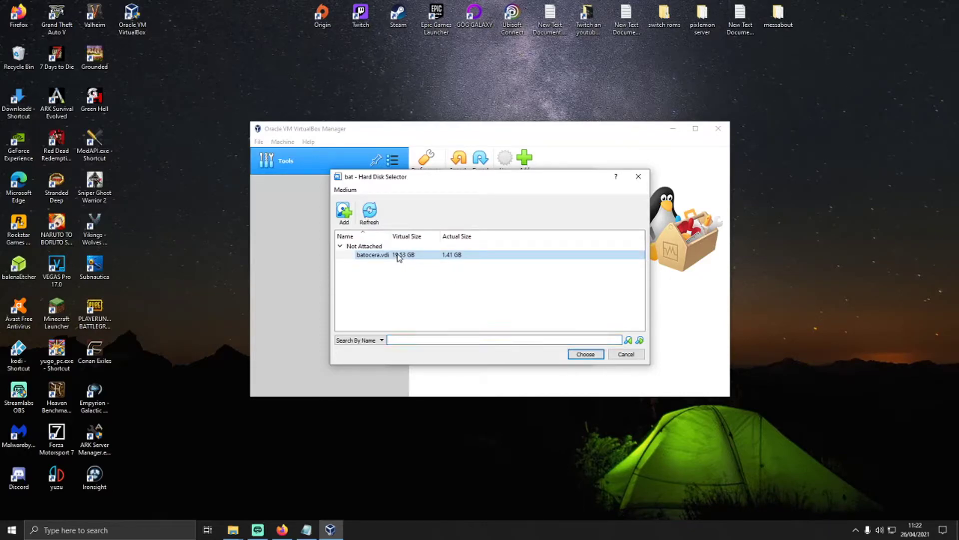
pyautogui.click(583, 355)
pyautogui.click(533, 354)
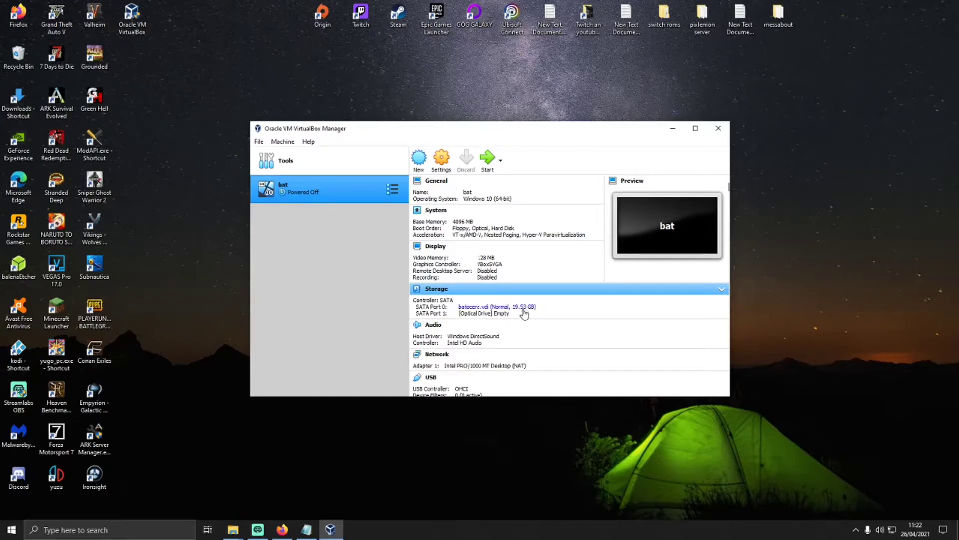
# Step: In the bat machine's system settings, set the processor count to 2 and enable PAE/NX
pyautogui.scroll(-1, 525, 326)
pyautogui.scroll(1, 505, 295)
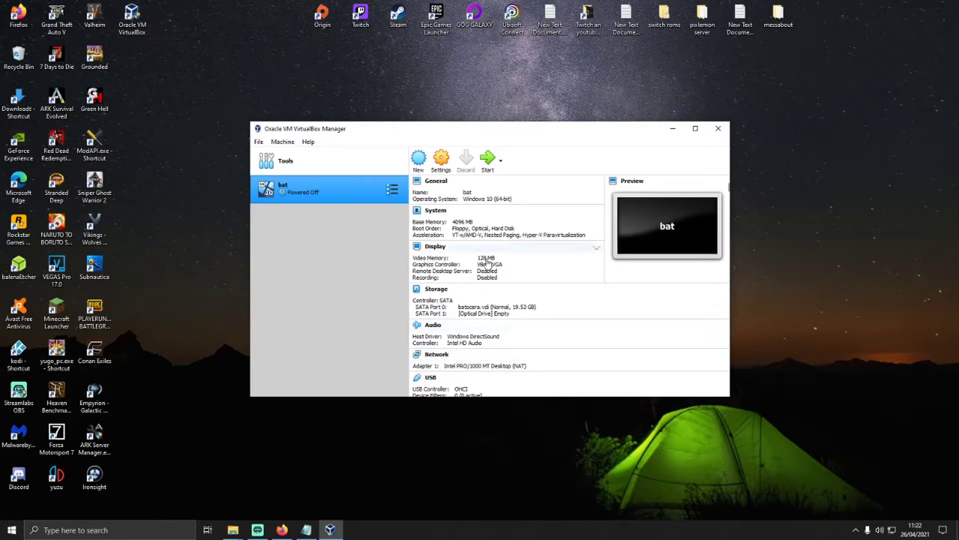
pyautogui.click(442, 161)
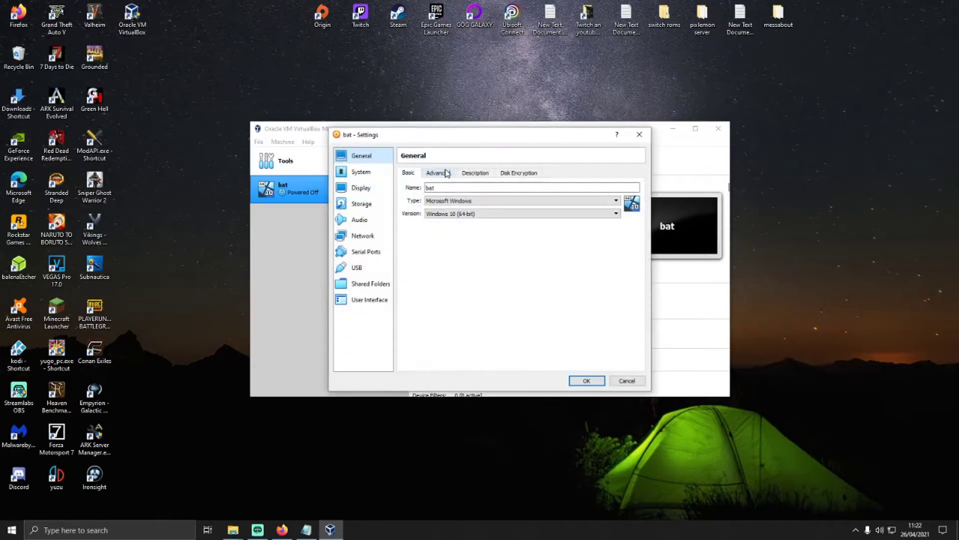
pyautogui.click(383, 177)
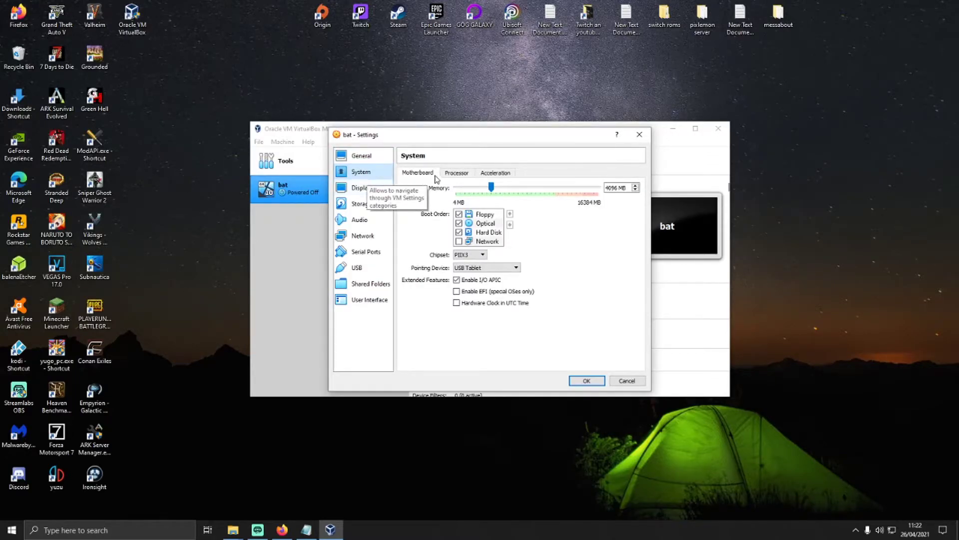
pyautogui.click(461, 173)
pyautogui.click(433, 175)
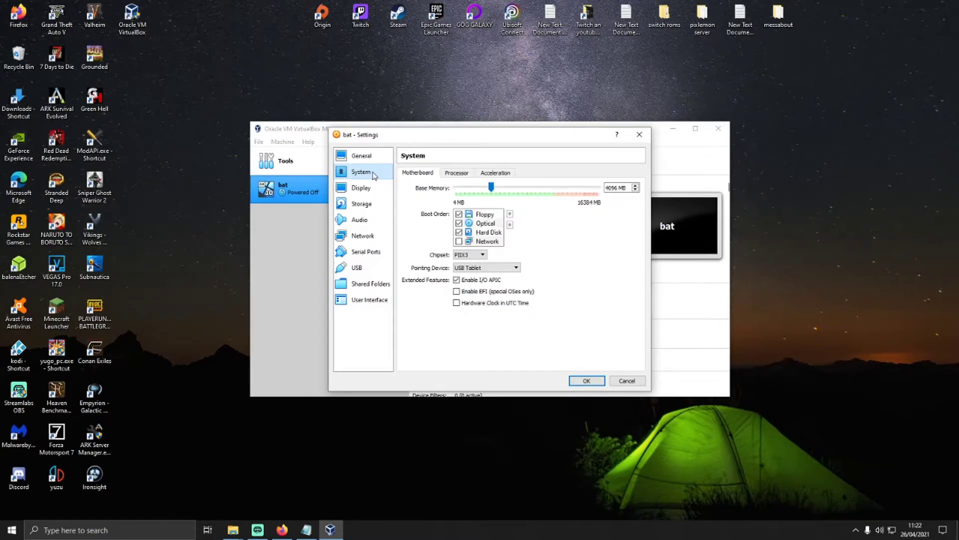
pyautogui.click(449, 175)
pyautogui.click(483, 190)
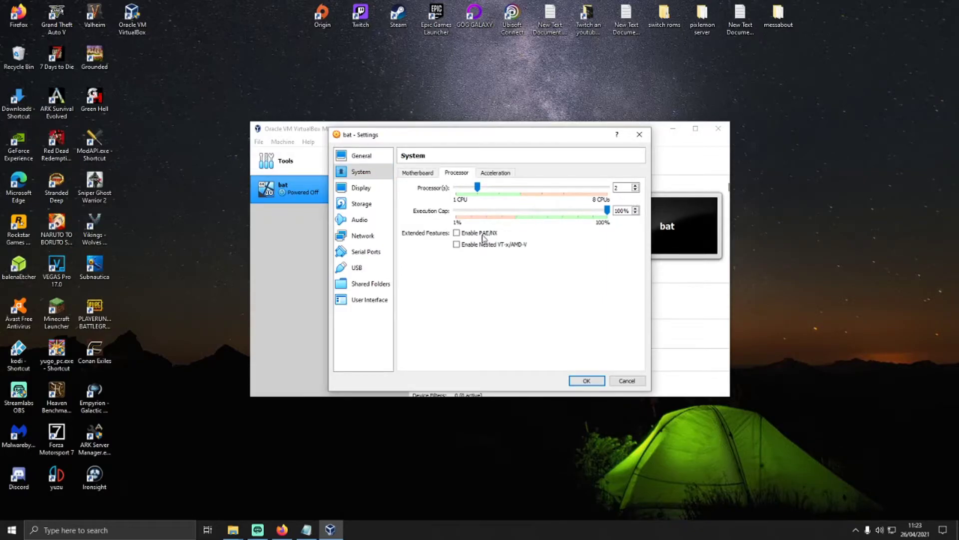
pyautogui.click(456, 233)
# Step: Include Network in the machine's boot order and enable 3D acceleration for its display
pyautogui.click(502, 174)
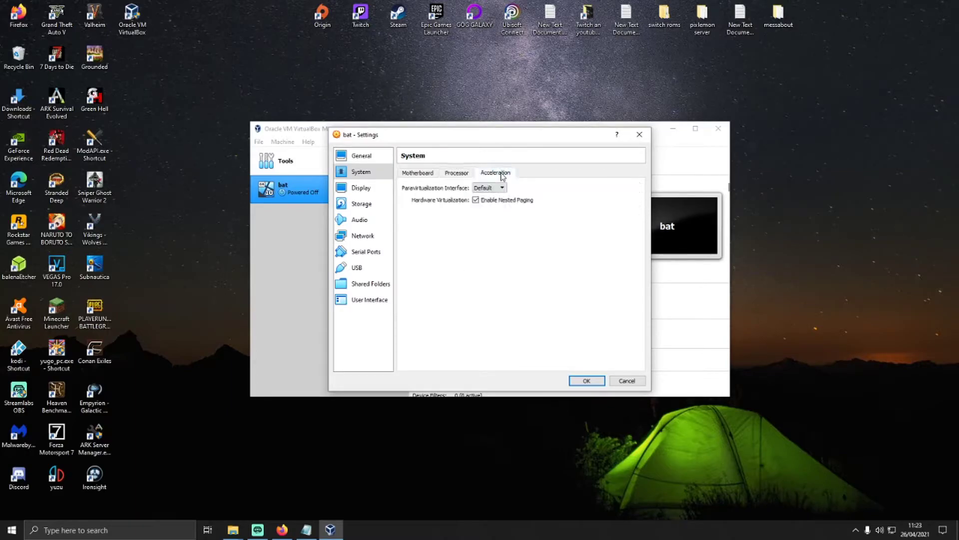
pyautogui.click(454, 174)
pyautogui.click(419, 173)
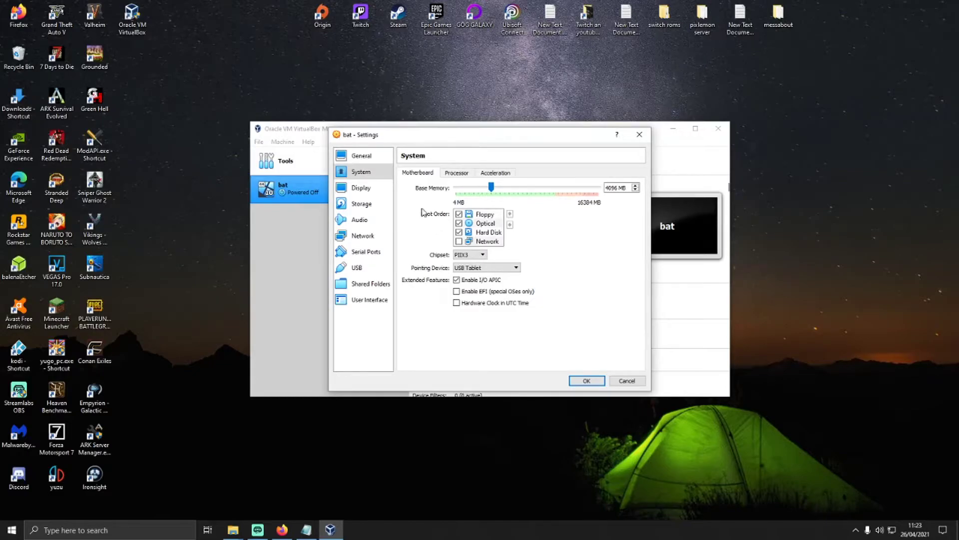
pyautogui.click(460, 243)
pyautogui.click(360, 189)
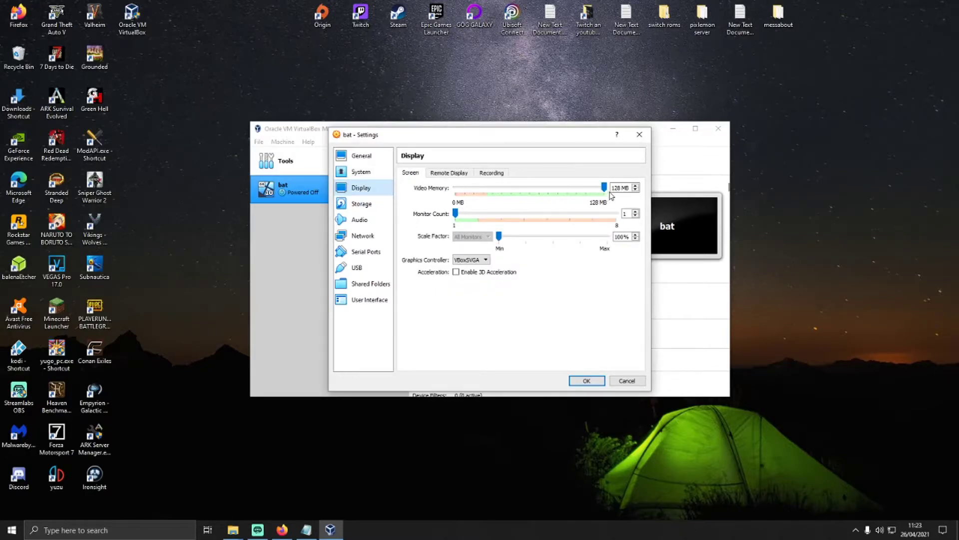
pyautogui.click(457, 272)
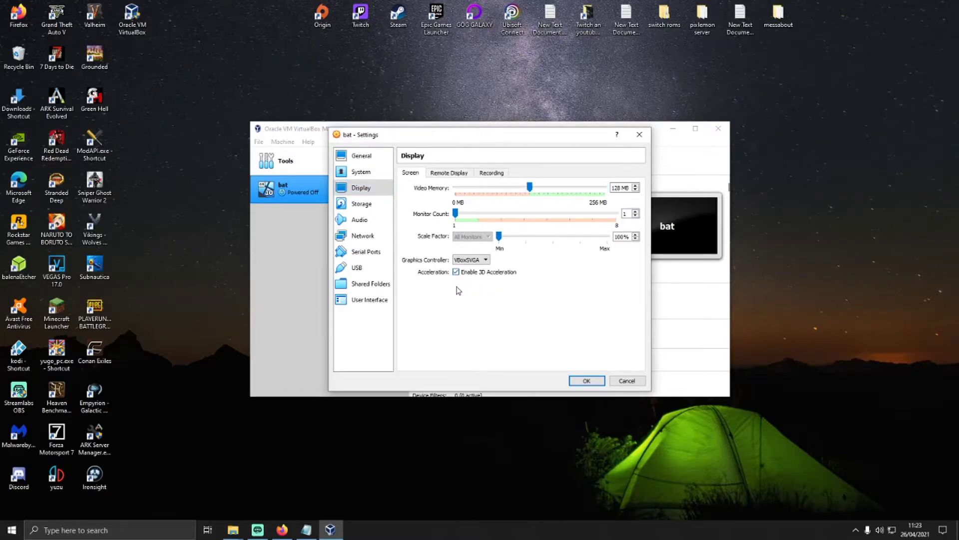
# Step: Review the storage and audio settings and attach network Adapter 1 to Bridged Adapter
pyautogui.click(372, 205)
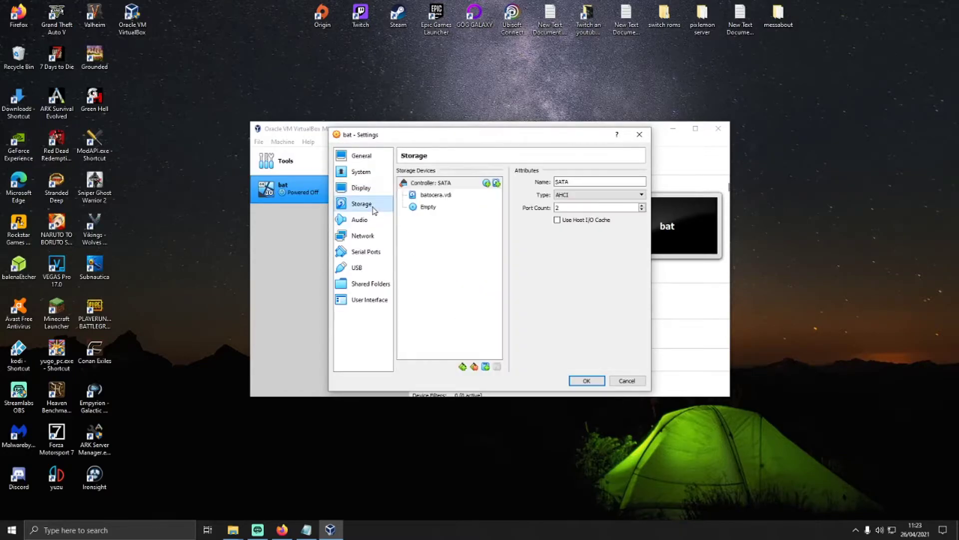
pyautogui.click(371, 224)
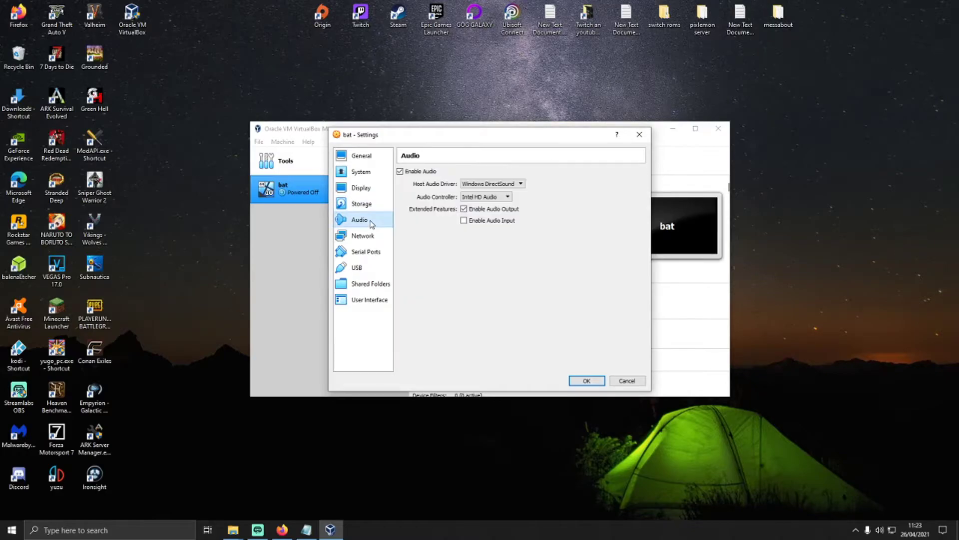
pyautogui.click(371, 237)
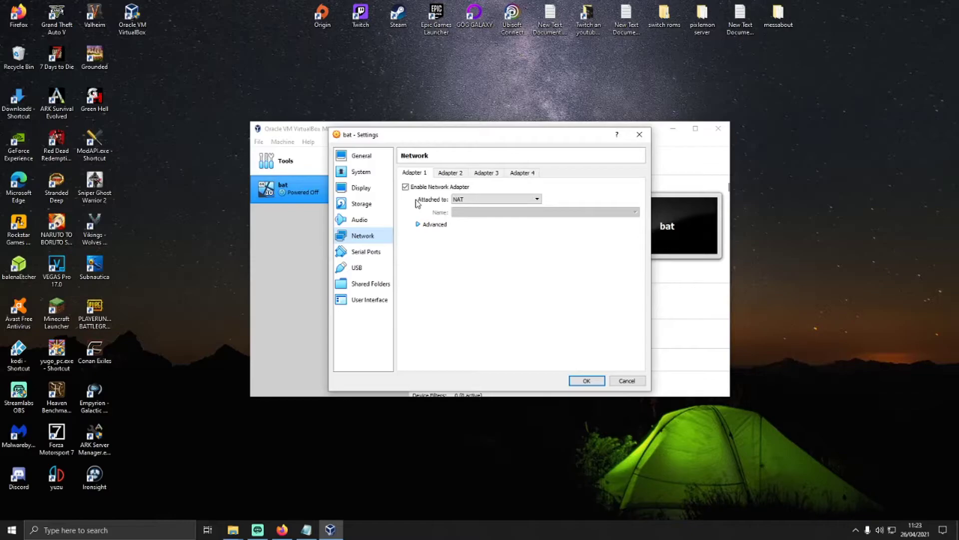
pyautogui.click(538, 200)
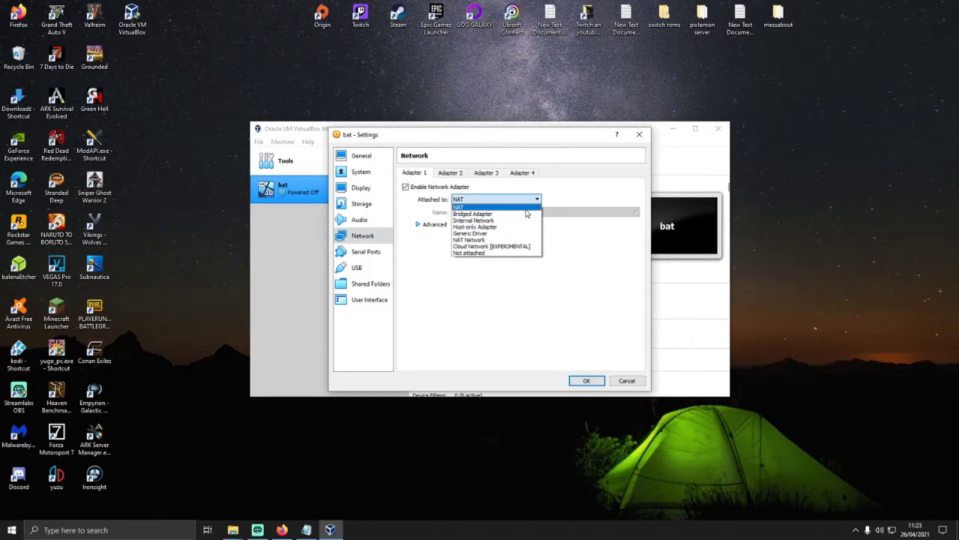
pyautogui.click(492, 217)
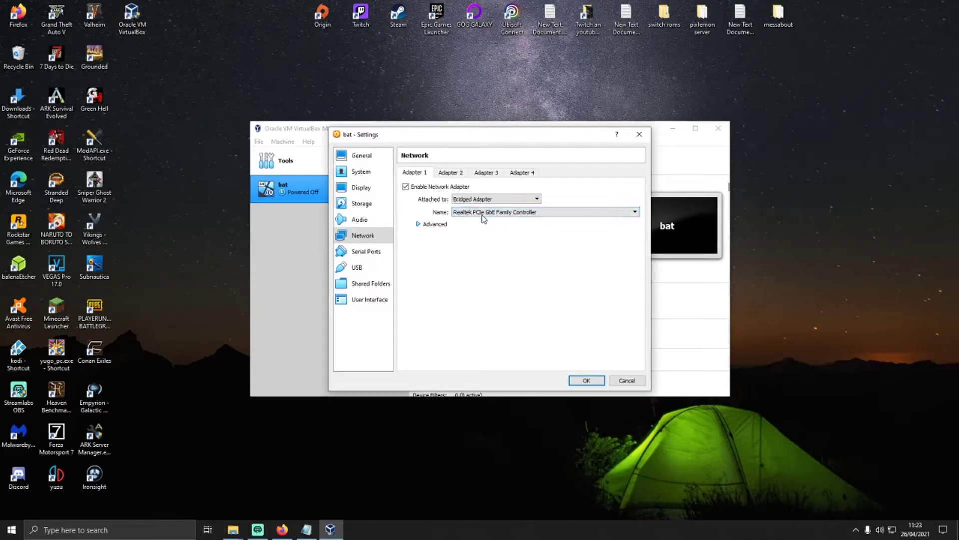
# Step: Set Adapter 1's promiscuous mode to Allow VMs and save the machine's settings
pyautogui.click(420, 225)
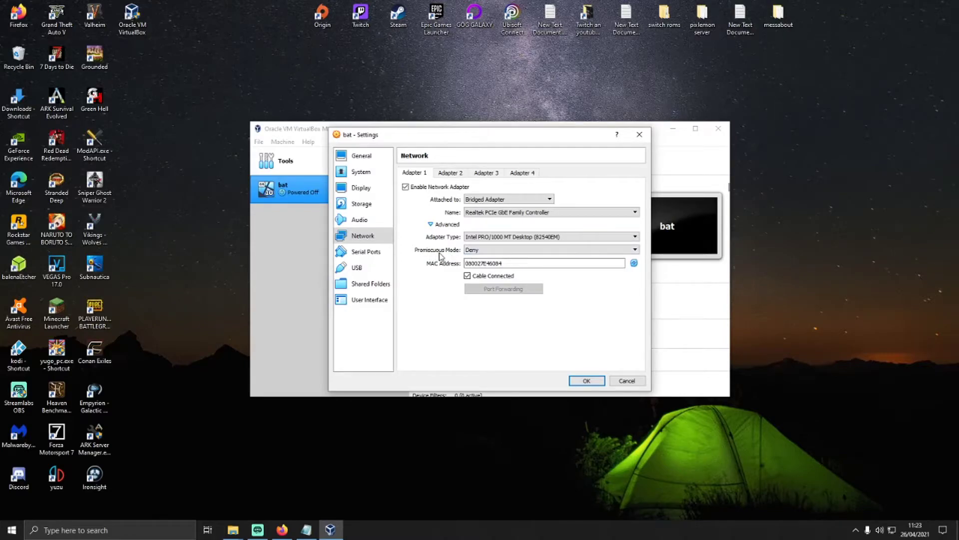
pyautogui.click(635, 250)
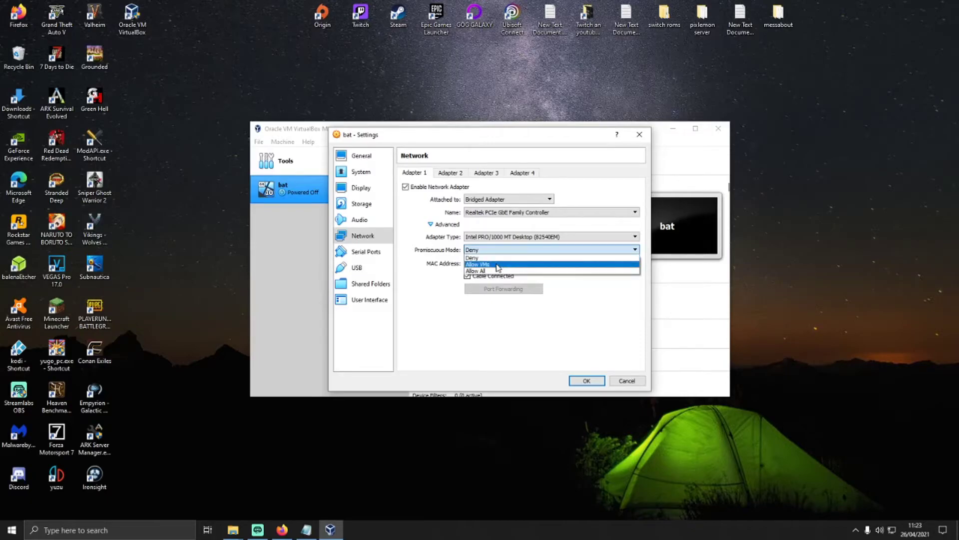
pyautogui.click(498, 264)
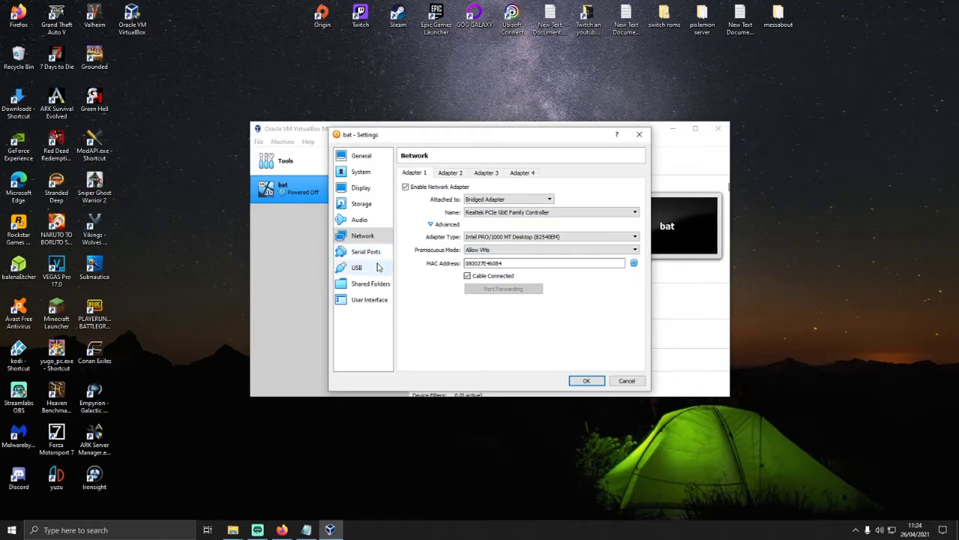
pyautogui.click(585, 380)
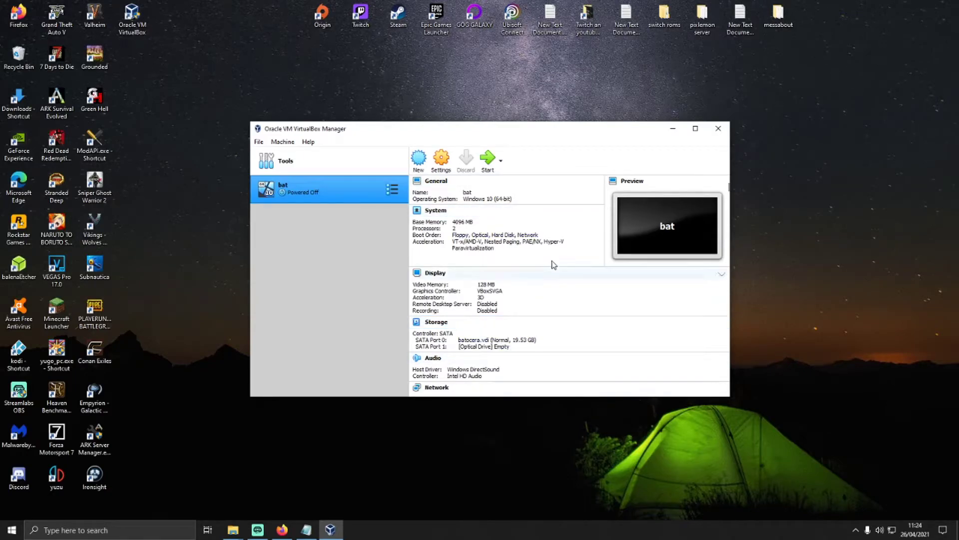
# Step: Start the bat virtual machine, let Batocera load and mute the Windows speakers
pyautogui.click(487, 171)
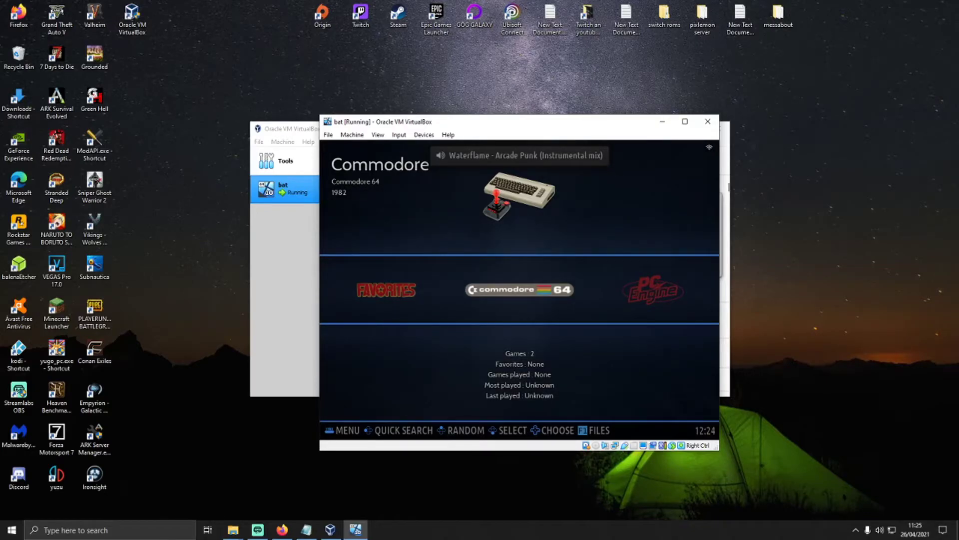
pyautogui.click(880, 530)
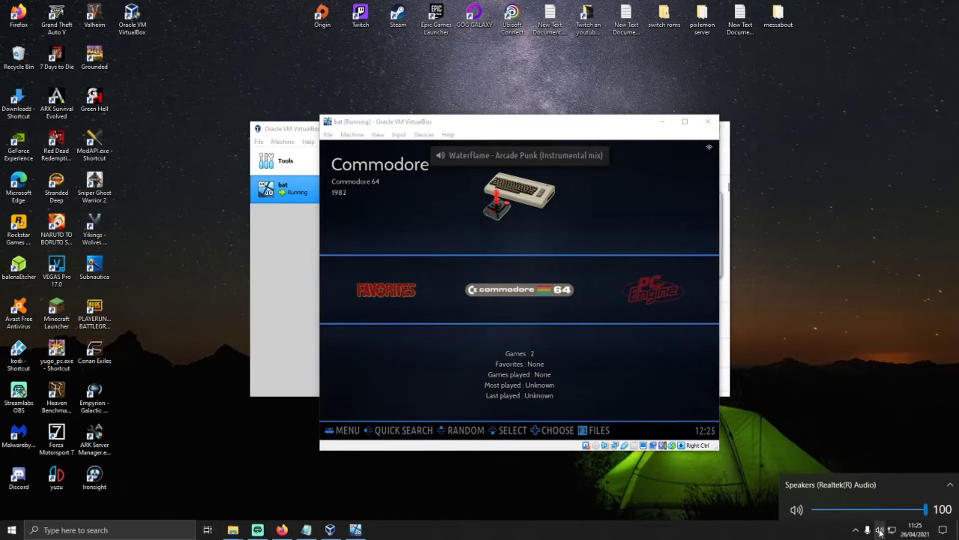
pyautogui.click(797, 505)
pyautogui.click(811, 437)
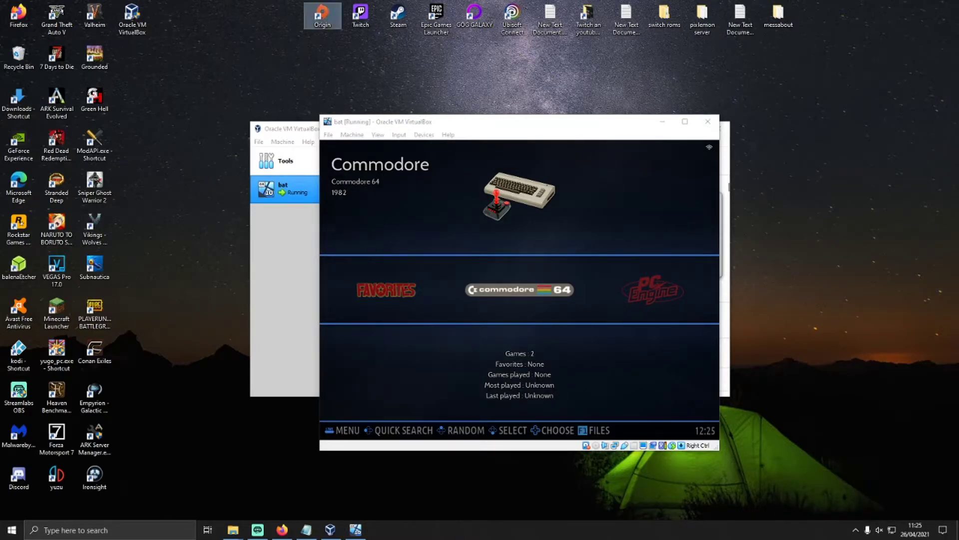
# Step: Browse back and forth through Batocera's game systems, from Commodore 64 past Super Nintendo, and stop at Nintendo Entertainment System
pyautogui.click(340, 273)
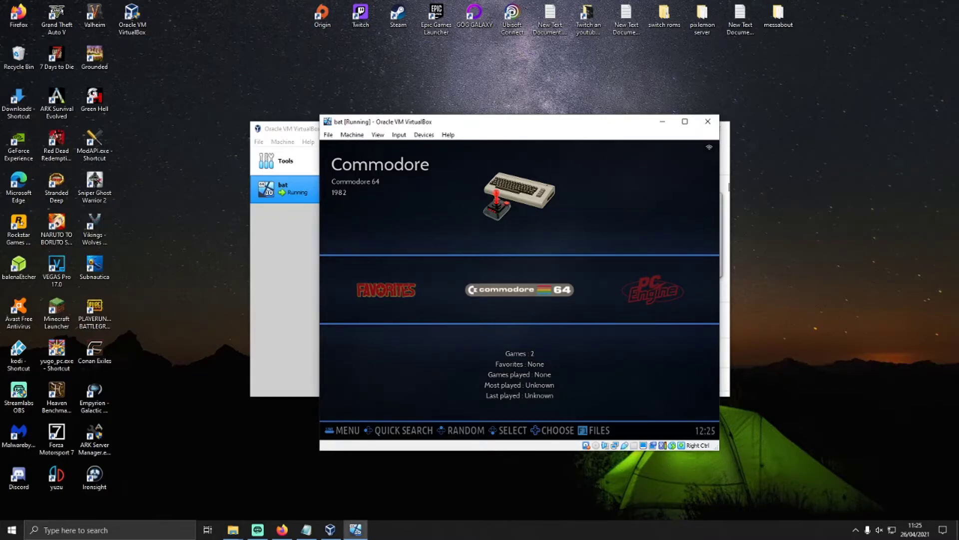
pyautogui.press('Right')
pyautogui.press('Left')
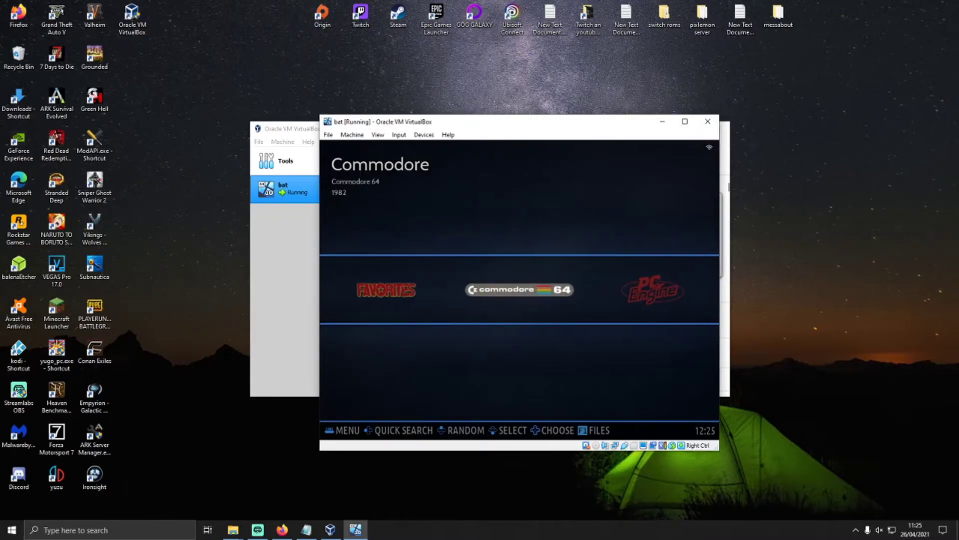
pyautogui.press('Right')
pyautogui.press('Right')
pyautogui.press('Right')
pyautogui.press('Left')
pyautogui.press('Left')
pyautogui.press('Right')
pyautogui.press('Right')
pyautogui.press('Right')
pyautogui.press('Right')
pyautogui.press('Right')
pyautogui.press('Left')
pyautogui.press('Left')
pyautogui.press('Left')
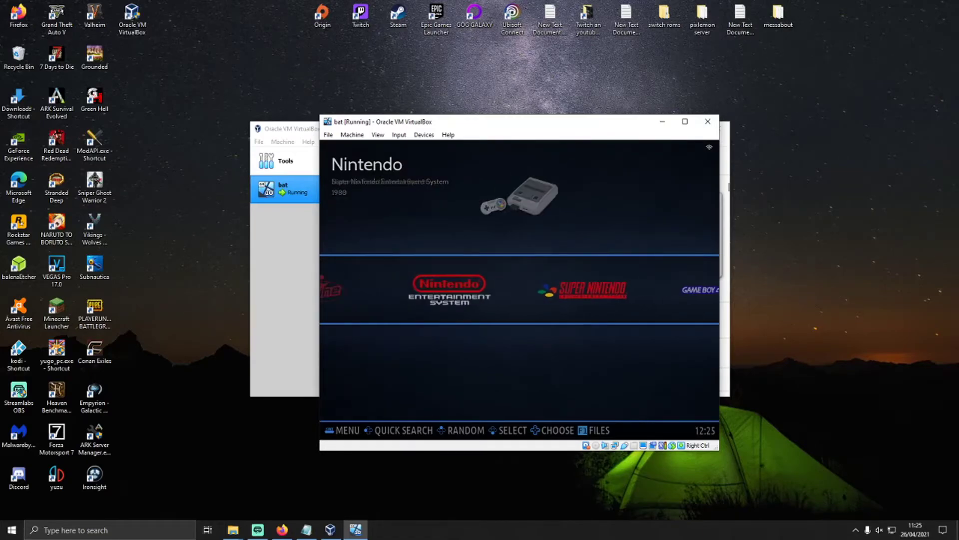
pyautogui.press('Left')
pyautogui.press('Right')
pyautogui.press('Left')
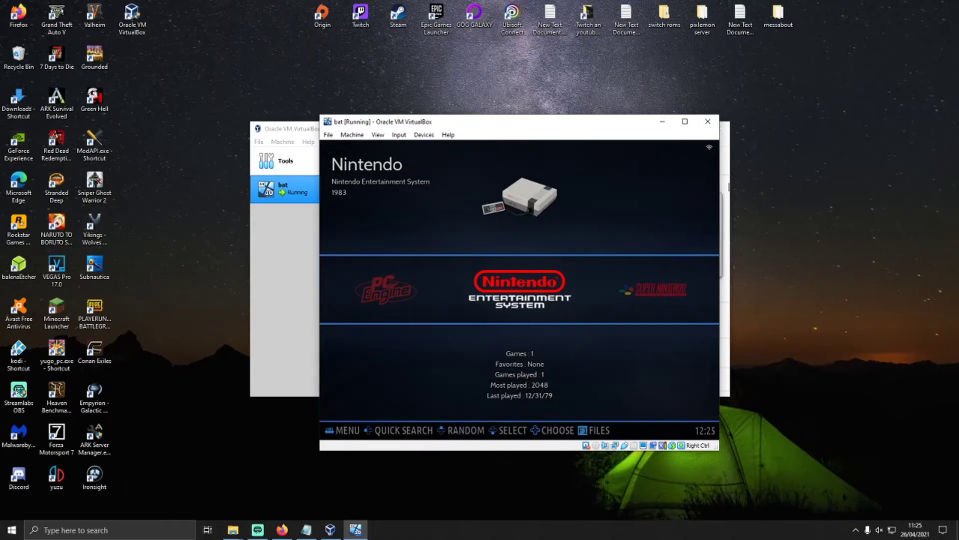
# Step: Switch to Firefox, read the YouTube reply explaining the AMD nested virtualization commands, and minimize the browser again
pyautogui.click(282, 529)
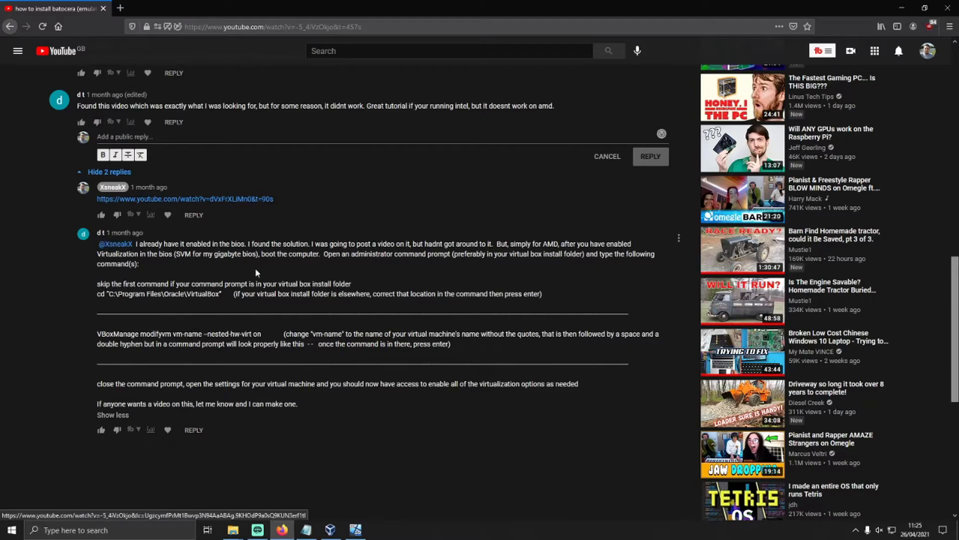
pyautogui.scroll(-1, 258, 273)
pyautogui.scroll(-1, 259, 273)
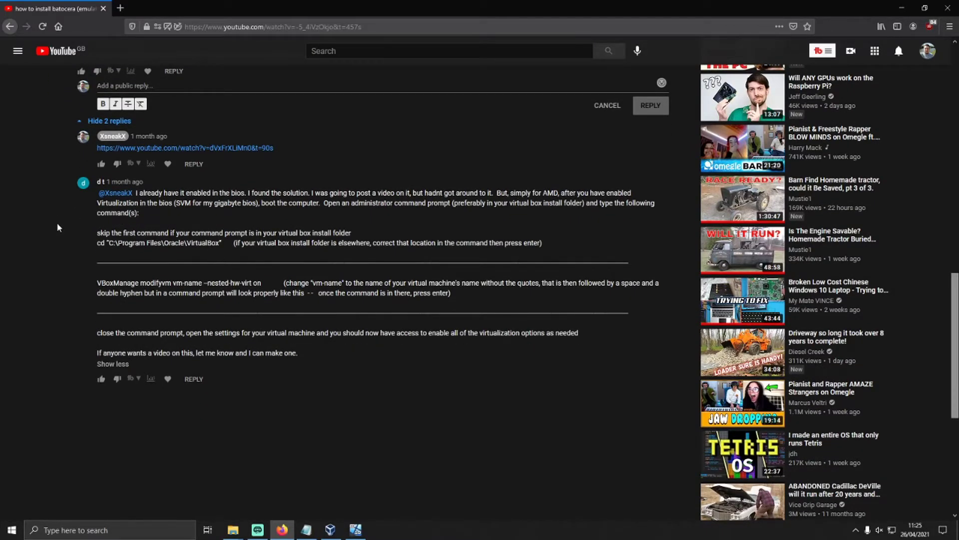
pyautogui.scroll(2, 57, 230)
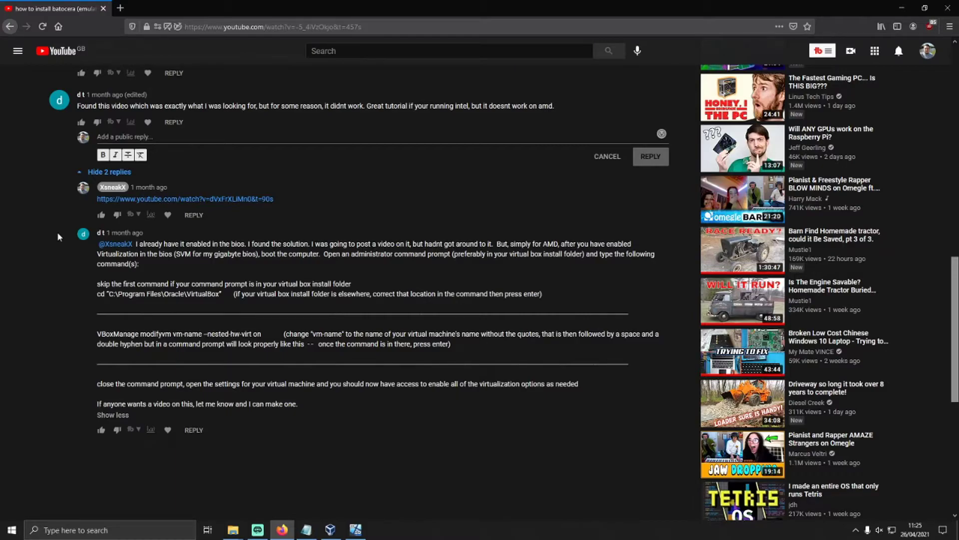
pyautogui.scroll(1, 59, 234)
pyautogui.scroll(-2, 60, 235)
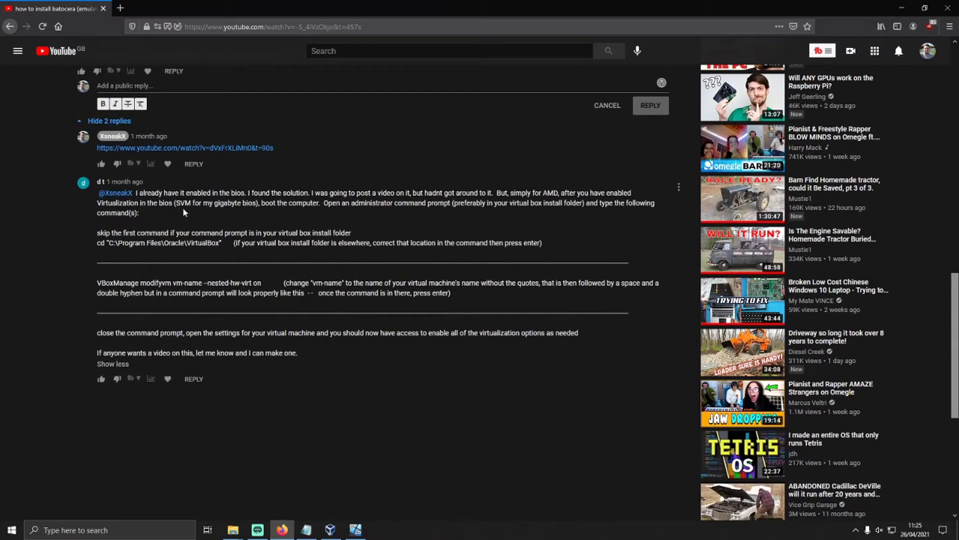
pyautogui.click(900, 11)
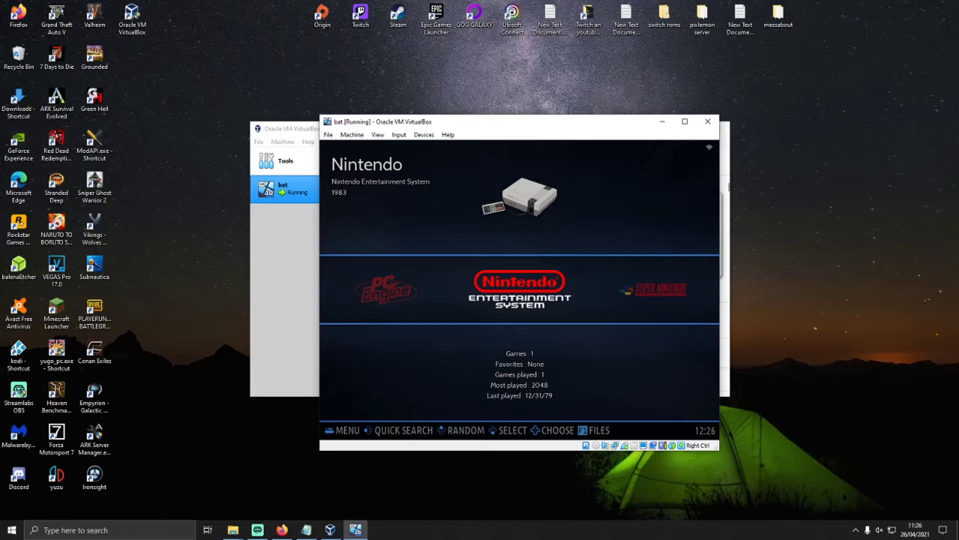
# Step: Attach the Performance Designed Products Rock Candy Gamepad for Xbox 360 USB device to the running bat virtual machine
pyautogui.press('Right')
pyautogui.press('Left')
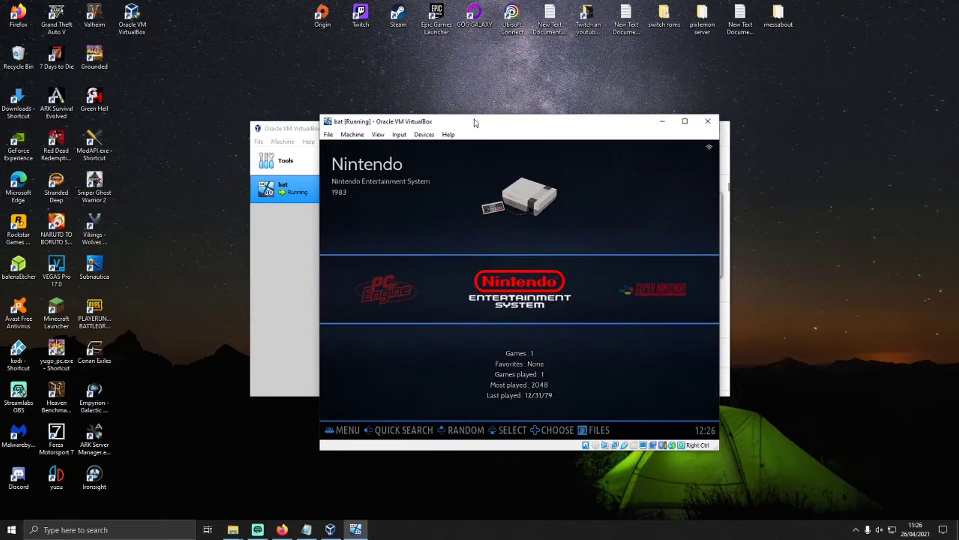
pyautogui.click(424, 135)
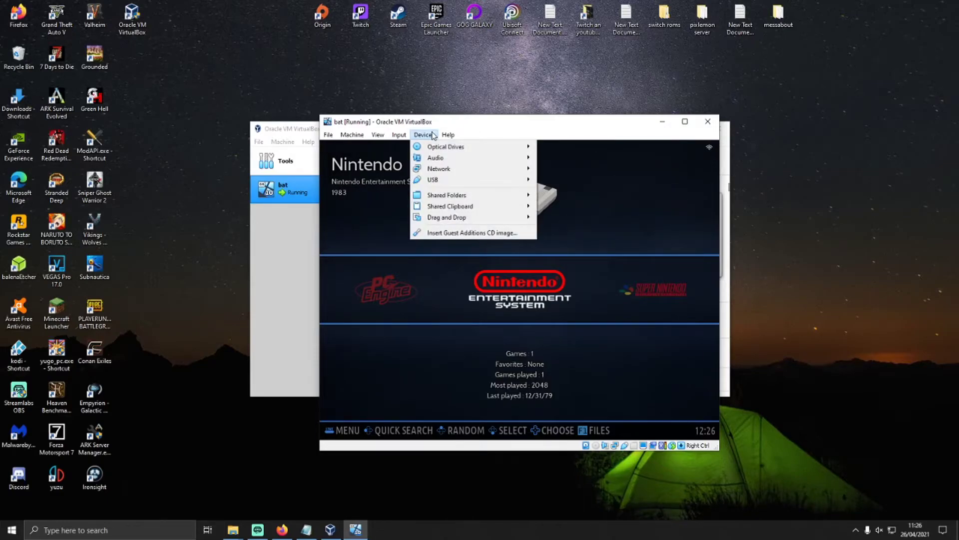
pyautogui.moveTo(455, 185)
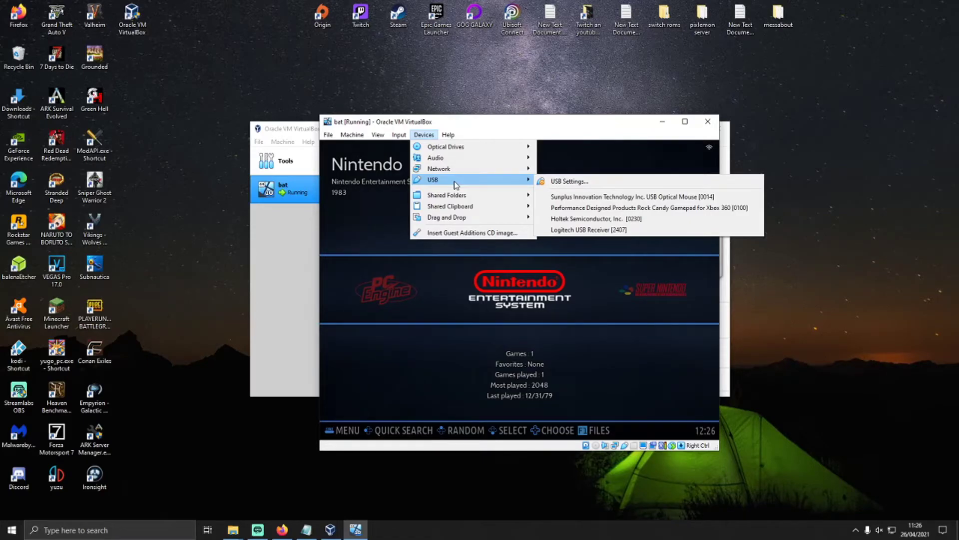
pyautogui.click(648, 207)
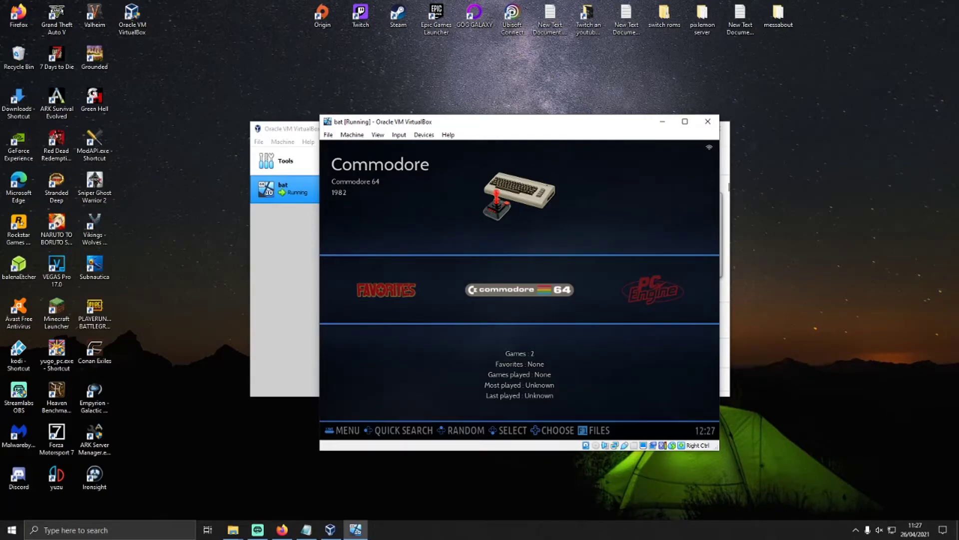
# Step: Test navigation in Batocera by moving between neighbouring game systems and opening and closing the main menu, ending on PC Engine
pyautogui.press('Left')
pyautogui.press('Right')
pyautogui.press('Right')
pyautogui.press('Return')
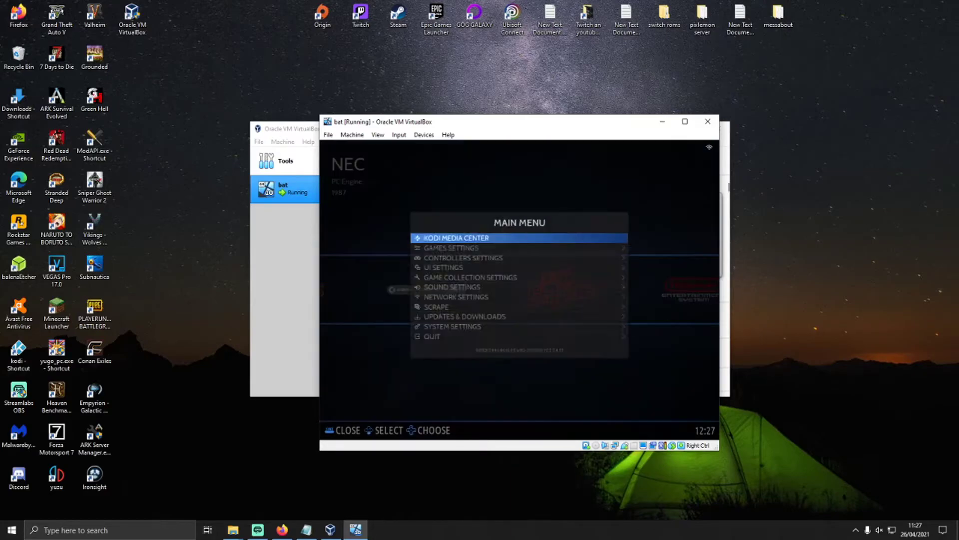
pyautogui.press('Escape')
pyautogui.press('Left')
pyautogui.press('Right')
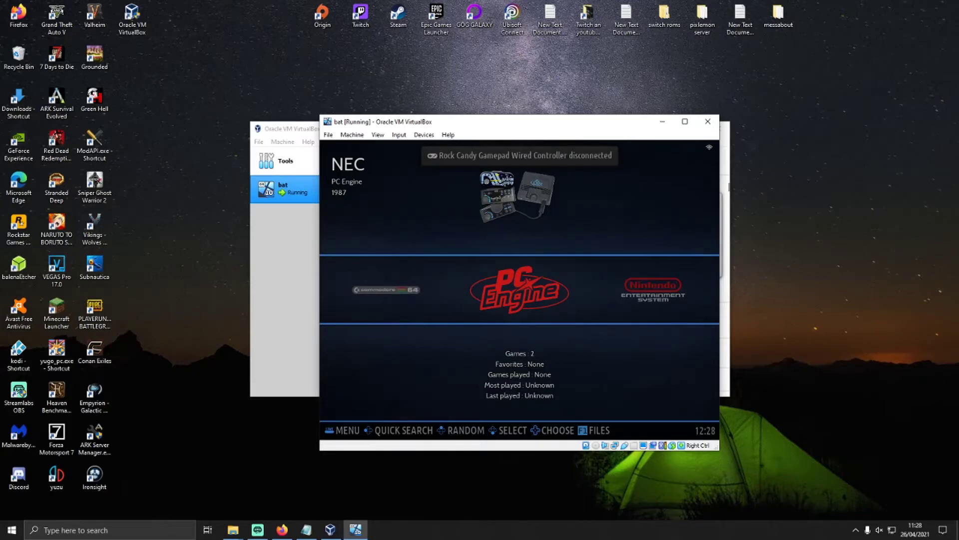
pyautogui.press('Right')
pyautogui.press('Left')
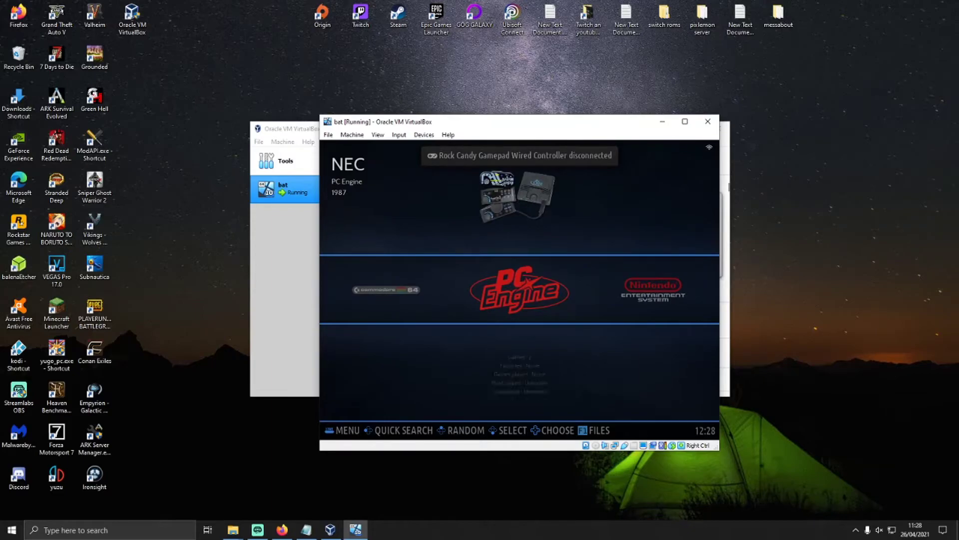
pyautogui.press('Return')
pyautogui.press('BackSpace')
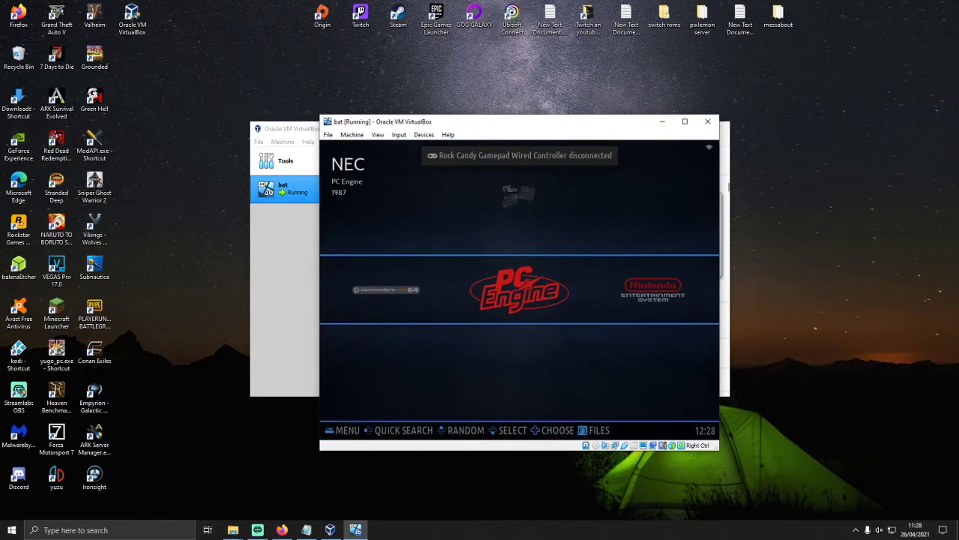
# Step: Open Batocera's main menu and enter Network Settings to display the machine's IP address
pyautogui.press('space')
pyautogui.press('Return')
pyautogui.press('Escape')
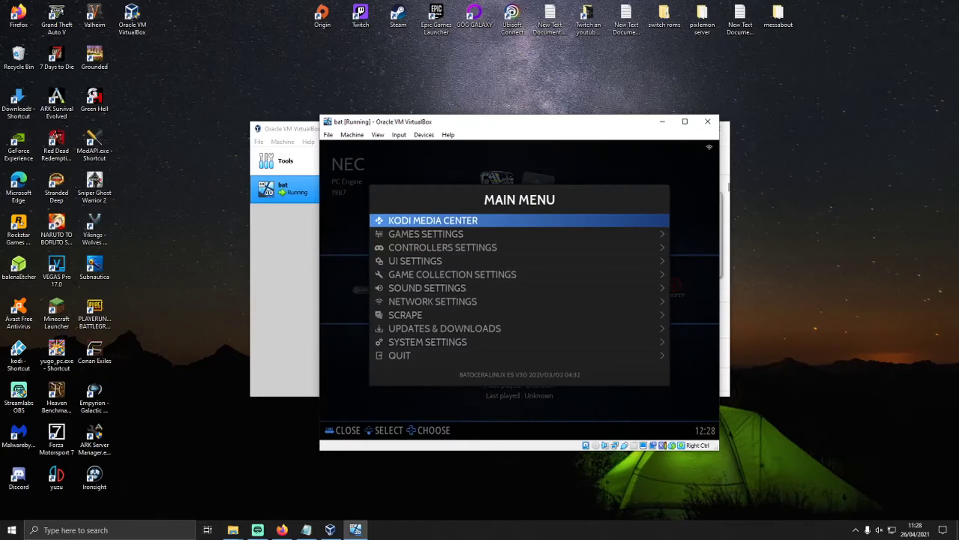
pyautogui.press('Down')
pyautogui.press('Down')
pyautogui.press('Down')
pyautogui.press('Down')
pyautogui.press('Down')
pyautogui.press('Down')
pyautogui.press('Down')
pyautogui.press('Down')
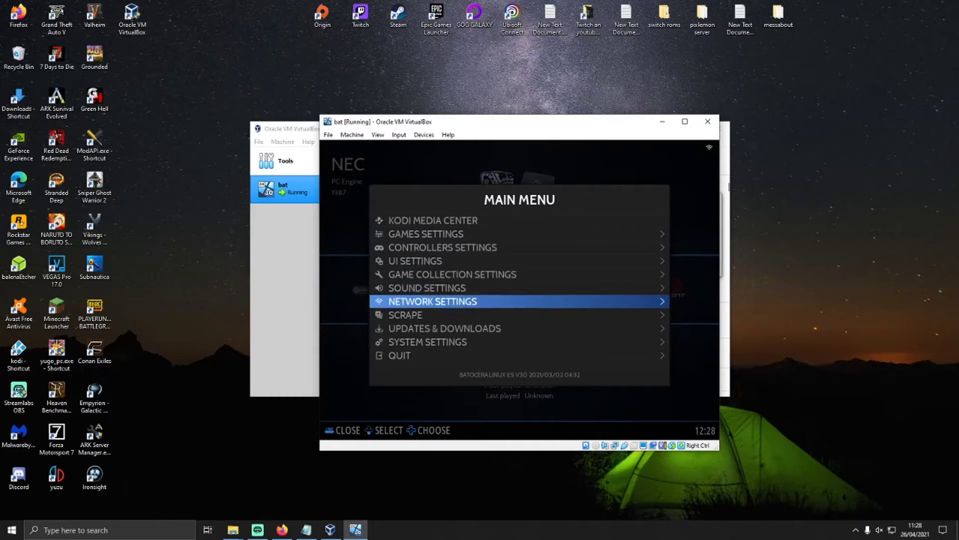
pyautogui.press('Up')
pyautogui.press('Up')
pyautogui.press('Return')
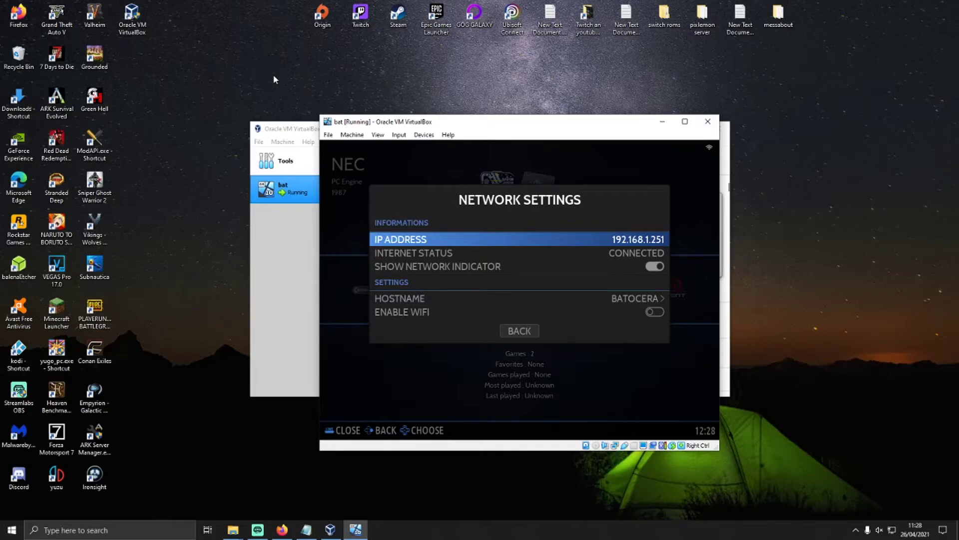
# Step: Bring up the Windows (C:) File Explorer window below the network settings and go to \\192.168.1.251
pyautogui.moveTo(234, 528)
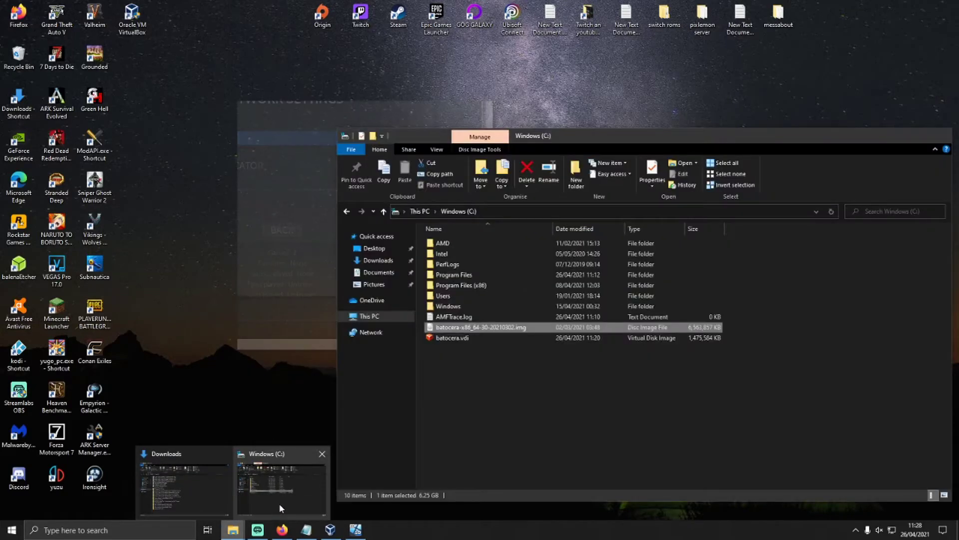
pyautogui.click(278, 503)
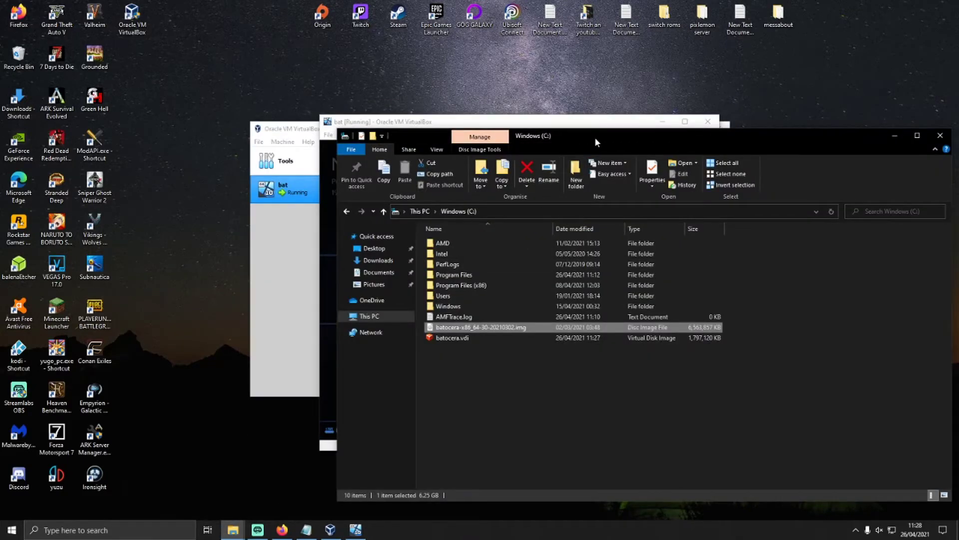
pyautogui.moveTo(595, 137); pyautogui.dragTo(479, 292)
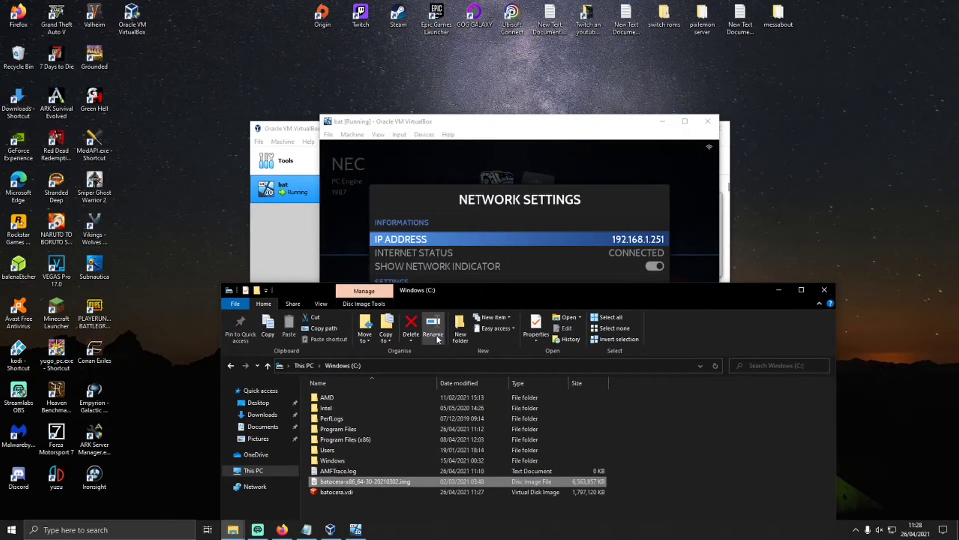
pyautogui.click(418, 365)
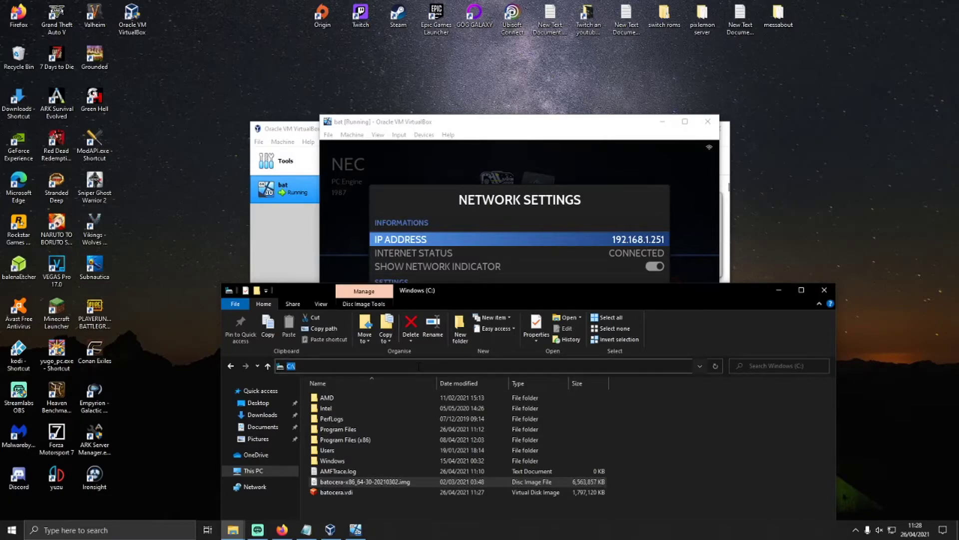
pyautogui.write('/')
pyautogui.write('\\\\')
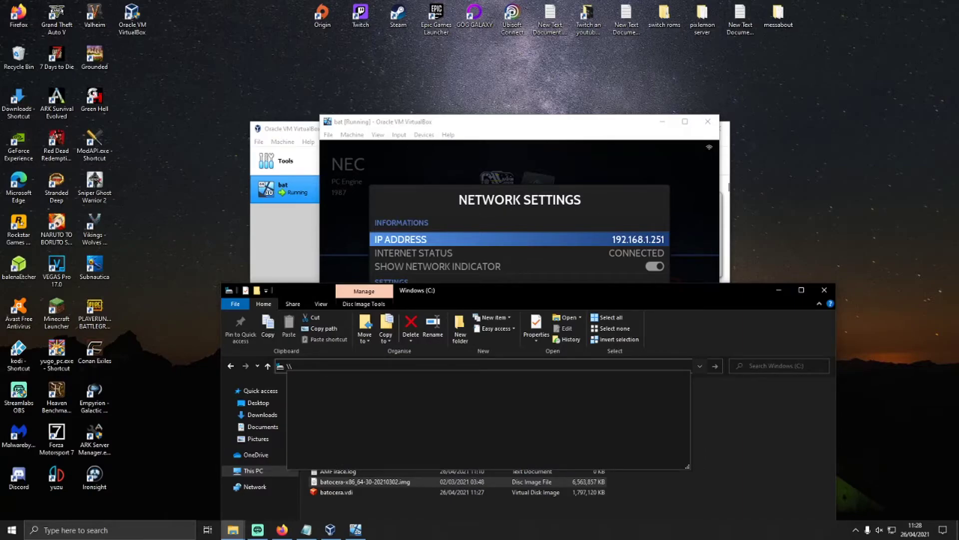
pyautogui.write('192')
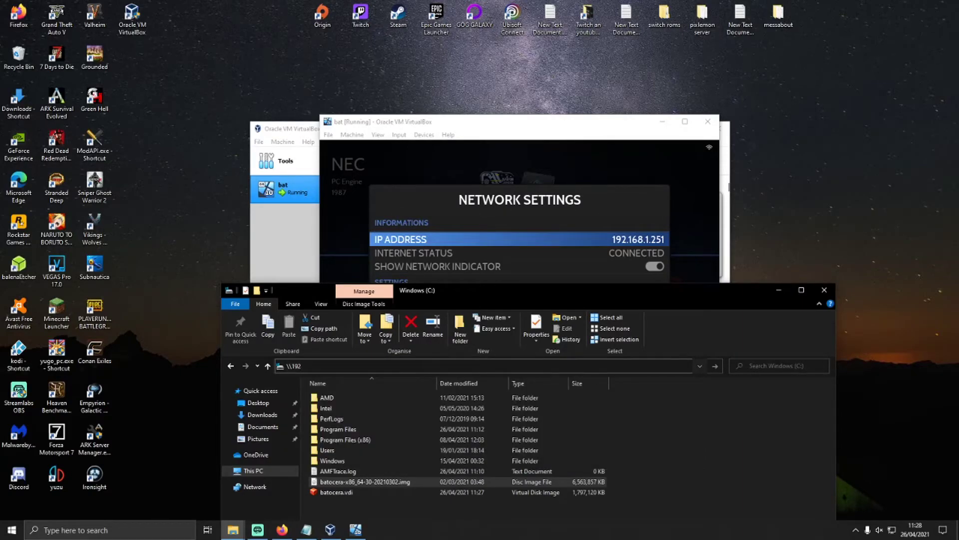
pyautogui.write('.168.1.251')
pyautogui.press('Return')
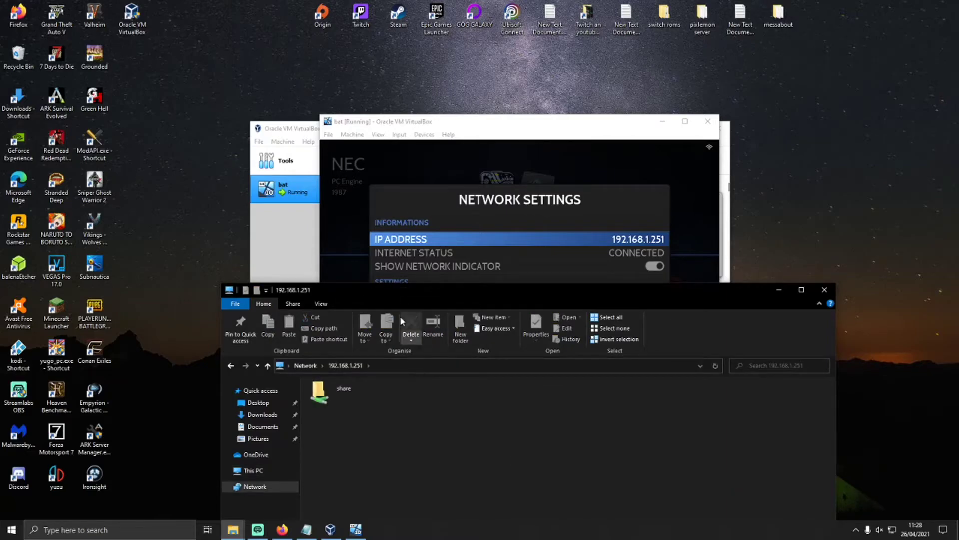
# Step: Open the roms folder inside Batocera's network share and look through its system folders
pyautogui.moveTo(508, 291); pyautogui.dragTo(788, 208)
pyautogui.moveTo(756, 358); pyautogui.dragTo(595, 312)
pyautogui.doubleClick(618, 319)
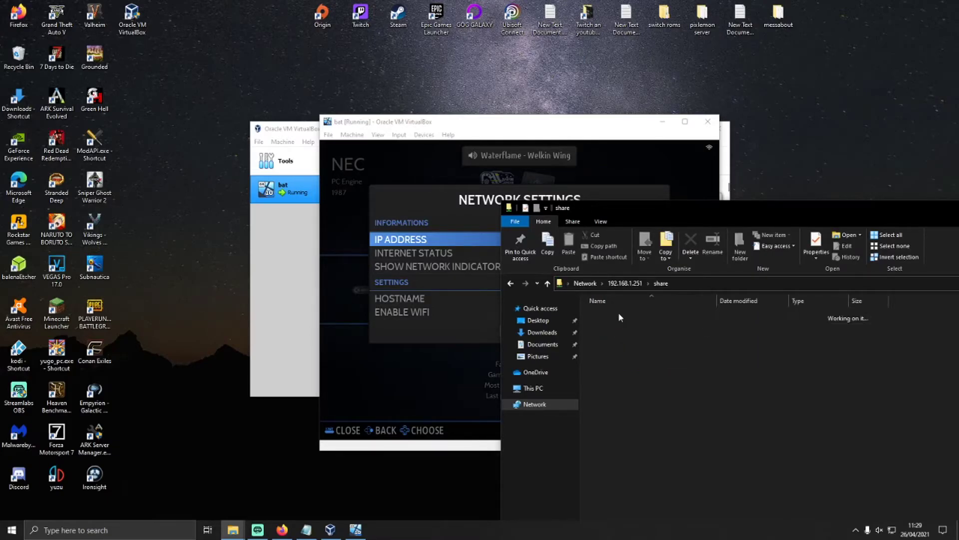
pyautogui.moveTo(728, 211); pyautogui.dragTo(747, 133)
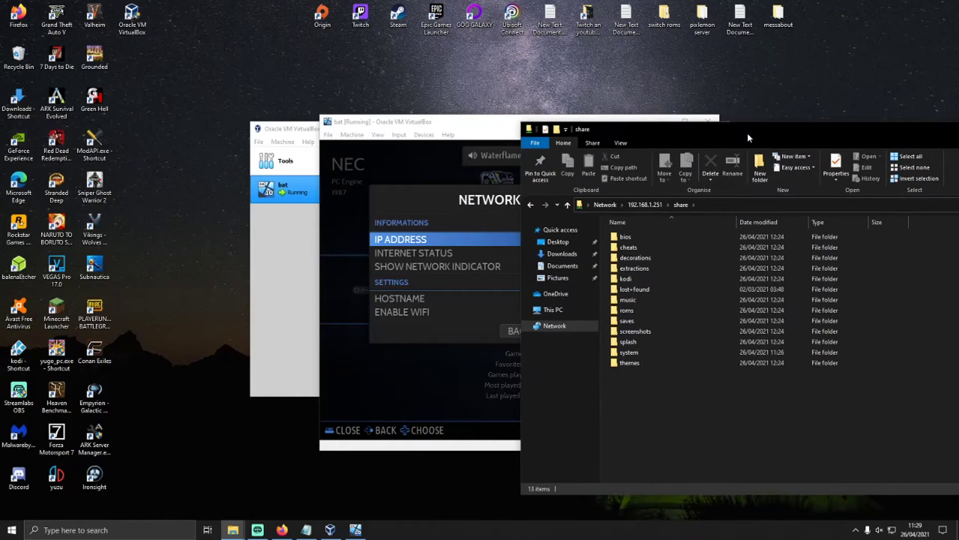
pyautogui.doubleClick(642, 313)
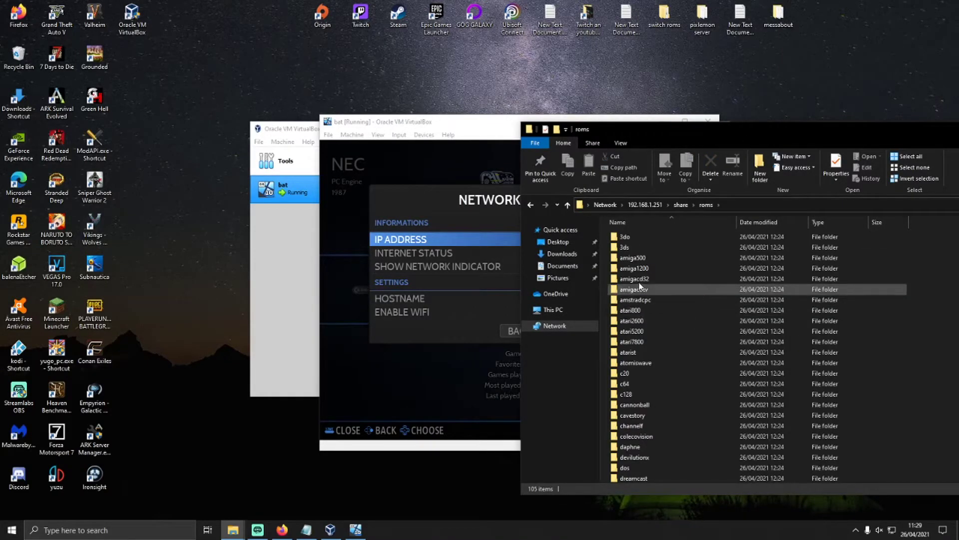
pyautogui.scroll(-4, 640, 332)
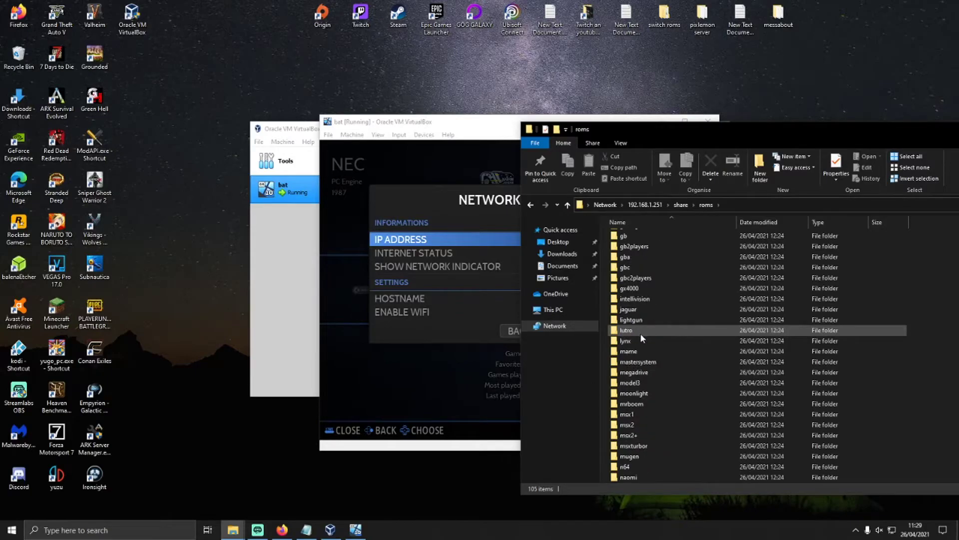
pyautogui.scroll(6, 640, 333)
# Step: Open the roms folder on New Volume (D:) in the other File Explorer window and arrange both roms windows side by side
pyautogui.click(236, 530)
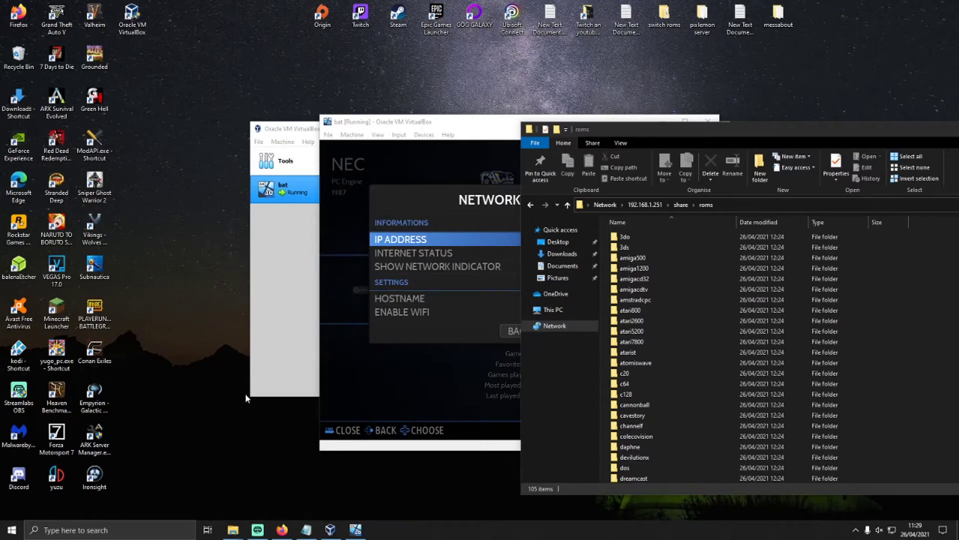
pyautogui.click(205, 514)
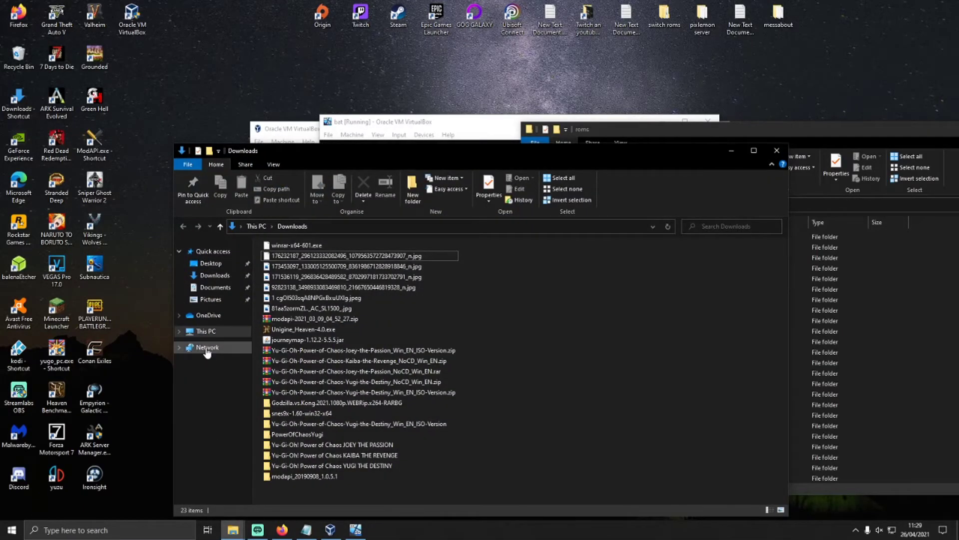
pyautogui.click(210, 332)
pyautogui.doubleClick(452, 345)
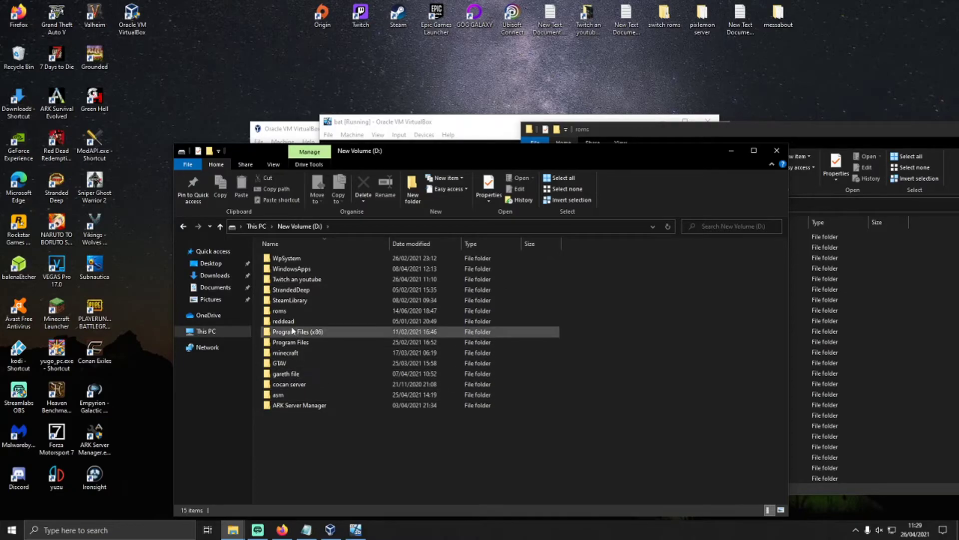
pyautogui.click(293, 311)
pyautogui.doubleClick(292, 310)
pyautogui.moveTo(578, 157); pyautogui.dragTo(341, 127)
pyautogui.moveTo(632, 128); pyautogui.dragTo(664, 112)
pyautogui.moveTo(243, 125); pyautogui.dragTo(263, 120)
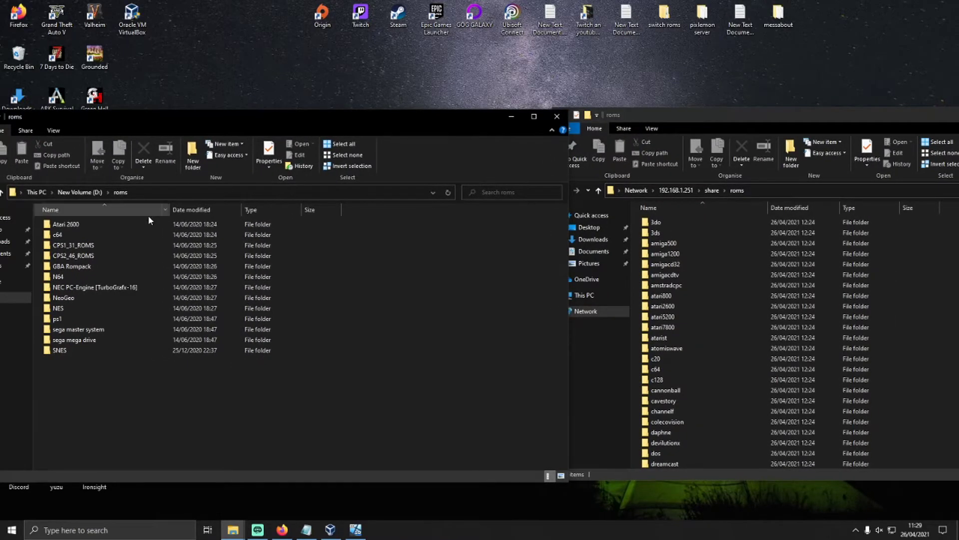
# Step: Open the SNES folder on New Volume (D:) and the matching snes folder in Batocera's roms share
pyautogui.click(74, 350)
pyautogui.doubleClick(74, 350)
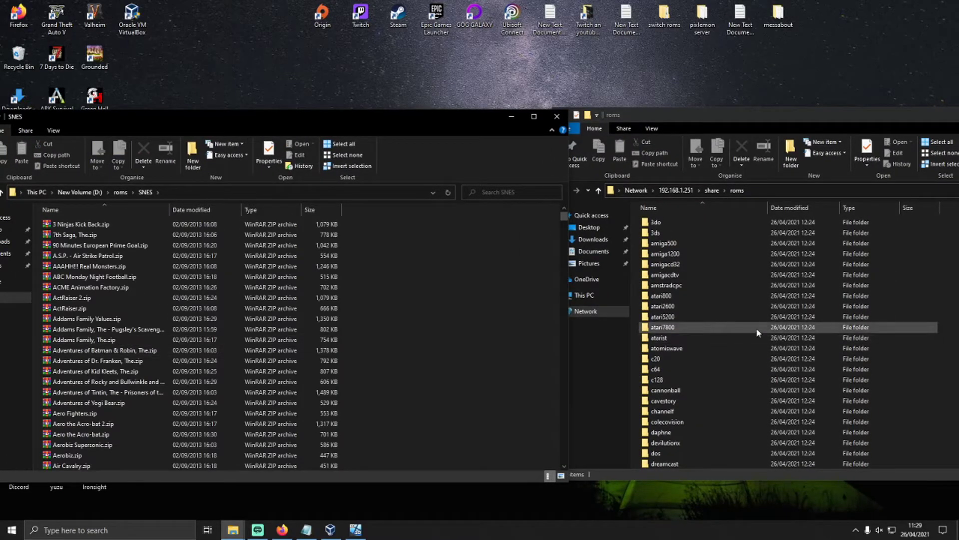
pyautogui.click(697, 327)
pyautogui.scroll(-2, 664, 340)
pyautogui.scroll(-9, 664, 345)
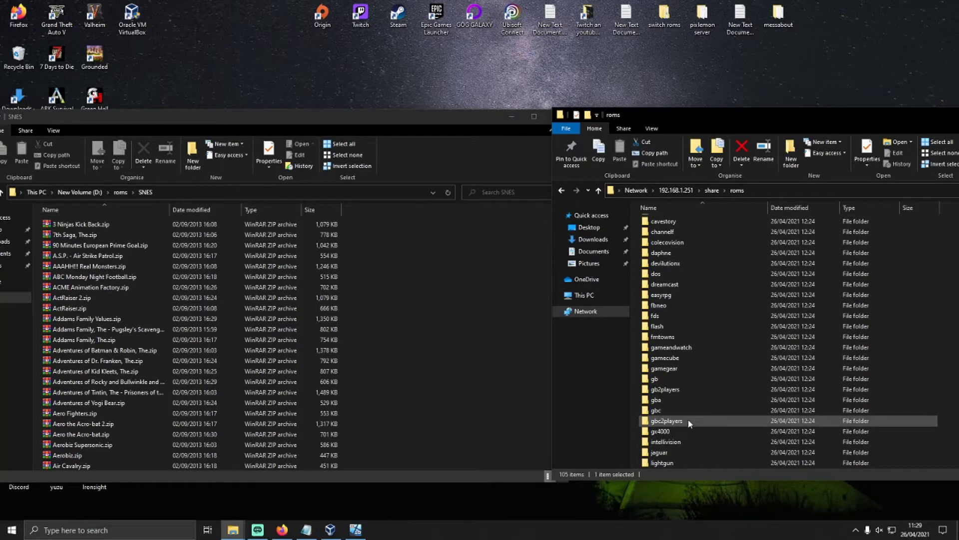
pyautogui.scroll(-2, 674, 430)
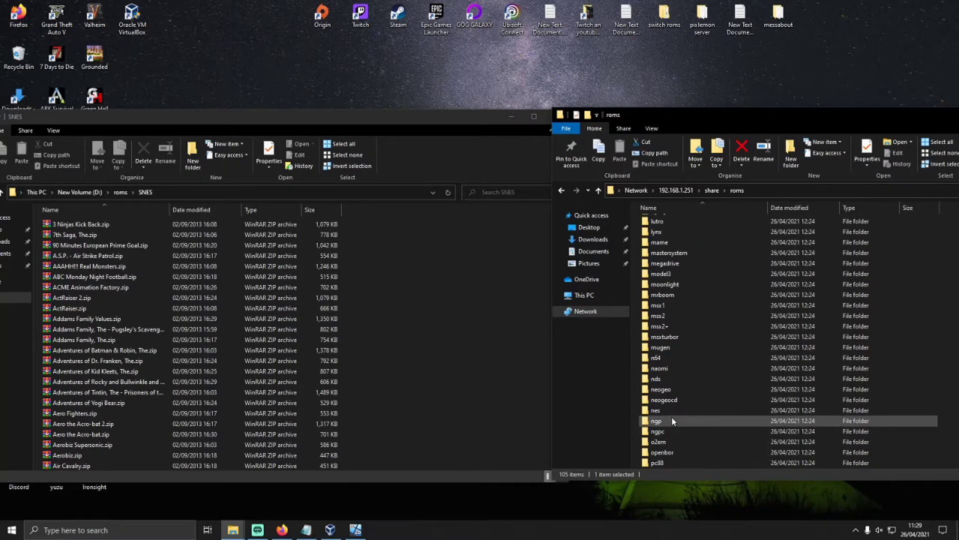
pyautogui.scroll(-8, 671, 413)
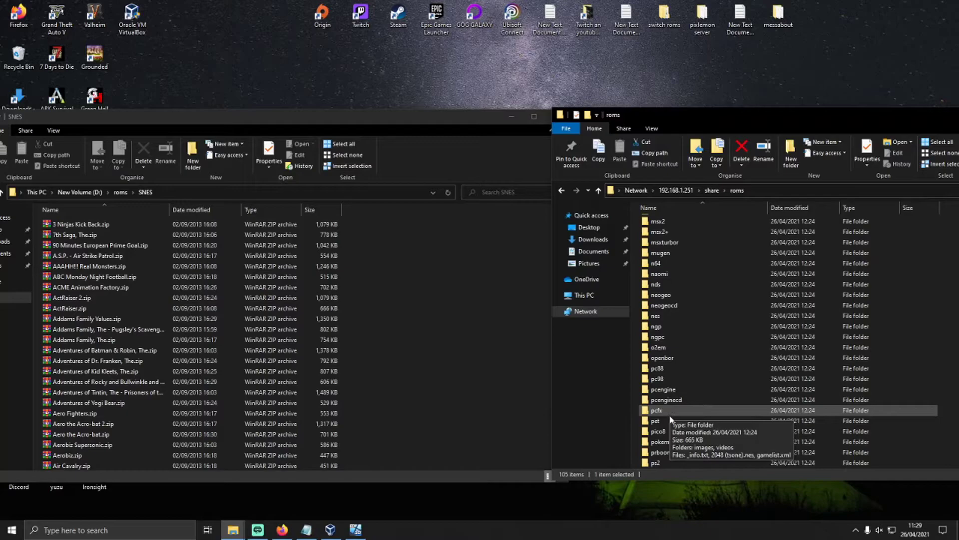
pyautogui.doubleClick(667, 431)
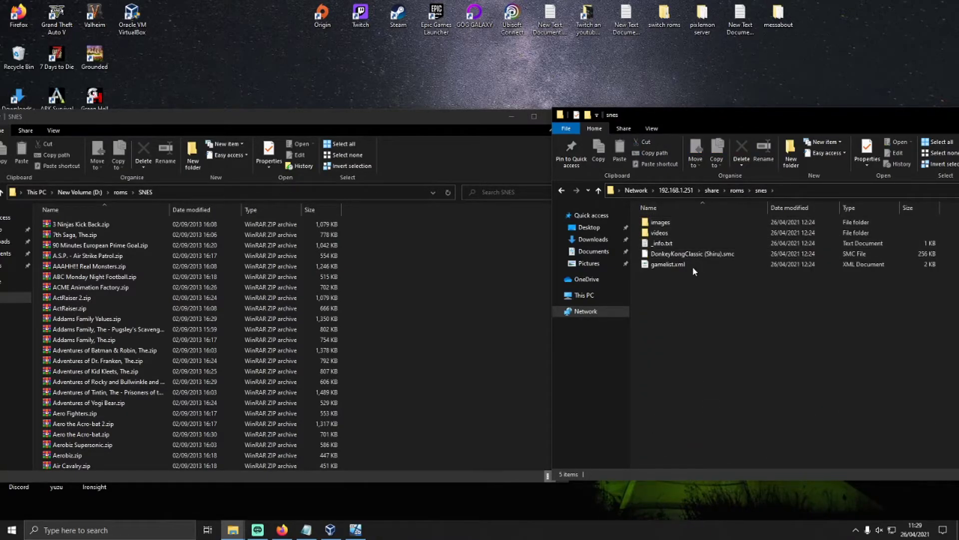
pyautogui.scroll(-1, 112, 388)
# Step: Copy Mario's Time Machine.zip from the local SNES folder into the snes folder on the Batocera share
pyautogui.click(112, 388)
pyautogui.press('m')
pyautogui.press('a')
pyautogui.press('r')
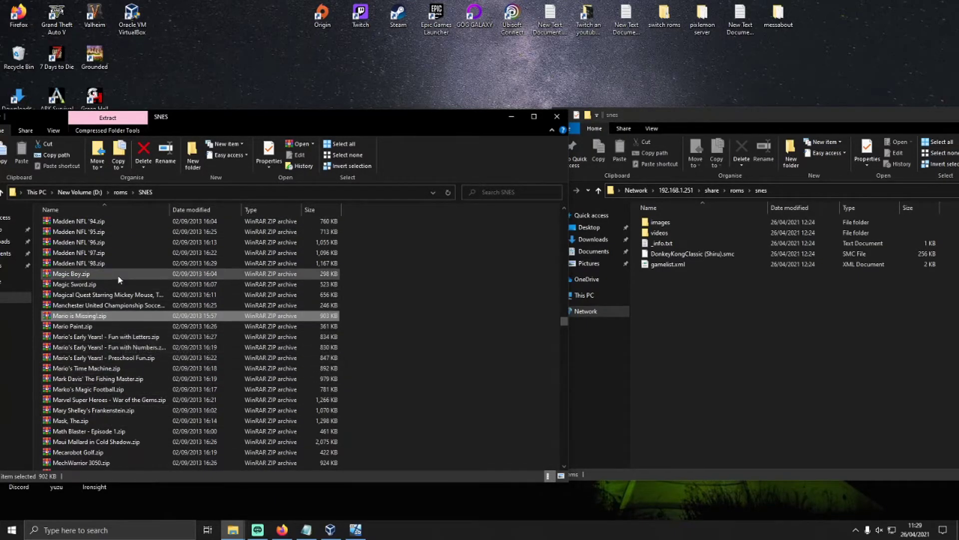
pyautogui.scroll(-3, 218, 357)
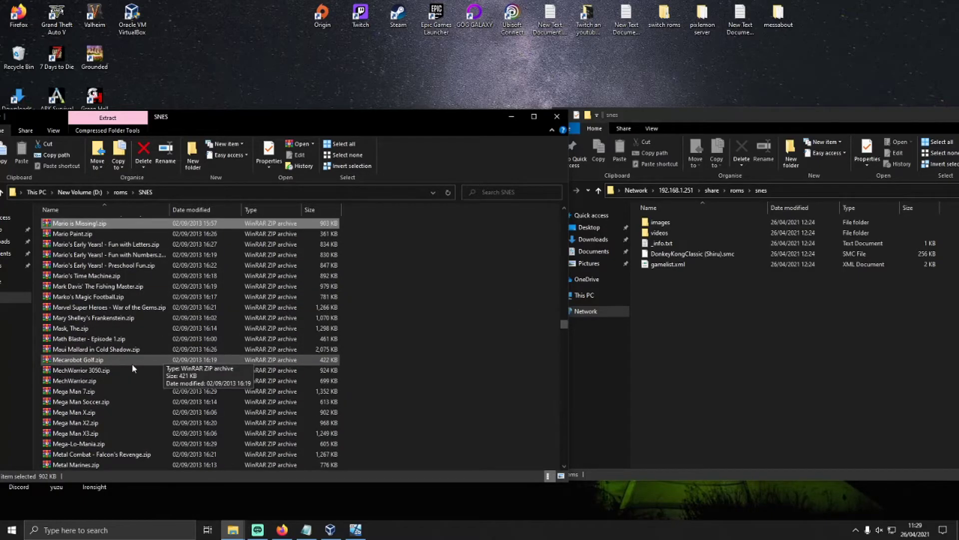
pyautogui.scroll(-1, 132, 363)
pyautogui.scroll(1, 98, 340)
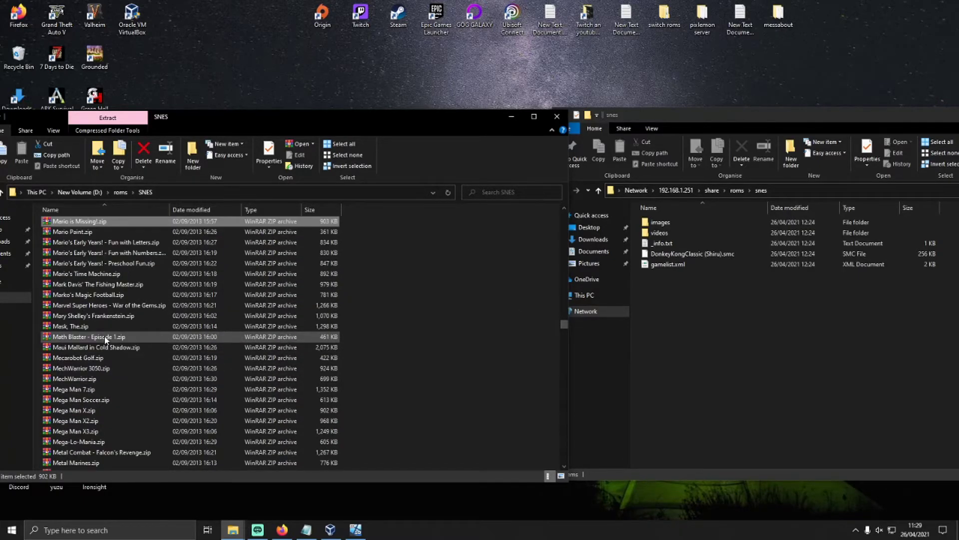
pyautogui.rightClick(98, 276)
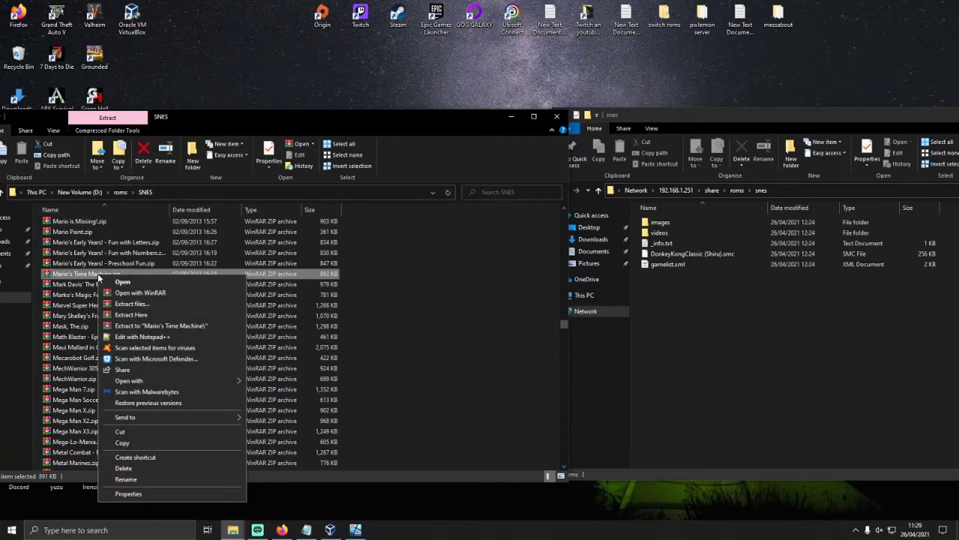
pyautogui.click(166, 443)
pyautogui.rightClick(682, 333)
pyautogui.click(706, 412)
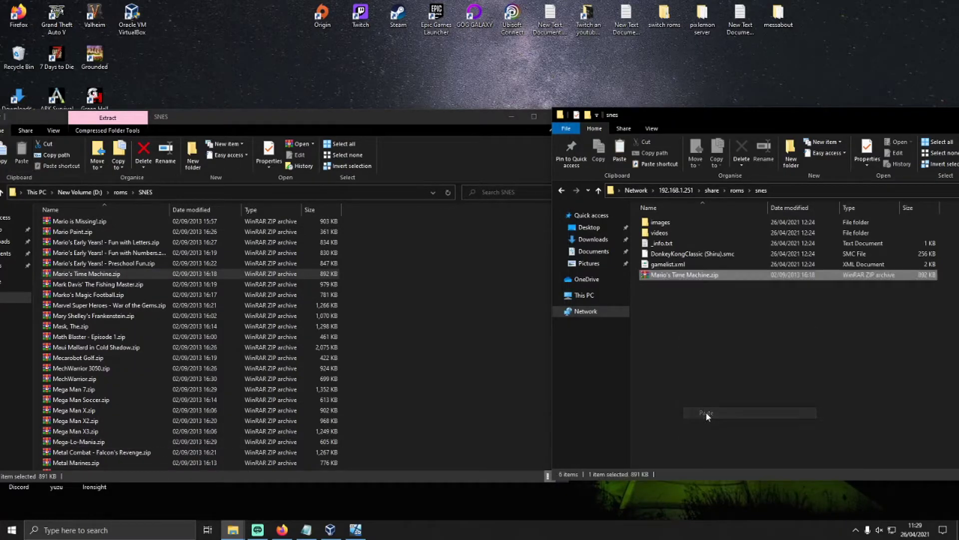
# Step: Copy Mighty Morphin Power Rangers.zip from the local SNES folder into the share's snes folder
pyautogui.scroll(-5, 96, 309)
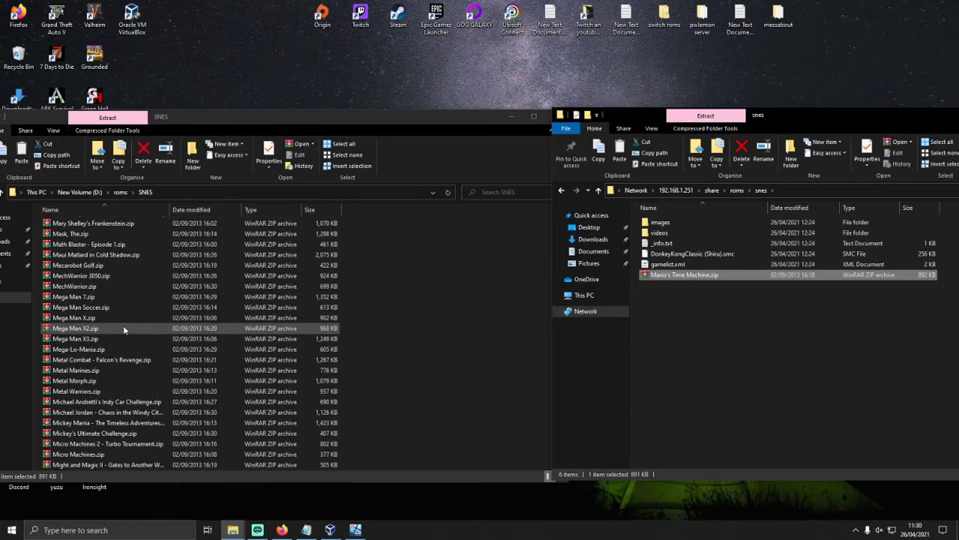
pyautogui.scroll(-3, 133, 336)
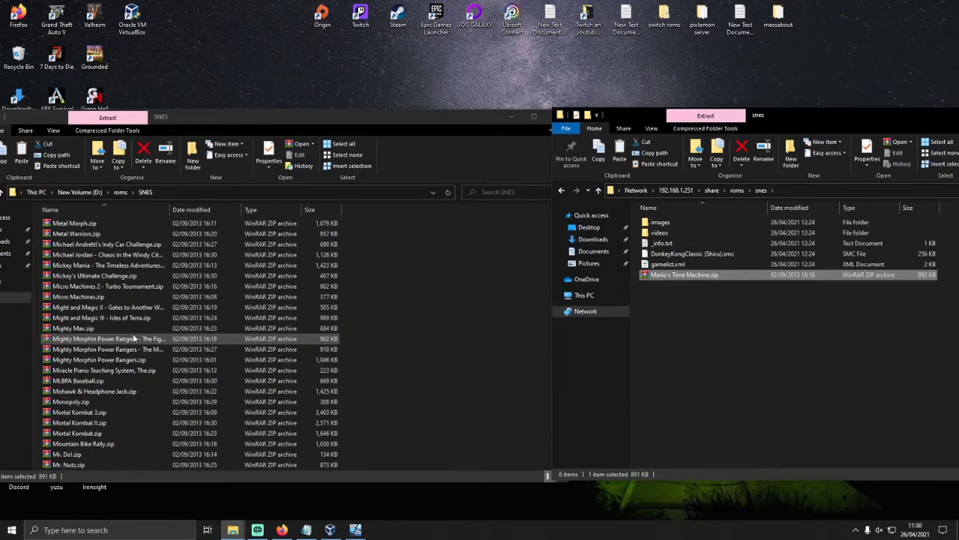
pyautogui.rightClick(108, 361)
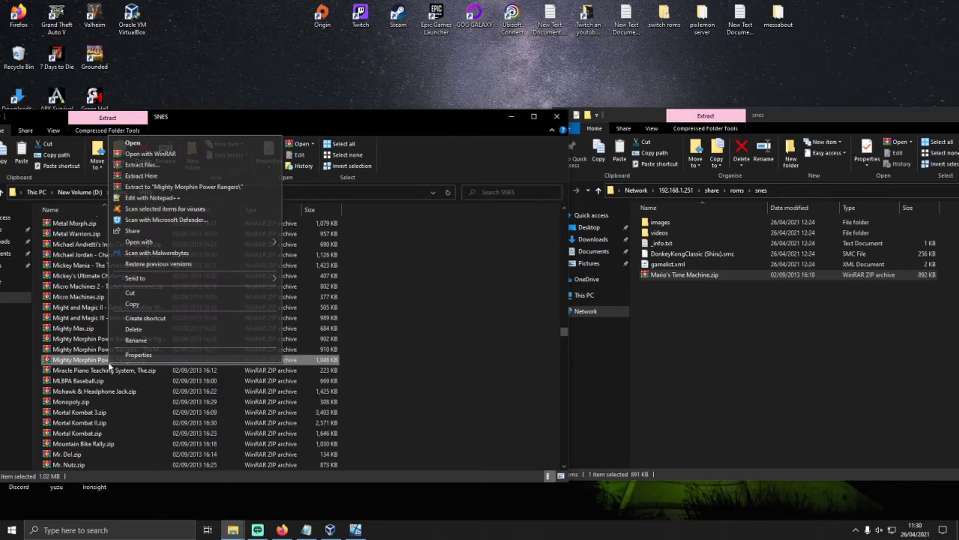
pyautogui.click(144, 306)
pyautogui.rightClick(651, 329)
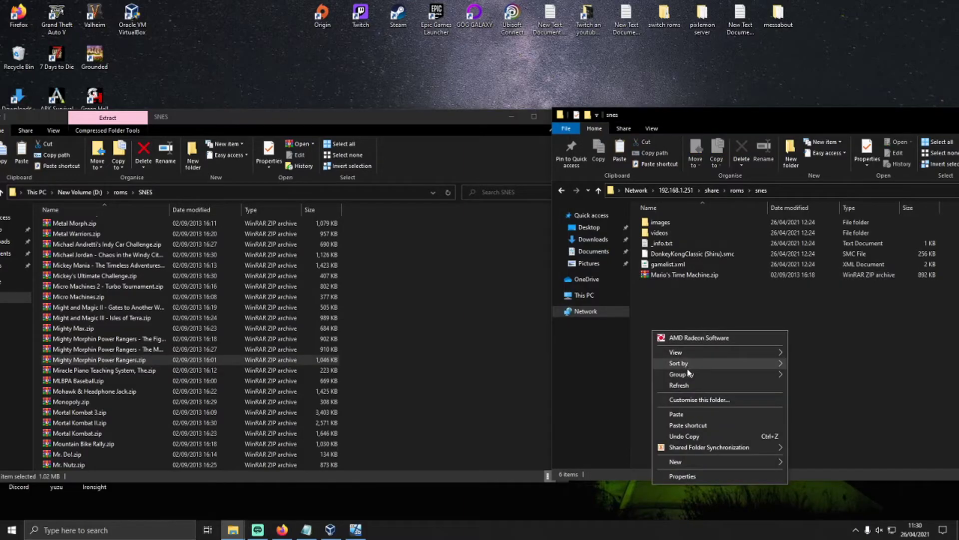
pyautogui.click(685, 410)
# Step: Return both File Explorer windows to their roms folders and move the local window fully into view
pyautogui.scroll(4, 215, 333)
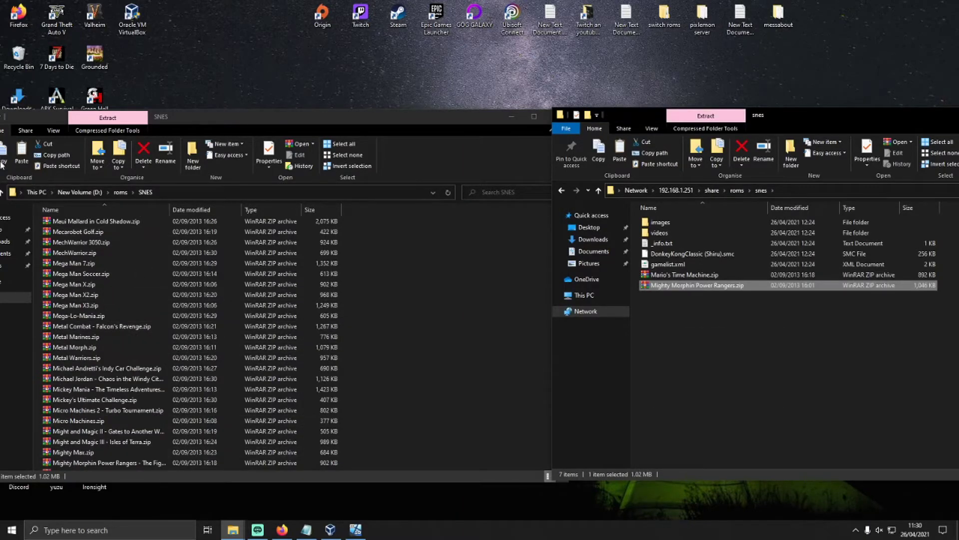
pyautogui.click(562, 191)
pyautogui.scroll(4, 687, 310)
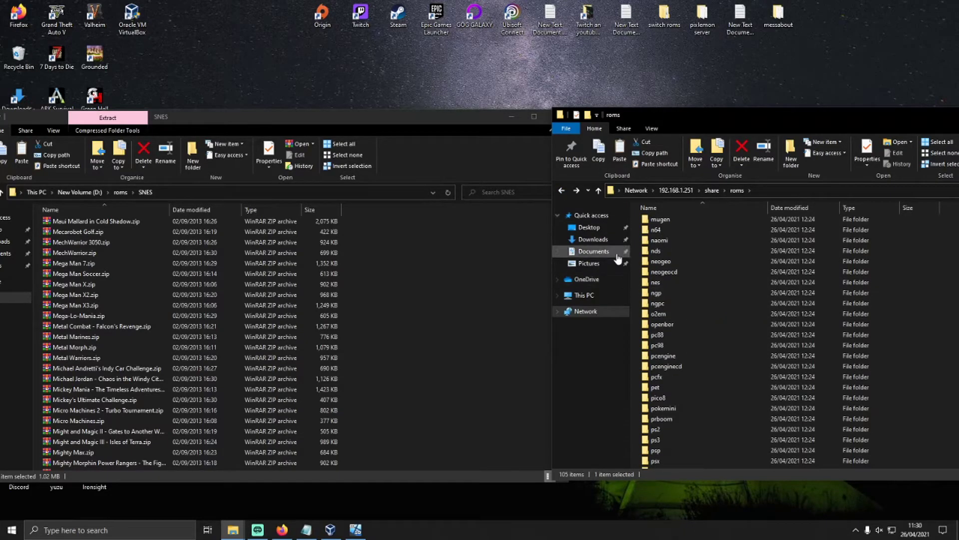
pyautogui.moveTo(55, 114); pyautogui.dragTo(106, 118)
pyautogui.click(15, 196)
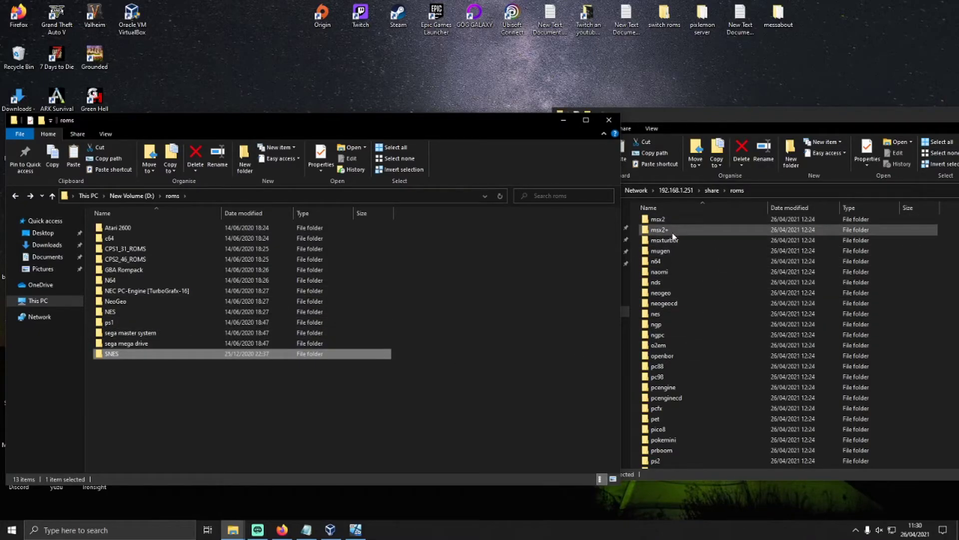
# Step: Examine the system folders in the share's roms folder to match them with the local ROM folders
pyautogui.click(678, 377)
pyautogui.scroll(-3, 680, 382)
pyautogui.scroll(-2, 680, 379)
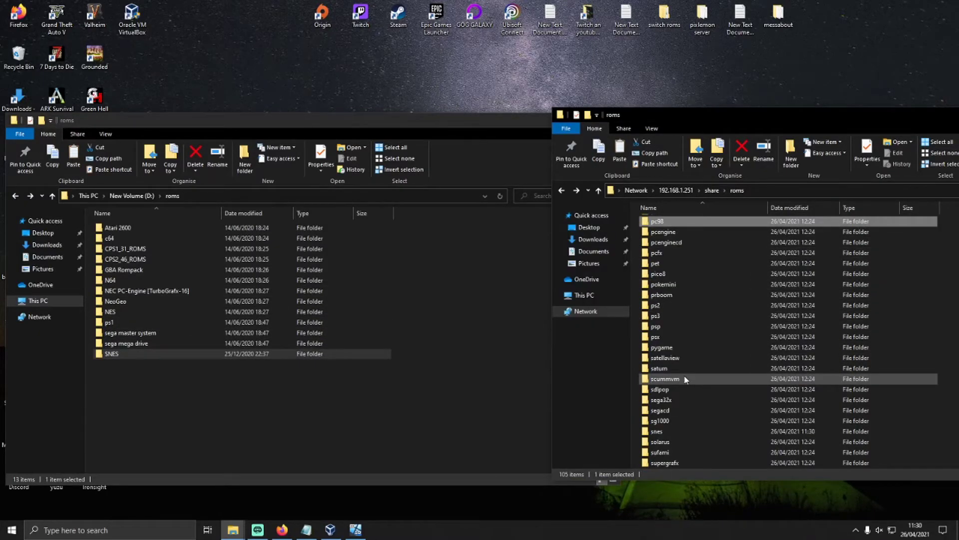
pyautogui.scroll(-2, 689, 378)
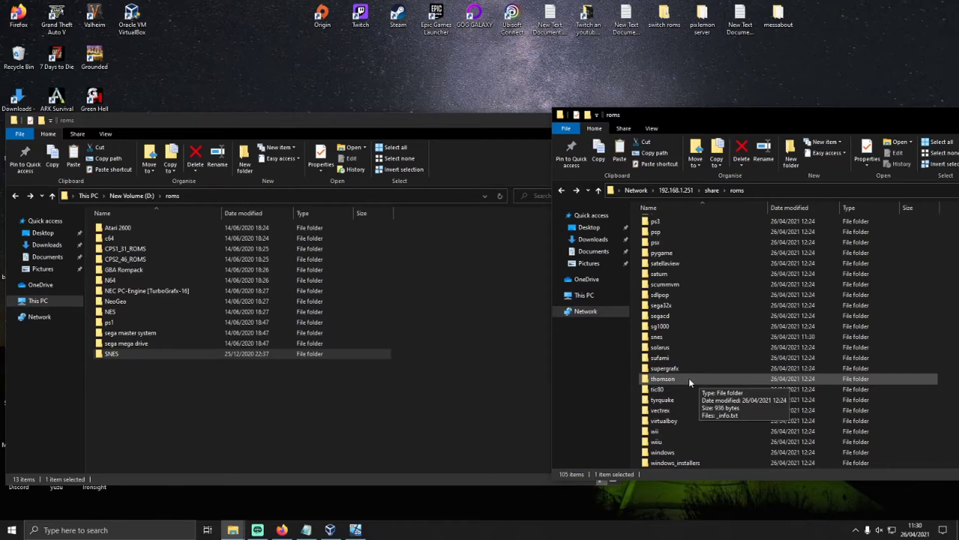
pyautogui.scroll(-1, 688, 377)
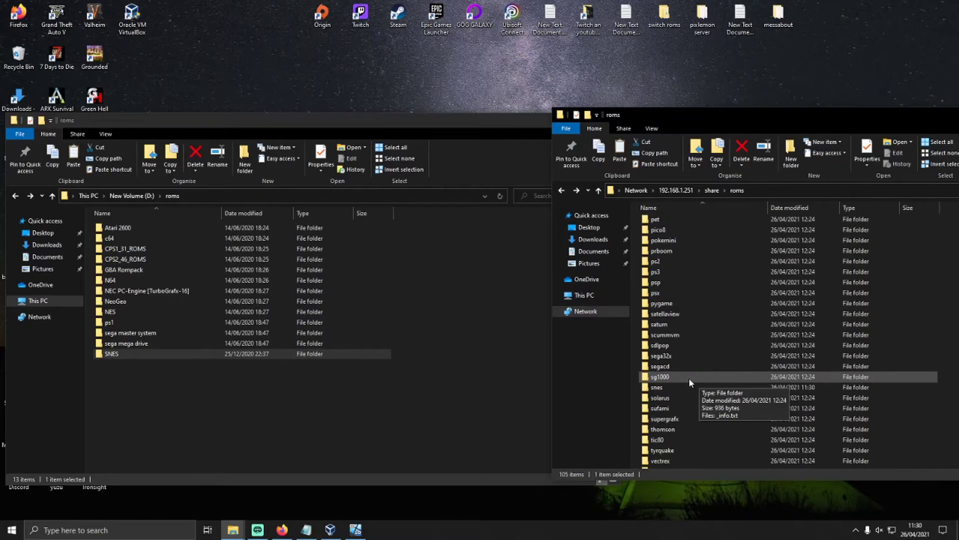
pyautogui.scroll(1, 679, 350)
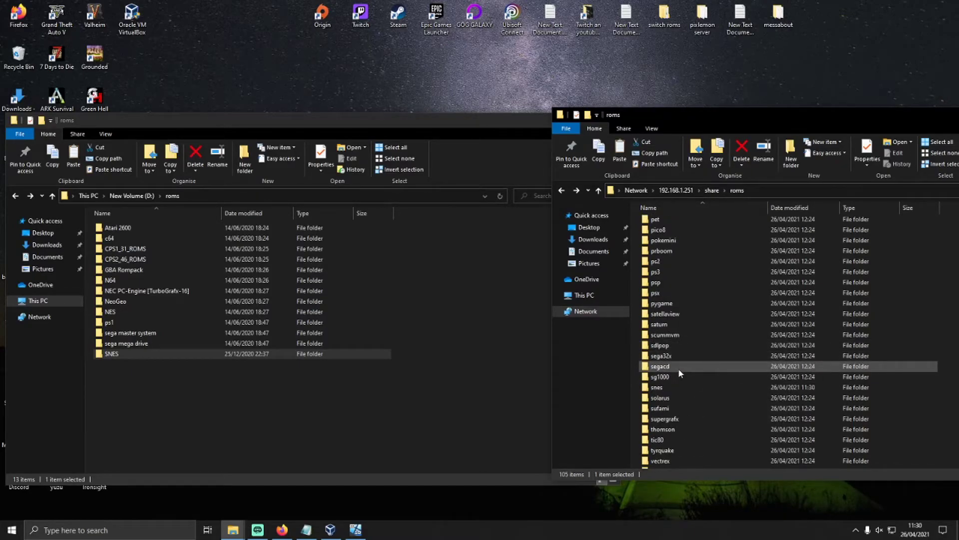
pyautogui.scroll(1, 678, 362)
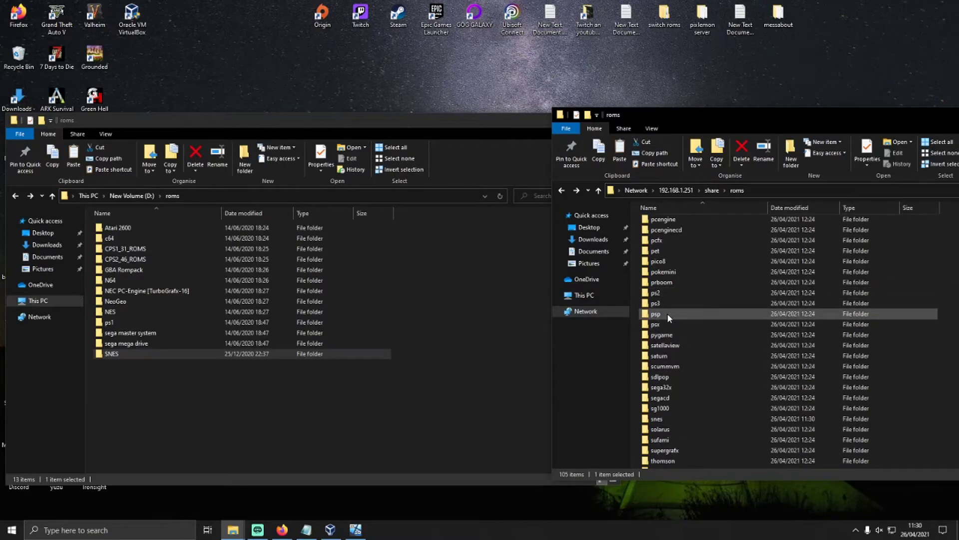
pyautogui.scroll(1, 667, 313)
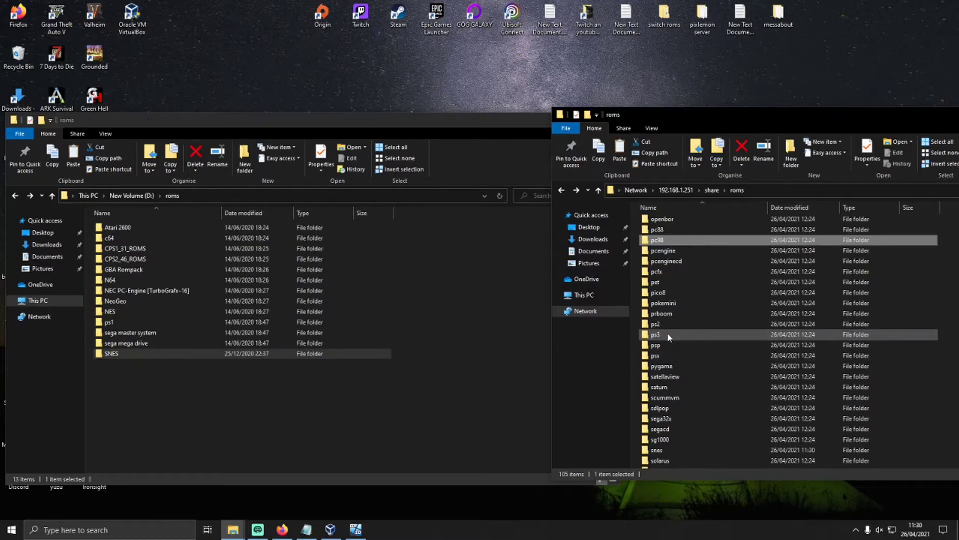
pyautogui.scroll(3, 667, 332)
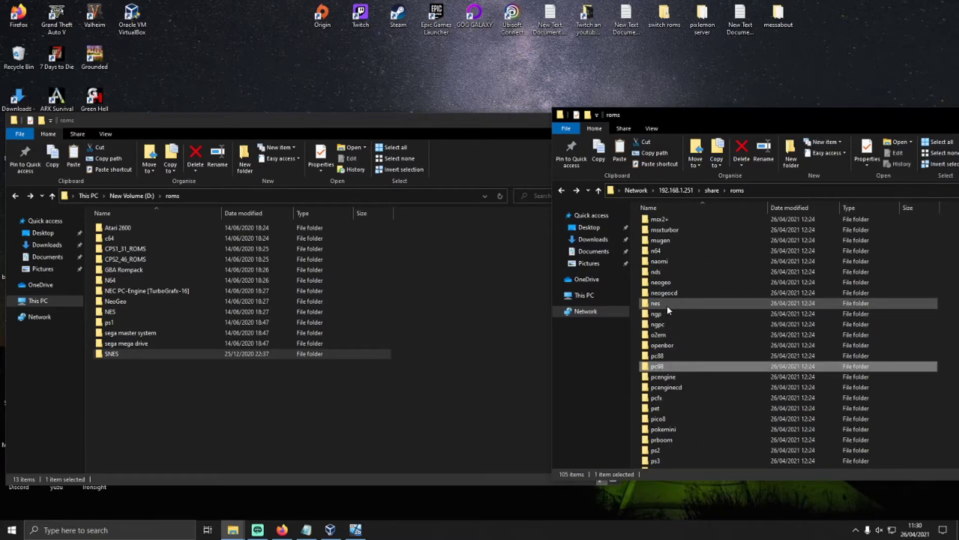
pyautogui.scroll(3, 668, 308)
pyautogui.scroll(2, 669, 308)
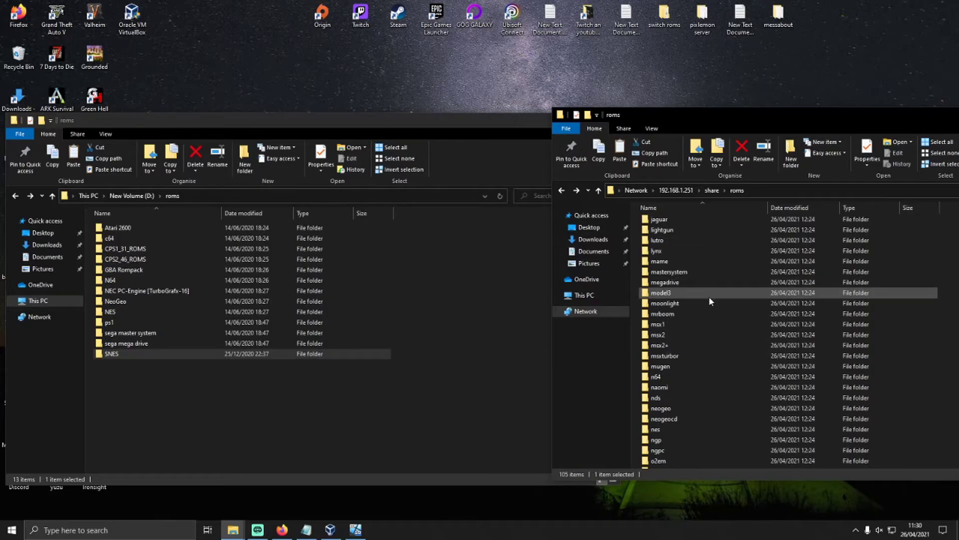
# Step: Open megadrive on the Batocera share and GENESIS - USA inside the local sega mega drive folder
pyautogui.doubleClick(692, 281)
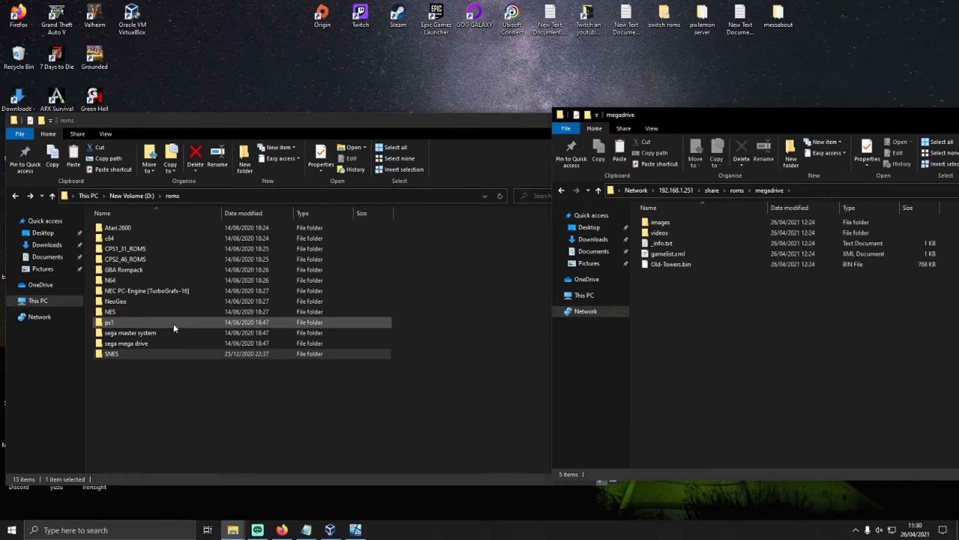
pyautogui.doubleClick(150, 343)
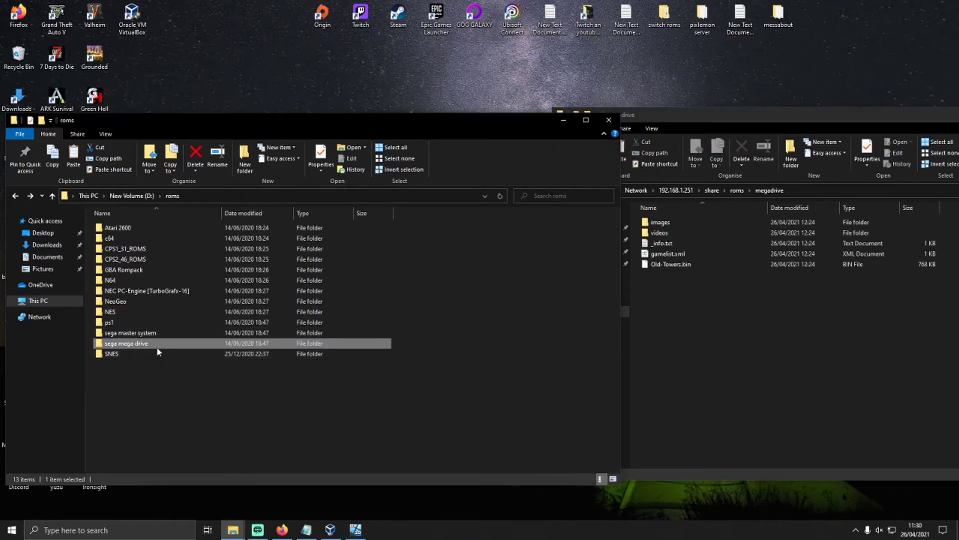
pyautogui.doubleClick(145, 227)
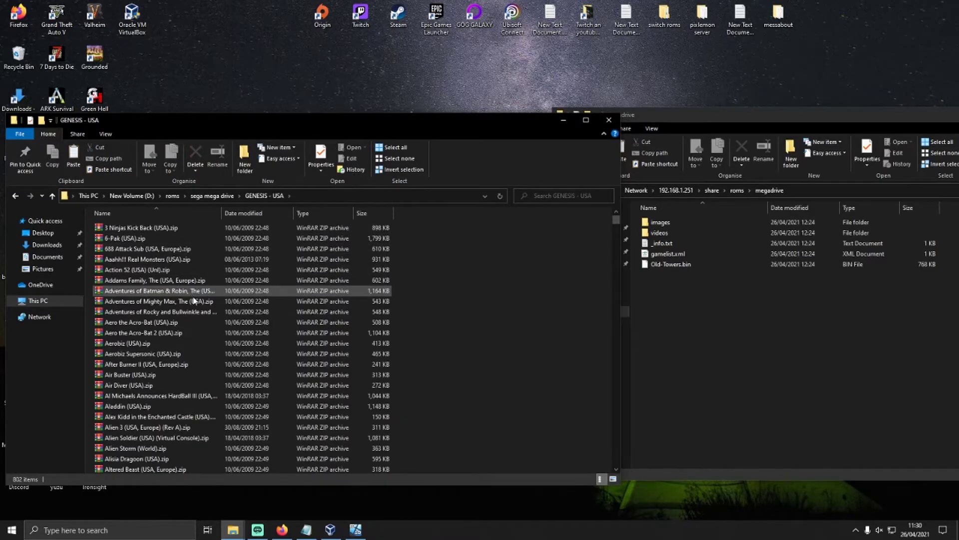
# Step: Look through the Mega Drive ROMs in GENESIS - USA, including the titles starting with "al", for a game to copy
pyautogui.scroll(3, 165, 328)
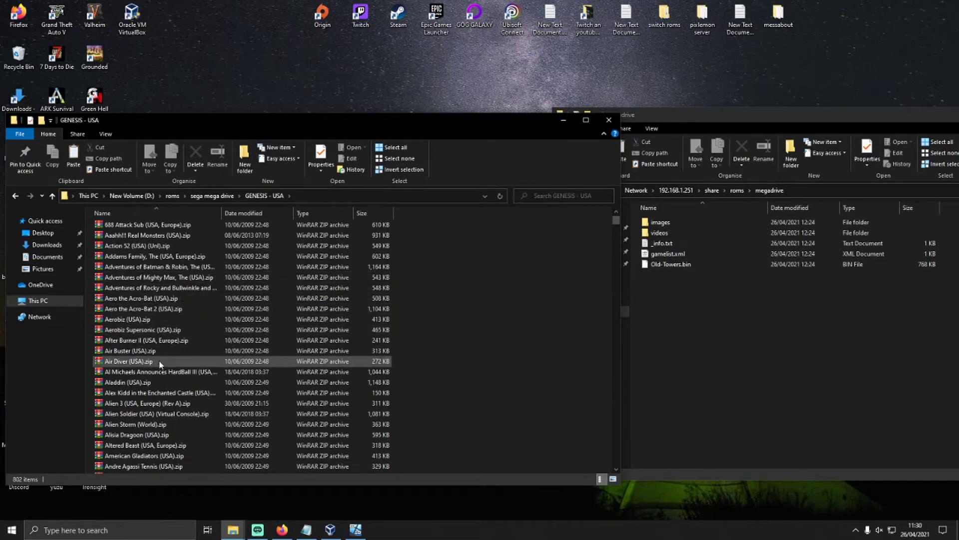
pyautogui.scroll(1, 161, 363)
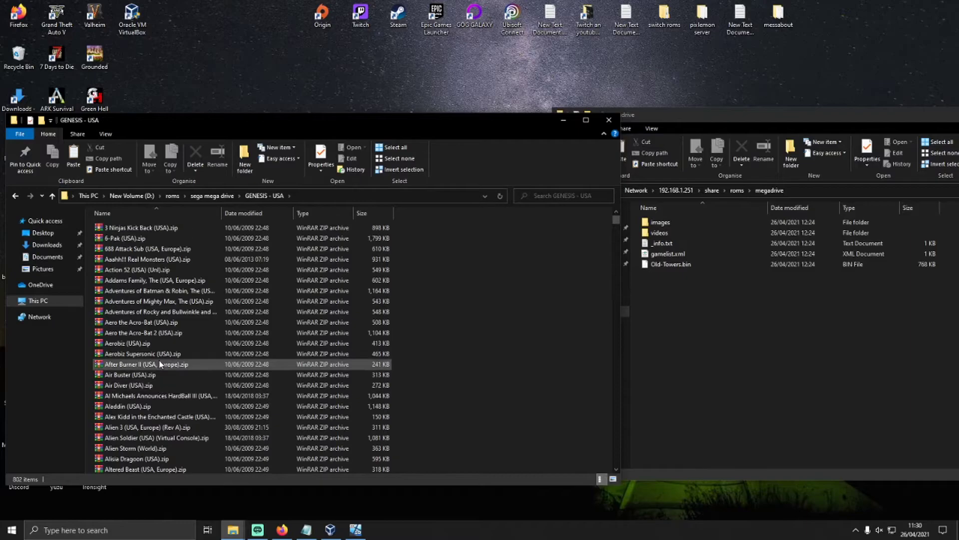
pyautogui.click(164, 294)
pyautogui.click(160, 395)
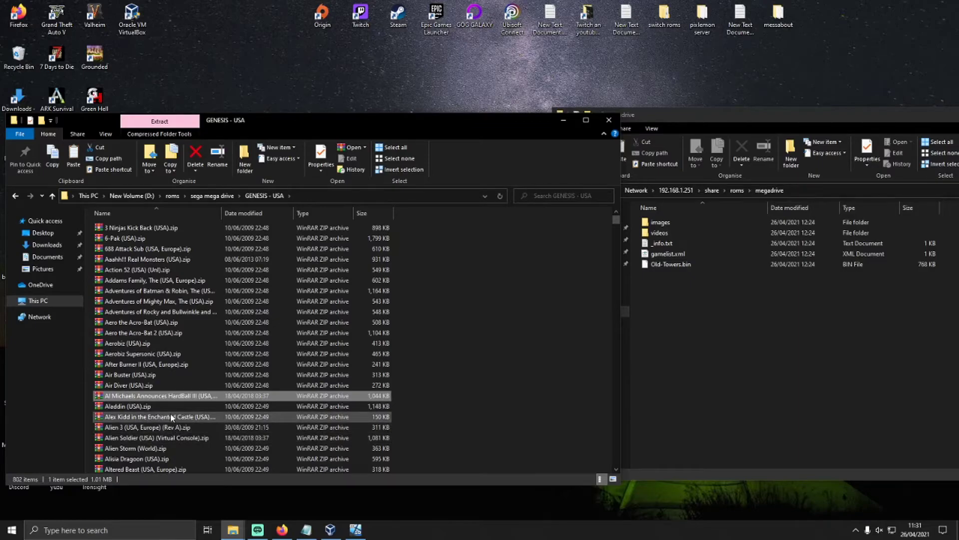
pyautogui.scroll(-2, 153, 342)
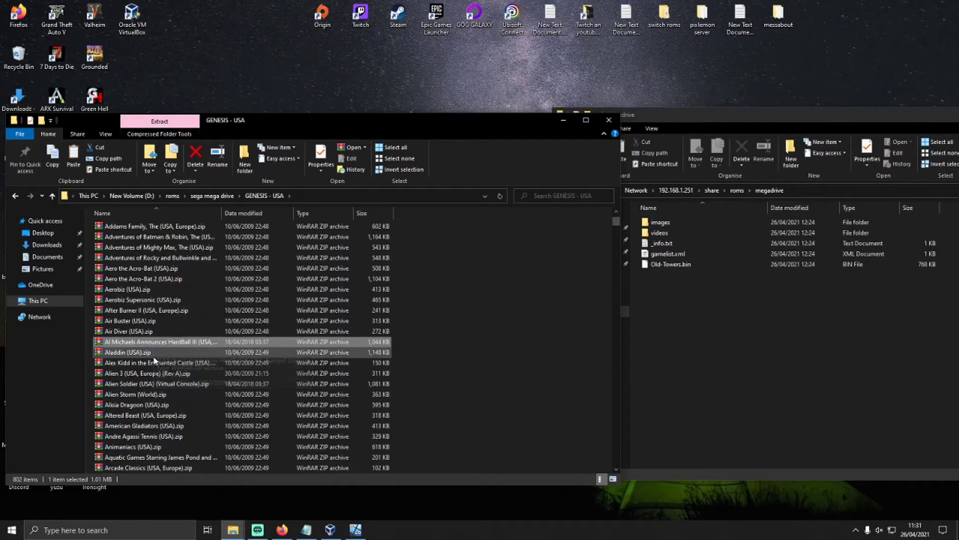
pyautogui.scroll(2, 153, 359)
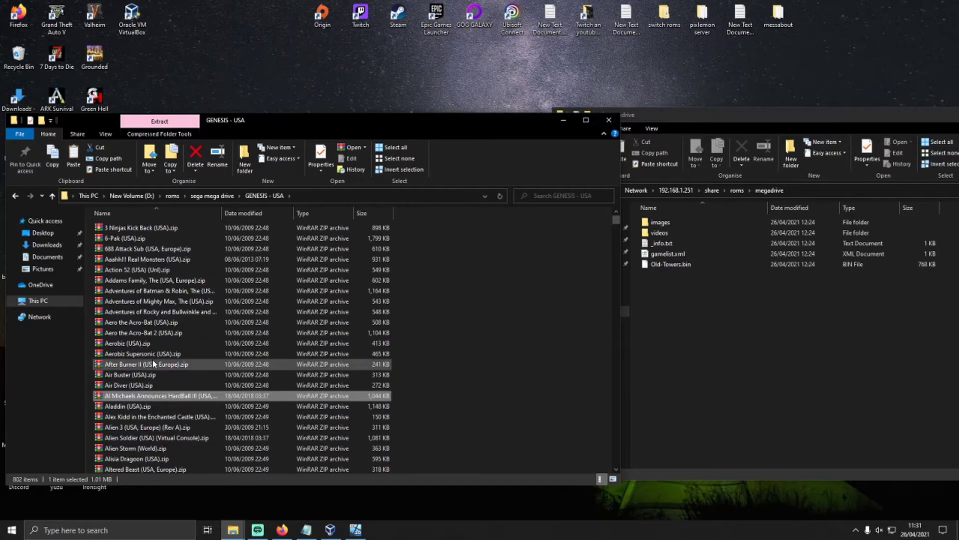
pyautogui.click(139, 250)
pyautogui.scroll(-1, 157, 323)
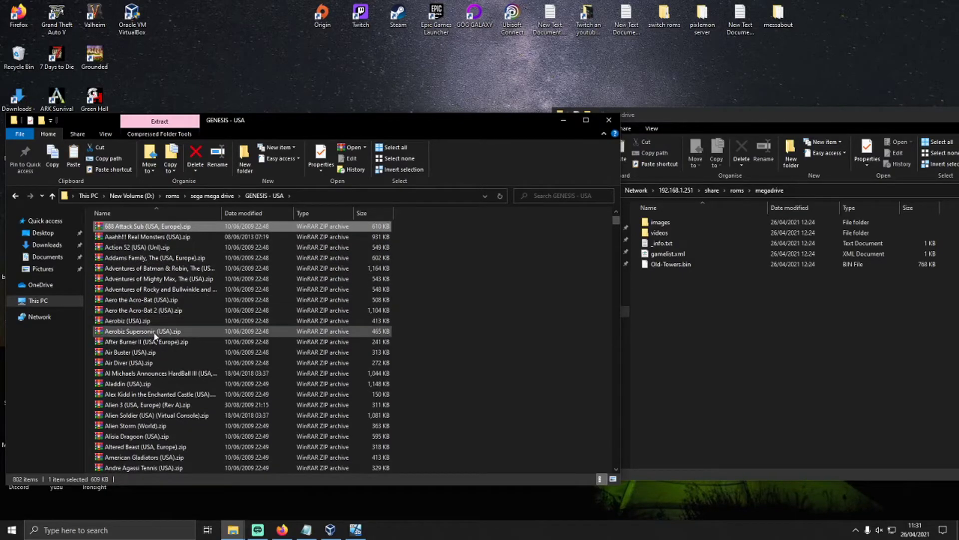
pyautogui.click(154, 395)
pyautogui.scroll(-3, 154, 396)
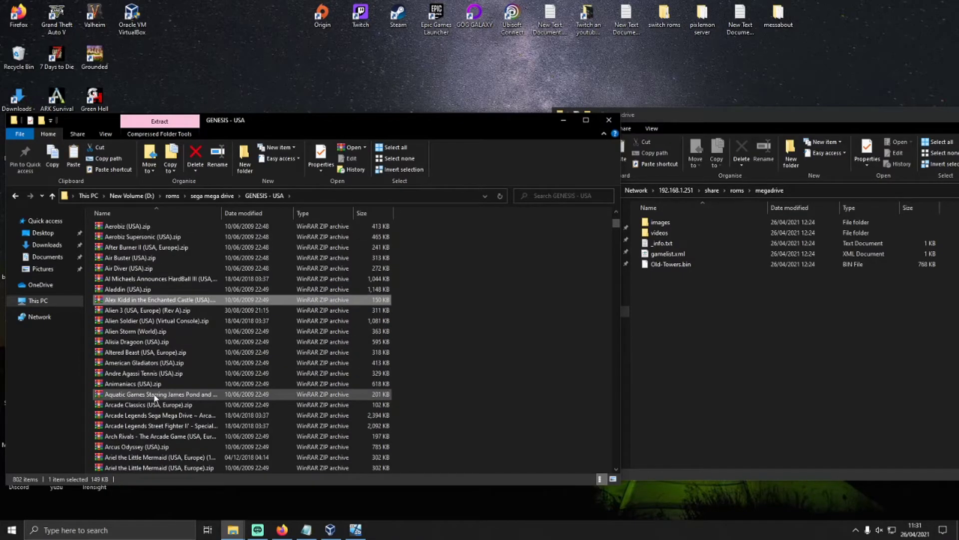
pyautogui.scroll(-4, 155, 395)
pyautogui.scroll(9, 158, 370)
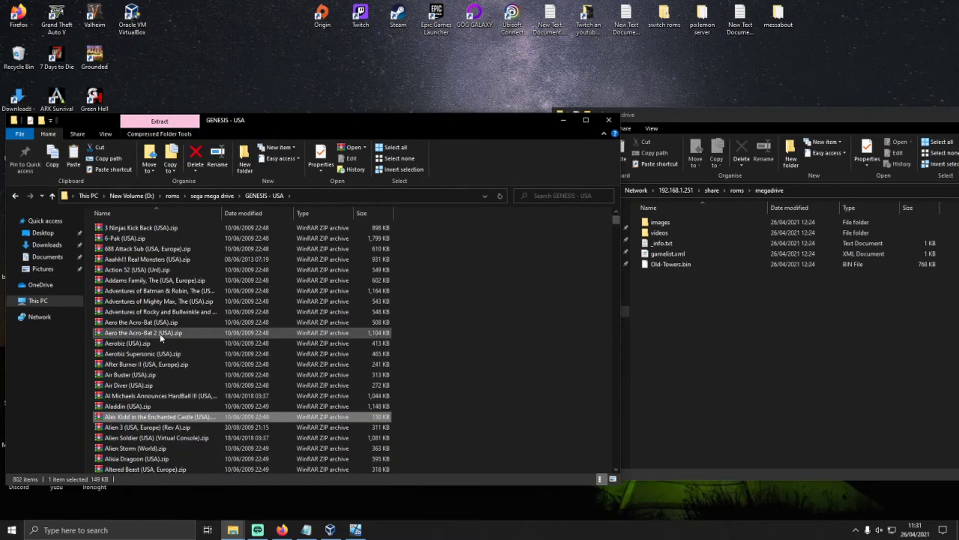
pyautogui.click(161, 323)
pyautogui.write('al')
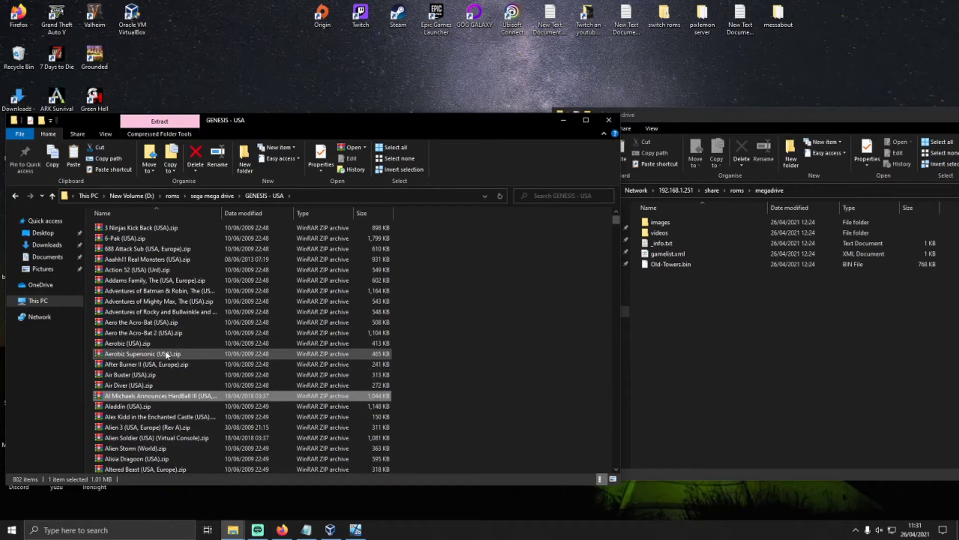
pyautogui.scroll(-4, 167, 354)
pyautogui.scroll(-1, 167, 353)
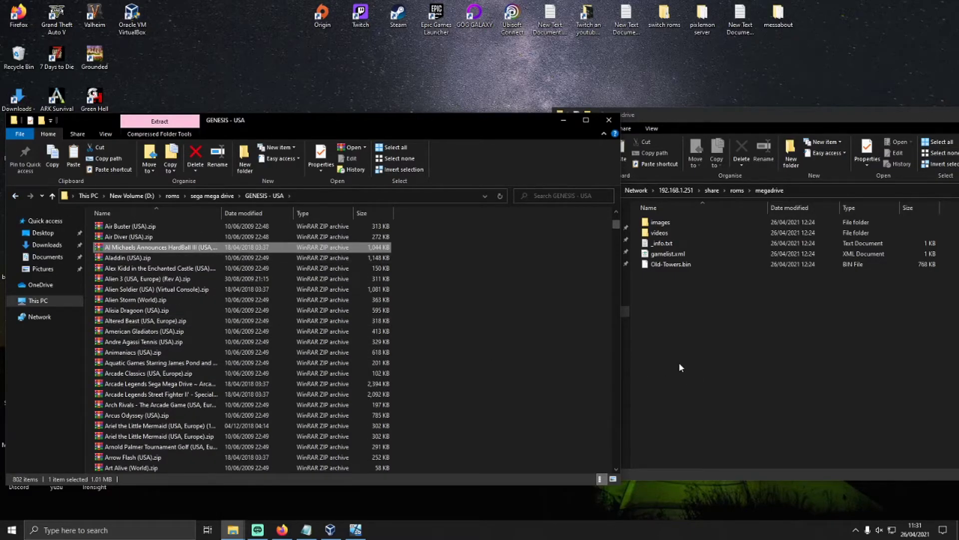
pyautogui.click(15, 196)
pyautogui.click(15, 196)
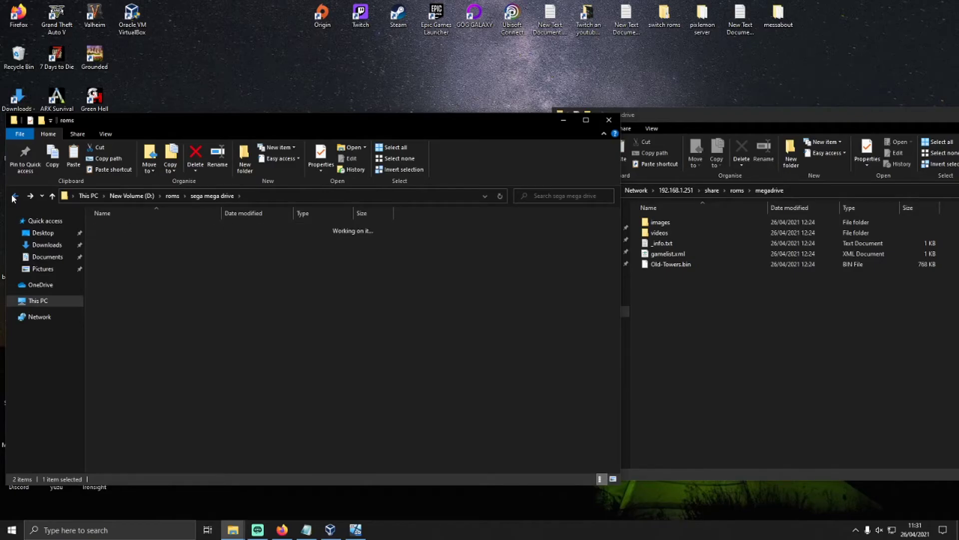
pyautogui.doubleClick(138, 344)
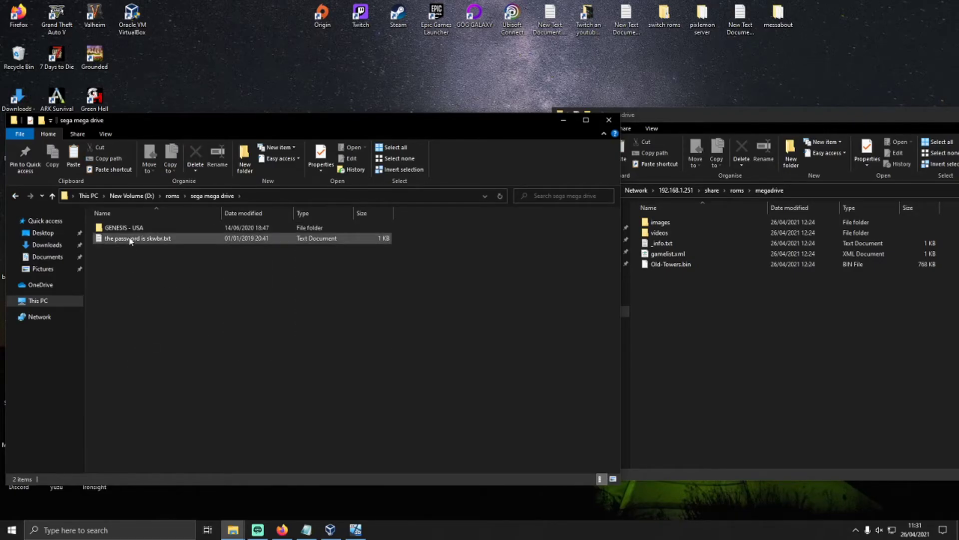
pyautogui.doubleClick(129, 228)
# Step: Find the titles starting with "so" and copy the Sonic The Hedgehog 2 (USA, Europe) zip into the share's megadrive folder
pyautogui.scroll(-3, 172, 300)
pyautogui.click(161, 344)
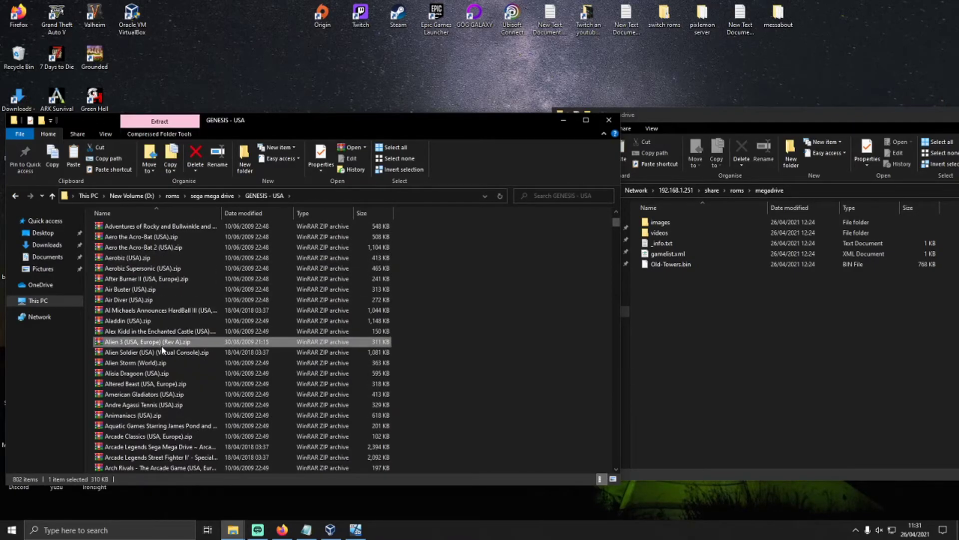
pyautogui.write('so')
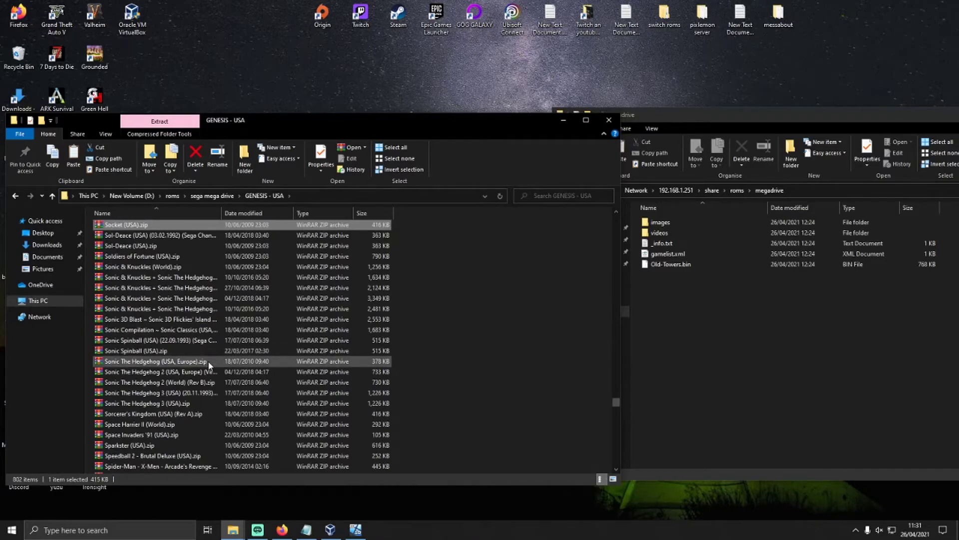
pyautogui.rightClick(209, 363)
pyautogui.click(141, 371)
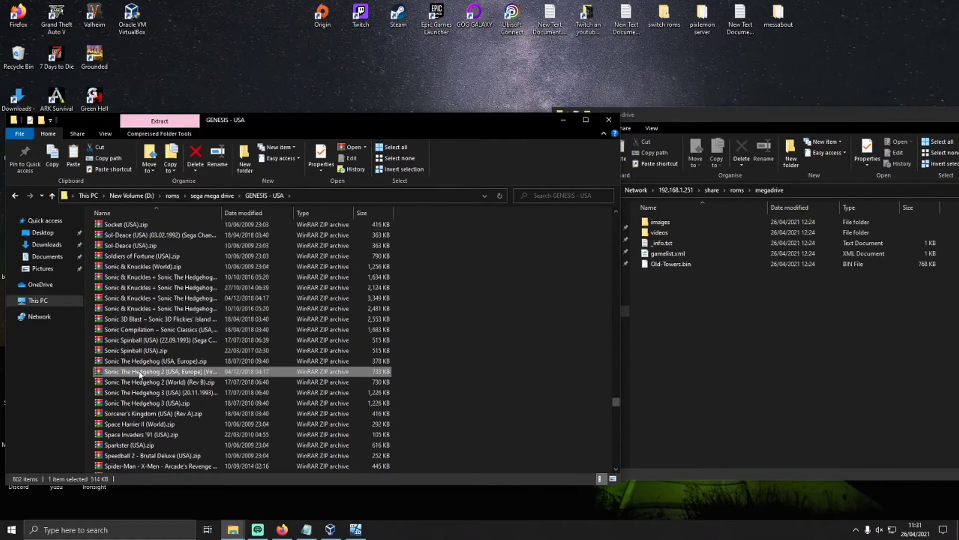
pyautogui.rightClick(141, 371)
pyautogui.click(184, 310)
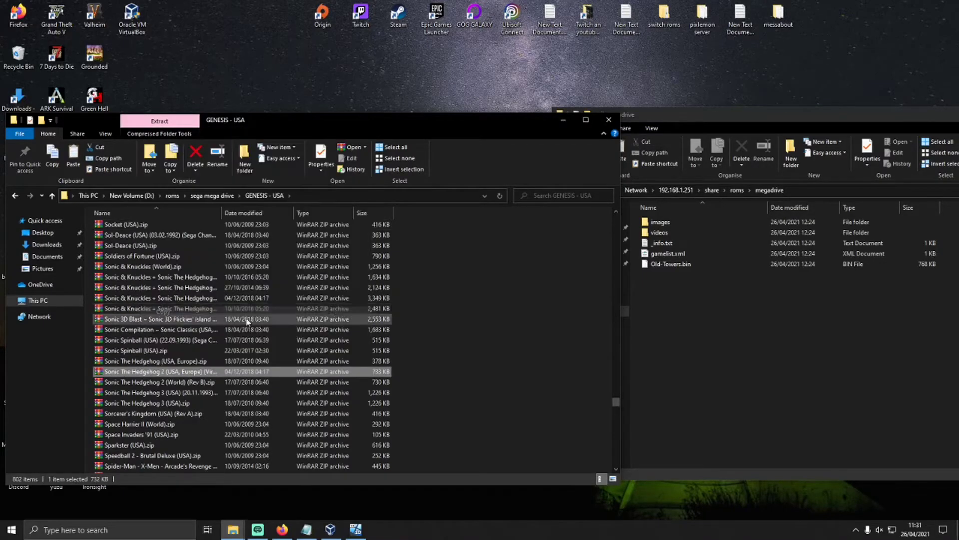
pyautogui.rightClick(680, 300)
pyautogui.click(720, 382)
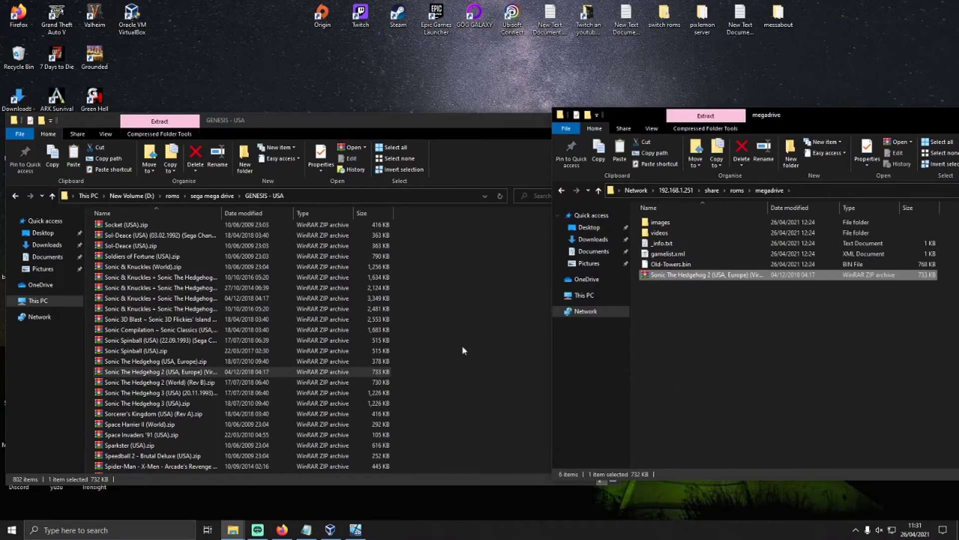
# Step: Copy Sonic Spinball (USA).zip from the local GENESIS - USA folder into the share's megadrive folder
pyautogui.rightClick(151, 351)
pyautogui.click(186, 297)
pyautogui.rightClick(651, 316)
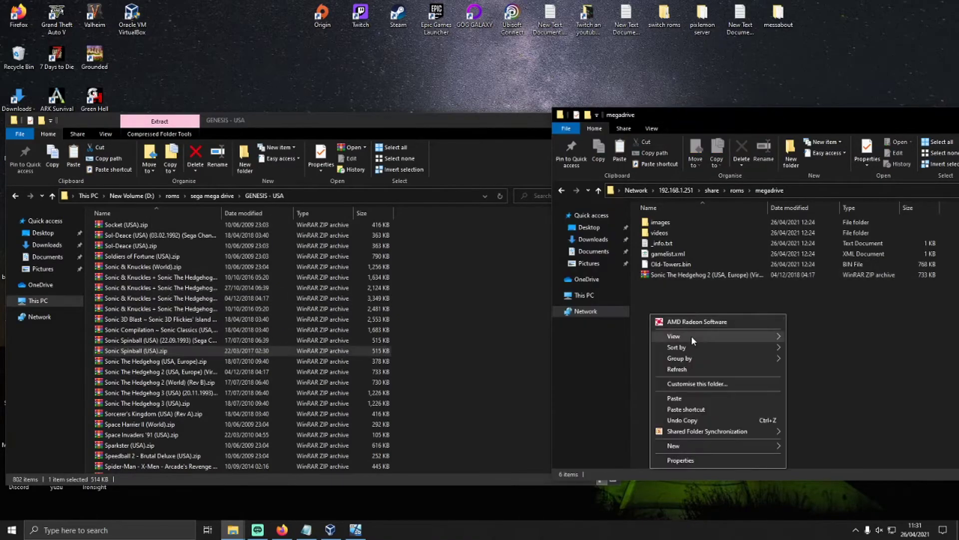
pyautogui.click(697, 397)
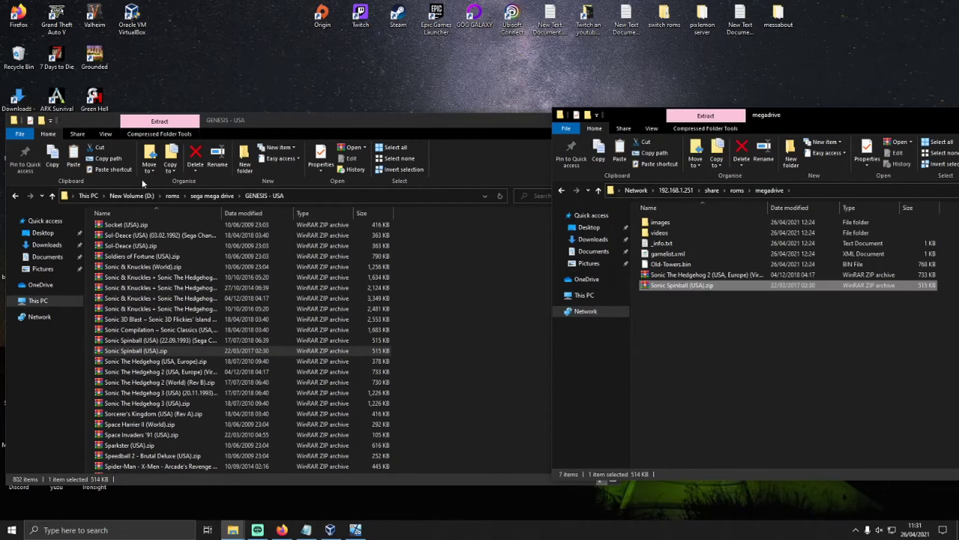
# Step: Open mastersystem in the Batocera share's roms folder and sega master system in the local roms folder
pyautogui.click(212, 195)
pyautogui.click(816, 116)
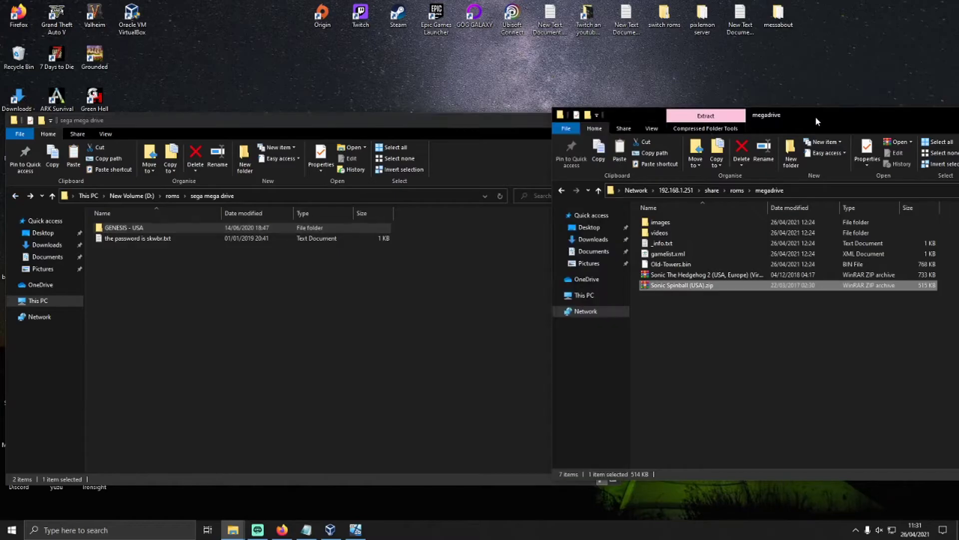
pyautogui.click(562, 191)
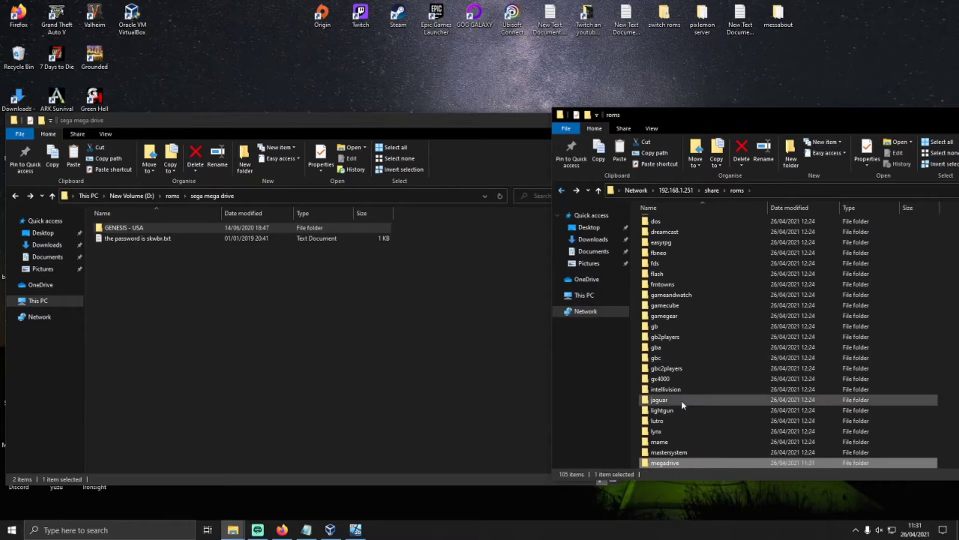
pyautogui.doubleClick(691, 452)
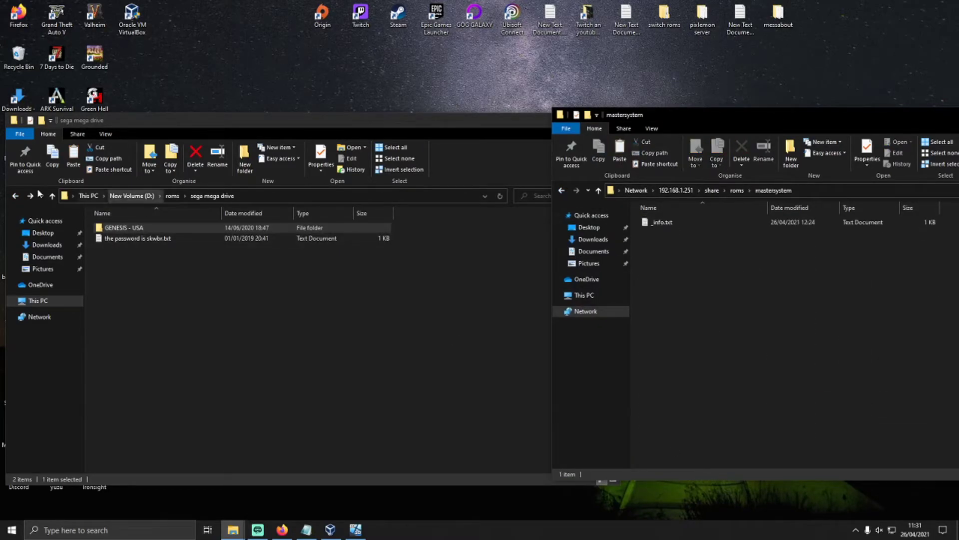
pyautogui.click(19, 199)
pyautogui.click(16, 196)
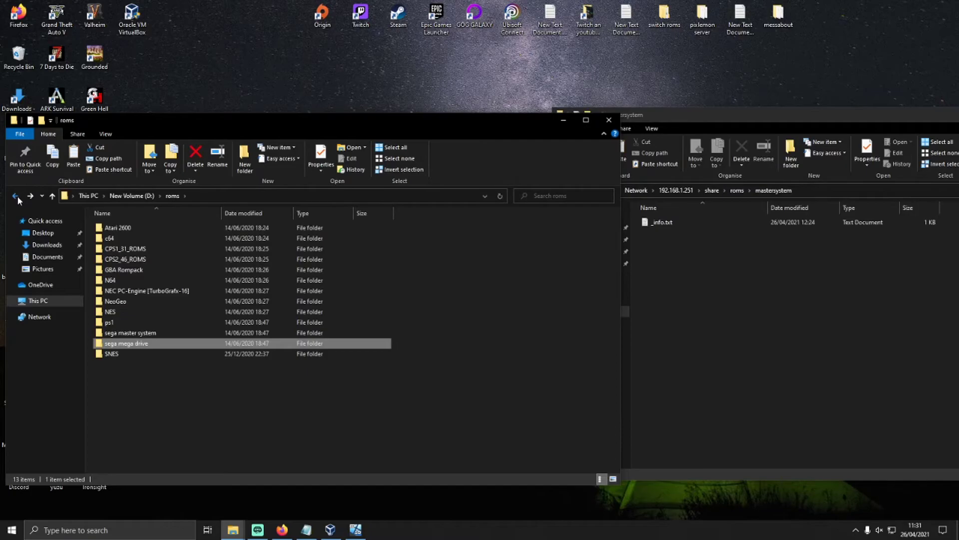
pyautogui.doubleClick(170, 336)
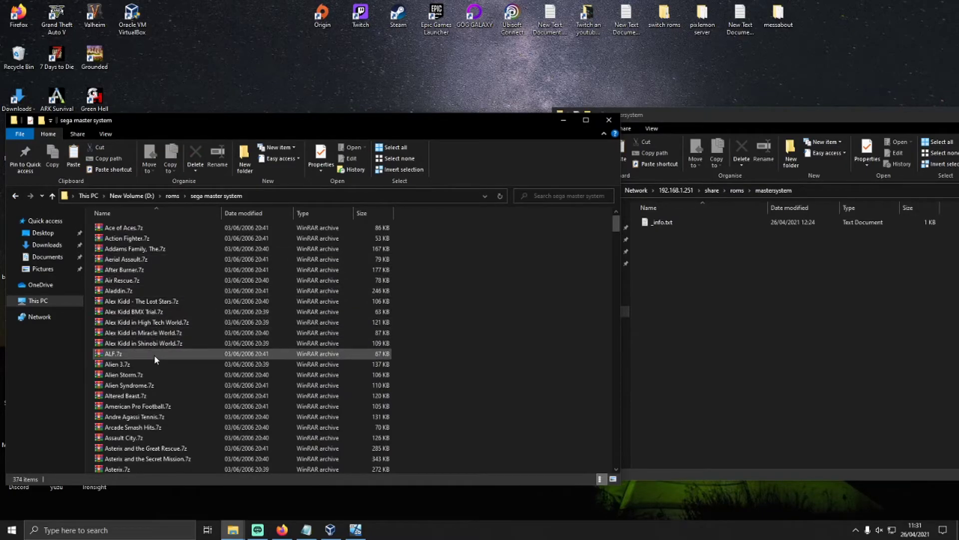
# Step: Copy Alex Kidd in Miracle World.7z from the local sega master system folder into the share's mastersystem folder
pyautogui.rightClick(154, 332)
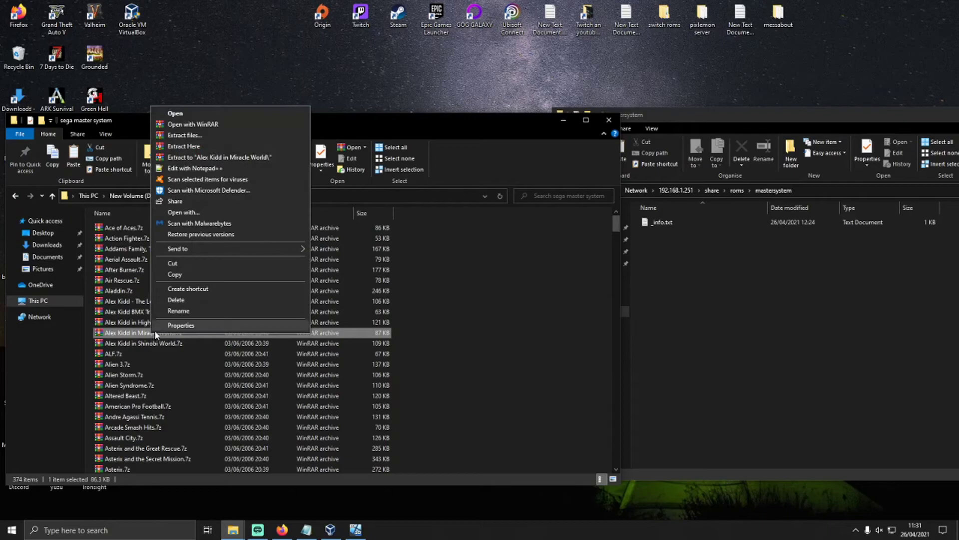
pyautogui.click(185, 274)
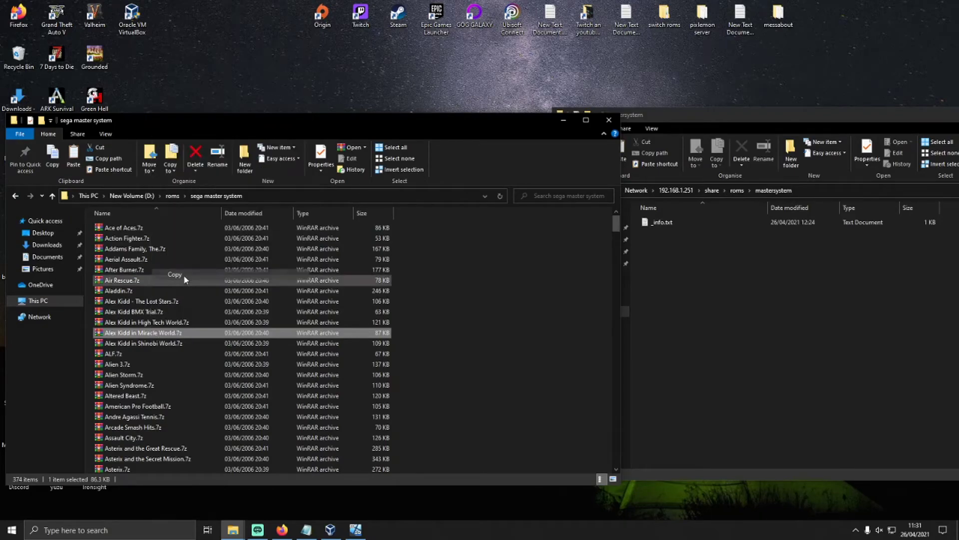
pyautogui.rightClick(735, 291)
pyautogui.click(759, 374)
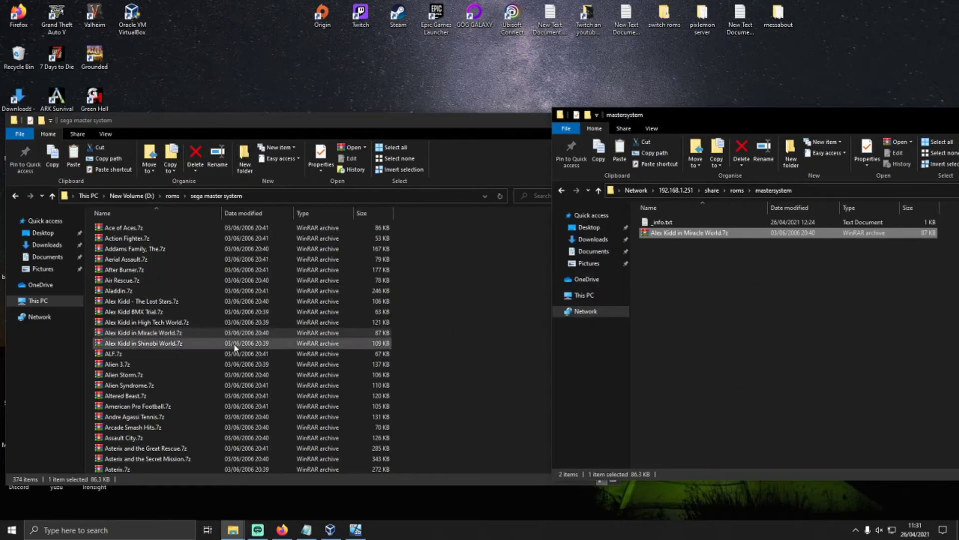
# Step: Copy Aladdin.7z from the local sega master system folder and paste both a shortcut and the file itself into the share's mastersystem folder
pyautogui.scroll(-1, 198, 356)
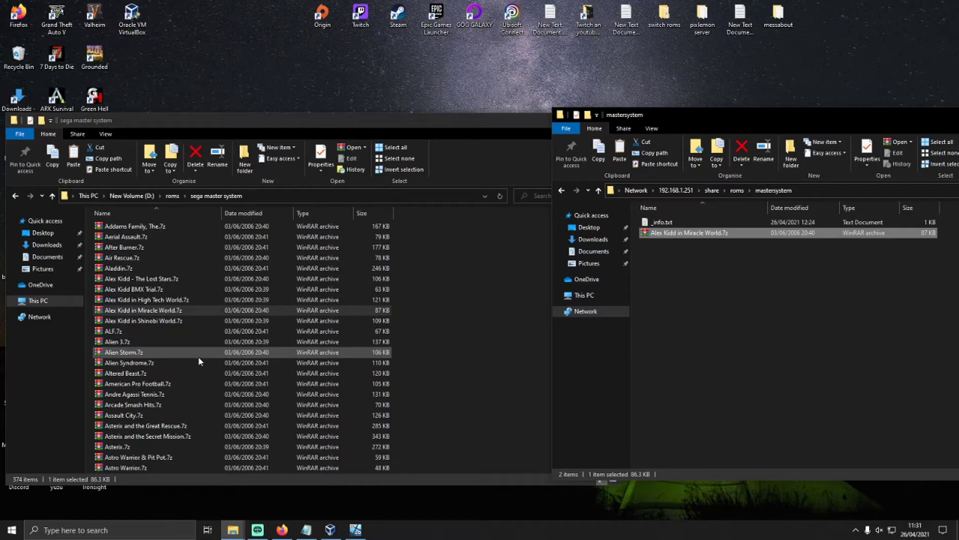
pyautogui.rightClick(145, 301)
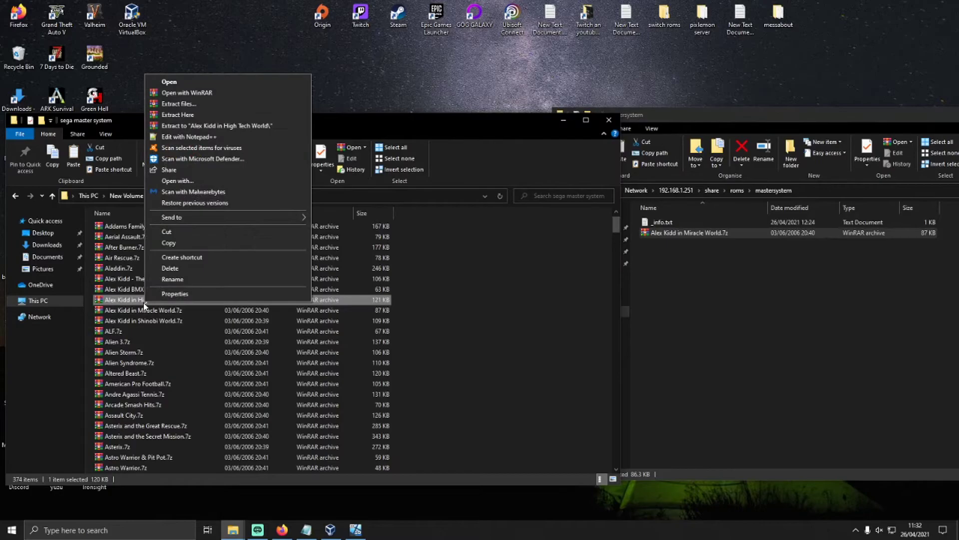
pyautogui.click(130, 342)
pyautogui.scroll(-3, 170, 337)
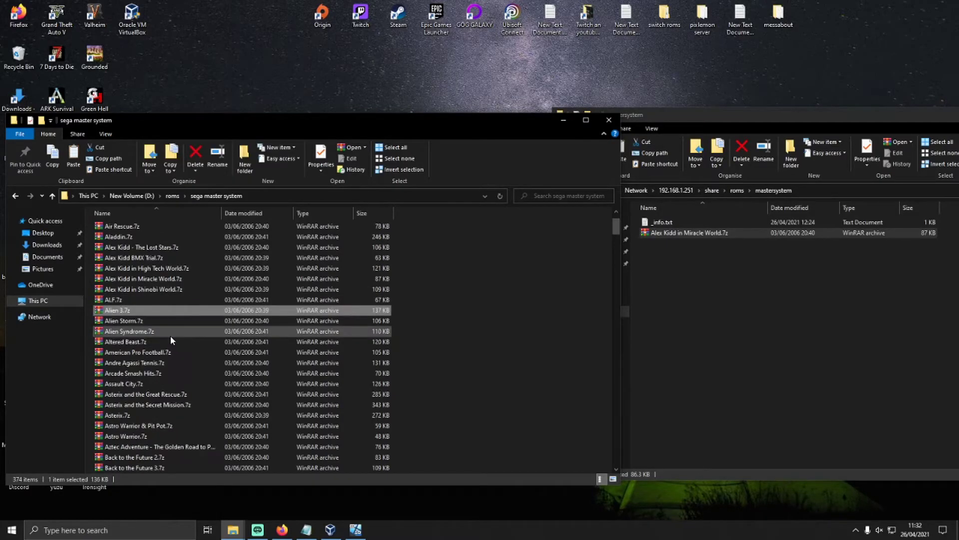
pyautogui.scroll(-2, 170, 341)
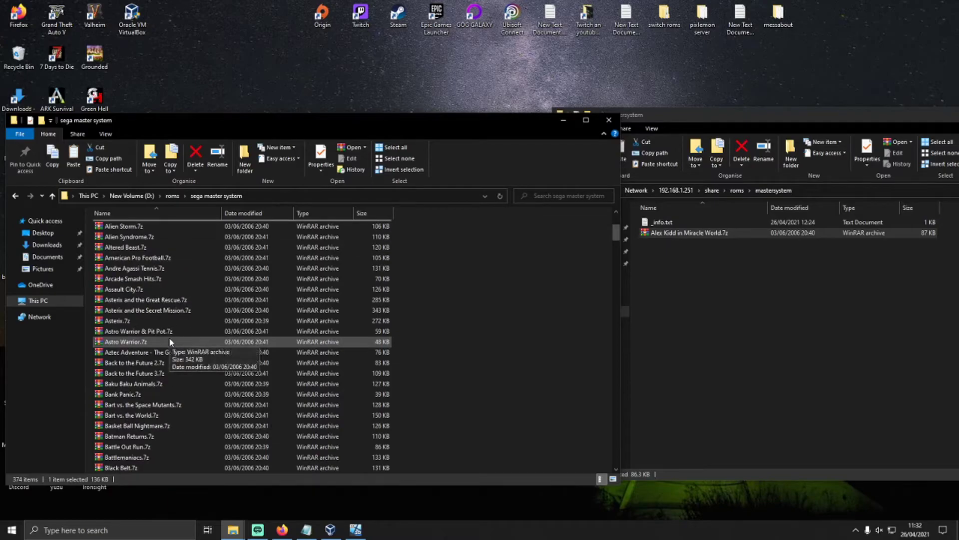
pyautogui.scroll(6, 170, 342)
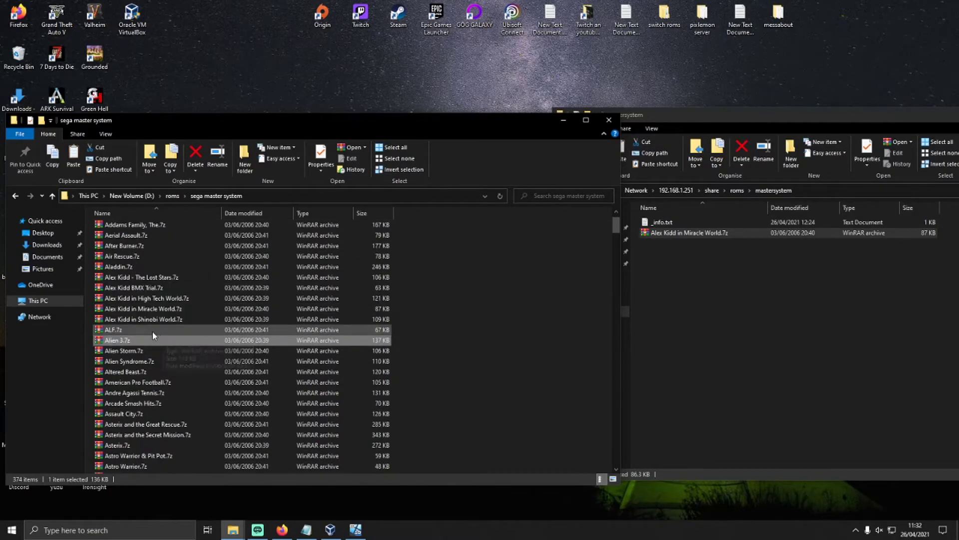
pyautogui.rightClick(125, 291)
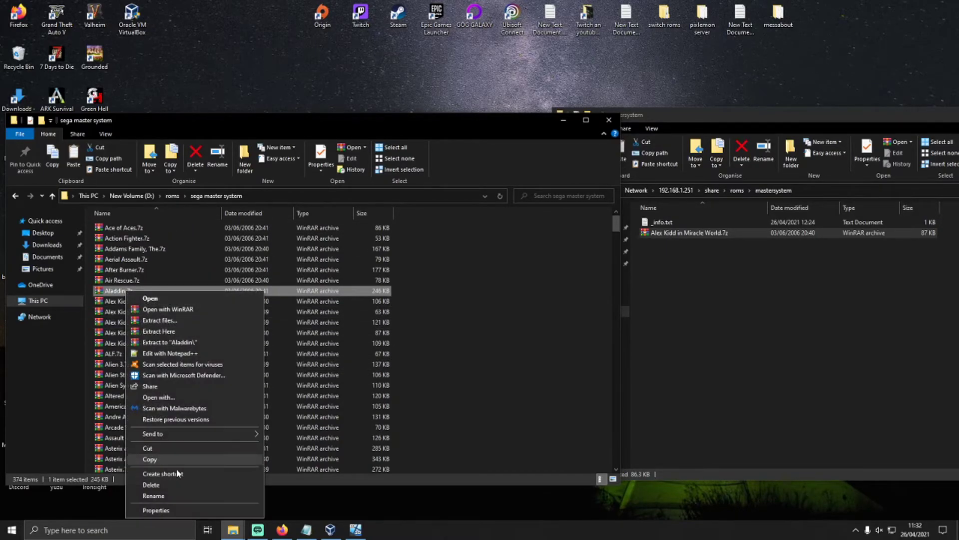
pyautogui.click(172, 460)
pyautogui.rightClick(681, 299)
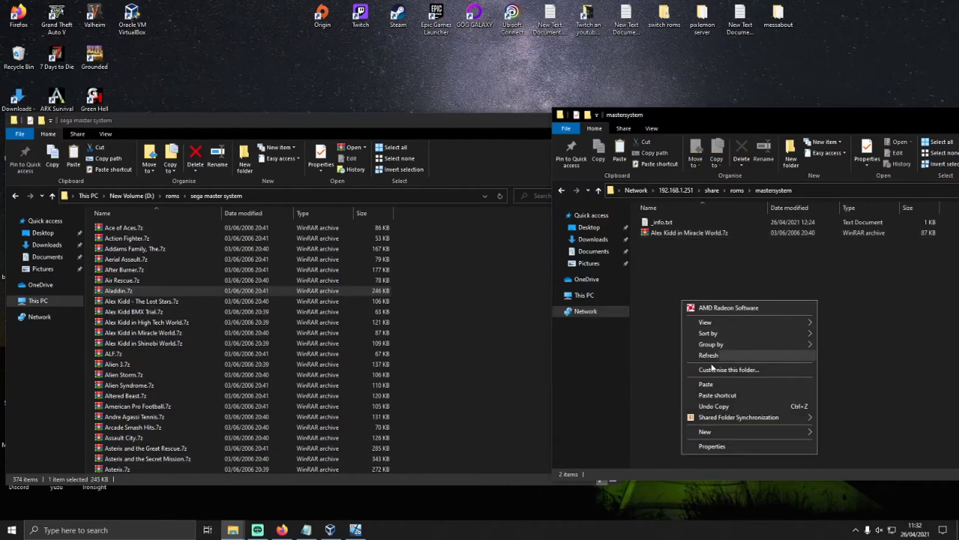
pyautogui.click(717, 394)
pyautogui.rightClick(689, 248)
pyautogui.rightClick(668, 293)
pyautogui.click(703, 373)
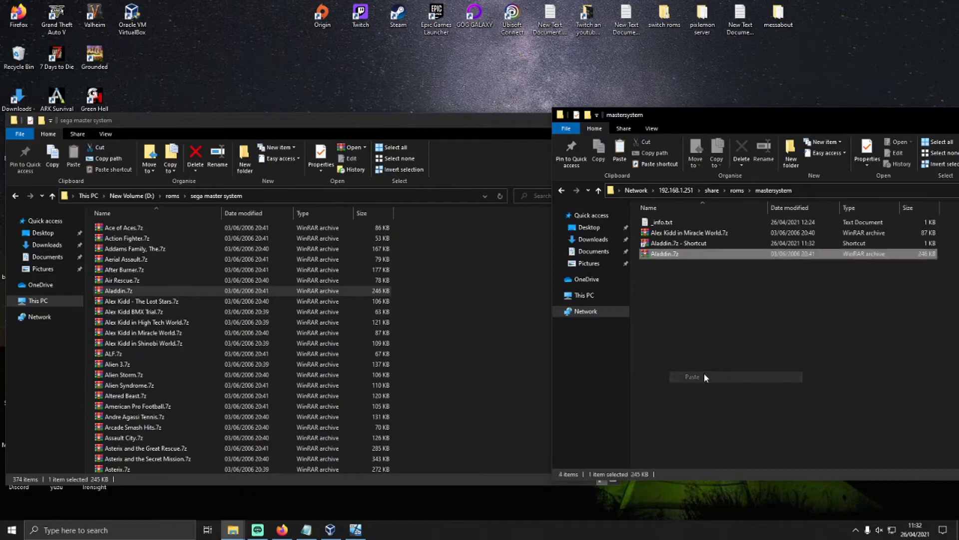
# Step: Permanently delete the Aladdin.7z shortcut from the share's mastersystem folder
pyautogui.rightClick(672, 244)
pyautogui.click(705, 425)
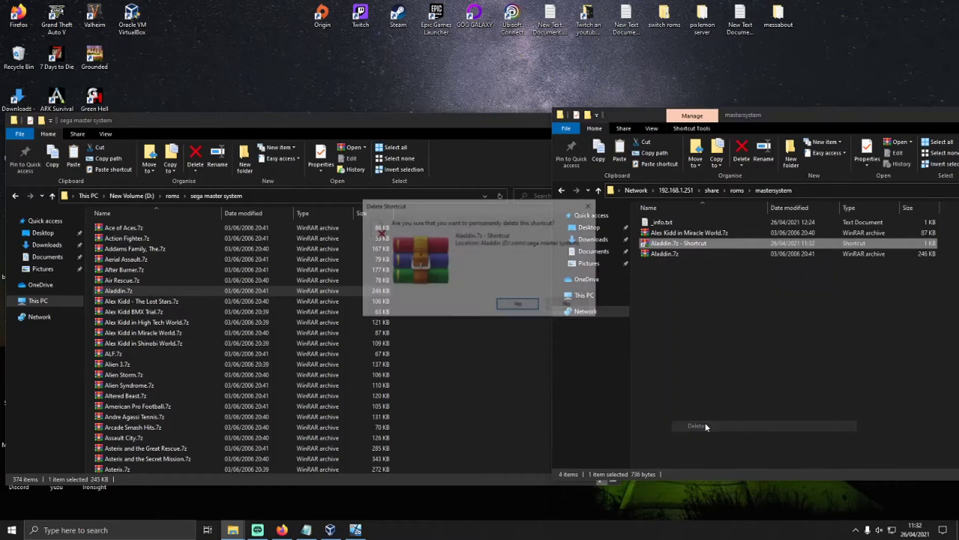
pyautogui.click(525, 304)
# Step: Clear the file windows away from the virtual machine and return from Batocera's network settings to its main menu
pyautogui.moveTo(502, 138); pyautogui.dragTo(412, 135)
pyautogui.click(519, 116)
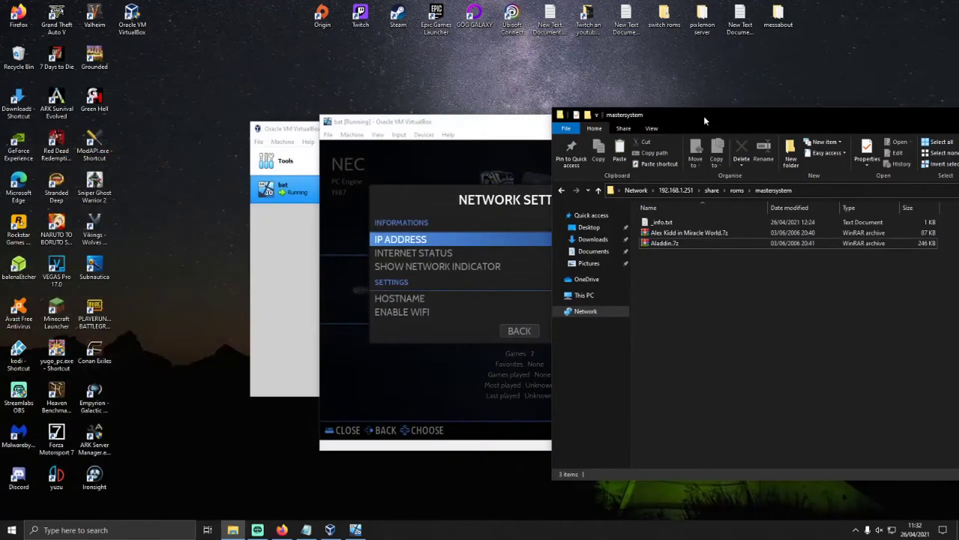
pyautogui.moveTo(704, 116); pyautogui.dragTo(335, 128)
pyautogui.click(780, 121)
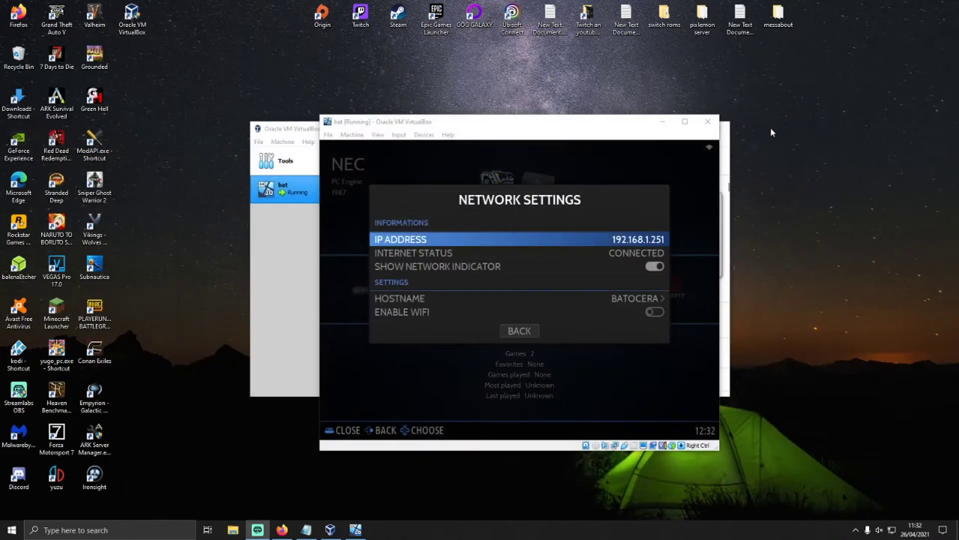
pyautogui.press('Down')
pyautogui.press('Up')
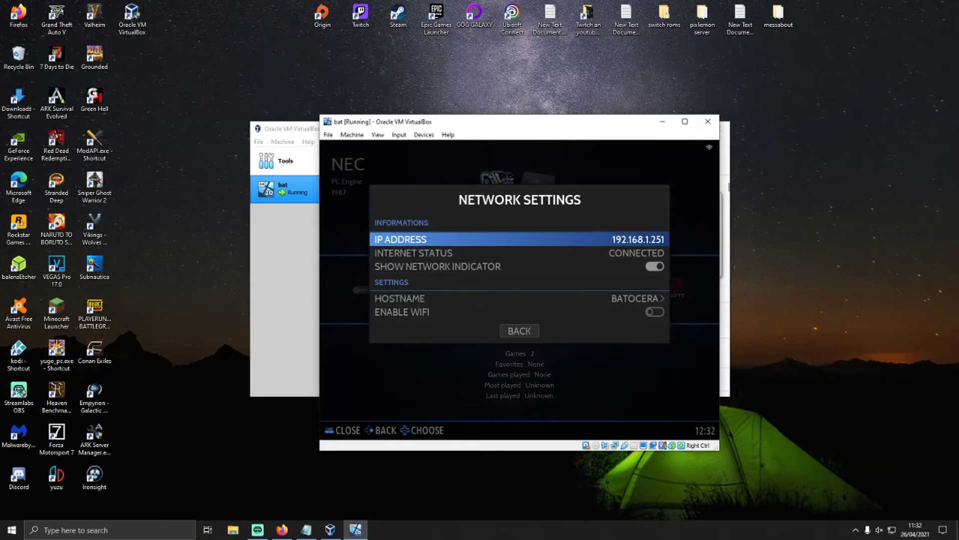
pyautogui.press('BackSpace')
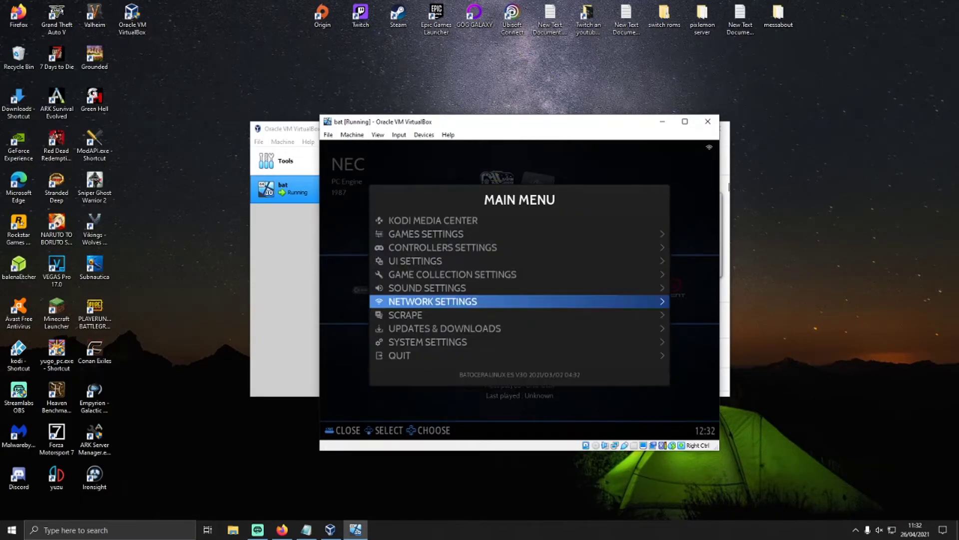
# Step: Look into Batocera's games settings and UI settings from the main menu
pyautogui.press('Up')
pyautogui.press('Up')
pyautogui.press('Up')
pyautogui.press('Up')
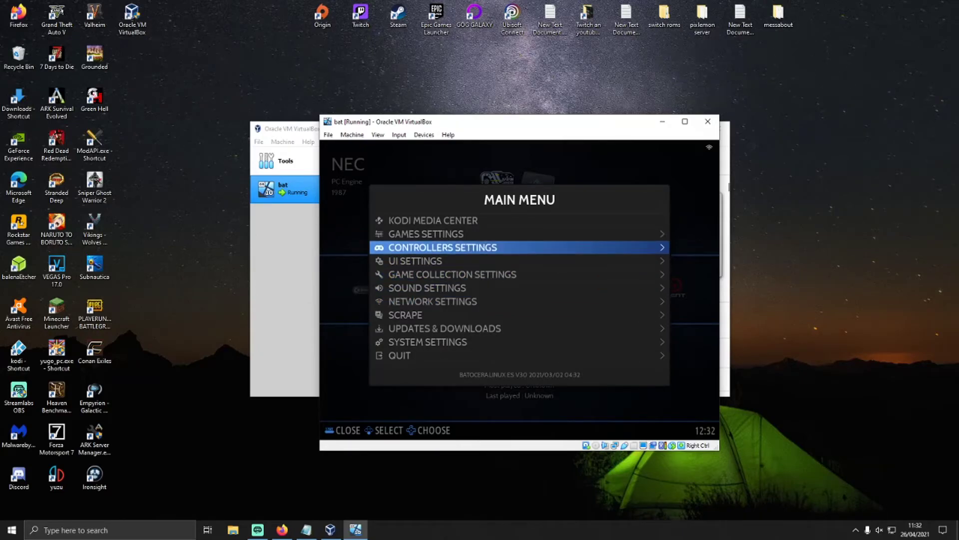
pyautogui.press('Up')
pyautogui.press('Return')
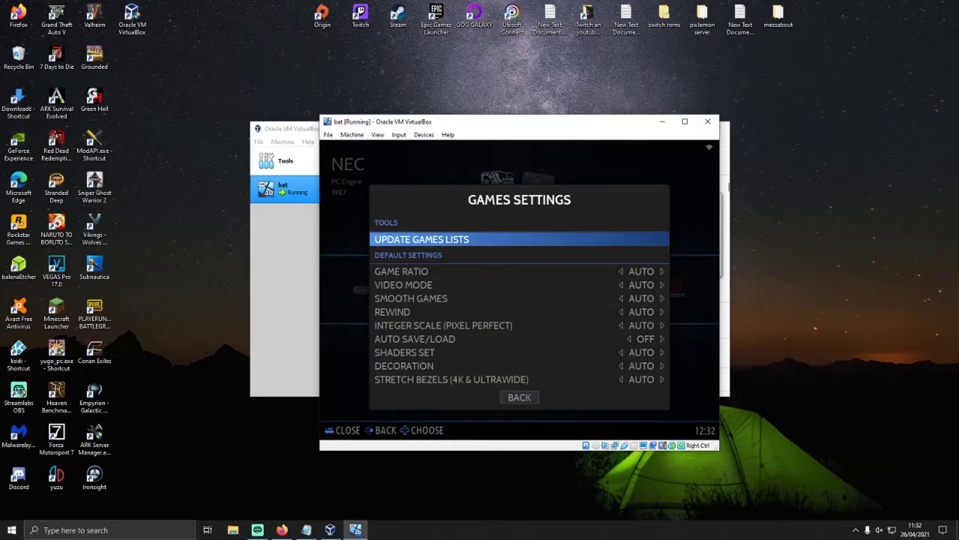
pyautogui.press('Escape')
pyautogui.press('Down')
pyautogui.press('Down')
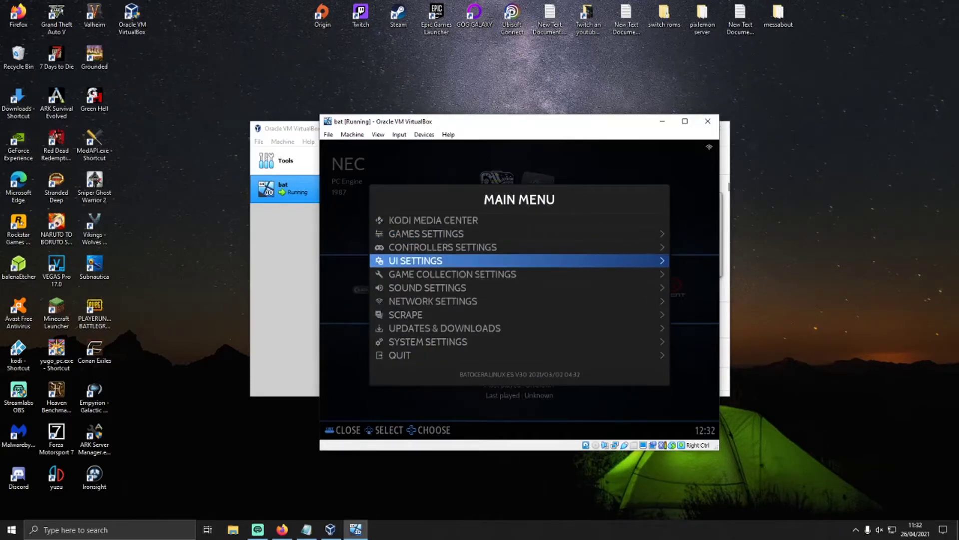
pyautogui.press('Return')
pyautogui.press('Escape')
pyautogui.press('Down')
pyautogui.press('Down')
pyautogui.press('Down')
pyautogui.press('Down')
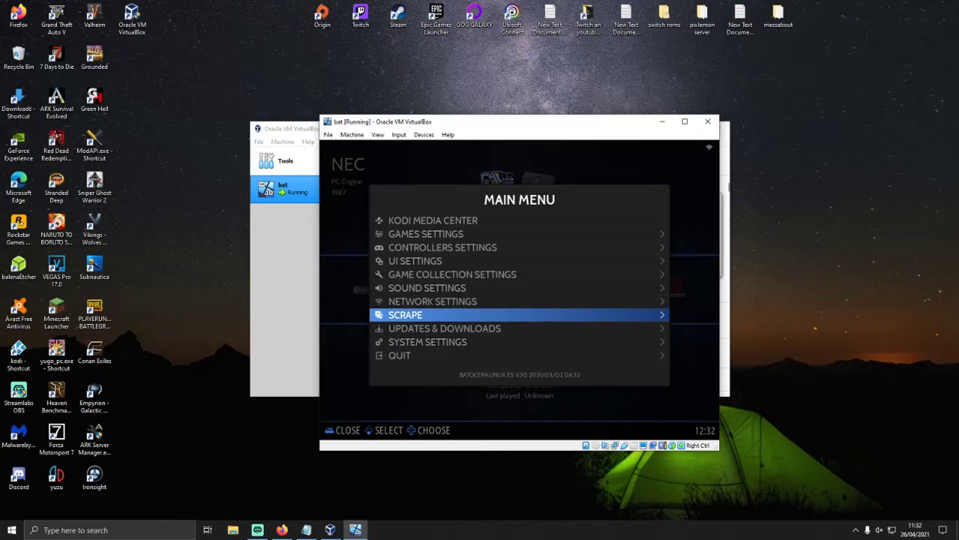
# Step: Examine the scraper's source and media options, then return to the main menu
pyautogui.press('Return')
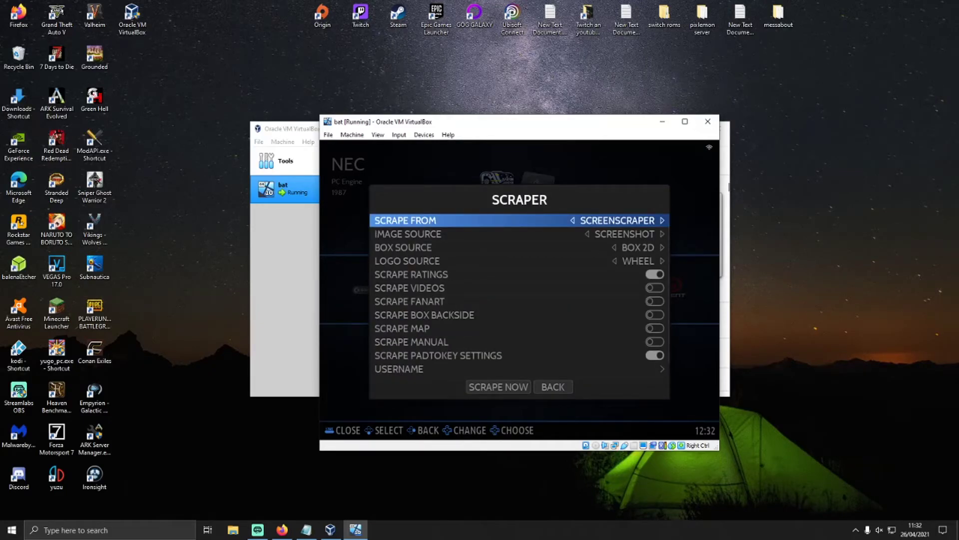
pyautogui.press('Down')
pyautogui.press('Down')
pyautogui.press('Down')
pyautogui.press('Down')
pyautogui.press('Down')
pyautogui.press('Down')
pyautogui.press('Down')
pyautogui.press('Down')
pyautogui.press('Down')
pyautogui.press('Down')
pyautogui.press('Down')
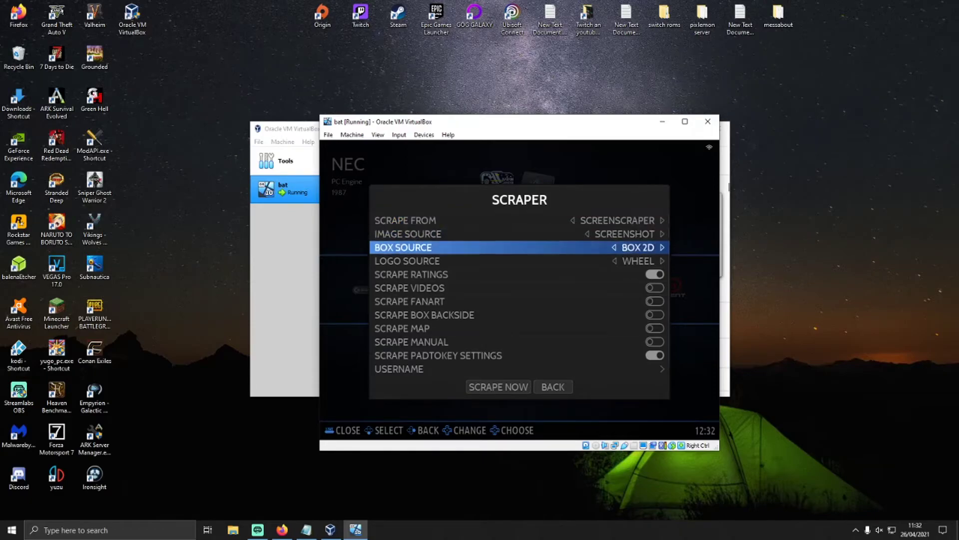
pyautogui.press('Down')
pyautogui.press('Down')
pyautogui.press('Up')
pyautogui.press('BackSpace')
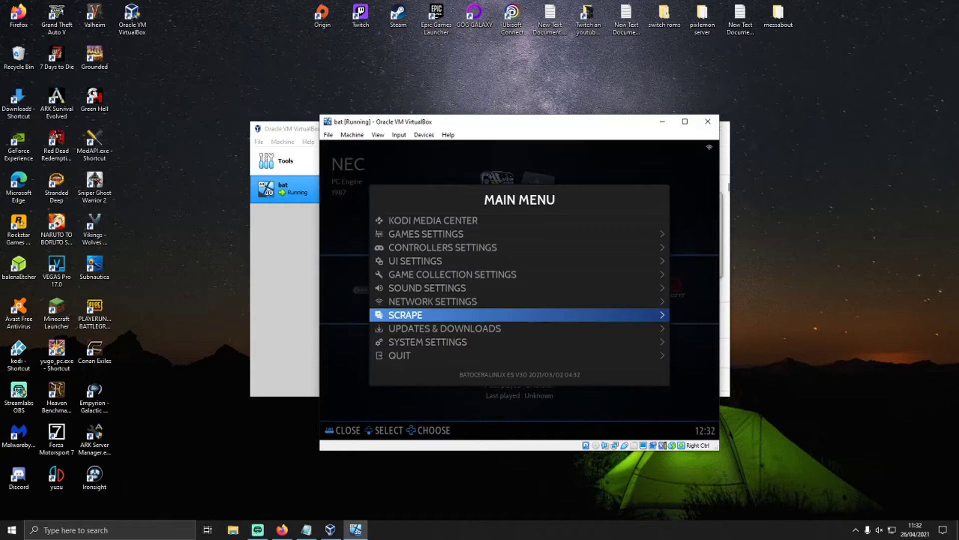
# Step: Examine the download and software update options under Updates & Downloads
pyautogui.press('Down')
pyautogui.press('Return')
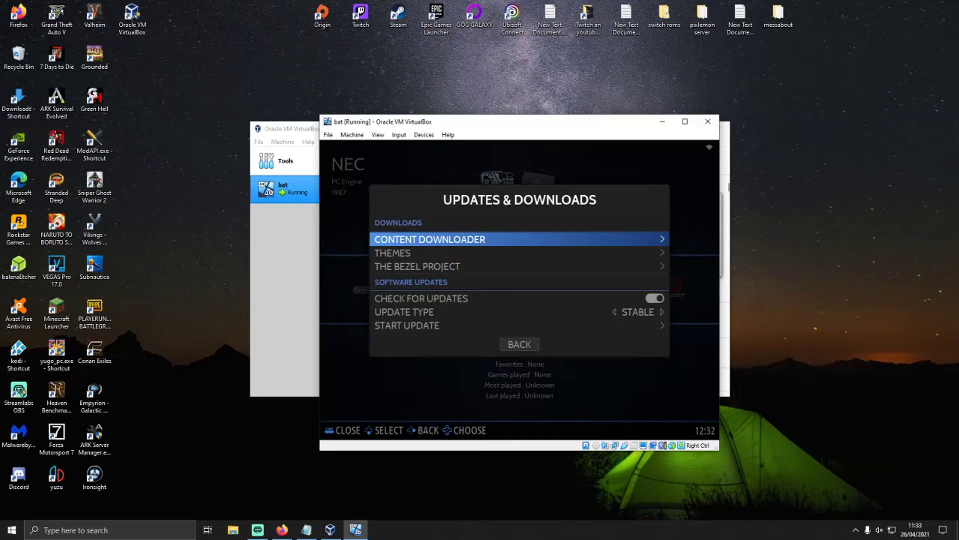
pyautogui.press('Down')
pyautogui.press('Down')
pyautogui.press('Down')
pyautogui.press('Down')
pyautogui.press('Down')
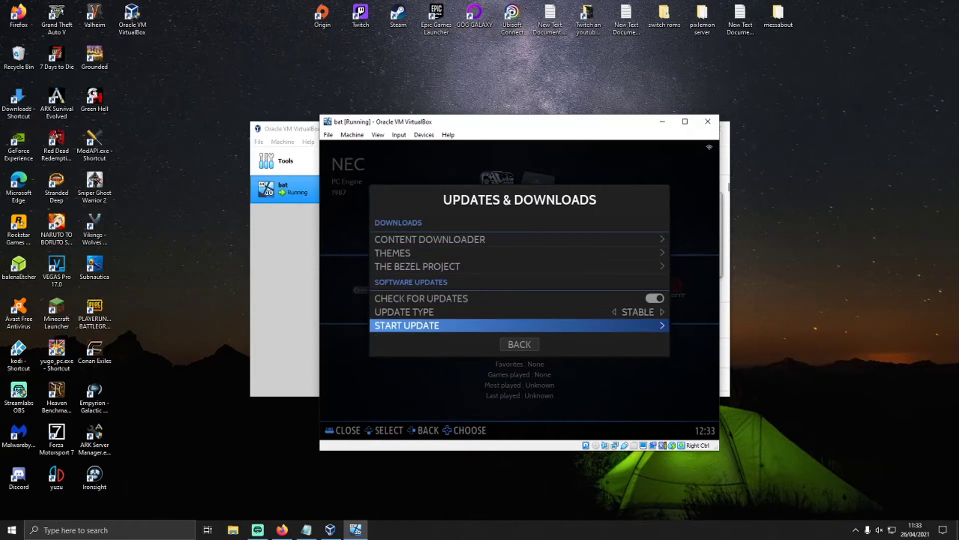
pyautogui.press('BackSpace')
# Step: Look through the full list of games settings for the option that refreshes the game lists
pyautogui.press('Up')
pyautogui.press('Up')
pyautogui.press('Up')
pyautogui.press('Up')
pyautogui.press('Up')
pyautogui.press('Up')
pyautogui.press('Up')
pyautogui.press('Up')
pyautogui.press('Up')
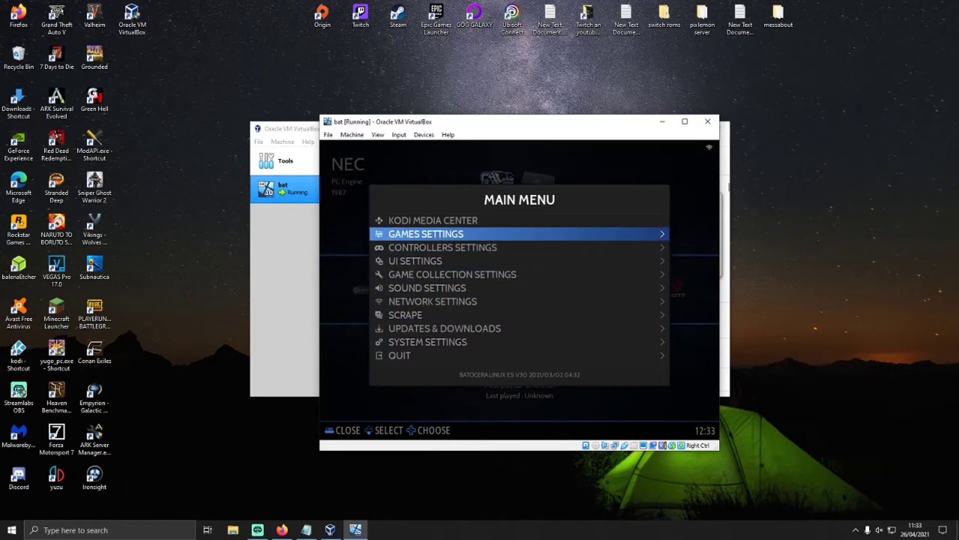
pyautogui.press('Down')
pyautogui.press('Down')
pyautogui.press('Return')
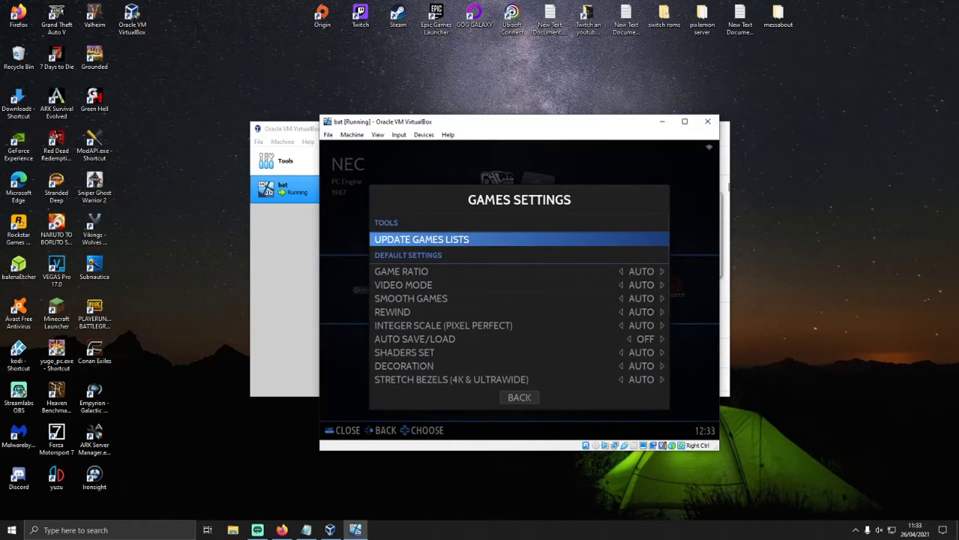
pyautogui.press('Down')
pyautogui.press('Down')
pyautogui.press('Down')
pyautogui.press('Down')
pyautogui.press('Down')
pyautogui.press('Down')
pyautogui.press('Down')
pyautogui.press('Down')
pyautogui.press('Down')
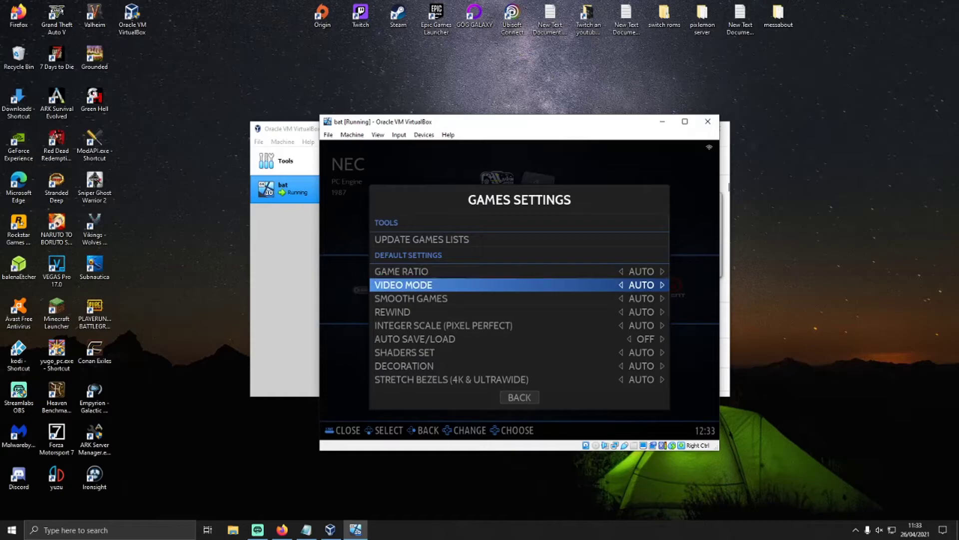
pyautogui.press('Down')
pyautogui.press('Down')
pyautogui.press('Down')
pyautogui.press('Down')
pyautogui.press('Down')
pyautogui.press('Down')
pyautogui.press('Down')
pyautogui.press('Down')
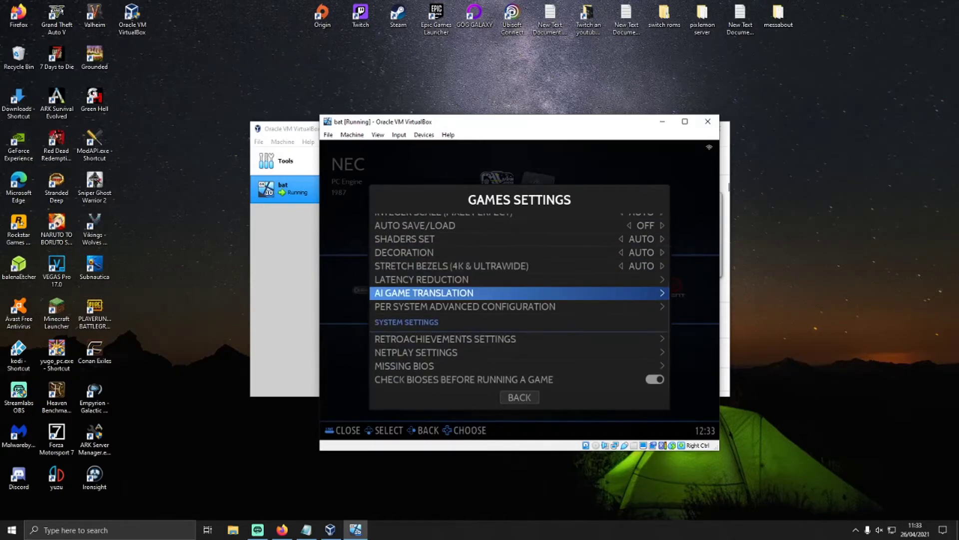
pyautogui.press('Up')
pyautogui.press('Up')
pyautogui.press('Up')
pyautogui.press('Up')
pyautogui.press('Up')
pyautogui.press('Up')
pyautogui.press('Up')
pyautogui.press('Up')
pyautogui.press('Up')
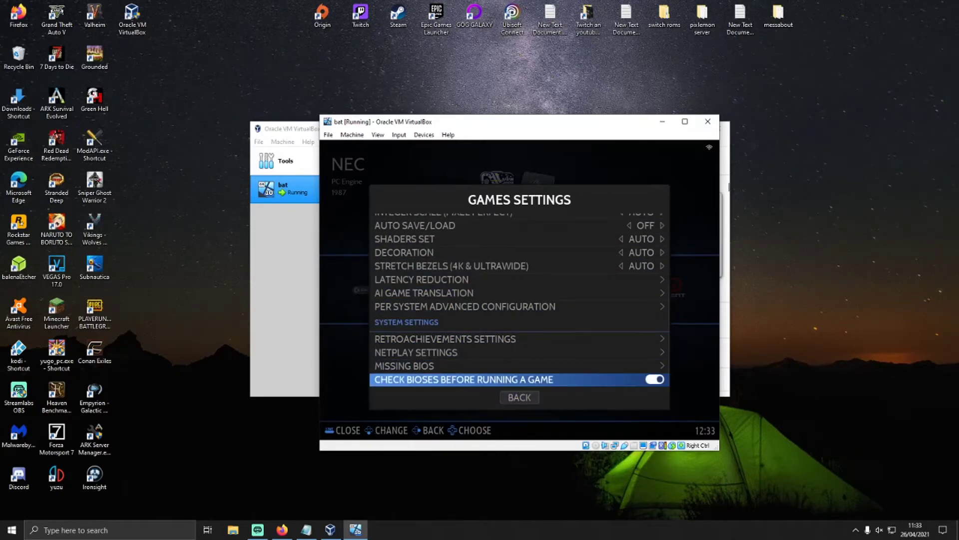
pyautogui.press('Up')
pyautogui.press('Up')
pyautogui.press('Up')
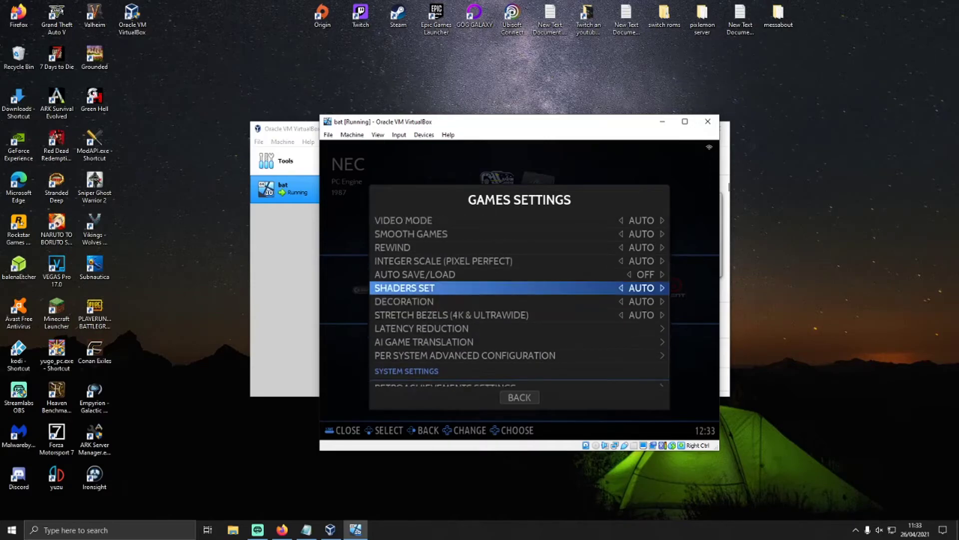
pyautogui.press('Up')
pyautogui.press('Up')
pyautogui.press('Up')
pyautogui.press('Up')
pyautogui.press('Up')
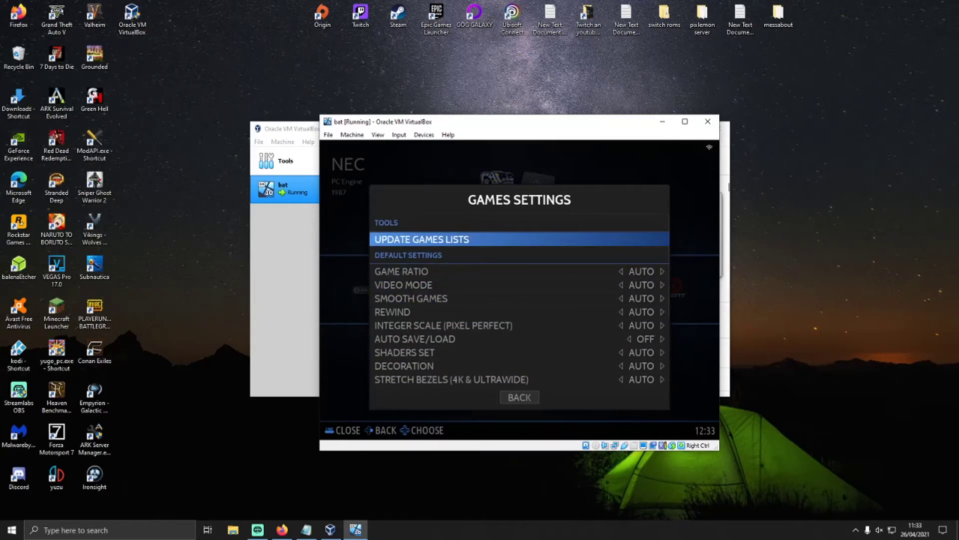
# Step: Update the games lists from the games settings and confirm the update
pyautogui.press('BackSpace')
pyautogui.press('Up')
pyautogui.press('Down')
pyautogui.press('Return')
pyautogui.press('Down')
pyautogui.press('Up')
pyautogui.press('BackSpace')
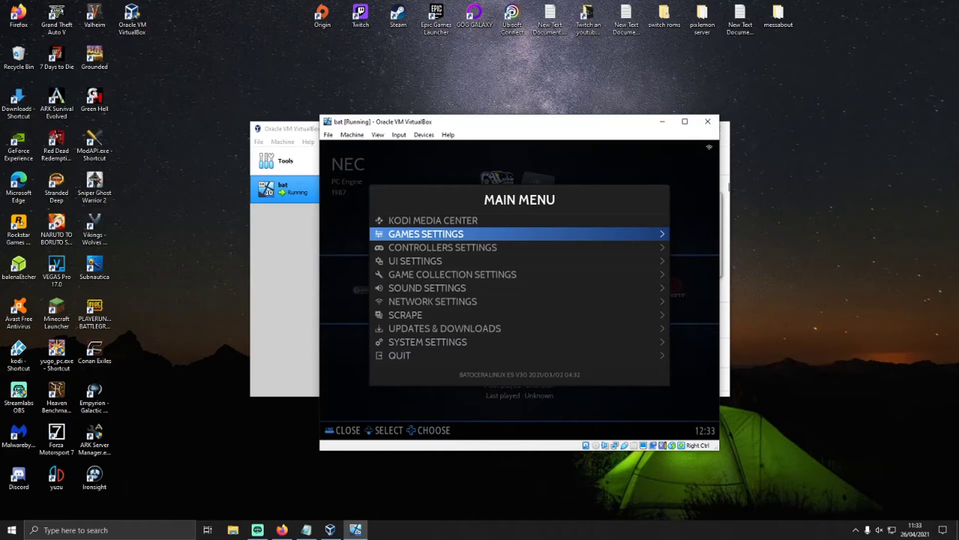
pyautogui.press('Return')
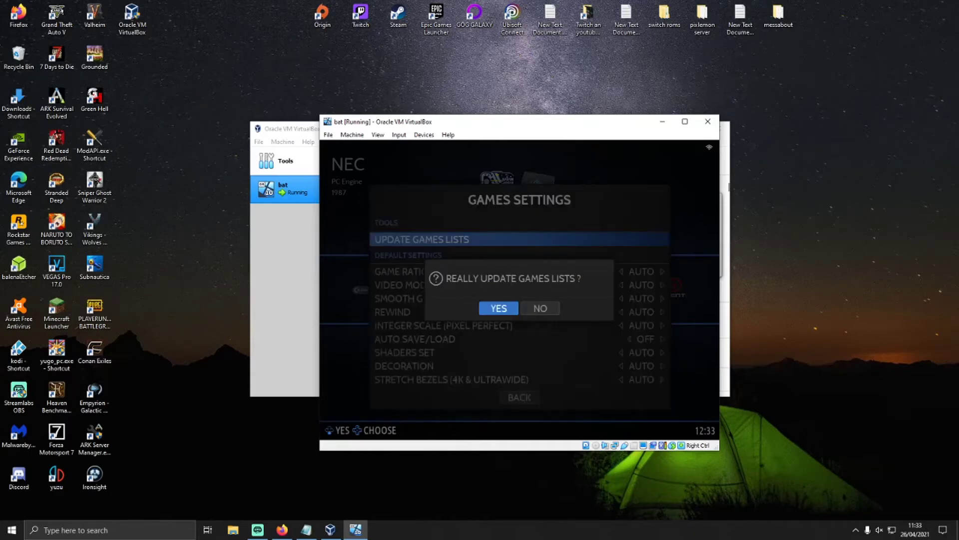
pyautogui.press('Return')
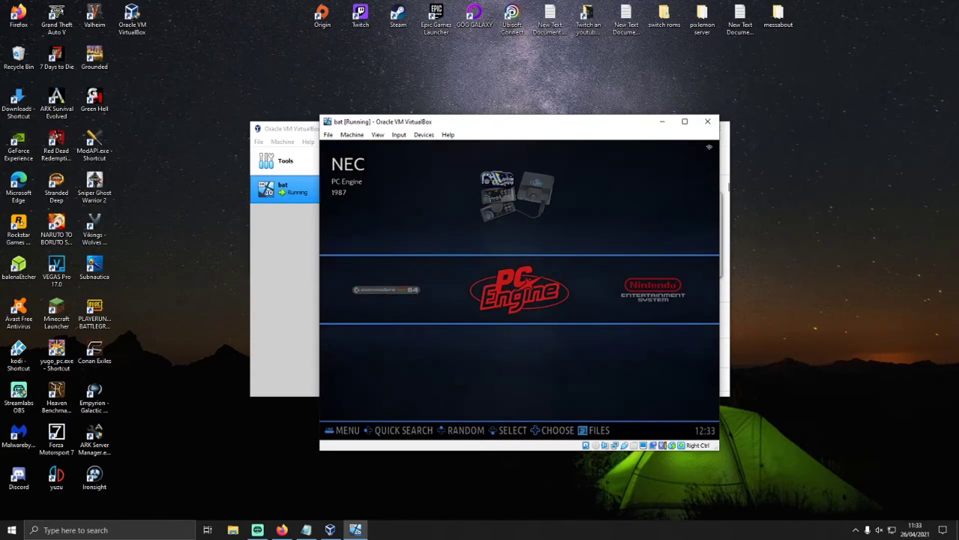
# Step: Check the Nintendo Entertainment System and Super Nintendo game lists for the copied ROMs
pyautogui.press('Right')
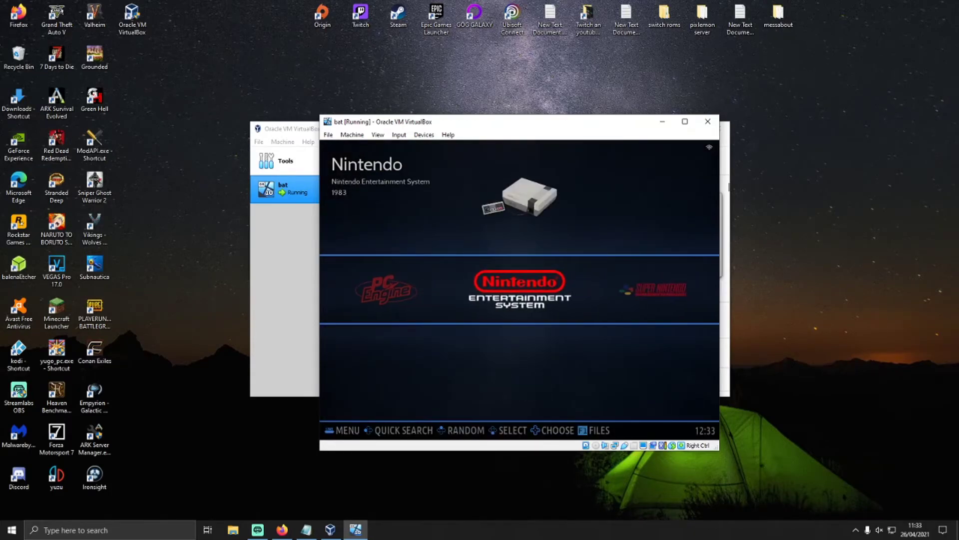
pyautogui.press('Return')
pyautogui.press('Escape')
pyautogui.press('Right')
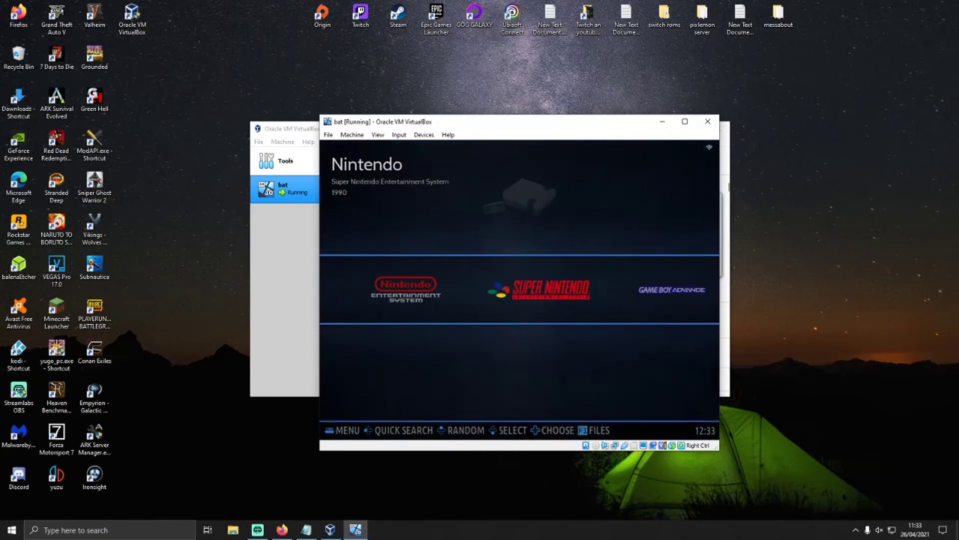
pyautogui.press('Return')
pyautogui.press('Right')
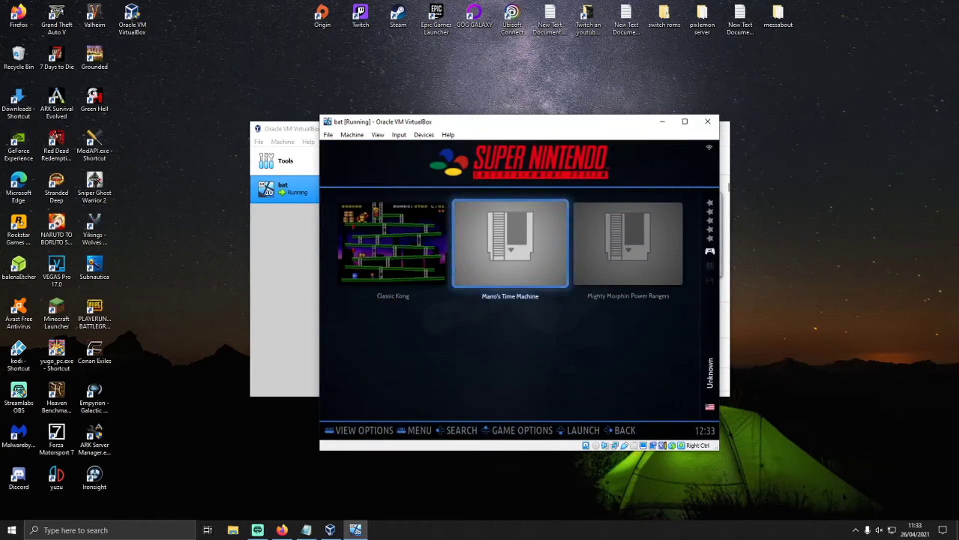
pyautogui.press('Right')
pyautogui.press('Left')
pyautogui.press('Escape')
# Step: Check the Sega Master System game list for the copied ROMs
pyautogui.press('Right')
pyautogui.press('Right')
pyautogui.press('Right')
pyautogui.press('Right')
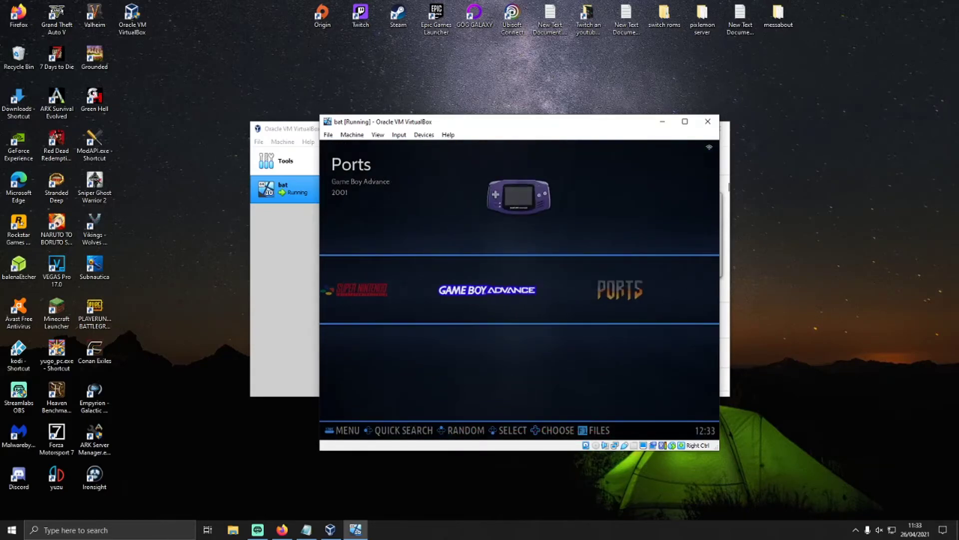
pyautogui.press('Return')
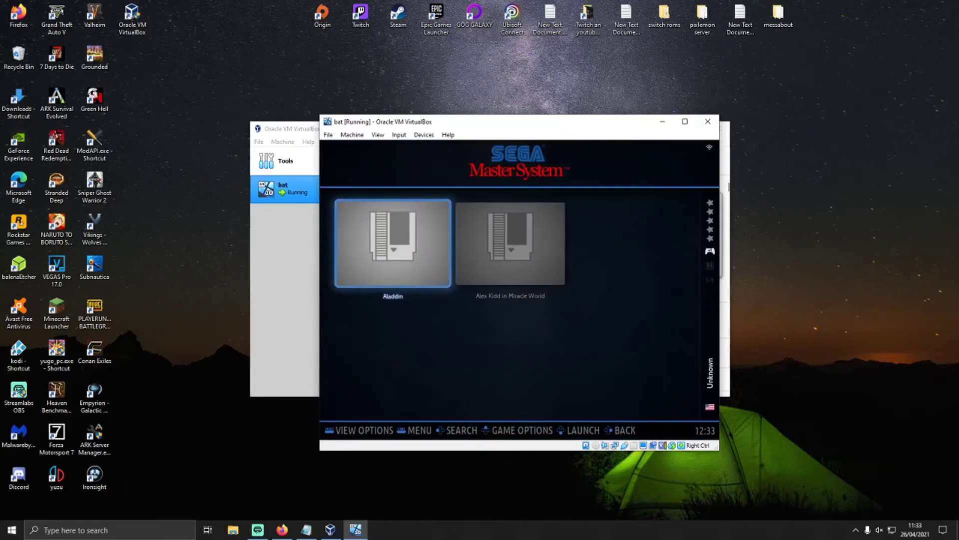
pyautogui.press('Right')
pyautogui.press('Escape')
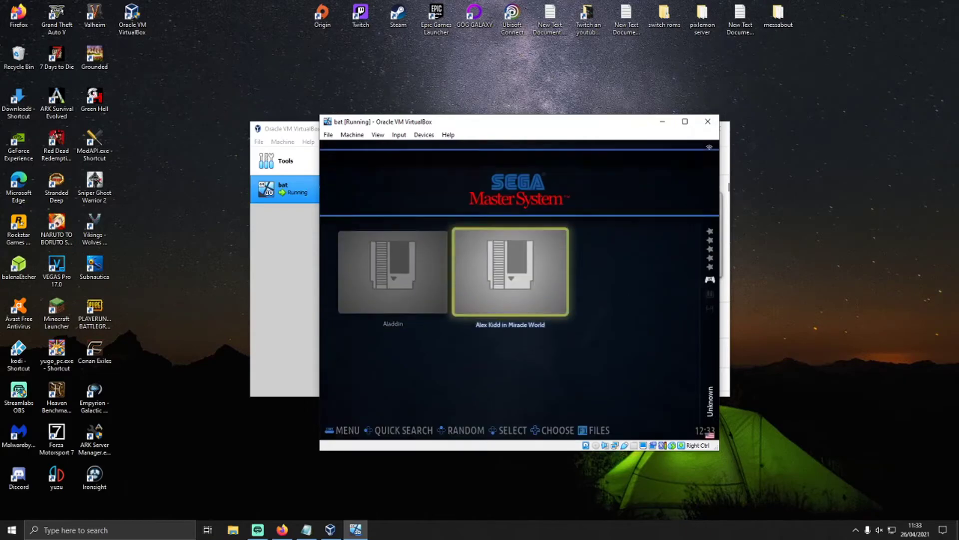
# Step: Check the Sega Mega Drive game list for the copied ROMs and return to the system selection
pyautogui.press('Right')
pyautogui.press('Return')
pyautogui.press('Right')
pyautogui.press('Right')
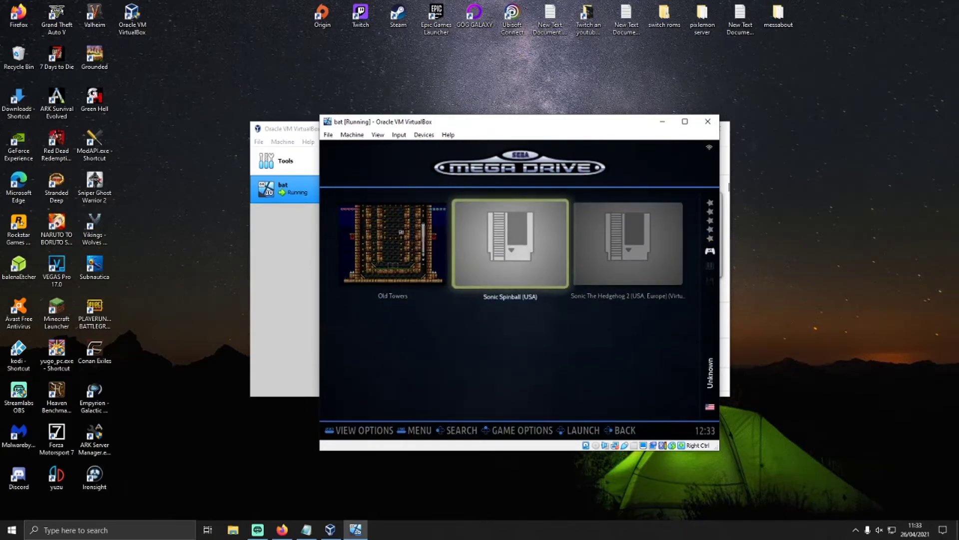
pyautogui.press('Right')
pyautogui.press('Right')
pyautogui.press('Right')
pyautogui.press('Right')
pyautogui.press('Right')
pyautogui.press('Right')
pyautogui.press('Right')
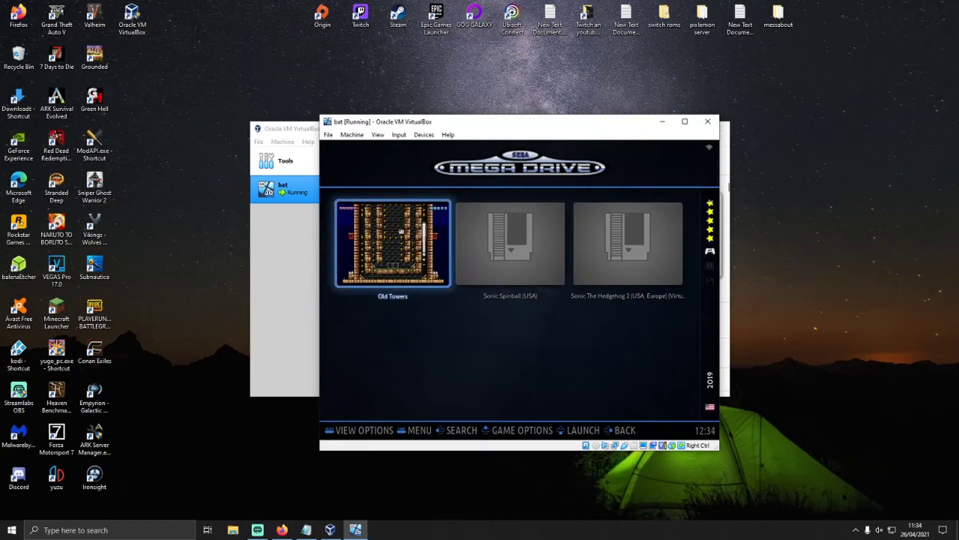
pyautogui.press('Escape')
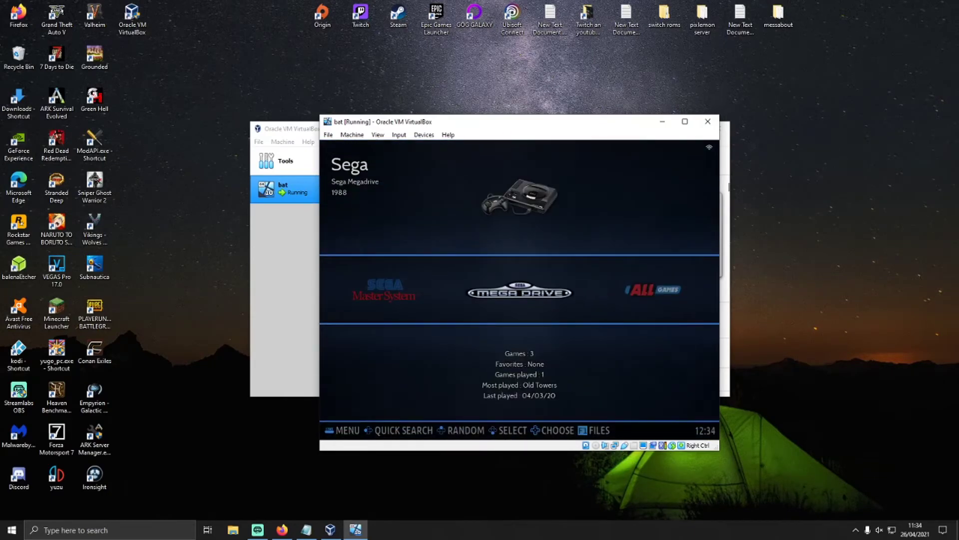
# Step: Open the scraper settings from Batocera's main menu
pyautogui.press('Return')
pyautogui.press('Down')
pyautogui.press('Down')
pyautogui.press('Down')
pyautogui.press('Down')
pyautogui.press('Down')
pyautogui.press('Down')
pyautogui.press('Down')
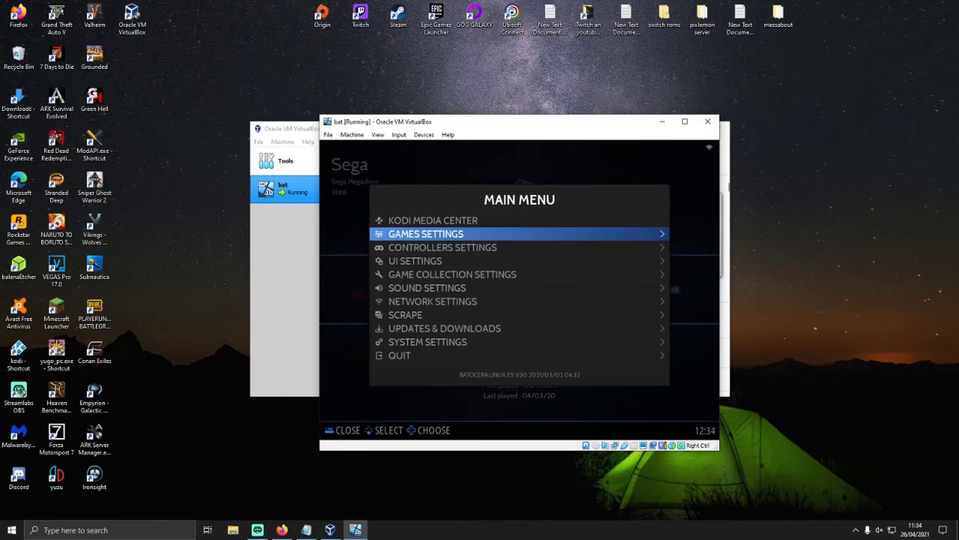
pyautogui.press('Return')
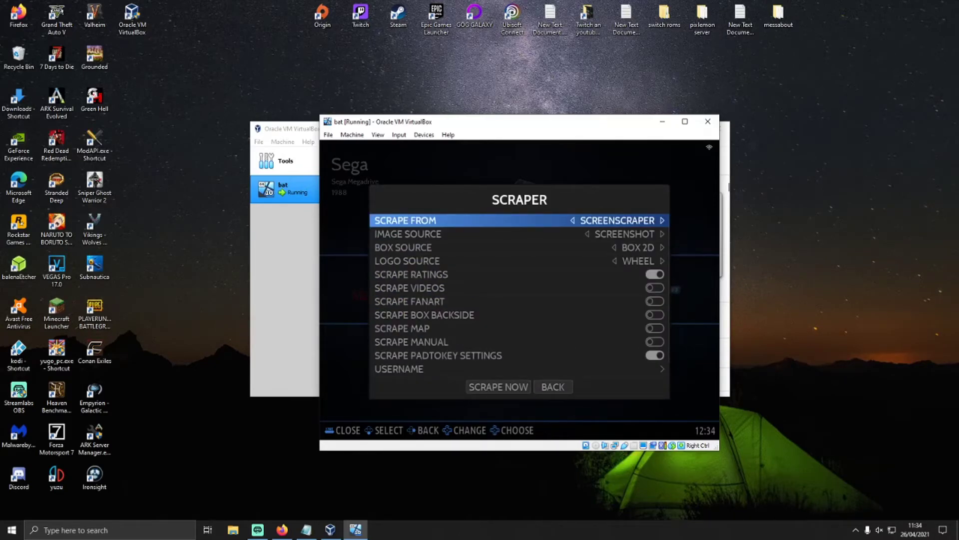
# Step: Set the scraper's image source to Box 2D, keeping ScreenScraper as the scraping source
pyautogui.press('Down')
pyautogui.press('Down')
pyautogui.press('Up')
pyautogui.press('Up')
pyautogui.press('Down')
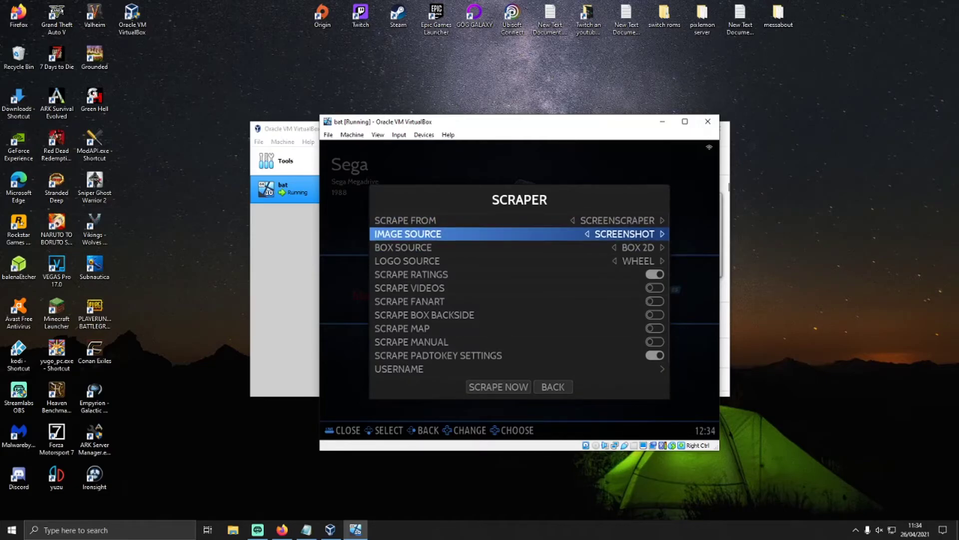
pyautogui.press('Right')
pyautogui.press('Right')
pyautogui.press('Right')
pyautogui.press('Right')
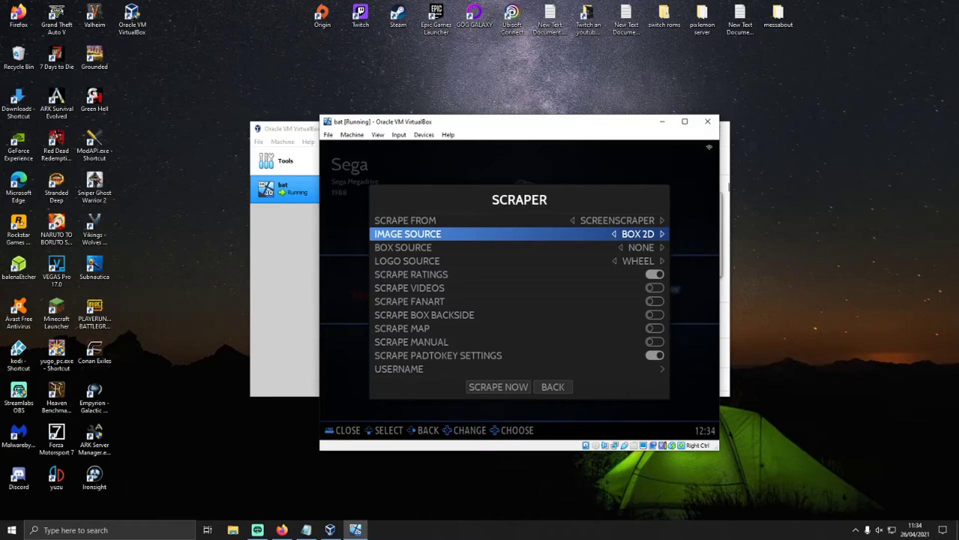
pyautogui.press('Right')
pyautogui.press('Right')
pyautogui.press('Left')
pyautogui.press('Left')
pyautogui.press('Left')
pyautogui.press('Down')
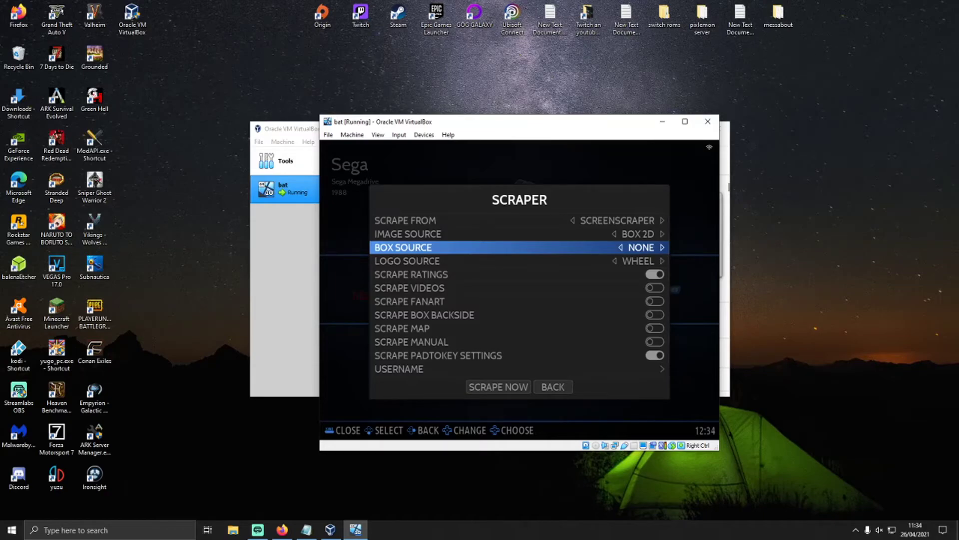
# Step: Enable scraping of videos, box backsides and manuals in the scraper settings
pyautogui.press('Down')
pyautogui.press('Down')
pyautogui.press('Down')
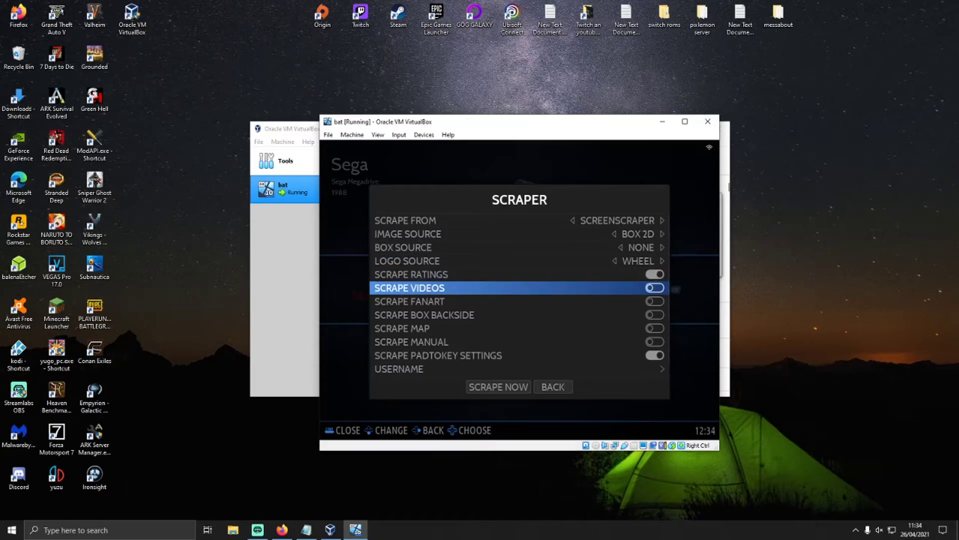
pyautogui.press('Return')
pyautogui.press('Down')
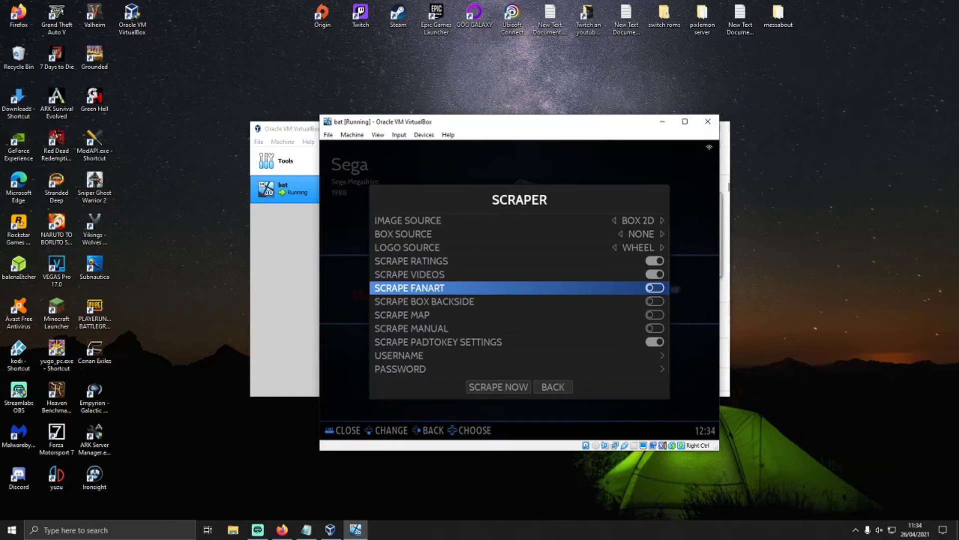
pyautogui.press('Down')
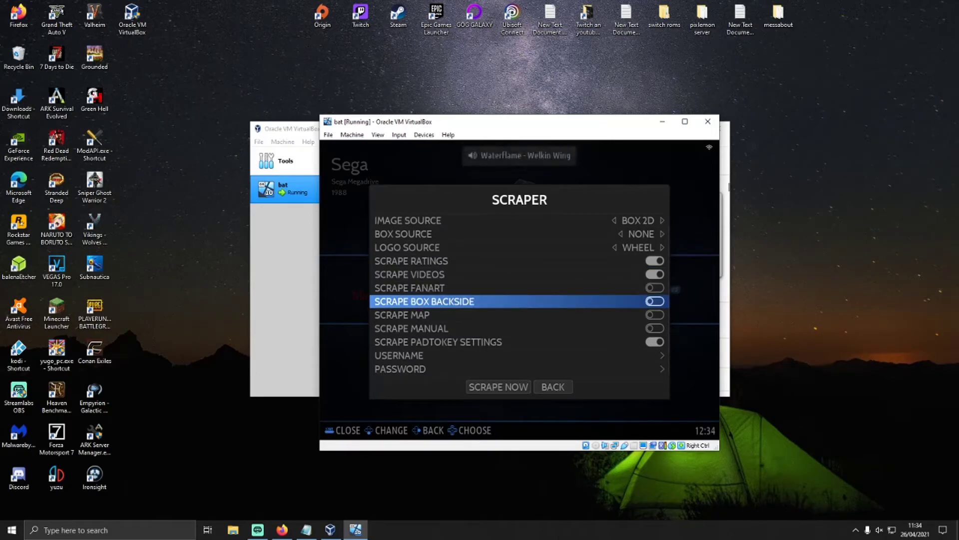
pyautogui.press('Return')
pyautogui.press('Down')
pyautogui.press('Down')
pyautogui.press('Return')
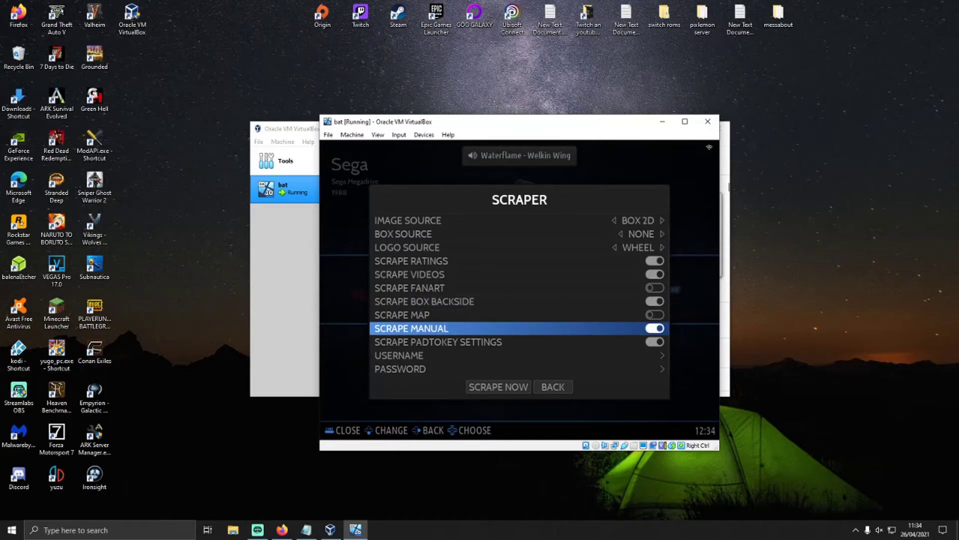
# Step: Review the scraper options and cycle through the logo source choices, leaving the logo source on Wheel
pyautogui.press('Down')
pyautogui.press('Down')
pyautogui.press('Down')
pyautogui.press('Up')
pyautogui.press('Up')
pyautogui.press('Up')
pyautogui.press('Up')
pyautogui.press('Up')
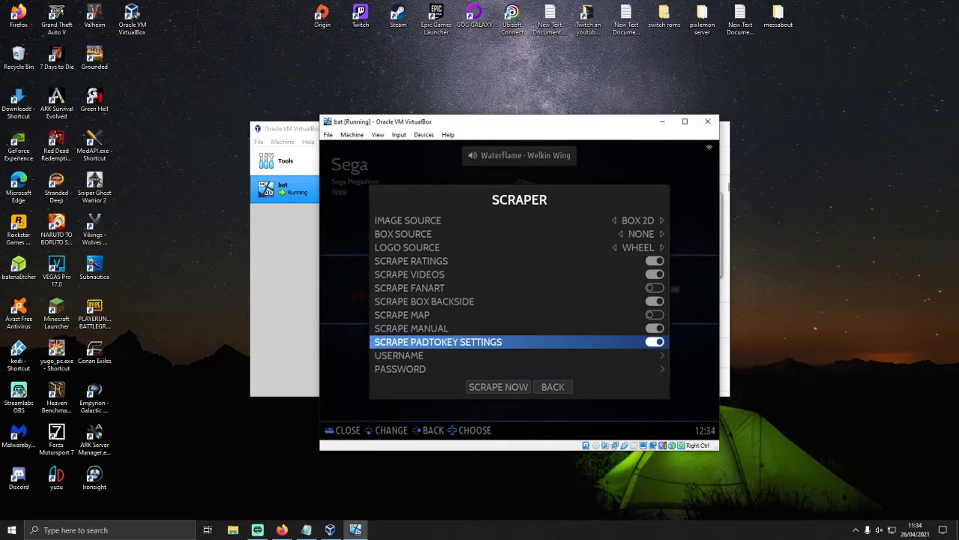
pyautogui.press('Up')
pyautogui.press('Up')
pyautogui.press('Up')
pyautogui.press('Up')
pyautogui.press('Up')
pyautogui.press('Up')
pyautogui.press('Up')
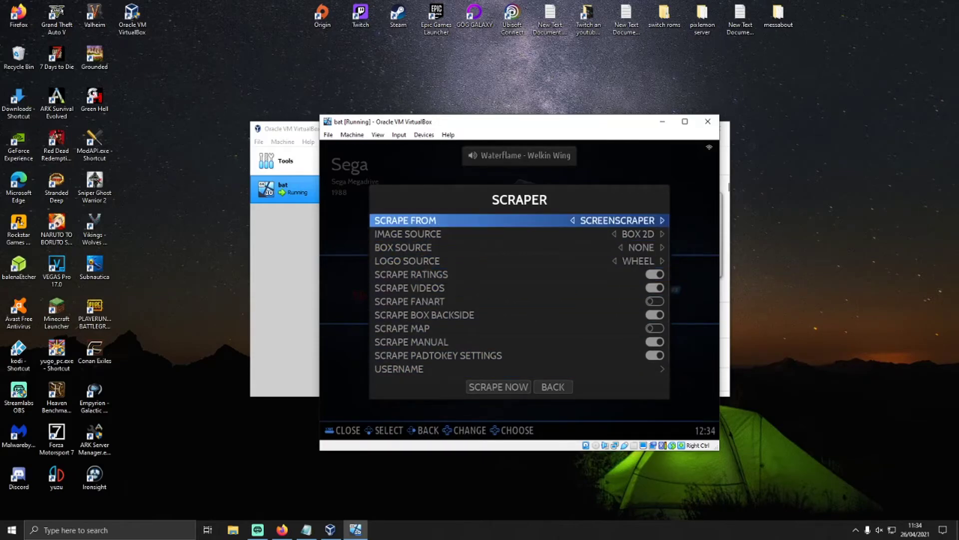
pyautogui.press('Down')
pyautogui.press('Down')
pyautogui.press('Down')
pyautogui.press('Up')
pyautogui.press('Up')
pyautogui.press('Up')
pyautogui.press('Up')
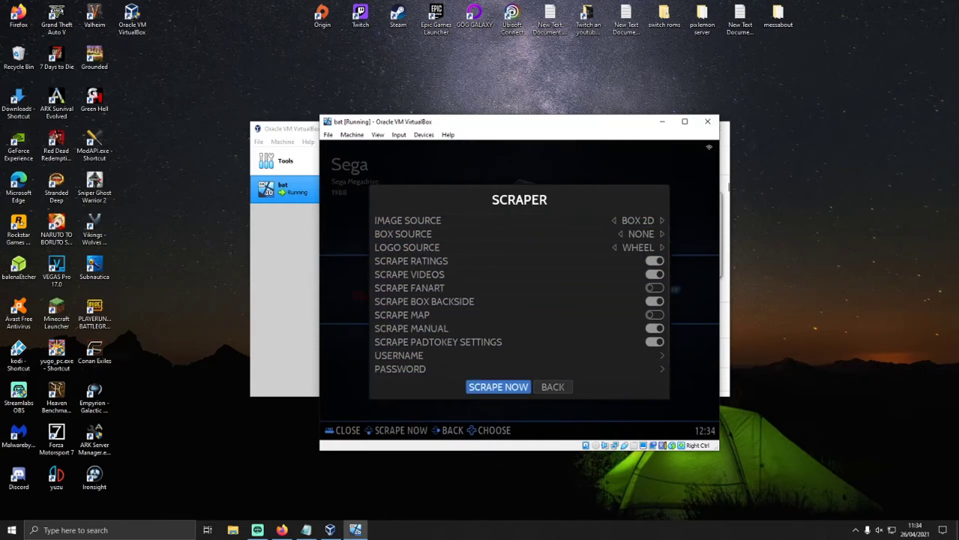
pyautogui.press('Down')
pyautogui.press('Down')
pyautogui.press('Down')
pyautogui.press('Down')
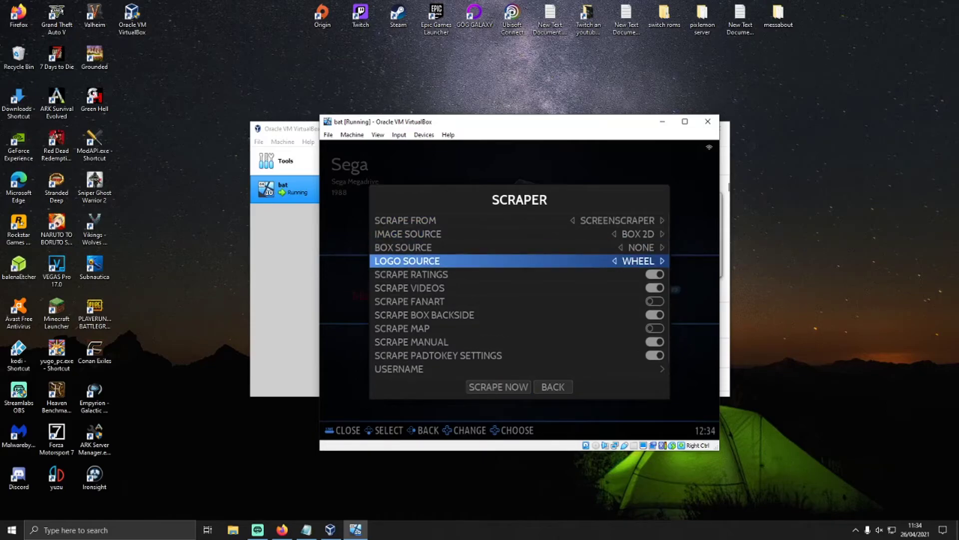
pyautogui.press('Right')
pyautogui.press('Right')
pyautogui.press('Right')
# Step: Try to scrape all selected systems with the Only Missing Medias filter, then go back to the main menu
pyautogui.press('Down')
pyautogui.press('Down')
pyautogui.press('Down')
pyautogui.press('Down')
pyautogui.press('Down')
pyautogui.press('Down')
pyautogui.press('Down')
pyautogui.press('Down')
pyautogui.press('Down')
pyautogui.press('Down')
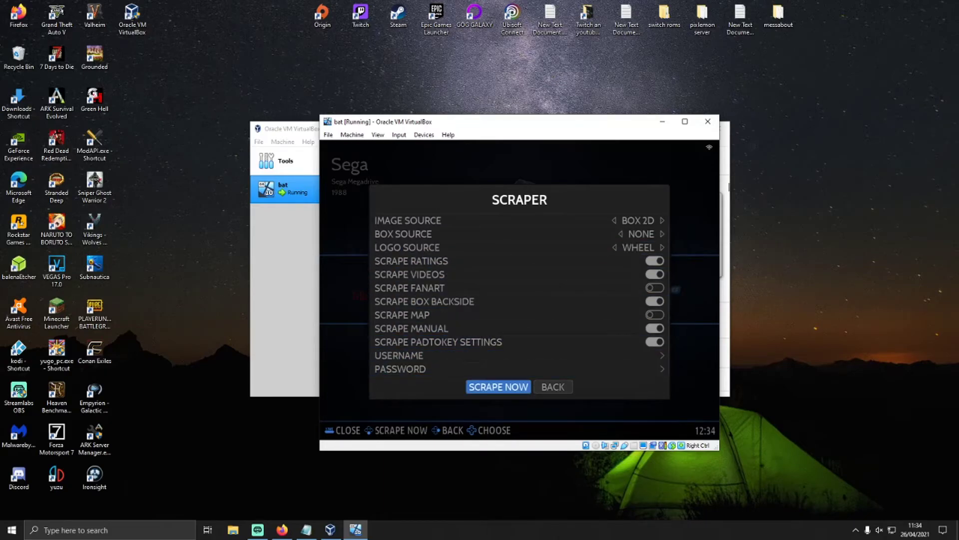
pyautogui.press('Return')
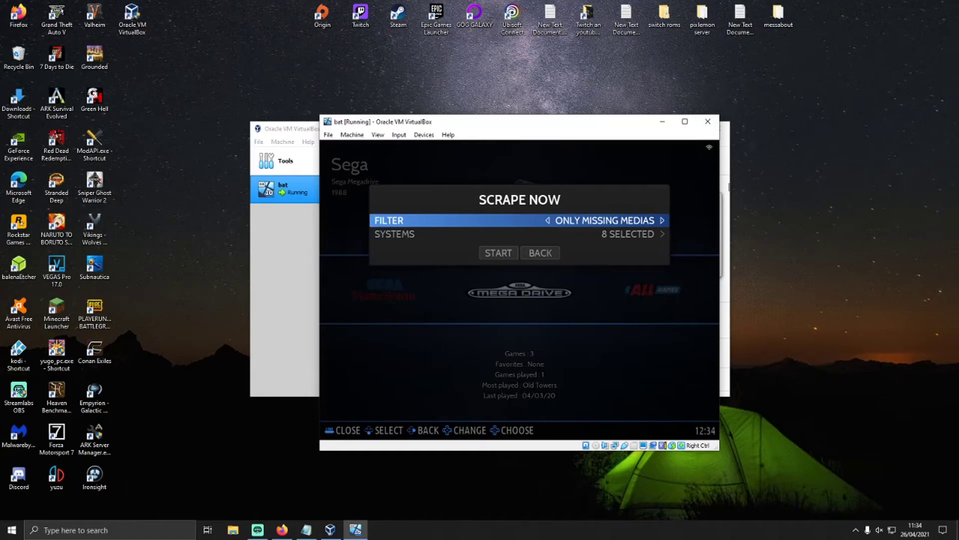
pyautogui.press('Down')
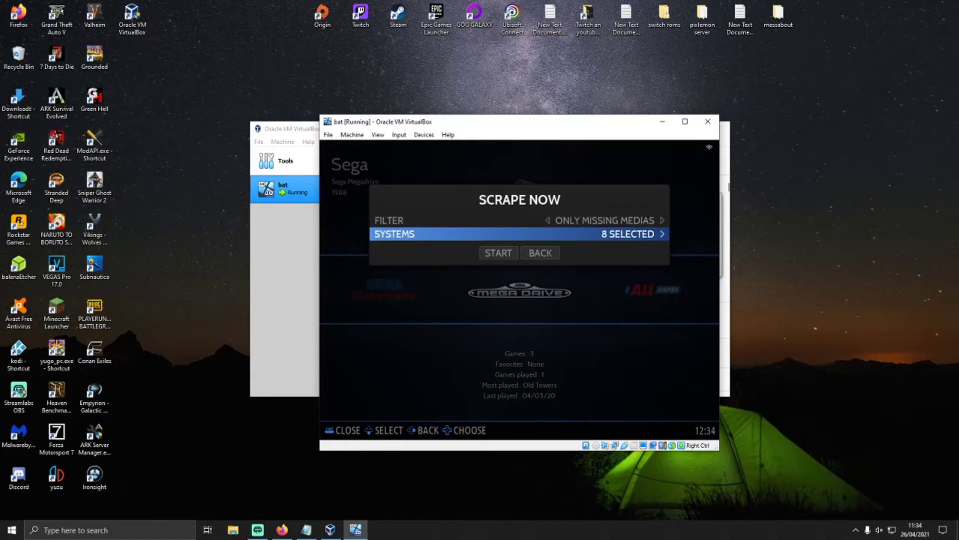
pyautogui.press('Down')
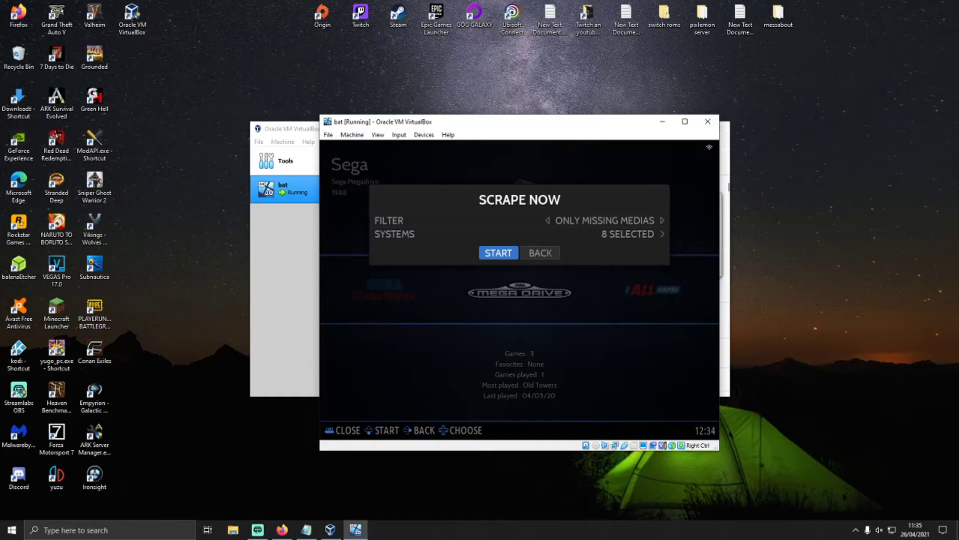
pyautogui.press('Return')
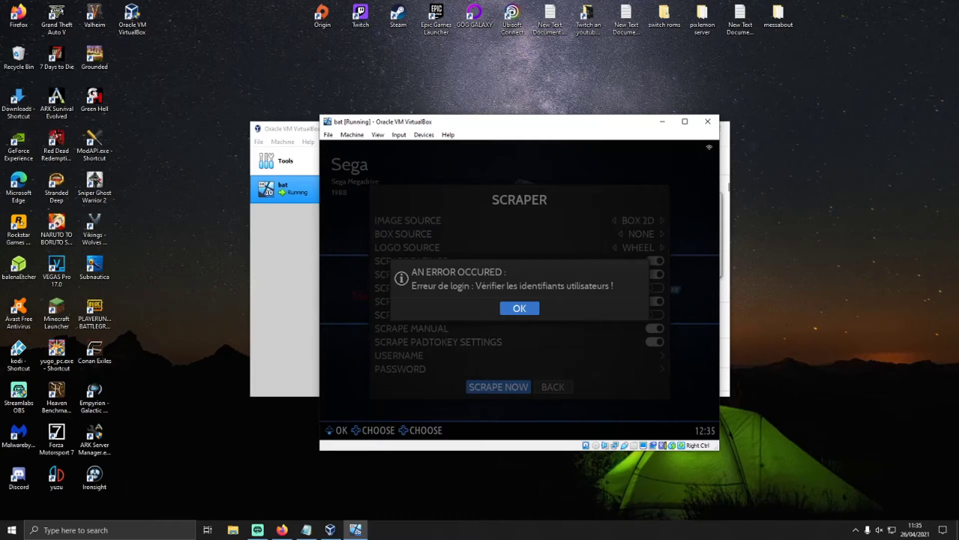
pyautogui.press('Return')
pyautogui.press('Right')
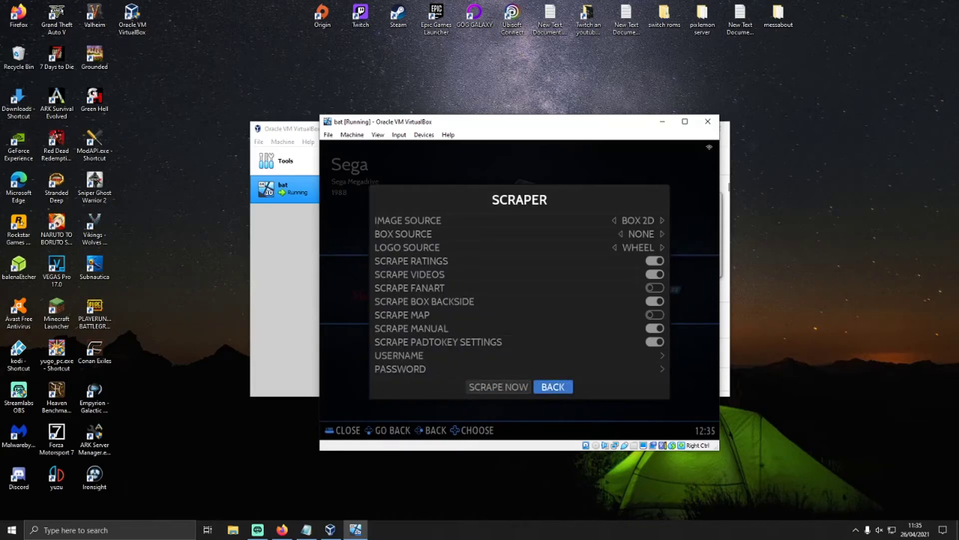
pyautogui.press('Return')
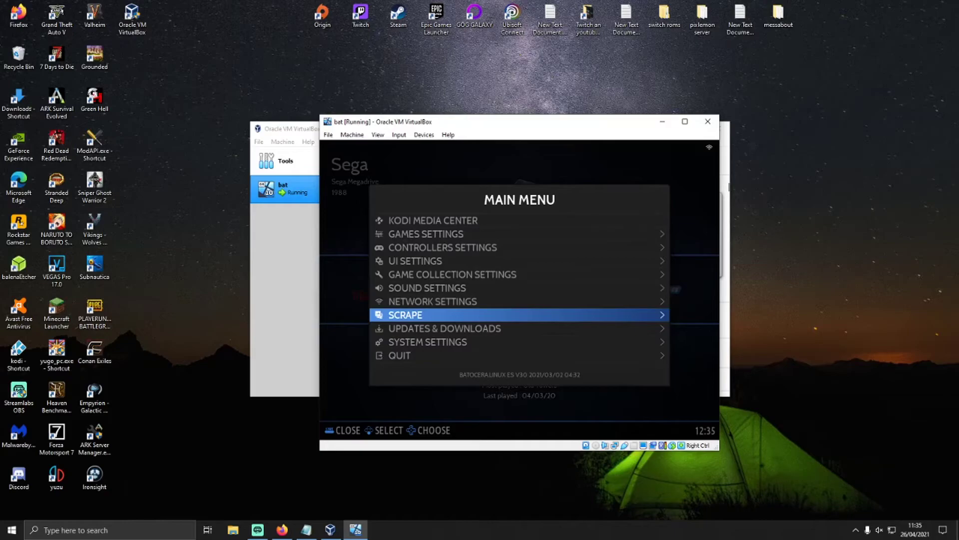
# Step: Reopen the scraper and try to scrape the selected systems with the filter set to All Games
pyautogui.press('Return')
pyautogui.press('Down')
pyautogui.press('Down')
pyautogui.press('Down')
pyautogui.press('Down')
pyautogui.press('Down')
pyautogui.press('Down')
pyautogui.press('Down')
pyautogui.press('Down')
pyautogui.press('Down')
pyautogui.press('Down')
pyautogui.press('Down')
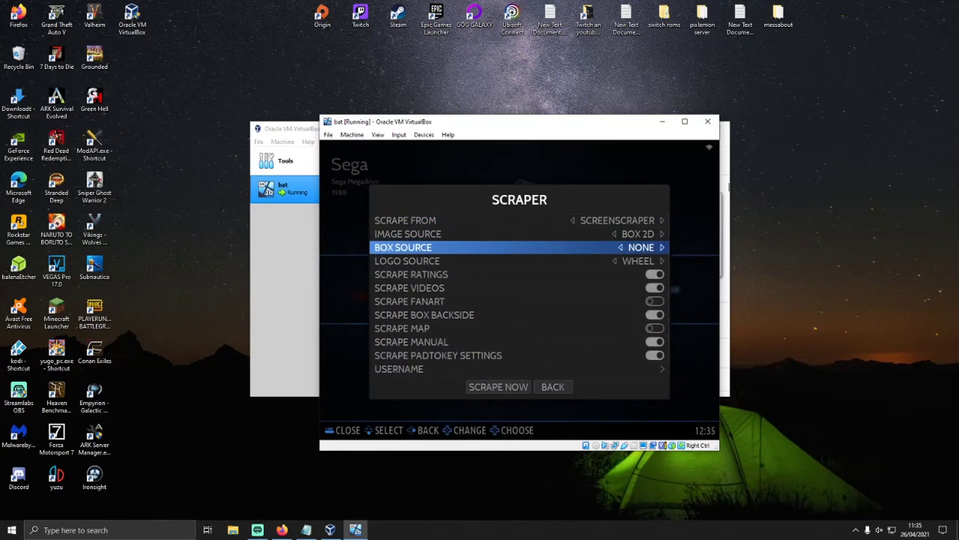
pyautogui.press('Down')
pyautogui.press('Down')
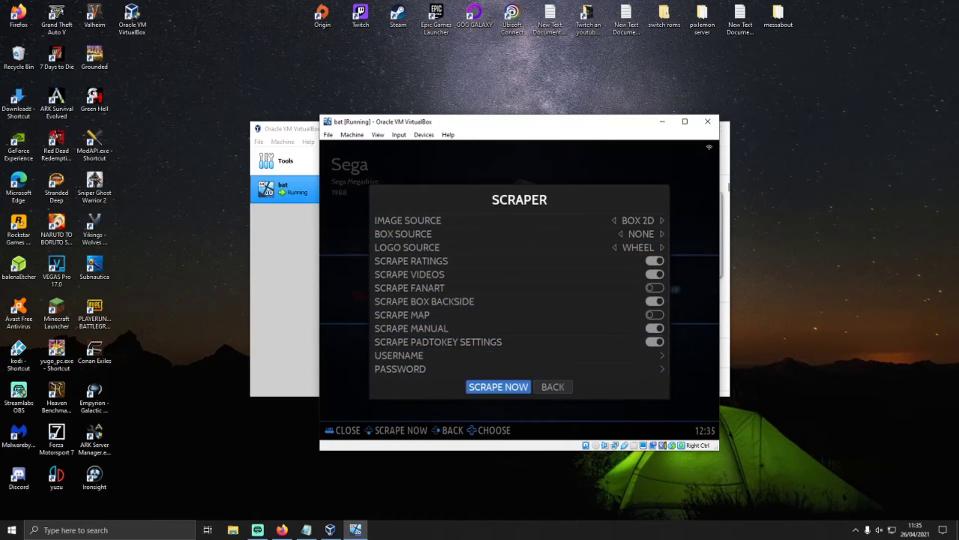
pyautogui.press('Return')
pyautogui.press('Left')
pyautogui.press('Right')
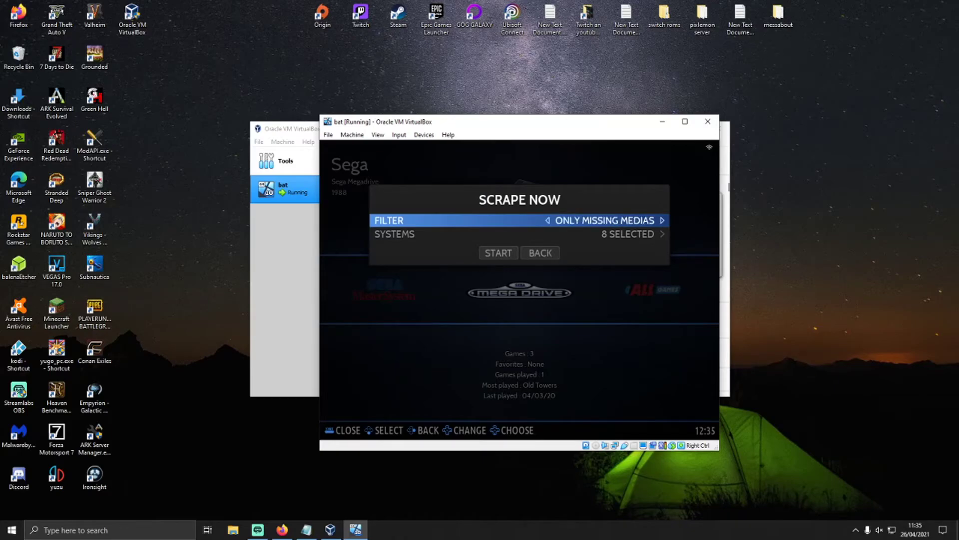
pyautogui.press('Left')
pyautogui.press('Down')
pyautogui.press('Down')
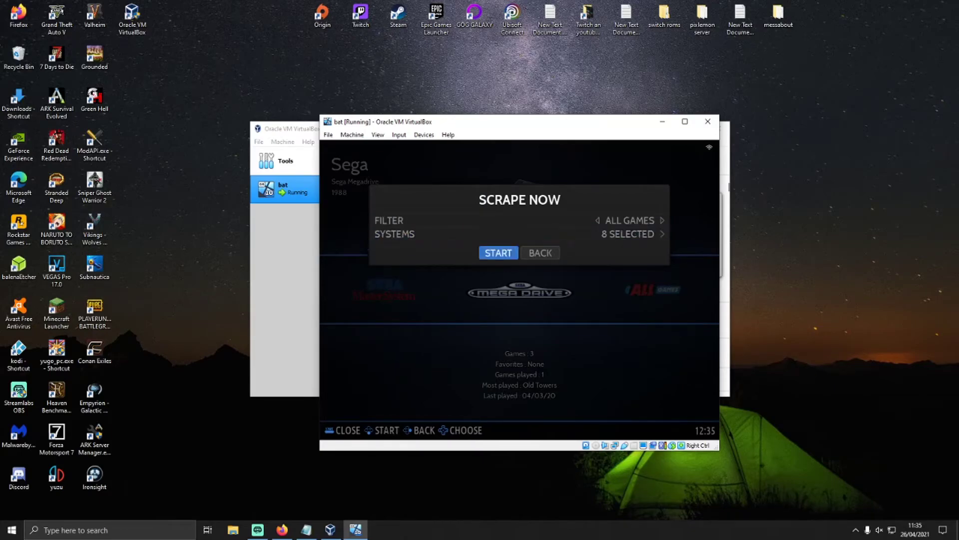
pyautogui.press('Return')
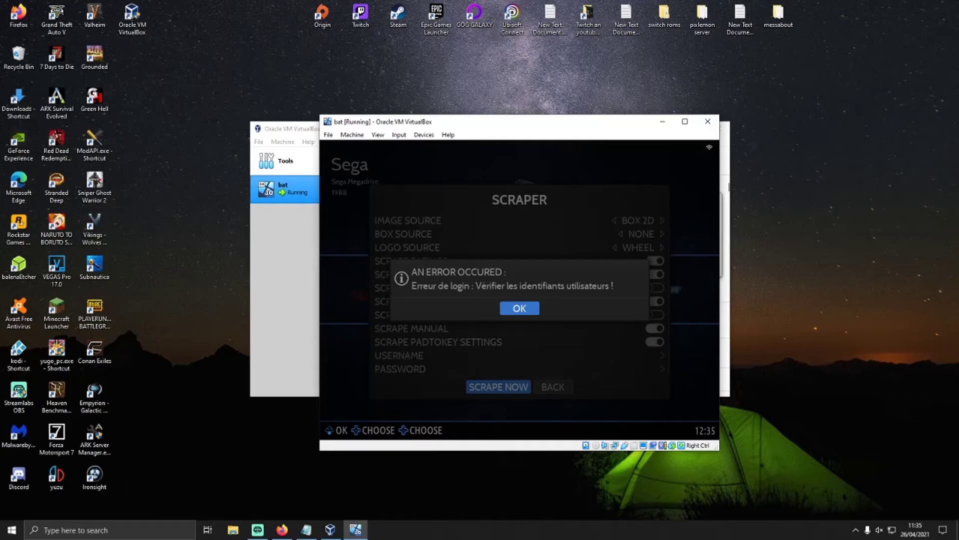
pyautogui.press('Return')
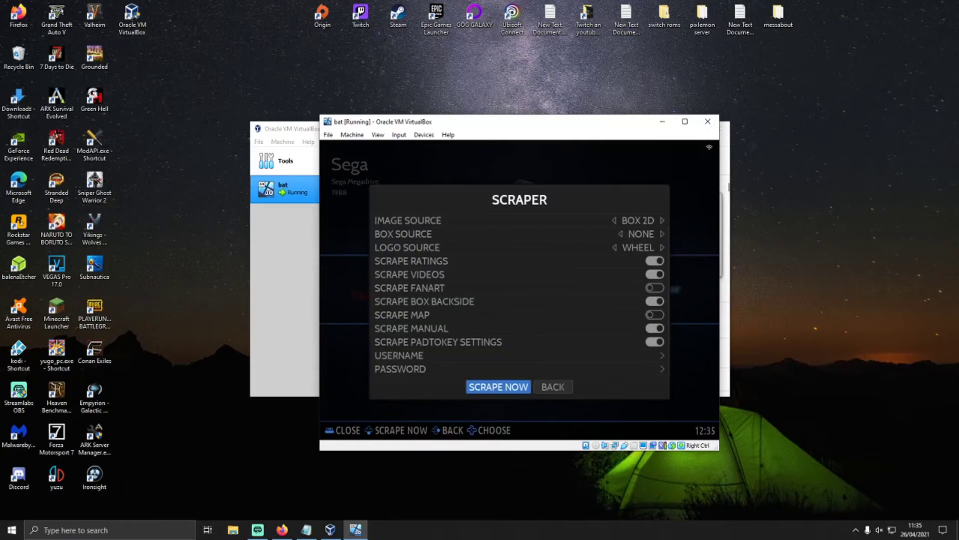
# Step: Check the IP address and internet status in the network settings, then return to the main menu
pyautogui.press('BackSpace')
pyautogui.press('Down')
pyautogui.press('Up')
pyautogui.press('Up')
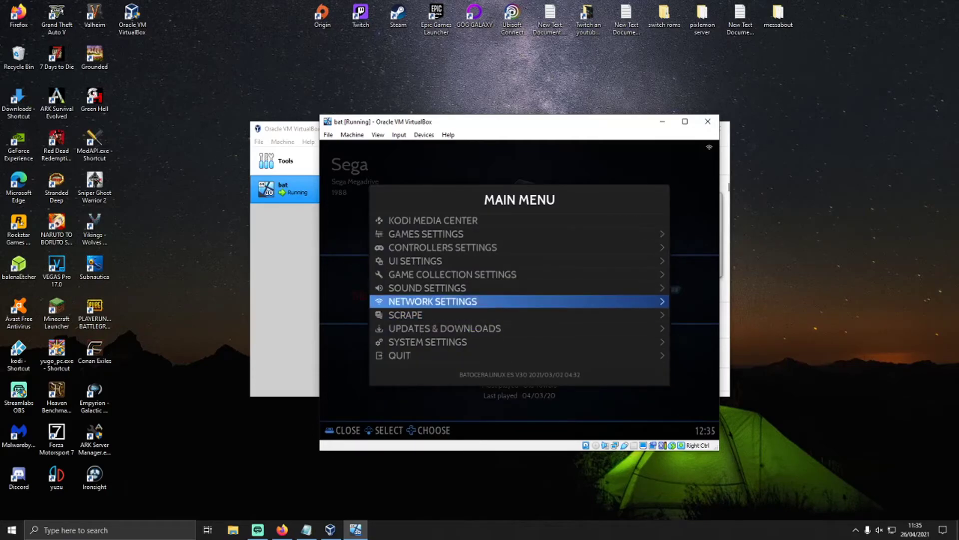
pyautogui.press('Return')
pyautogui.press('Down')
pyautogui.press('Down')
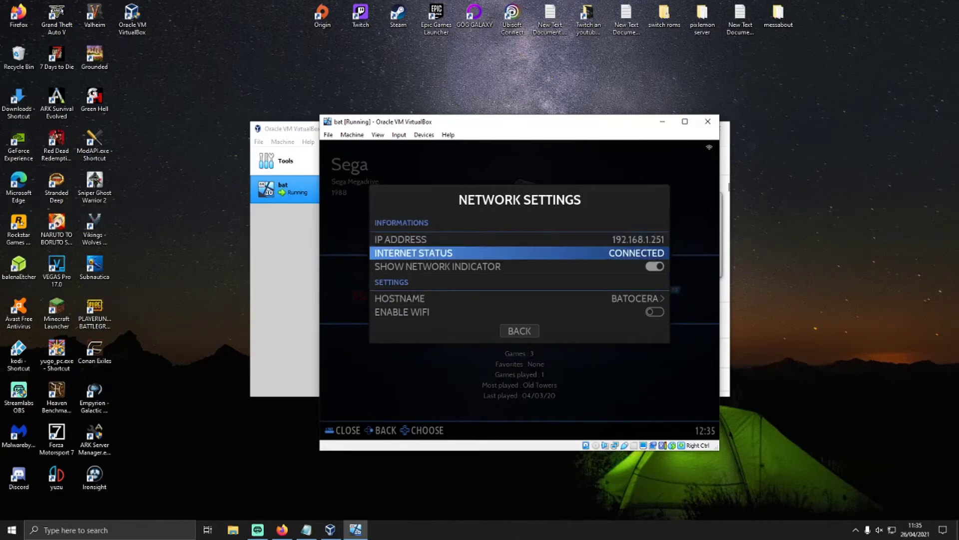
pyautogui.press('Down')
pyautogui.press('Down')
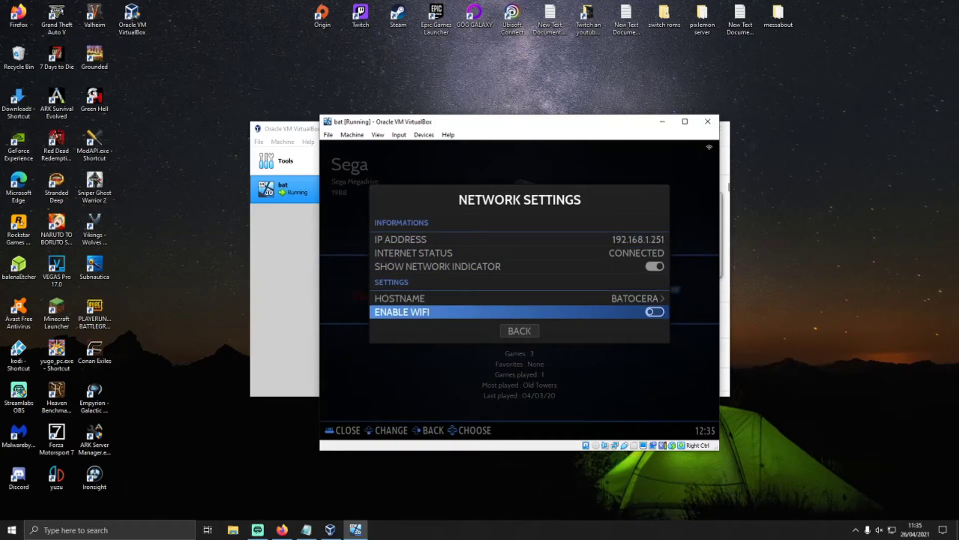
pyautogui.press('Up')
pyautogui.press('Down')
pyautogui.press('Down')
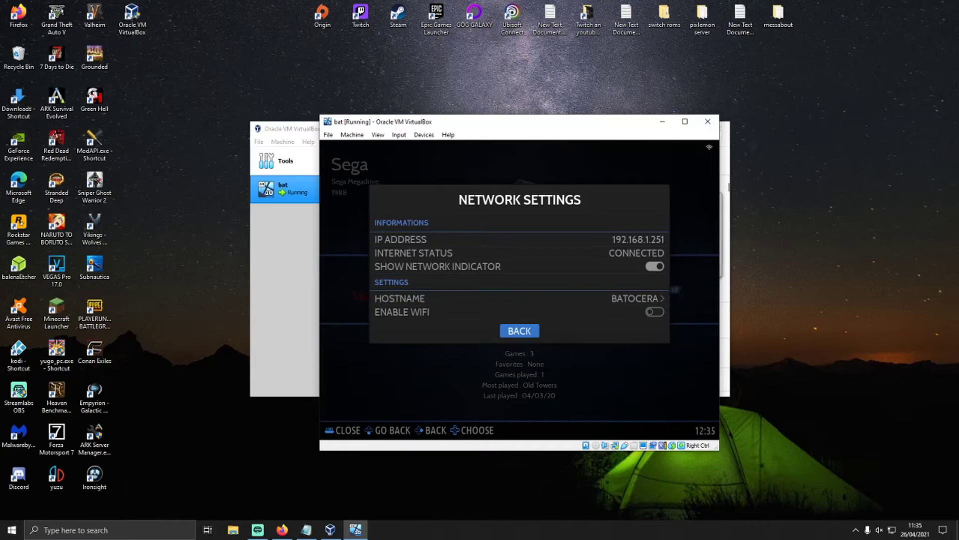
pyautogui.press('Up')
pyautogui.press('Up')
pyautogui.press('Up')
pyautogui.press('Up')
pyautogui.press('Up')
pyautogui.press('Up')
pyautogui.press('Down')
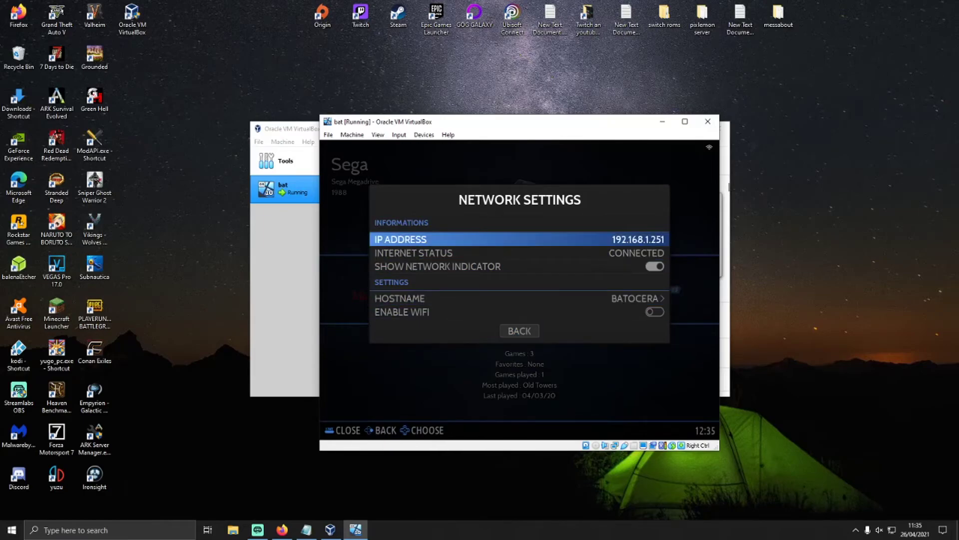
pyautogui.press('Down')
pyautogui.press('Down')
pyautogui.press('Down')
pyautogui.press('Down')
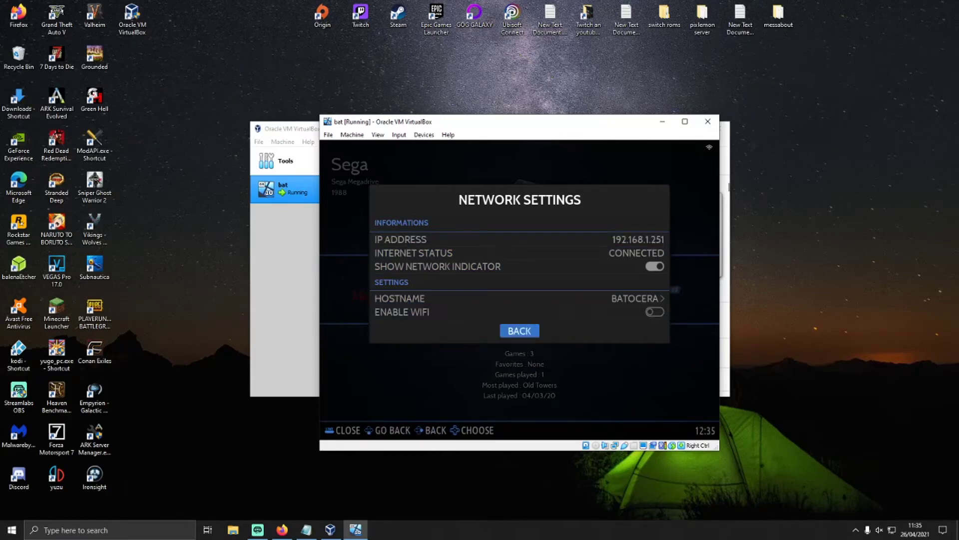
pyautogui.press('Return')
# Step: Start a Batocera software update with the Stable update type
pyautogui.press('Down')
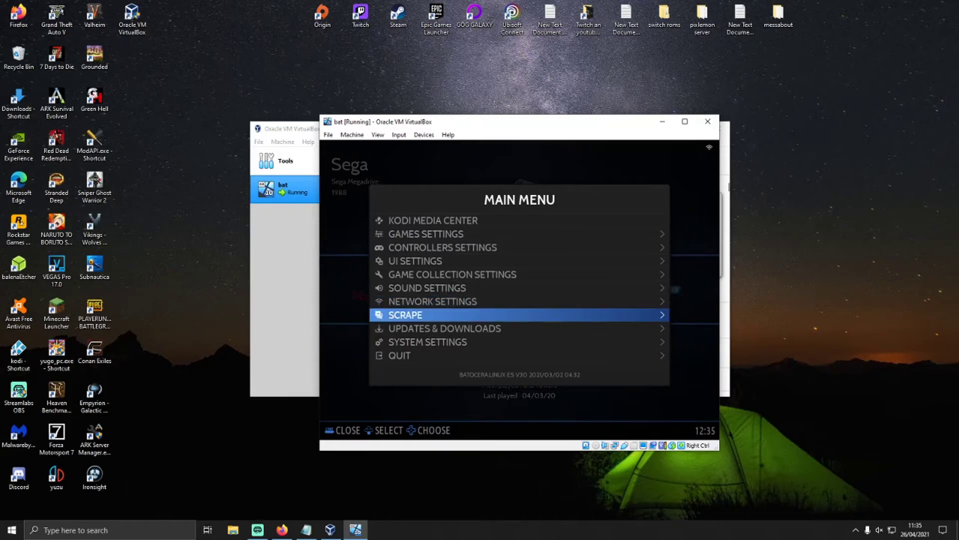
pyautogui.press('Down')
pyautogui.press('Return')
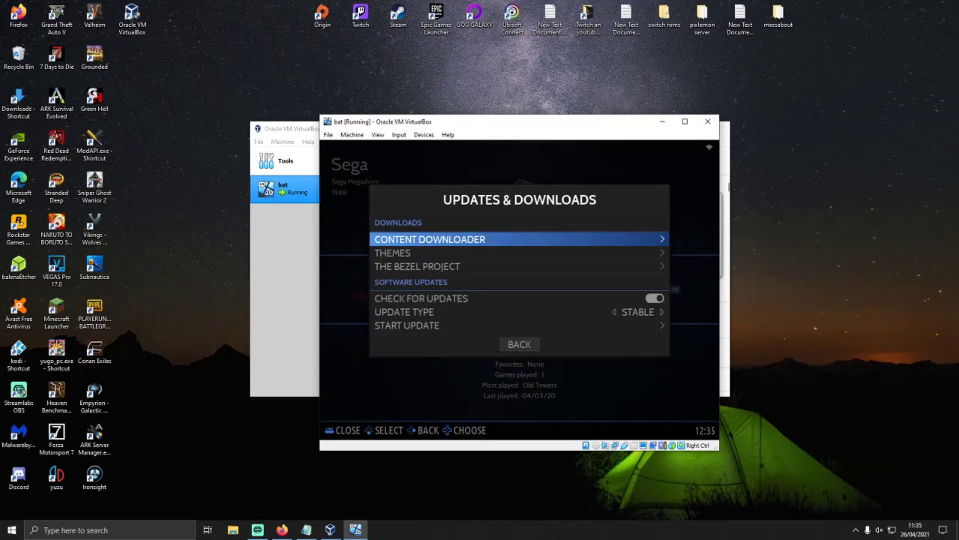
pyautogui.press('Down')
pyautogui.press('Down')
pyautogui.press('Down')
pyautogui.press('Down')
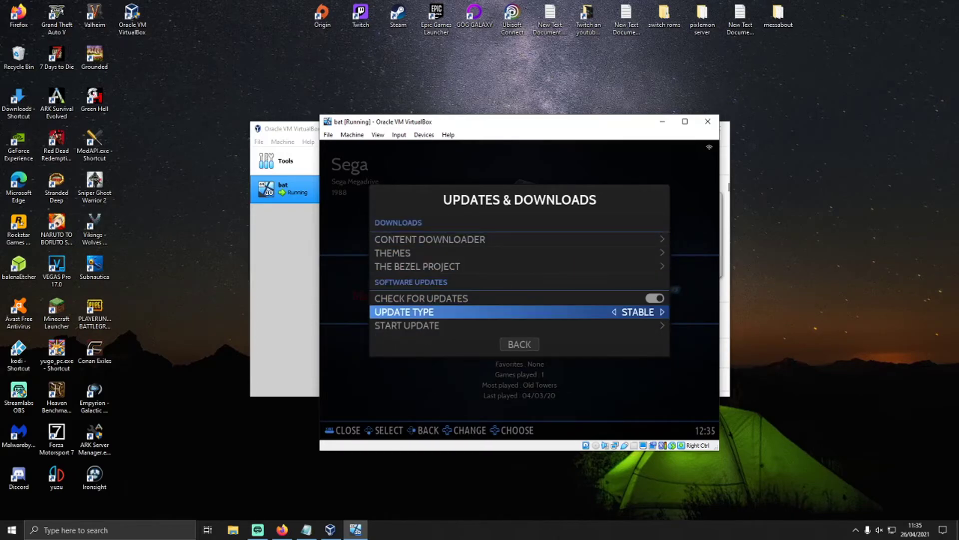
pyautogui.press('Down')
pyautogui.press('Up')
pyautogui.press('Up')
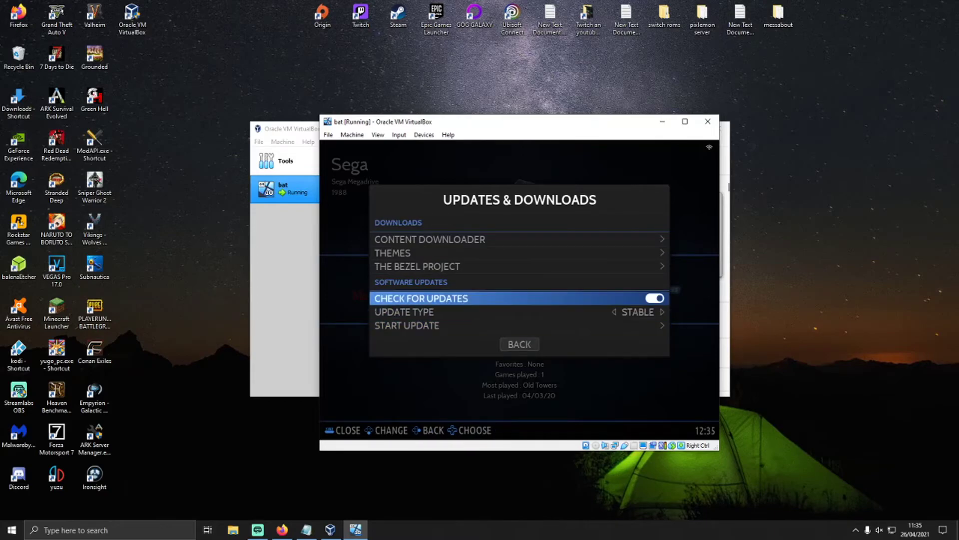
pyautogui.press('Down')
pyautogui.press('Down')
pyautogui.press('Return')
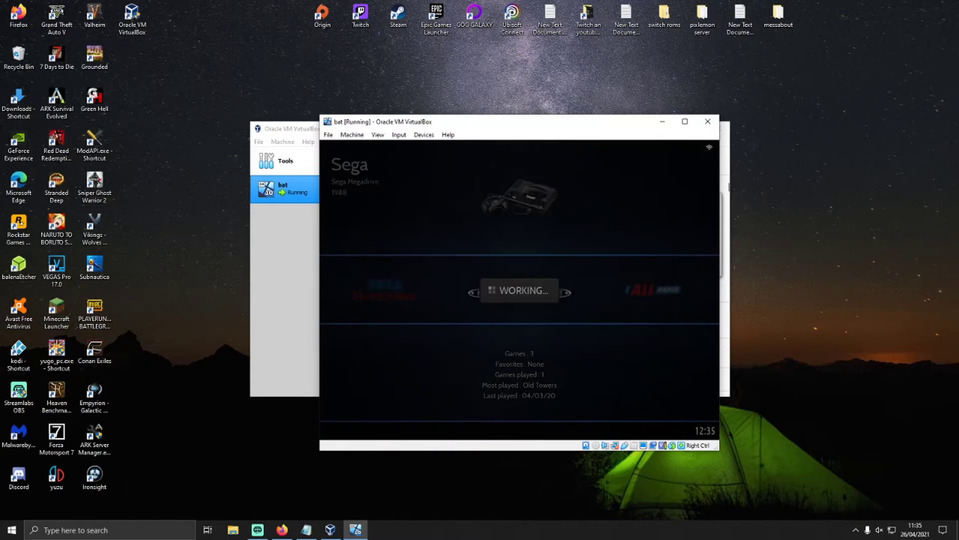
# Step: Leave the software update and return from the updates and downloads settings to the main menu
pyautogui.press('Return')
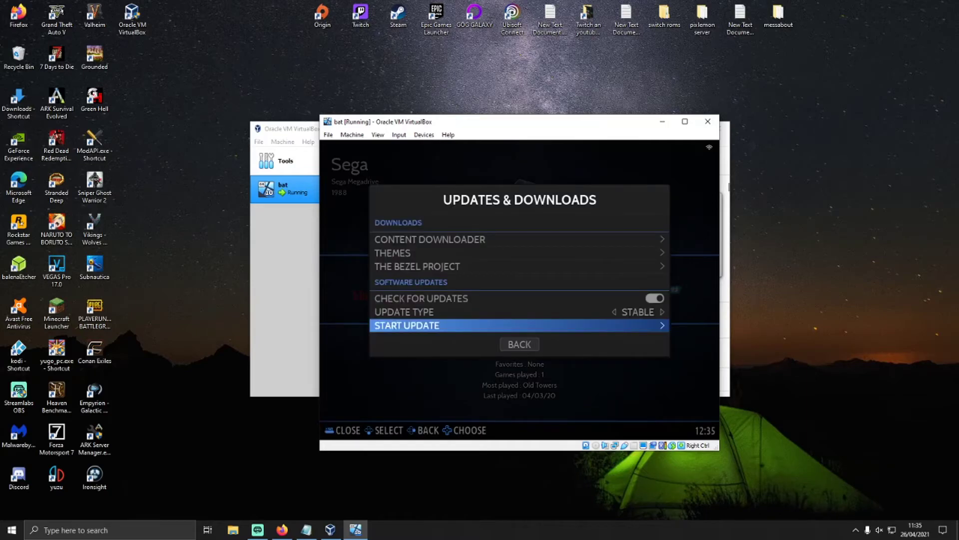
pyautogui.press('Up')
pyautogui.press('Up')
pyautogui.press('Up')
pyautogui.press('Up')
pyautogui.press('Up')
pyautogui.press('Up')
pyautogui.press('Return')
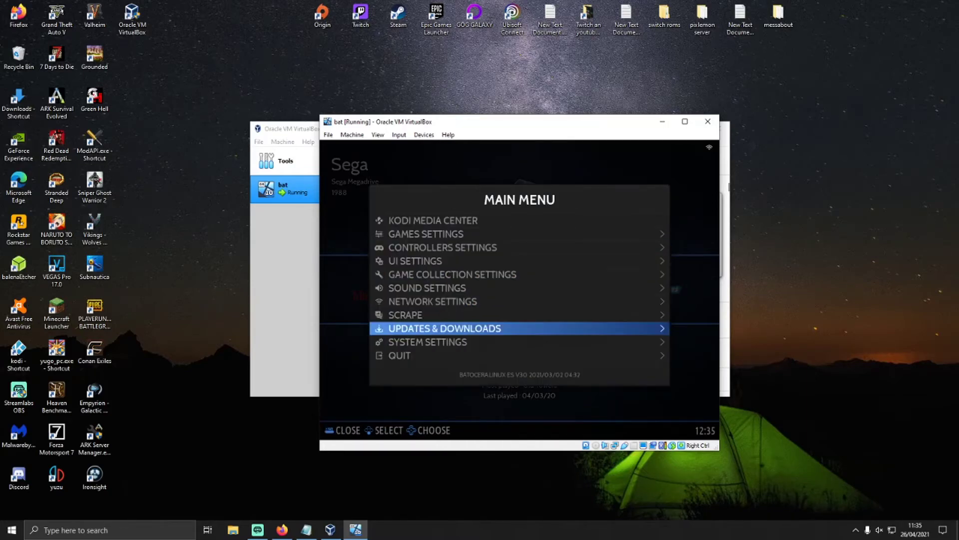
# Step: Open the scraper settings and turn off scraping of manuals and box backsides
pyautogui.press('Up')
pyautogui.press('Up')
pyautogui.press('Up')
pyautogui.press('Up')
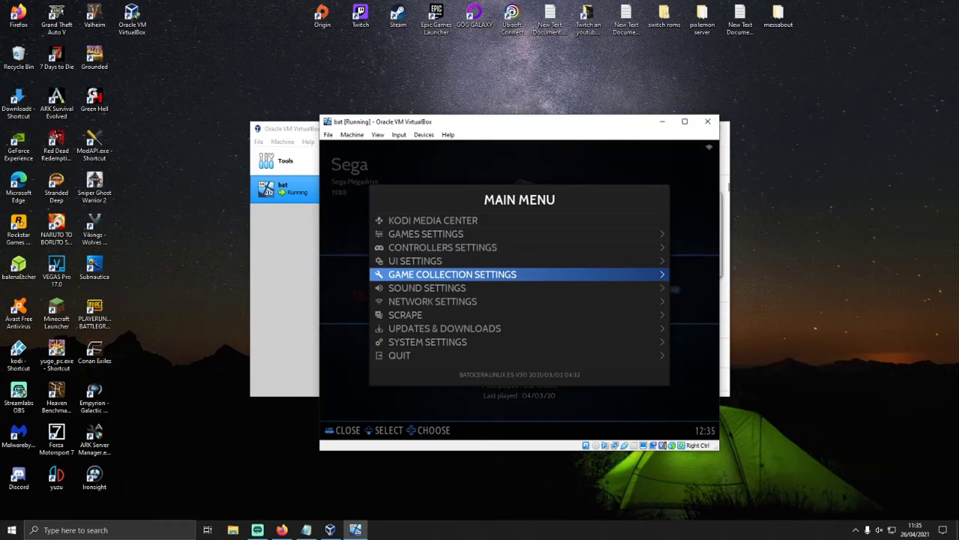
pyautogui.press('Down')
pyautogui.press('Down')
pyautogui.press('Down')
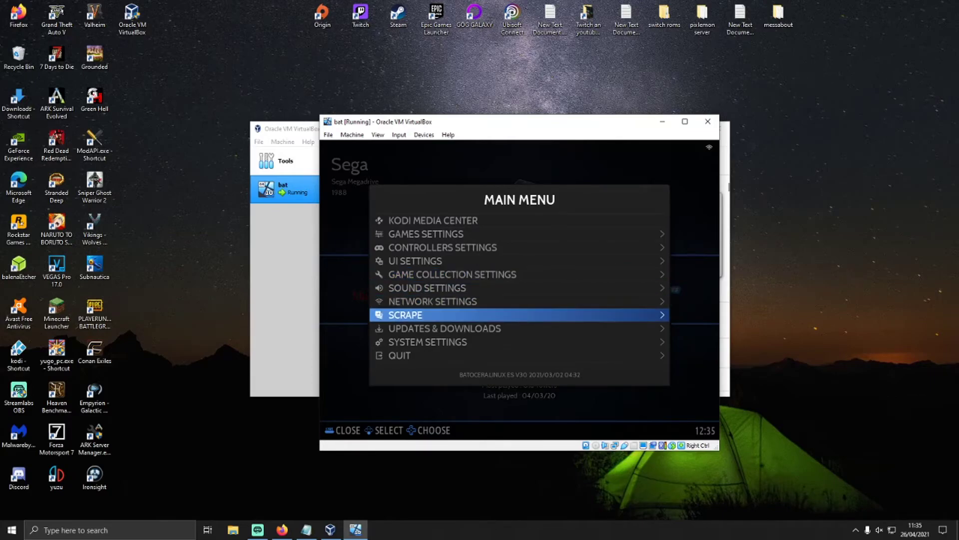
pyautogui.press('Return')
pyautogui.press('Down')
pyautogui.press('Down')
pyautogui.press('Down')
pyautogui.press('Down')
pyautogui.press('Down')
pyautogui.press('Down')
pyautogui.press('Down')
pyautogui.press('Down')
pyautogui.press('Down')
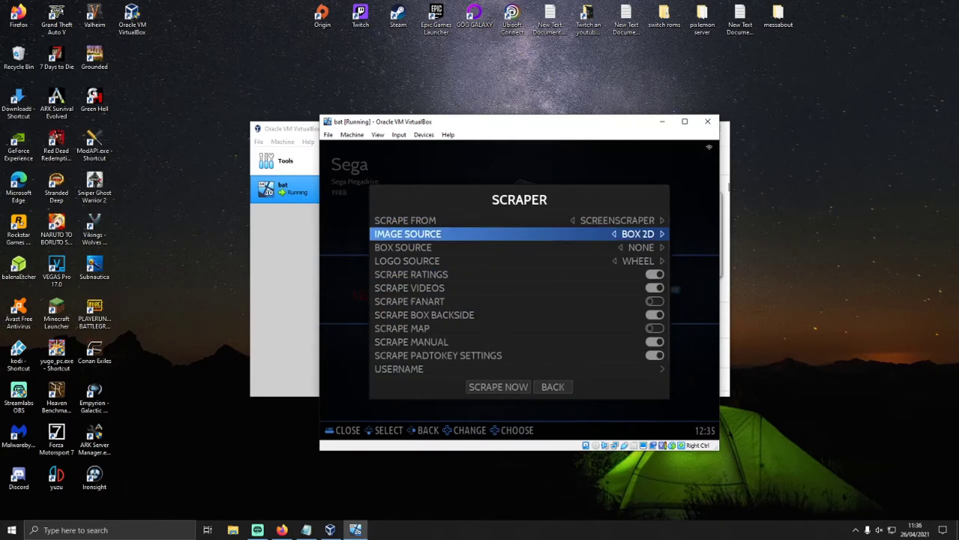
pyautogui.press('Down')
pyautogui.press('Up')
pyautogui.press('Return')
pyautogui.press('Up')
pyautogui.press('Up')
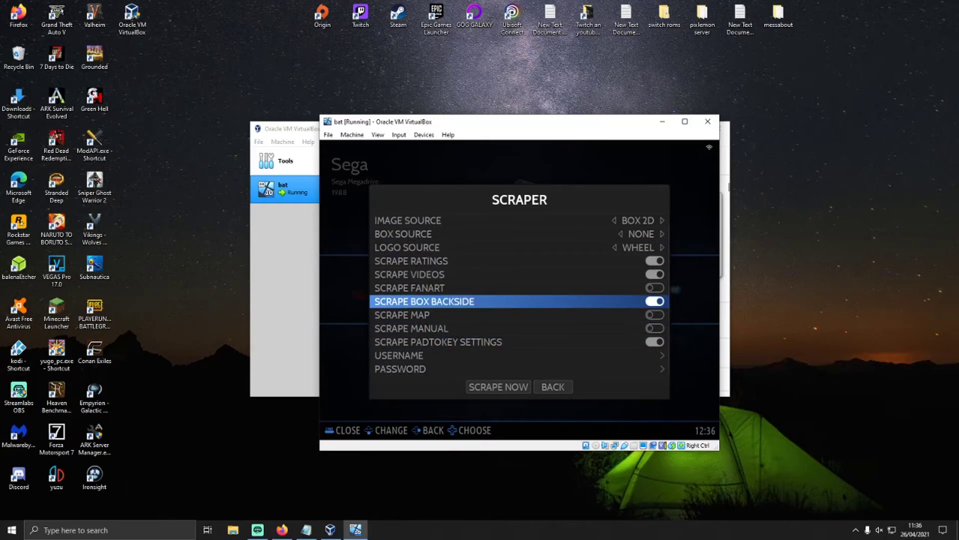
pyautogui.press('Return')
# Step: Try to scrape the 8 selected systems from ScreenScraper with the Only Missing Medias filter
pyautogui.press('Up')
pyautogui.press('Up')
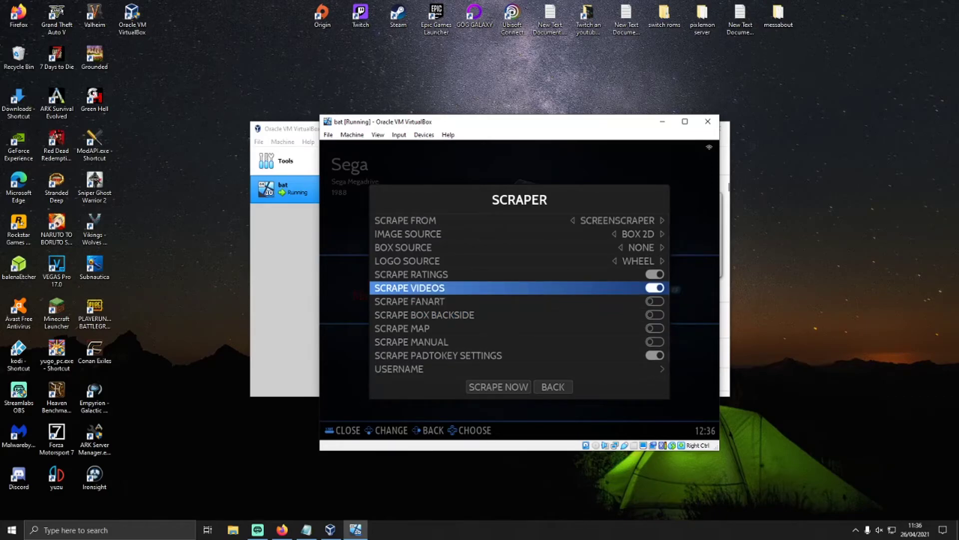
pyautogui.press('Down')
pyautogui.press('Down')
pyautogui.press('Down')
pyautogui.press('Down')
pyautogui.press('Down')
pyautogui.press('Down')
pyautogui.press('Down')
pyautogui.press('Down')
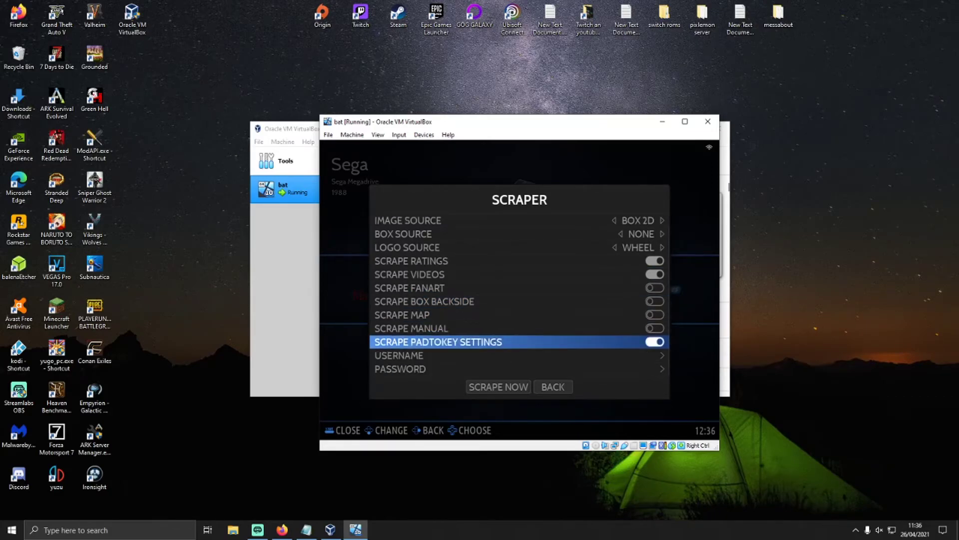
pyautogui.press('Return')
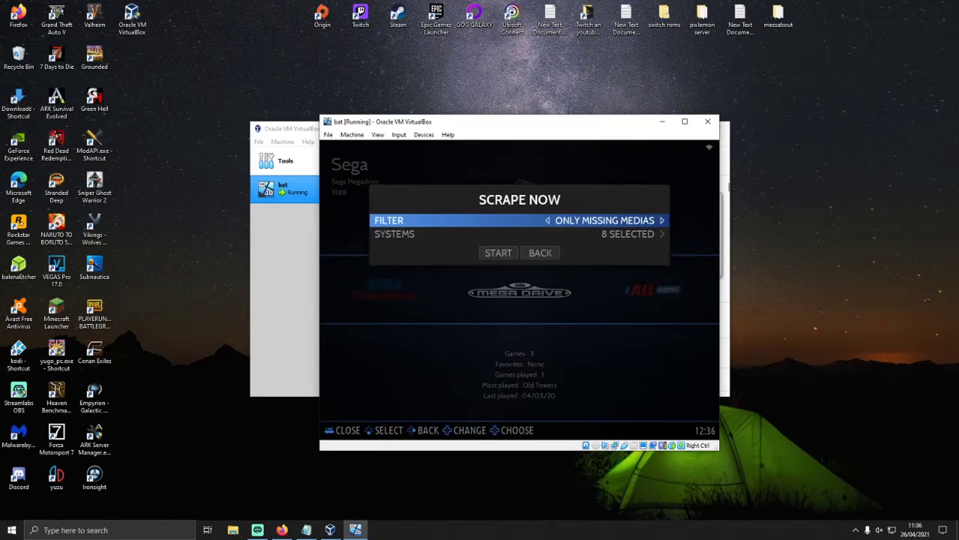
pyautogui.press('Down')
pyautogui.press('Down')
pyautogui.press('Return')
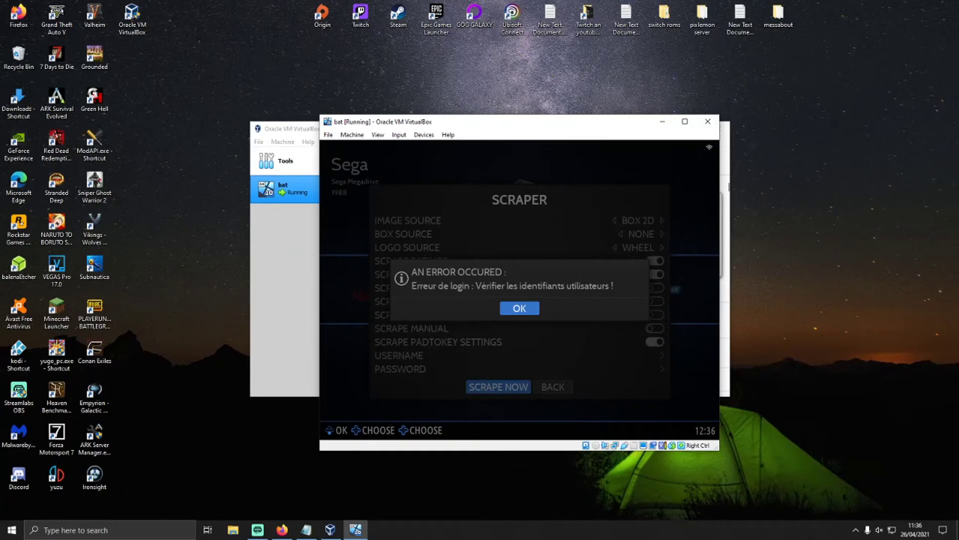
pyautogui.press('Return')
# Step: Set the scraper's box source to Box 2D
pyautogui.press('Up')
pyautogui.press('Up')
pyautogui.press('Up')
pyautogui.press('Up')
pyautogui.press('Up')
pyautogui.press('Up')
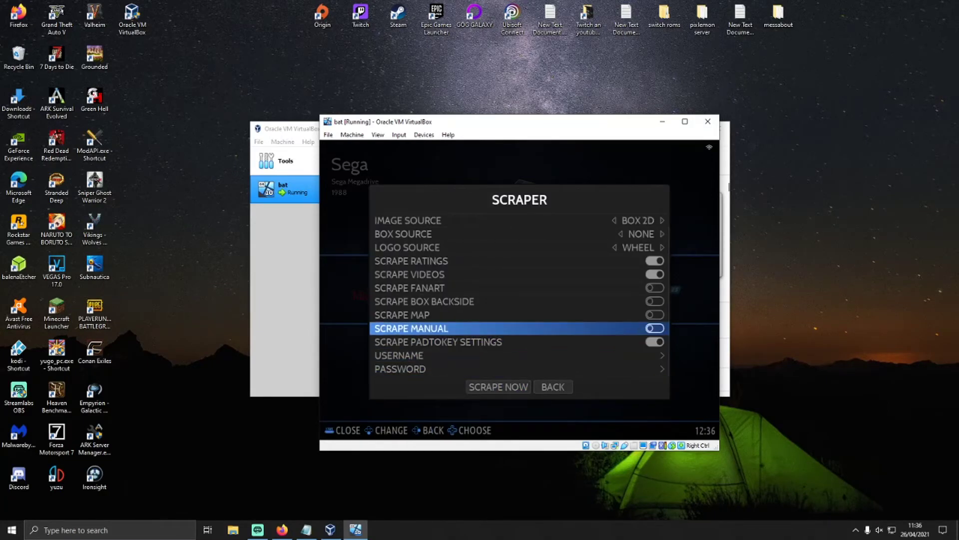
pyautogui.press('Up')
pyautogui.press('Up')
pyautogui.press('Up')
pyautogui.press('Up')
pyautogui.press('Up')
pyautogui.press('Up')
pyautogui.press('Up')
pyautogui.press('Down')
pyautogui.press('Down')
pyautogui.press('Right')
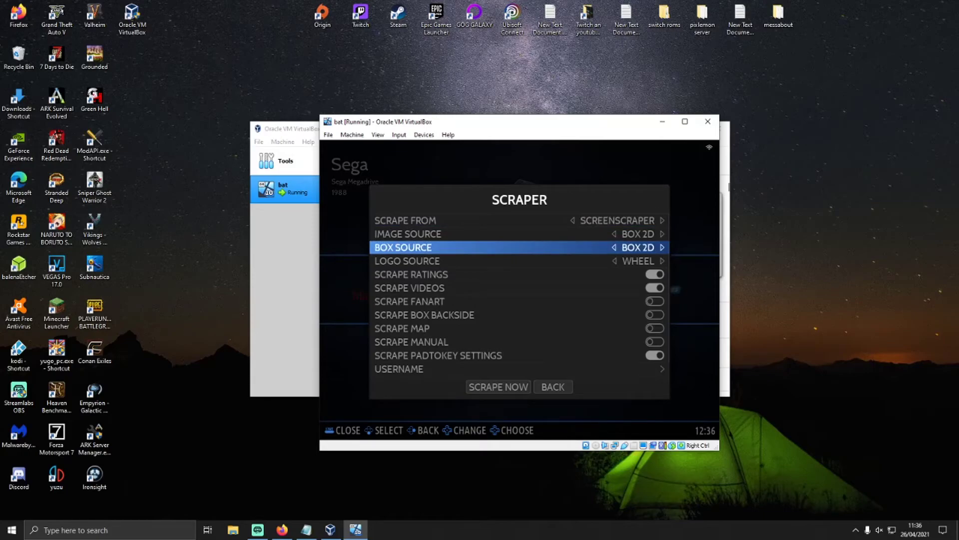
# Step: Retry scraping the selected systems for Only Missing Medias with the Box 2D box source
pyautogui.press('Down')
pyautogui.press('Down')
pyautogui.press('Down')
pyautogui.press('Down')
pyautogui.press('Down')
pyautogui.press('Down')
pyautogui.press('Down')
pyautogui.press('Down')
pyautogui.press('Down')
pyautogui.press('Down')
pyautogui.press('Down')
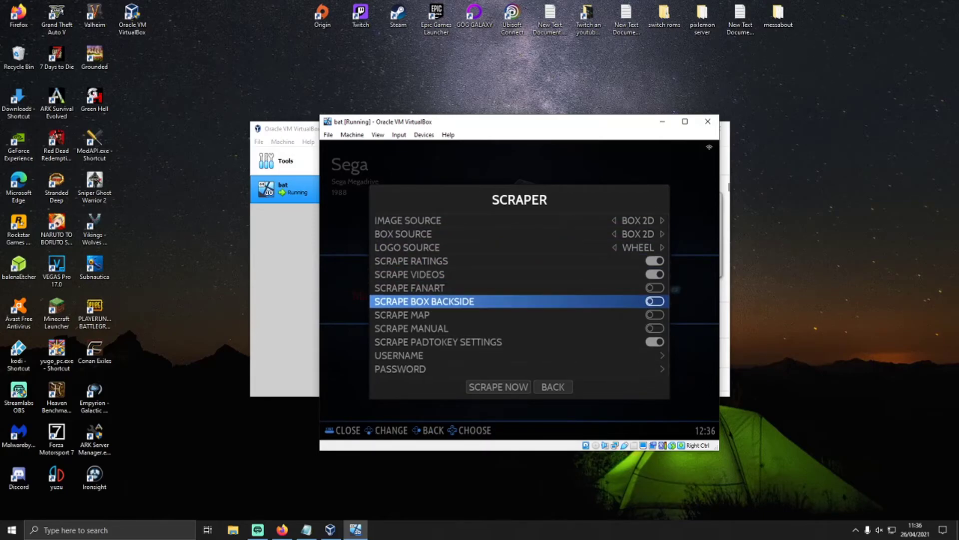
pyautogui.press('Return')
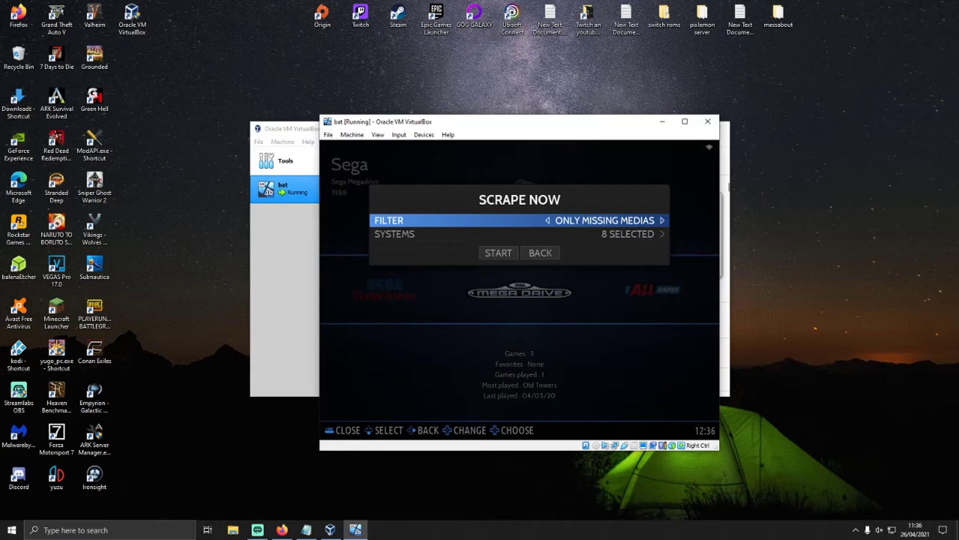
pyautogui.press('Down')
pyautogui.press('Down')
pyautogui.press('Return')
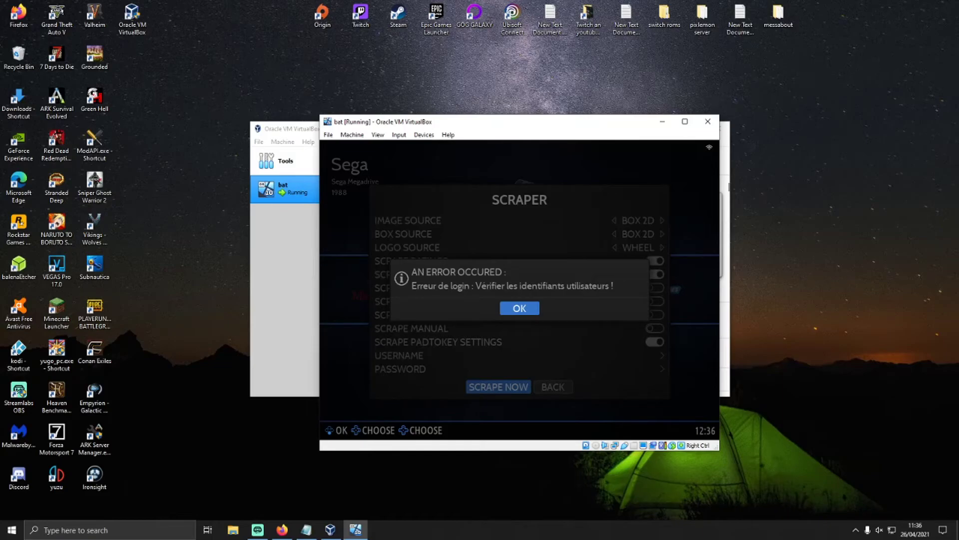
pyautogui.press('Return')
# Step: Look through the ScreenScraper options, from the image sources and media toggles to the username and password entries
pyautogui.press('Up')
pyautogui.press('Up')
pyautogui.press('Up')
pyautogui.press('Up')
pyautogui.press('Up')
pyautogui.press('Up')
pyautogui.press('Up')
pyautogui.press('Up')
pyautogui.press('Up')
pyautogui.press('Up')
pyautogui.press('Up')
pyautogui.press('Up')
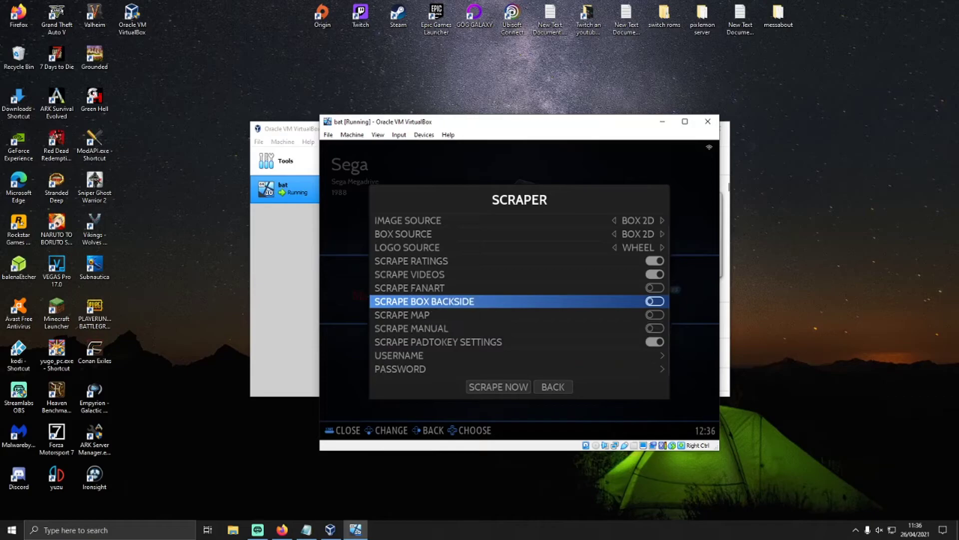
pyautogui.press('Up')
pyautogui.press('Up')
pyautogui.press('Down')
pyautogui.press('Up')
pyautogui.press('Up')
pyautogui.press('Up')
pyautogui.press('Up')
pyautogui.press('Up')
pyautogui.press('Up')
pyautogui.press('Up')
pyautogui.press('Up')
pyautogui.press('Up')
pyautogui.press('Up')
pyautogui.press('Up')
pyautogui.press('Up')
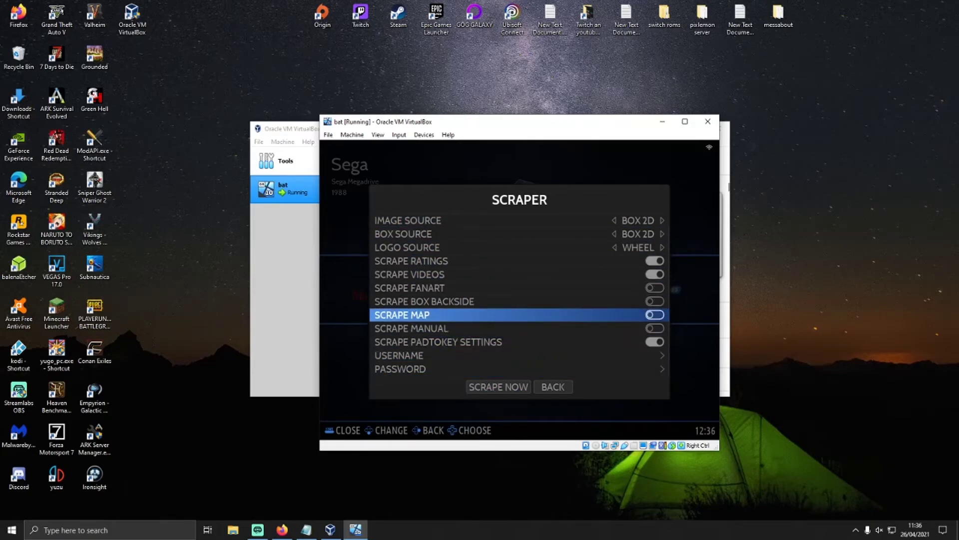
pyautogui.press('Up')
pyautogui.press('Up')
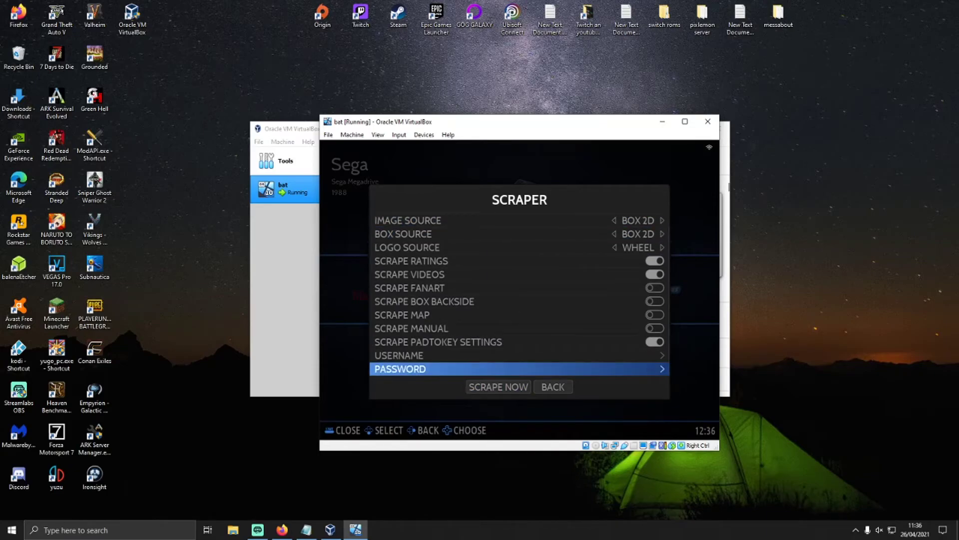
pyautogui.press('Down')
pyautogui.press('Down')
pyautogui.press('Down')
pyautogui.press('Down')
pyautogui.press('Down')
pyautogui.press('Down')
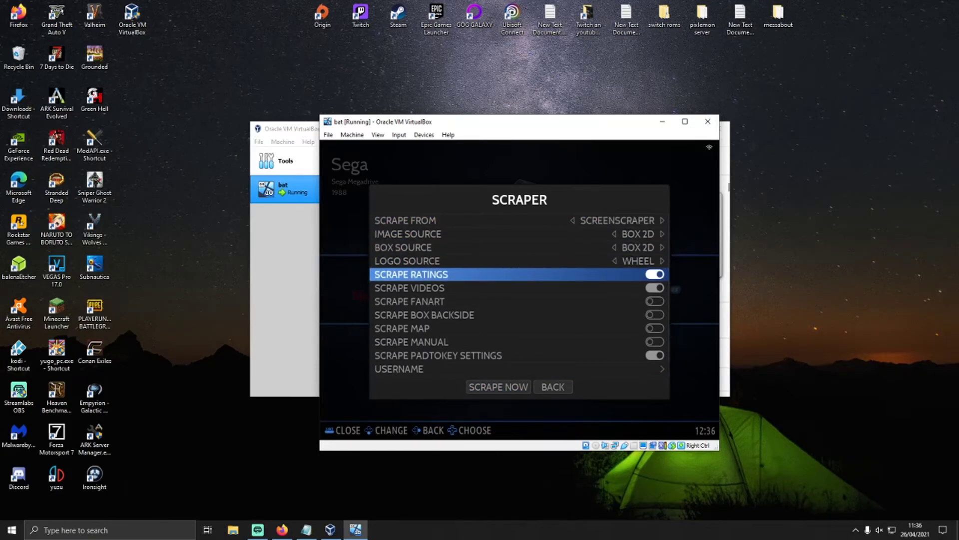
# Step: Compare the available scraping sources and set the scraper to ArcadeDB
pyautogui.press('Up')
pyautogui.press('Up')
pyautogui.press('Up')
pyautogui.press('Up')
pyautogui.press('Right')
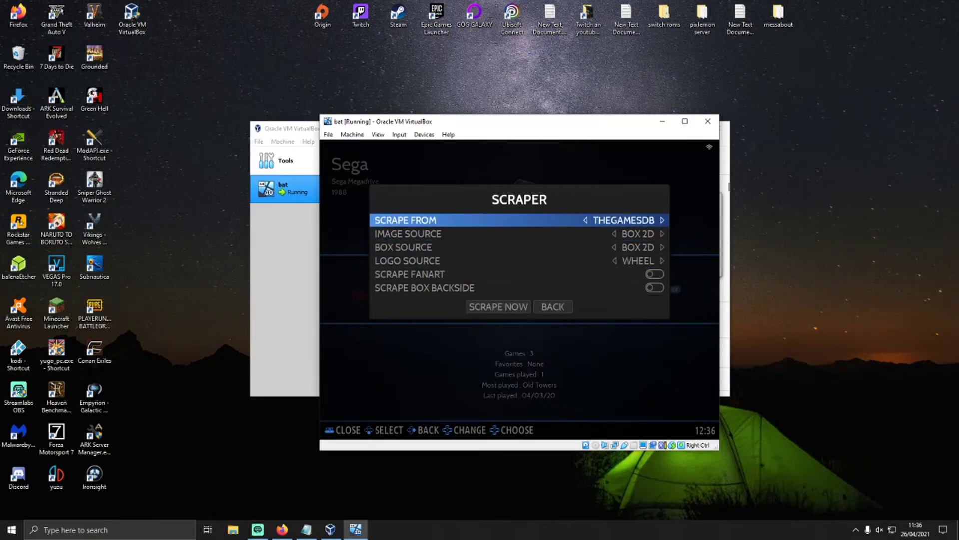
pyautogui.press('Left')
pyautogui.press('Right')
pyautogui.press('Right')
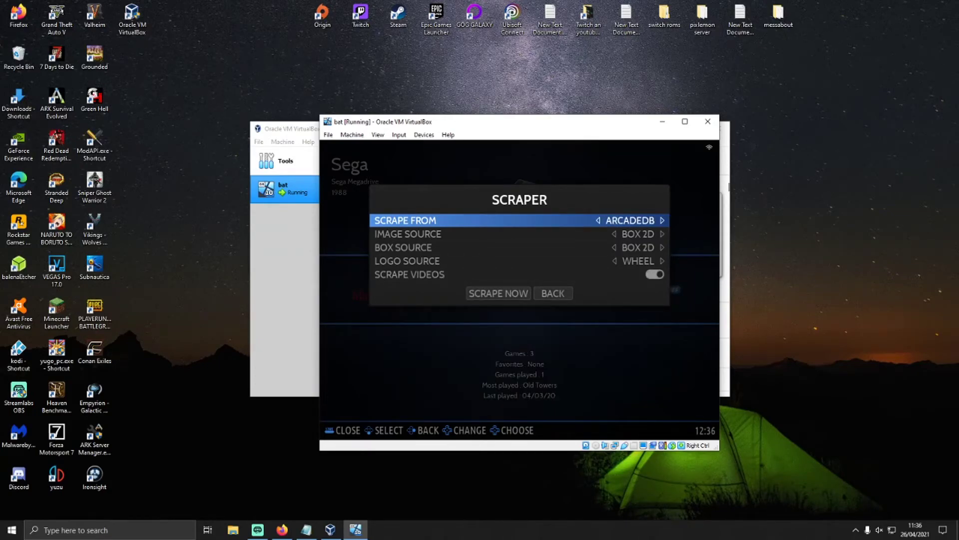
pyautogui.press('Right')
pyautogui.press('Left')
# Step: Try to scrape from ArcadeDB with the filter set to All Games and no systems selected
pyautogui.press('Down')
pyautogui.press('Down')
pyautogui.press('Down')
pyautogui.press('Down')
pyautogui.press('Down')
pyautogui.press('Return')
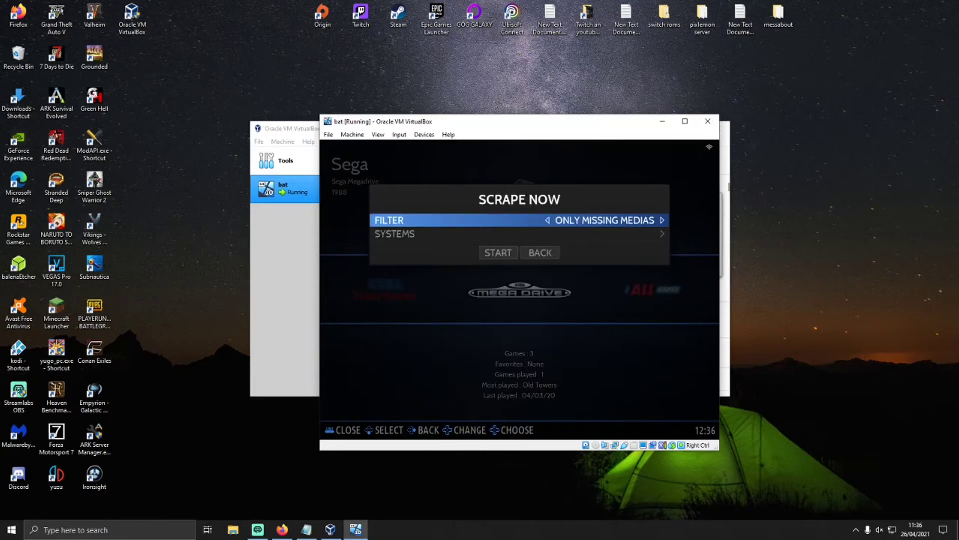
pyautogui.press('Down')
pyautogui.press('Up')
pyautogui.press('Down')
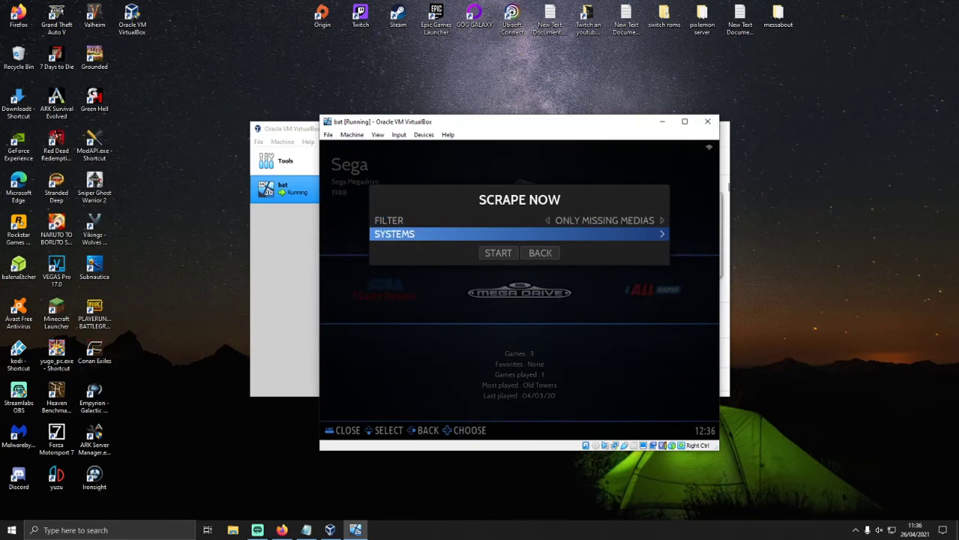
pyautogui.press('Up')
pyautogui.press('Left')
pyautogui.press('Down')
pyautogui.press('Down')
pyautogui.press('Return')
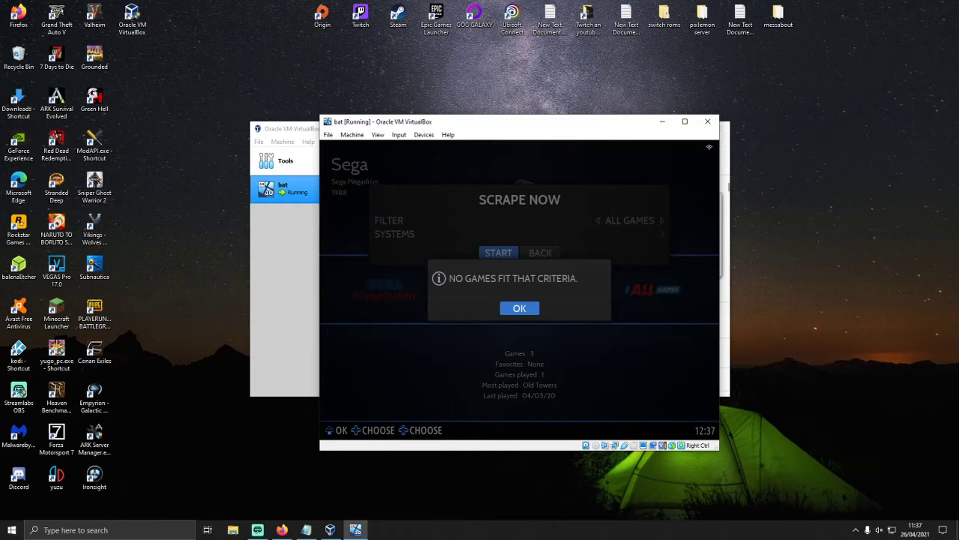
pyautogui.press('Return')
# Step: Set the scrape filter back to Only Missing Medias and return to the scraper settings
pyautogui.press('Up')
pyautogui.press('Up')
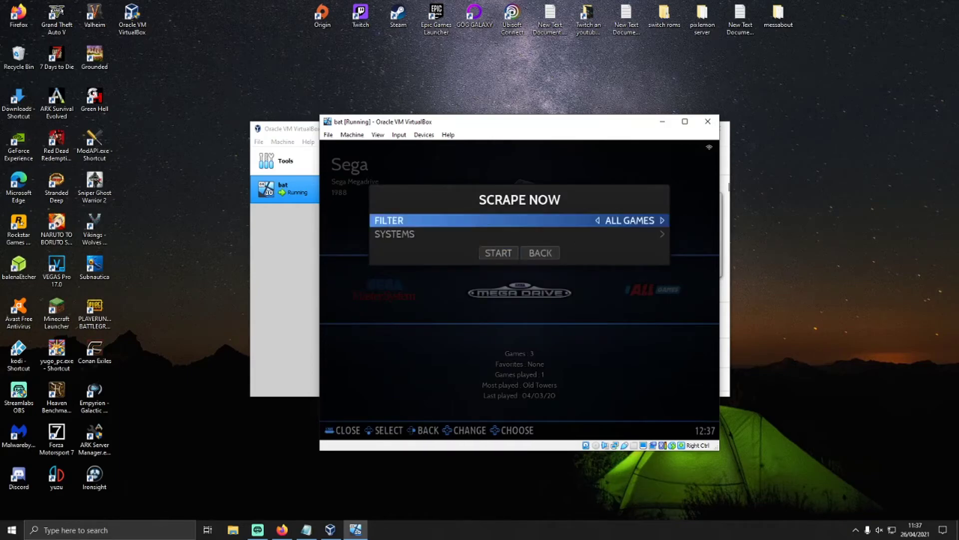
pyautogui.press('Down')
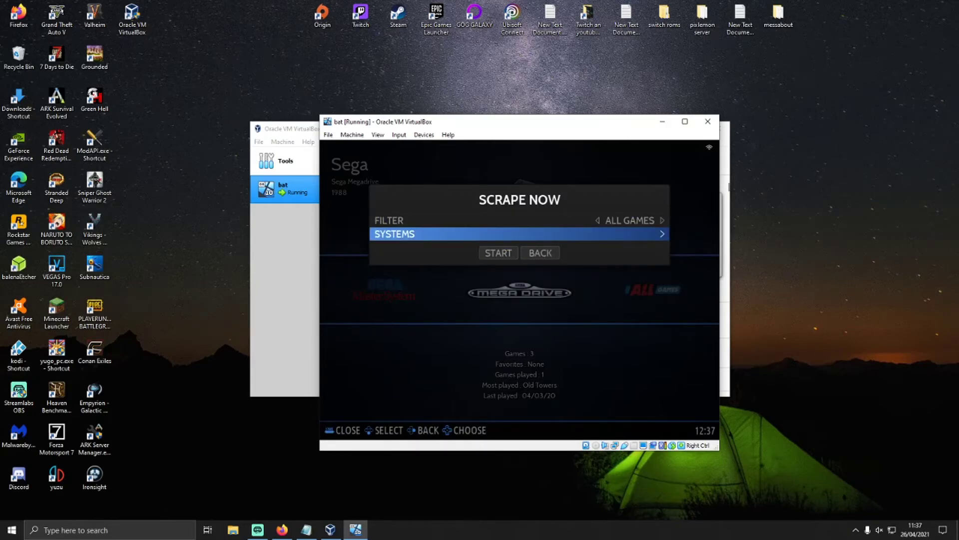
pyautogui.press('Up')
pyautogui.press('Right')
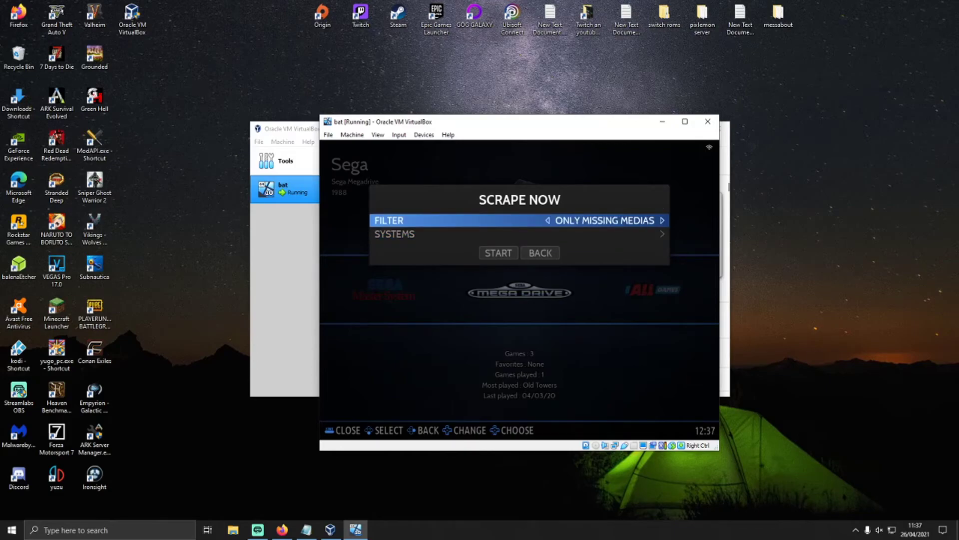
pyautogui.press('BackSpace')
# Step: Set the scraping source to TheGamesDB
pyautogui.press('Up')
pyautogui.press('Up')
pyautogui.press('Up')
pyautogui.press('Up')
pyautogui.press('Up')
pyautogui.press('Right')
pyautogui.press('Left')
pyautogui.press('Left')
# Step: Scrape from TheGamesDB for the preselected systems with the filter set to Only Missing Medias
pyautogui.press('Down')
pyautogui.press('Down')
pyautogui.press('Down')
pyautogui.press('Down')
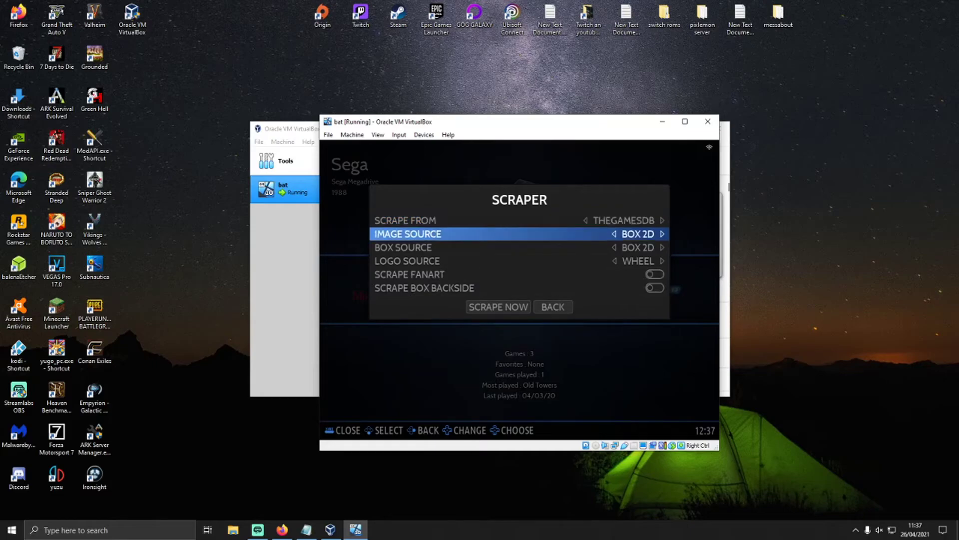
pyautogui.press('Down')
pyautogui.press('Down')
pyautogui.press('Return')
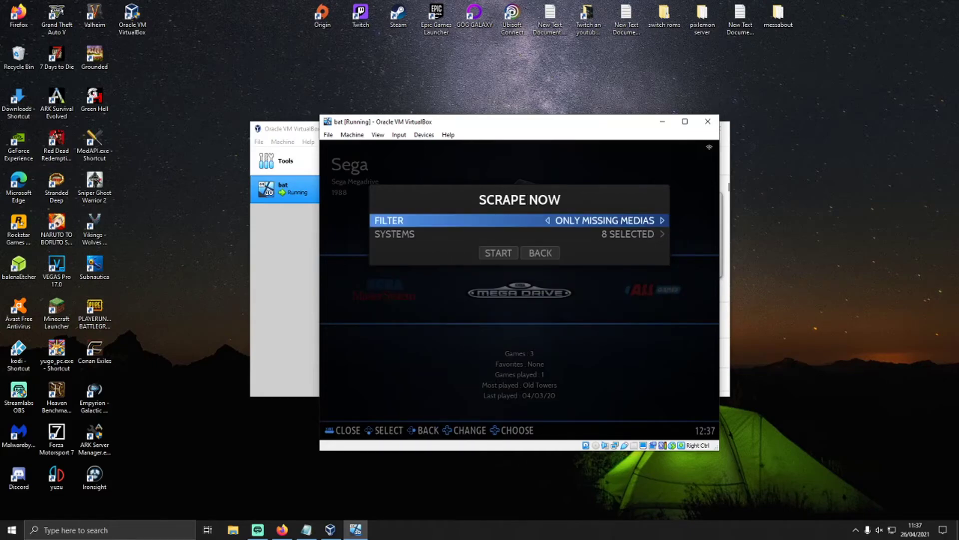
pyautogui.press('Down')
pyautogui.press('Down')
pyautogui.press('Return')
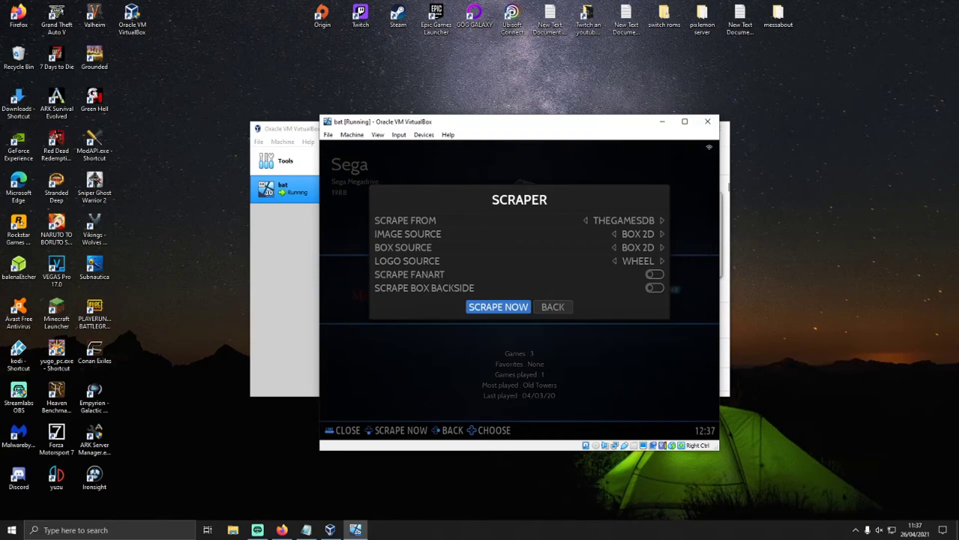
# Step: Leave the scraper settings and update the games lists
pyautogui.press('Right')
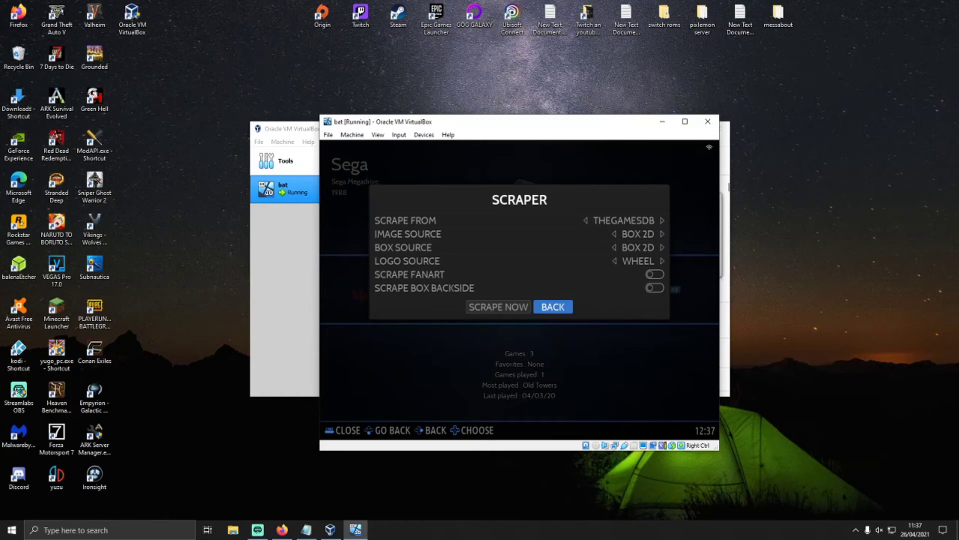
pyautogui.press('Return')
pyautogui.press('Up')
pyautogui.press('Up')
pyautogui.press('Up')
pyautogui.press('Up')
pyautogui.press('Up')
pyautogui.press('Up')
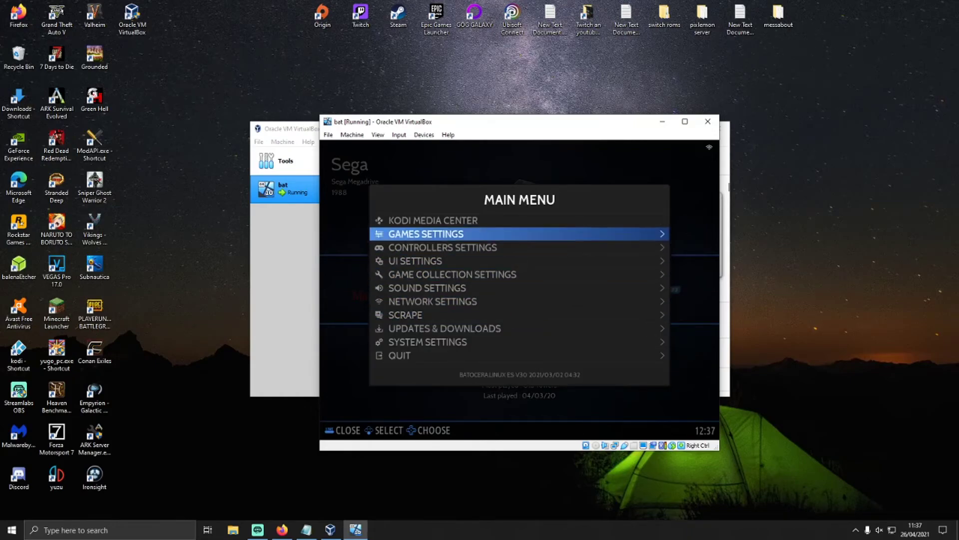
pyautogui.press('Return')
pyautogui.press('Return')
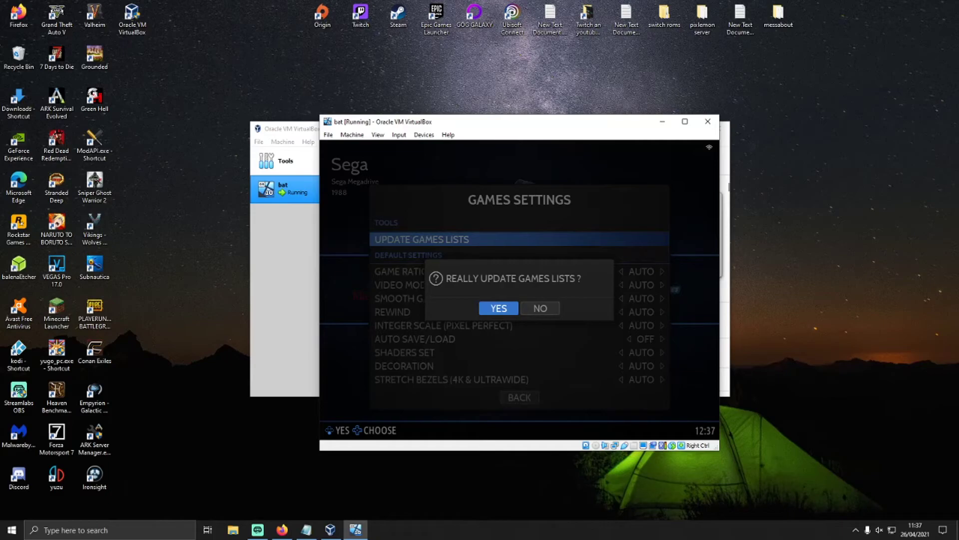
pyautogui.press('Return')
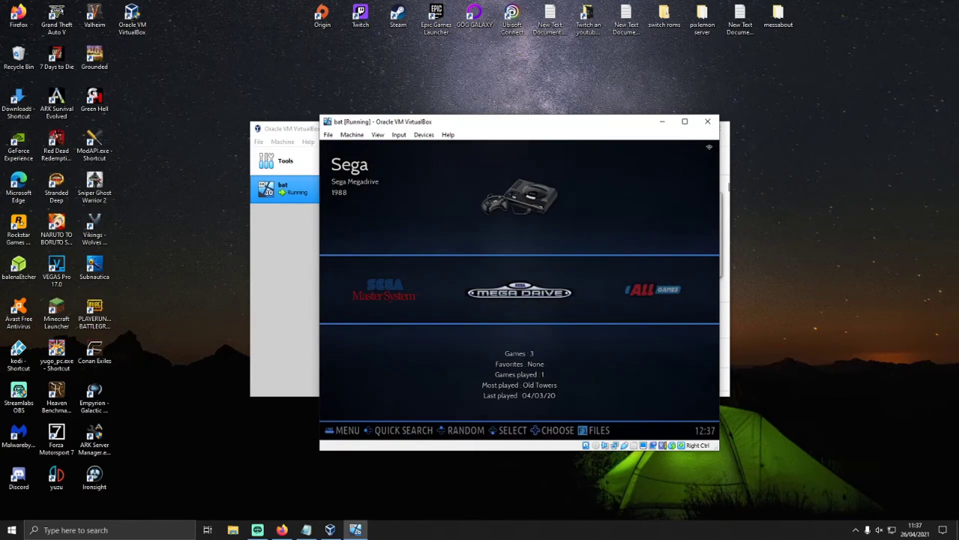
# Step: Check the artwork of the games in the Mega Drive list and return to the system selection
pyautogui.press('Return')
pyautogui.press('Right')
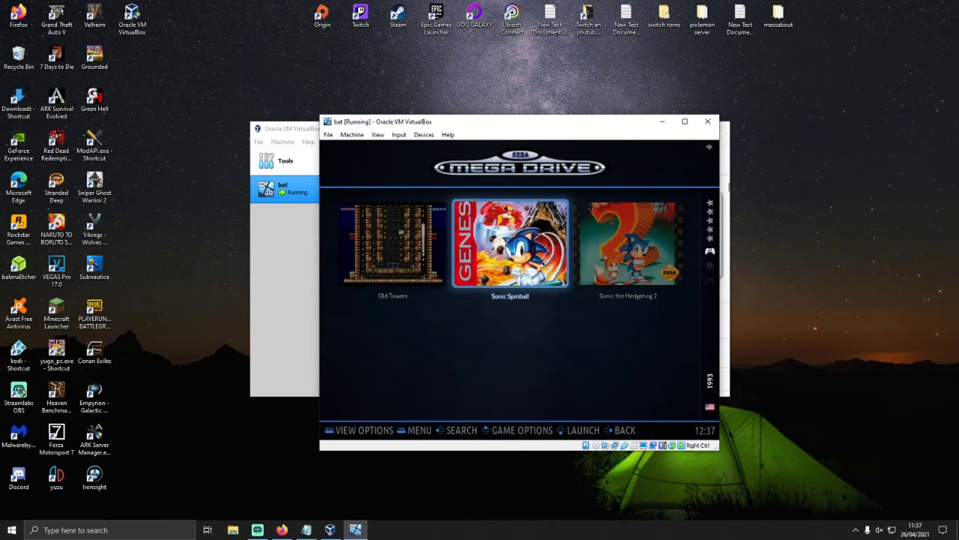
pyautogui.press('Right')
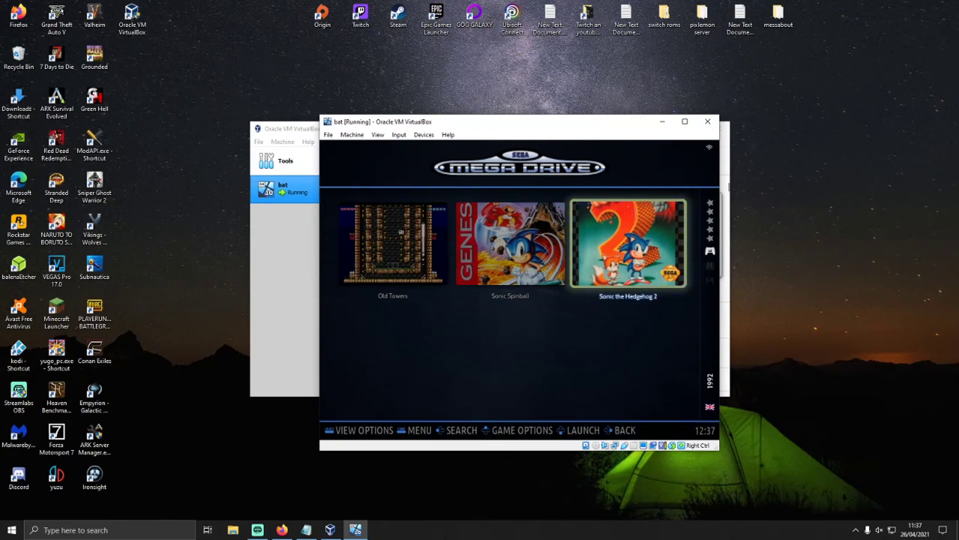
pyautogui.press('Left')
pyautogui.press('Left')
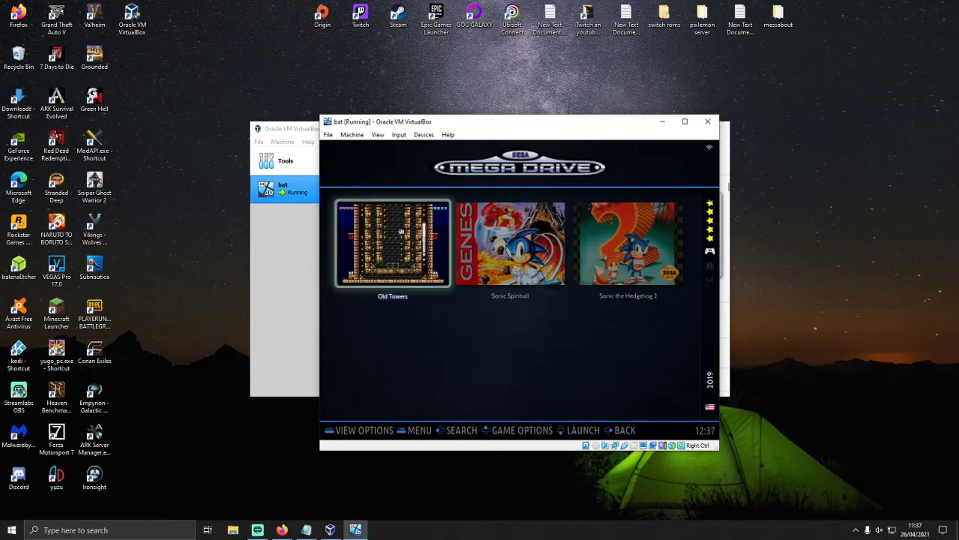
pyautogui.press('Right')
pyautogui.press('Left')
pyautogui.press('Right')
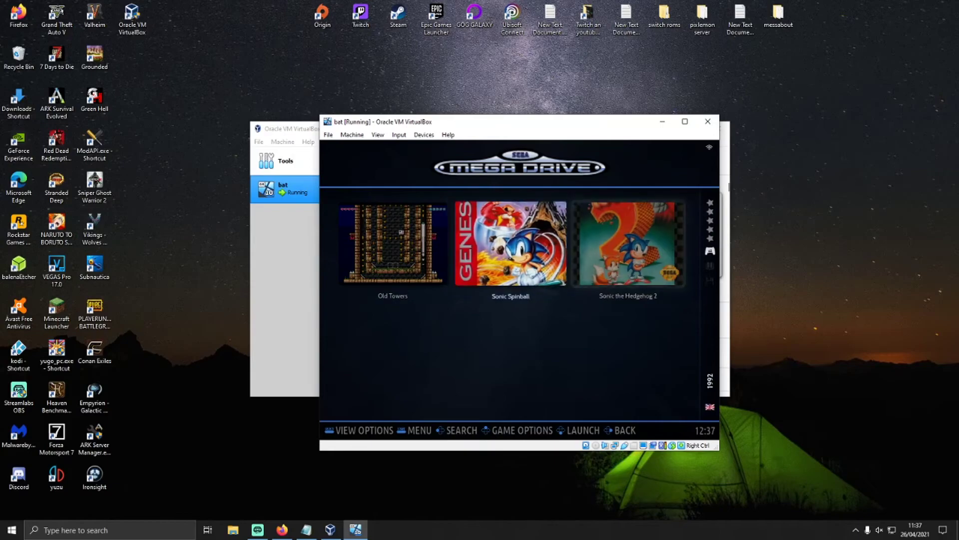
pyautogui.press('Escape')
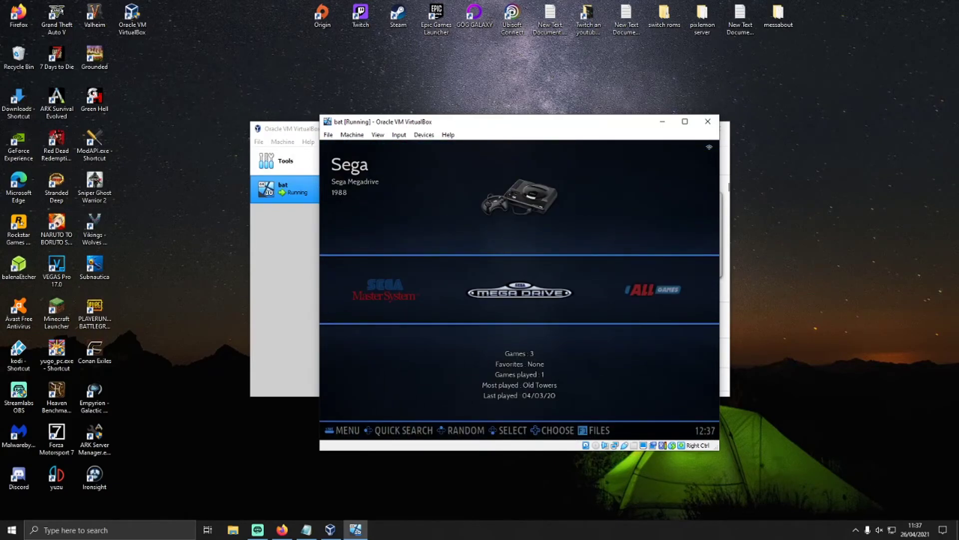
# Step: Open the scraper settings
pyautogui.press('F1')
pyautogui.press('Down')
pyautogui.press('Down')
pyautogui.press('Down')
pyautogui.press('Down')
pyautogui.press('Down')
pyautogui.press('Down')
pyautogui.press('Down')
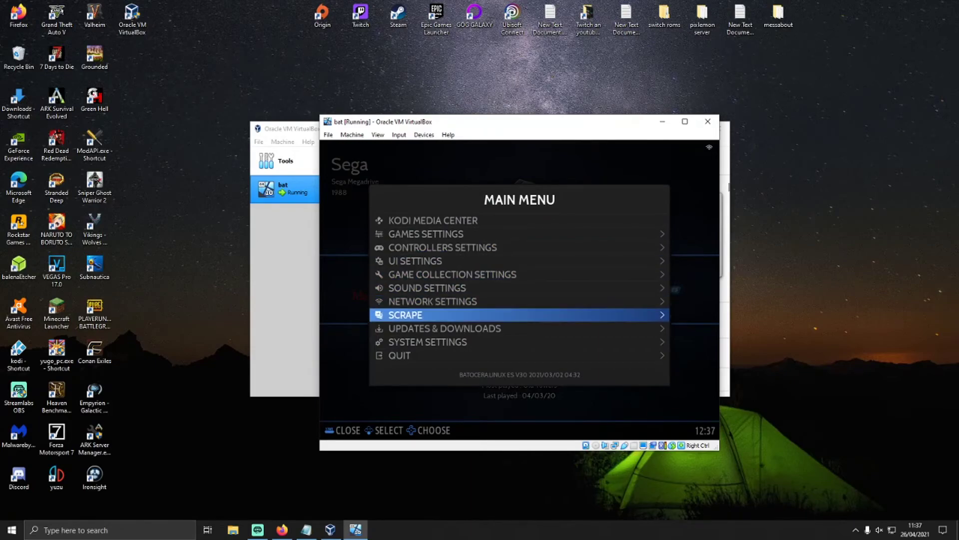
pyautogui.press('Return')
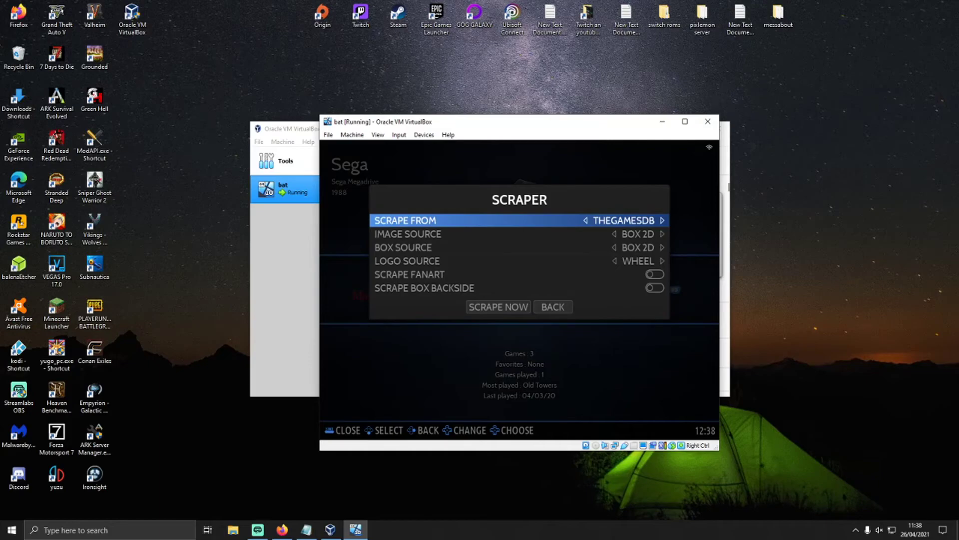
# Step: Try out the image, box and logo source options available for TheGamesDB
pyautogui.press('Down')
pyautogui.press('Right')
pyautogui.press('Left')
pyautogui.press('Left')
pyautogui.press('Left')
pyautogui.press('Left')
pyautogui.press('Left')
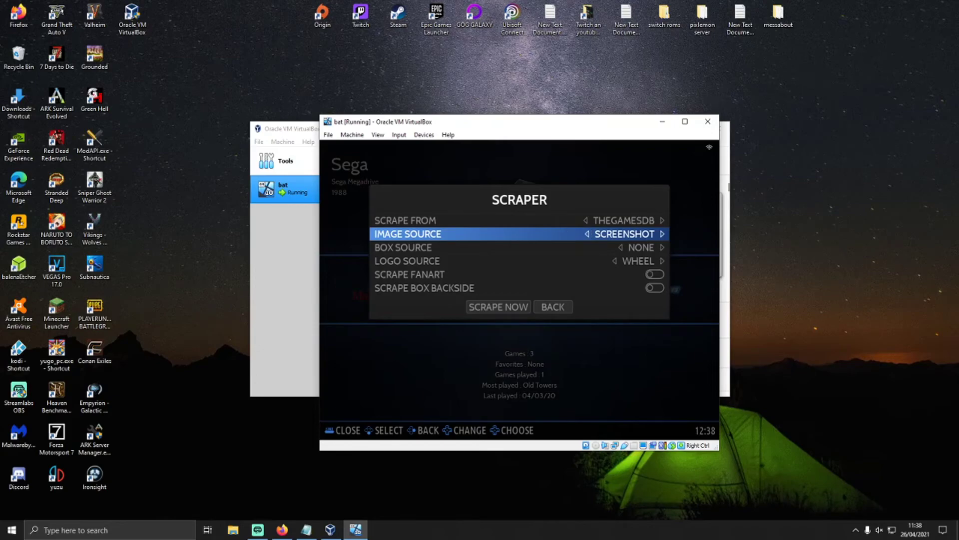
pyautogui.press('Down')
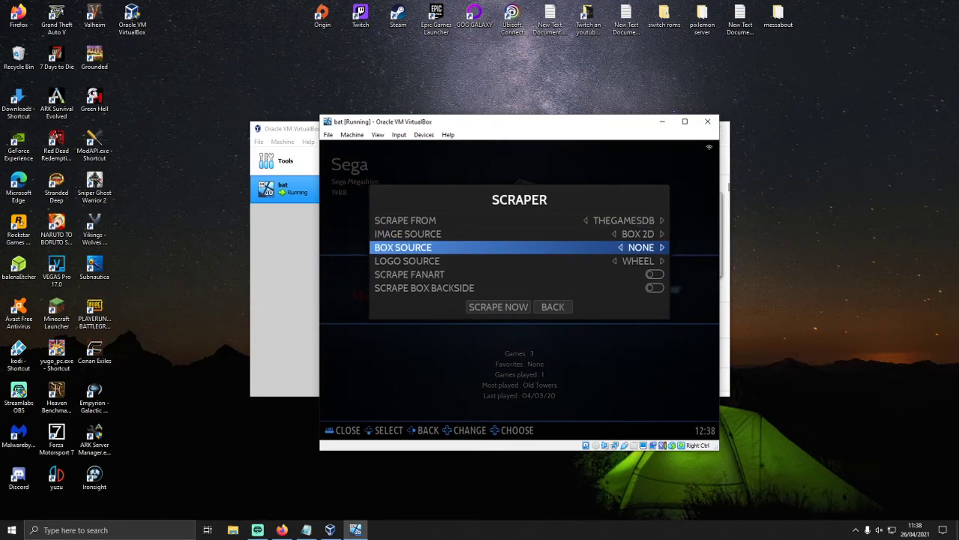
pyautogui.press('Down')
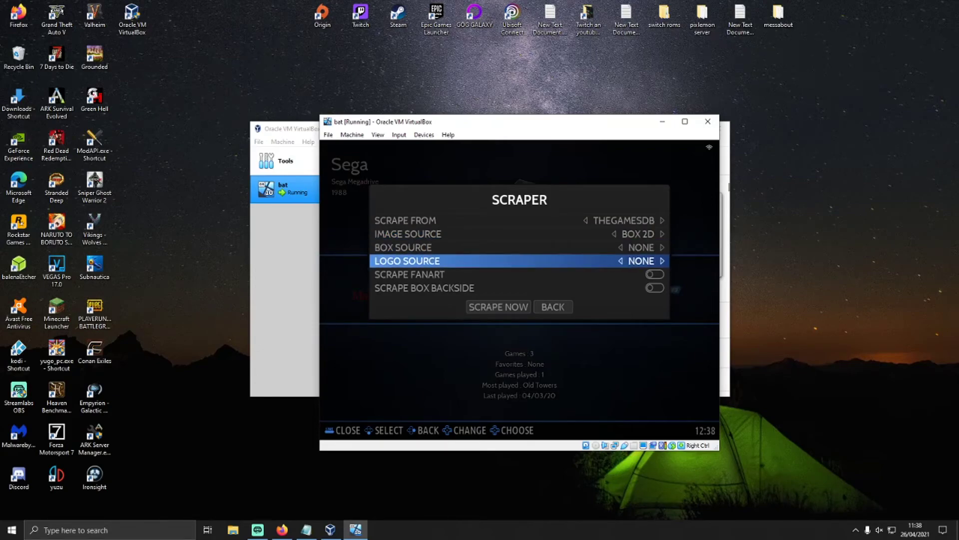
pyautogui.press('Left')
pyautogui.press('Up')
pyautogui.press('Up')
pyautogui.press('Right')
pyautogui.press('Right')
pyautogui.press('Left')
pyautogui.press('Left')
pyautogui.press('Up')
# Step: Set the scraping source to ScreenScraper and examine its media options and account fields
pyautogui.press('Right')
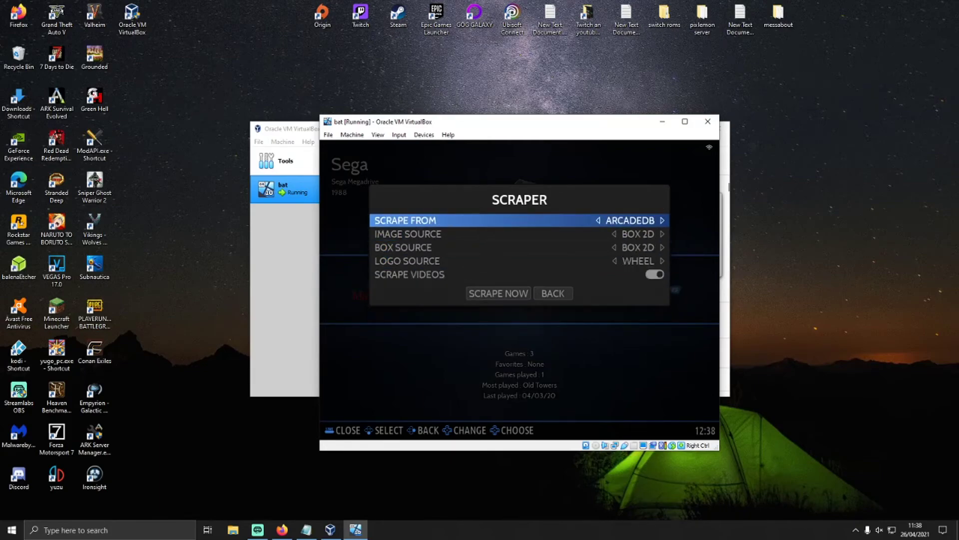
pyautogui.press('Right')
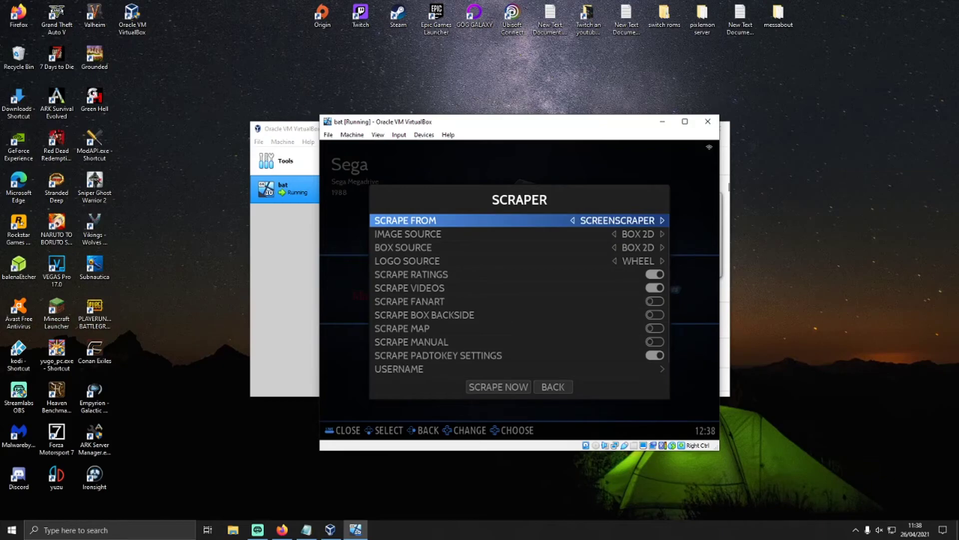
pyautogui.press('Up')
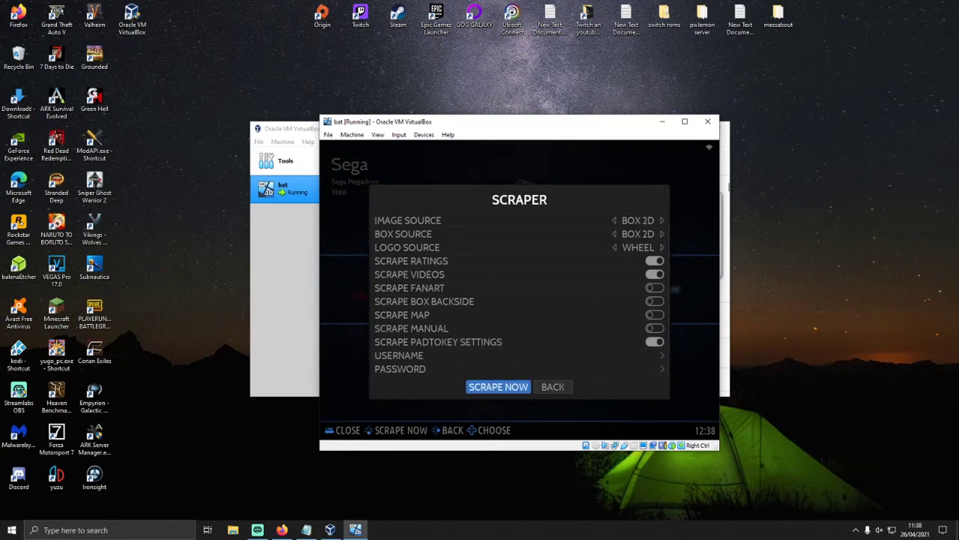
pyautogui.press('Down')
pyautogui.press('Up')
pyautogui.press('Up')
pyautogui.press('Up')
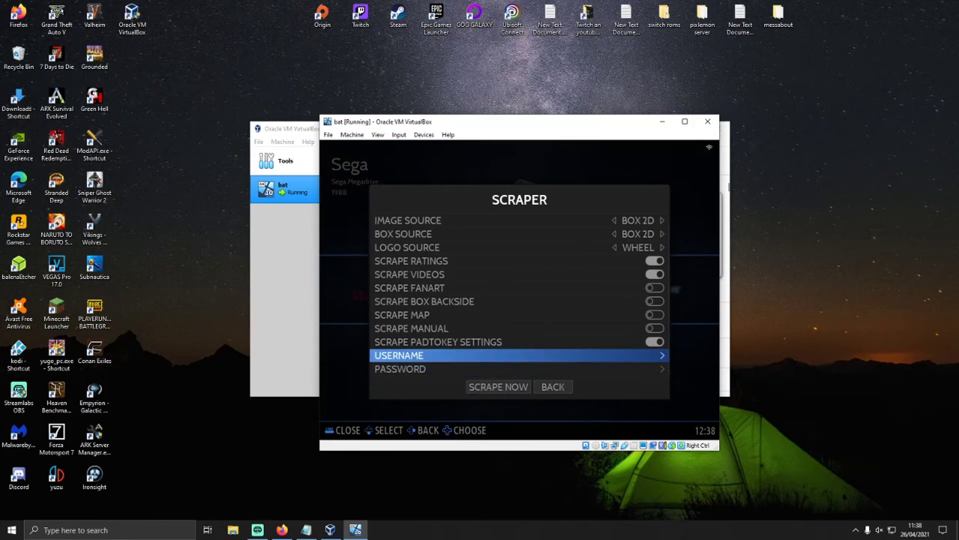
pyautogui.press('Down')
pyautogui.press('Up')
pyautogui.press('Up')
pyautogui.press('Up')
pyautogui.press('Up')
pyautogui.press('Up')
pyautogui.press('Up')
pyautogui.press('Up')
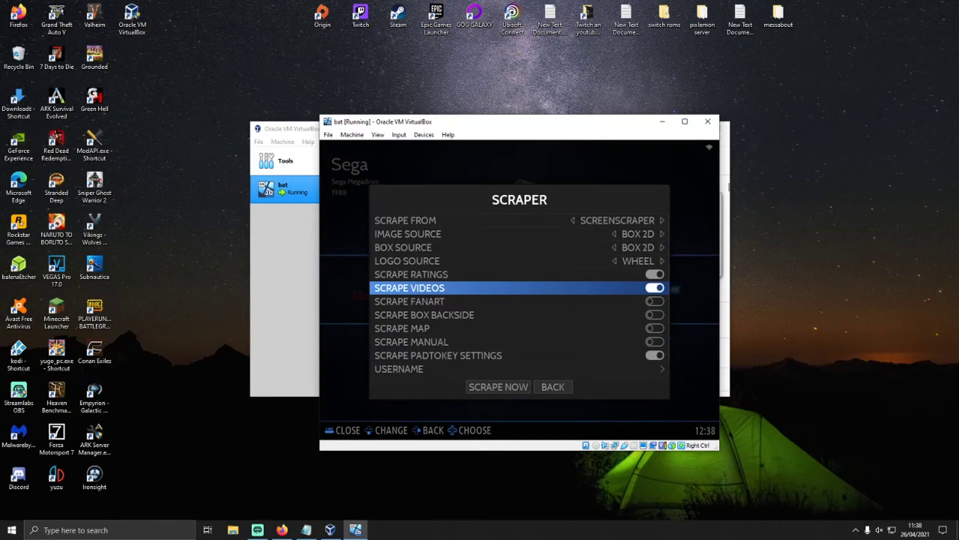
pyautogui.press('Up')
pyautogui.press('Up')
pyautogui.press('Up')
pyautogui.press('Up')
pyautogui.press('Up')
pyautogui.press('Up')
pyautogui.press('Up')
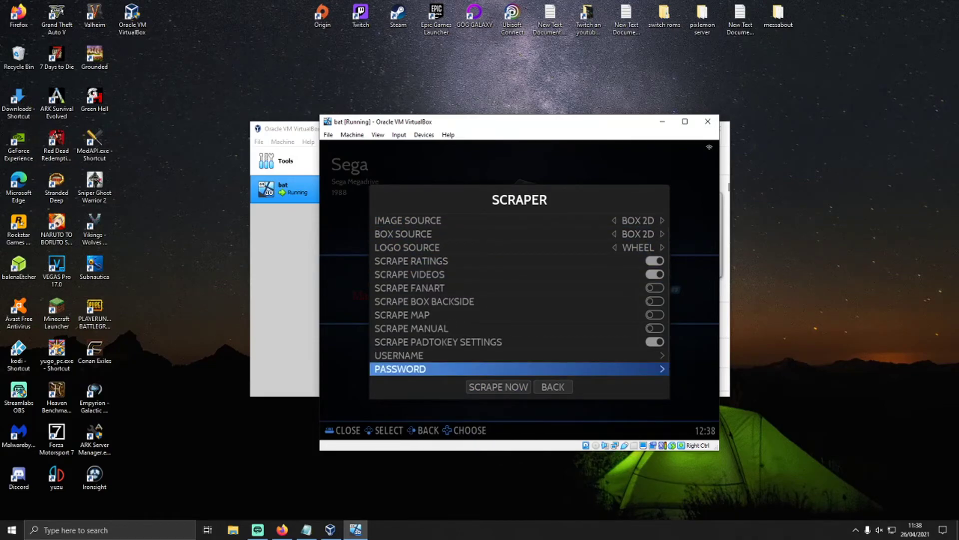
pyautogui.press('Down')
pyautogui.press('Down')
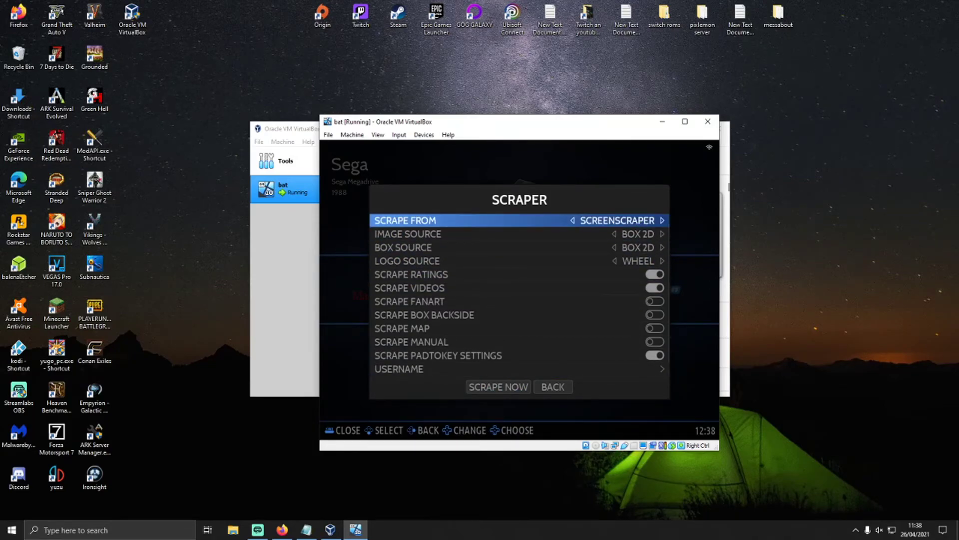
pyautogui.press('Down')
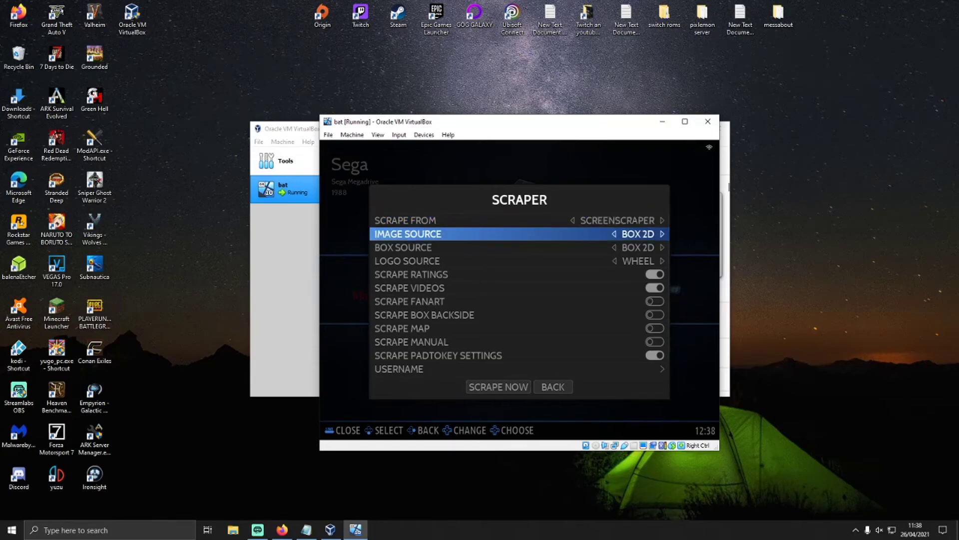
pyautogui.press('Down')
pyautogui.press('Down')
pyautogui.press('Down')
pyautogui.press('Down')
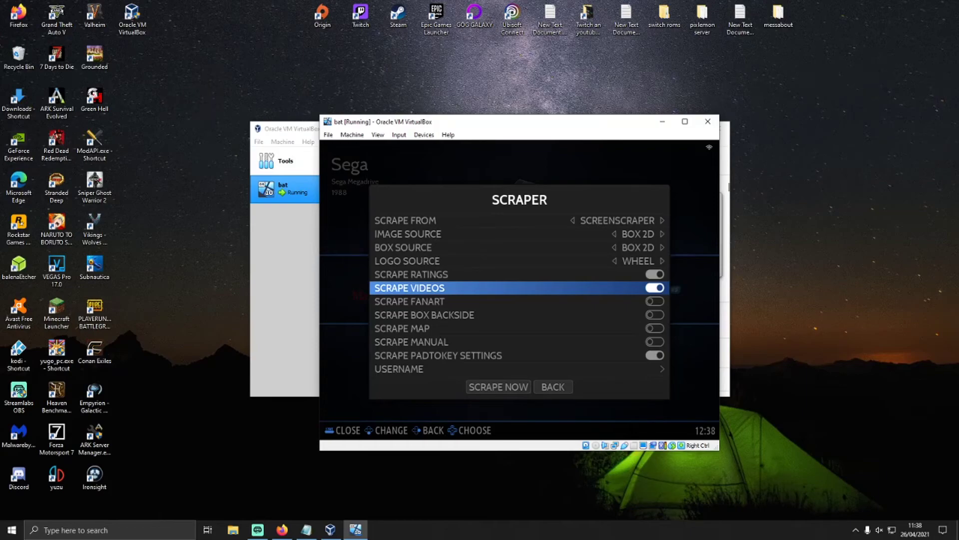
# Step: Try to scrape missing medias from ScreenScraper for the preselected systems without account credentials
pyautogui.press('Down')
pyautogui.press('Down')
pyautogui.press('Down')
pyautogui.press('Down')
pyautogui.press('Down')
pyautogui.press('Down')
pyautogui.press('Down')
pyautogui.press('Down')
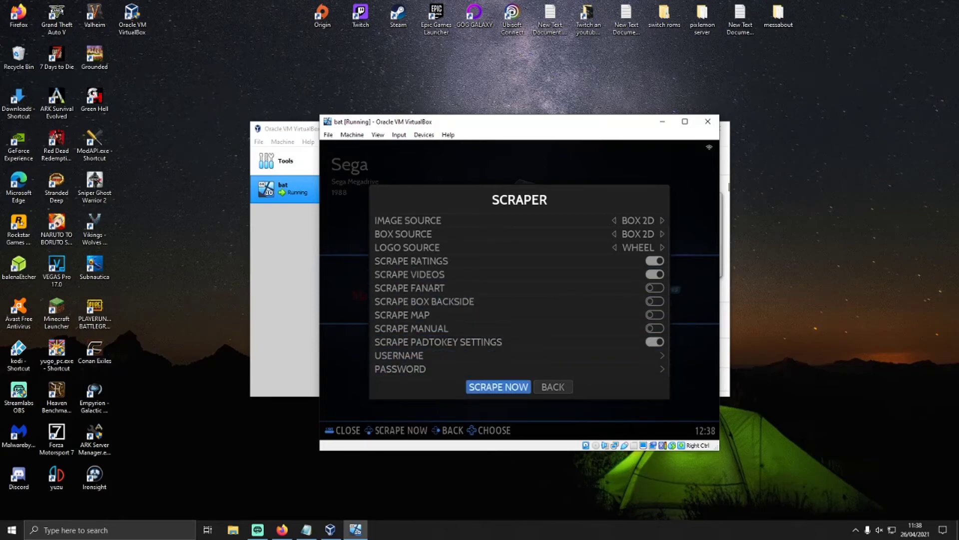
pyautogui.press('Return')
pyautogui.press('Down')
pyautogui.press('Down')
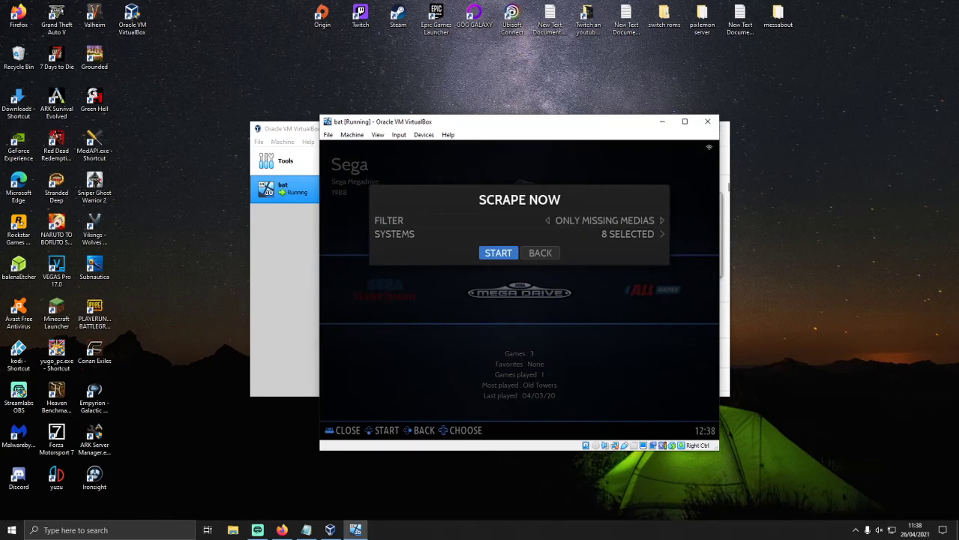
pyautogui.press('Return')
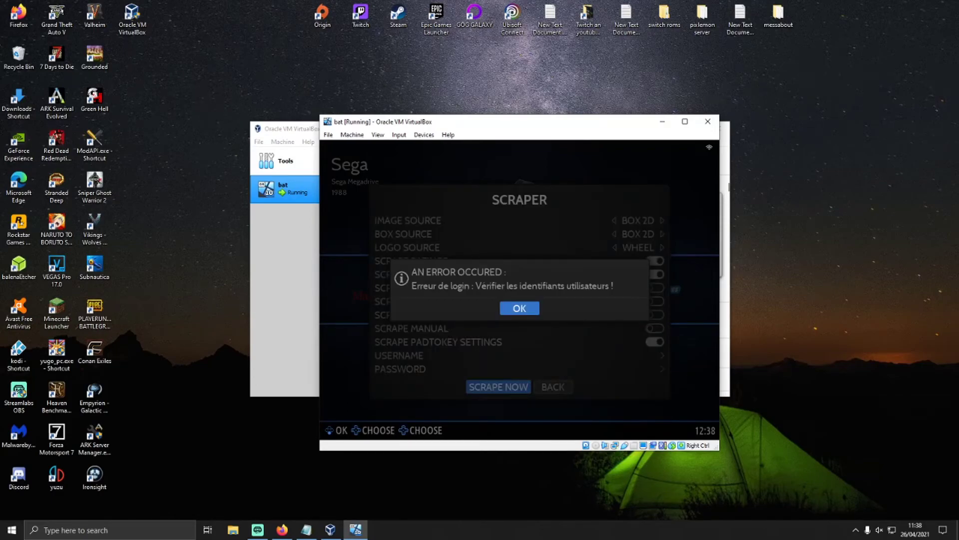
pyautogui.press('Return')
# Step: Set the scraping source back to TheGamesDB
pyautogui.press('Up')
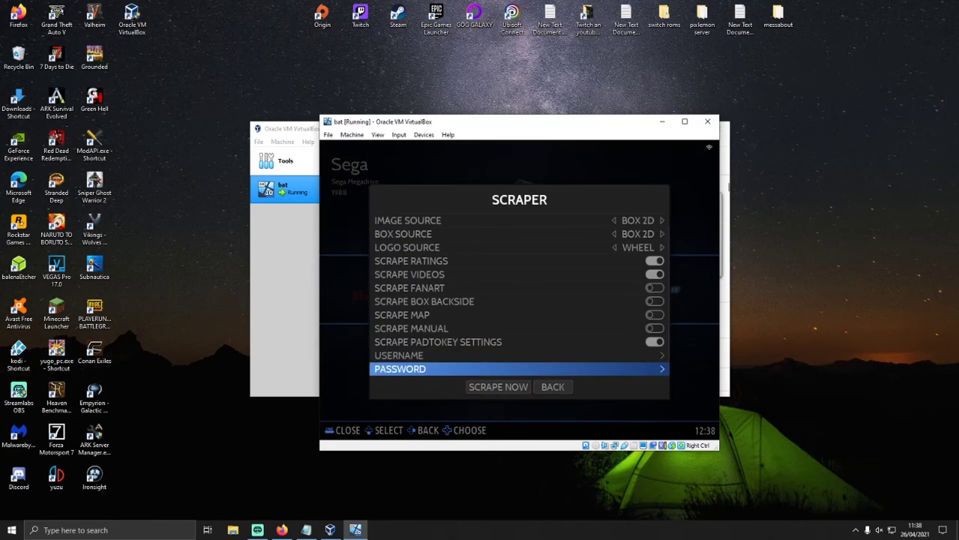
pyautogui.press('Up')
pyautogui.press('Up')
pyautogui.press('Up')
pyautogui.press('Up')
pyautogui.press('Up')
pyautogui.press('Up')
pyautogui.press('Up')
pyautogui.press('Up')
pyautogui.press('Up')
pyautogui.press('Up')
pyautogui.press('Up')
pyautogui.press('Up')
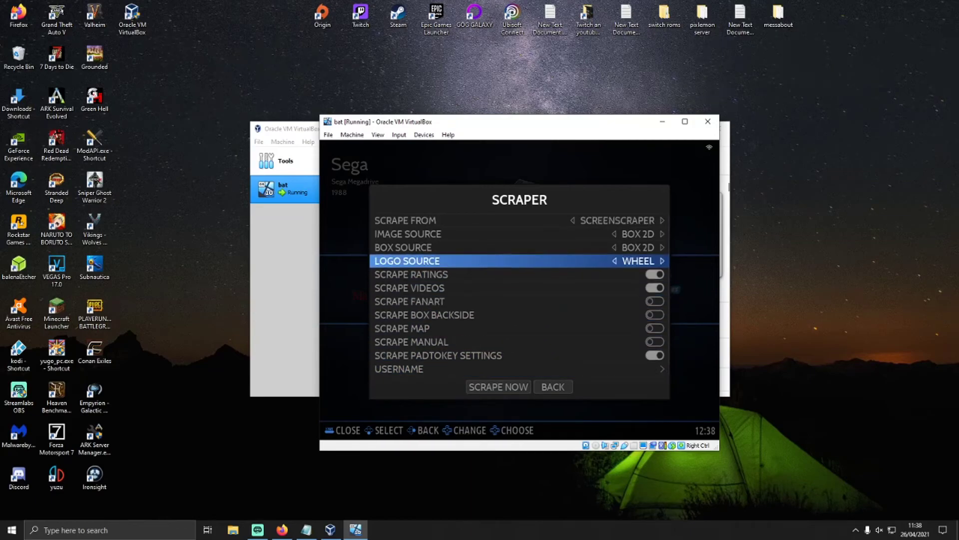
pyautogui.press('Right')
# Step: Enable scraping of fanart and of the box backside for TheGamesDB
pyautogui.press('Down')
pyautogui.press('Down')
pyautogui.press('Down')
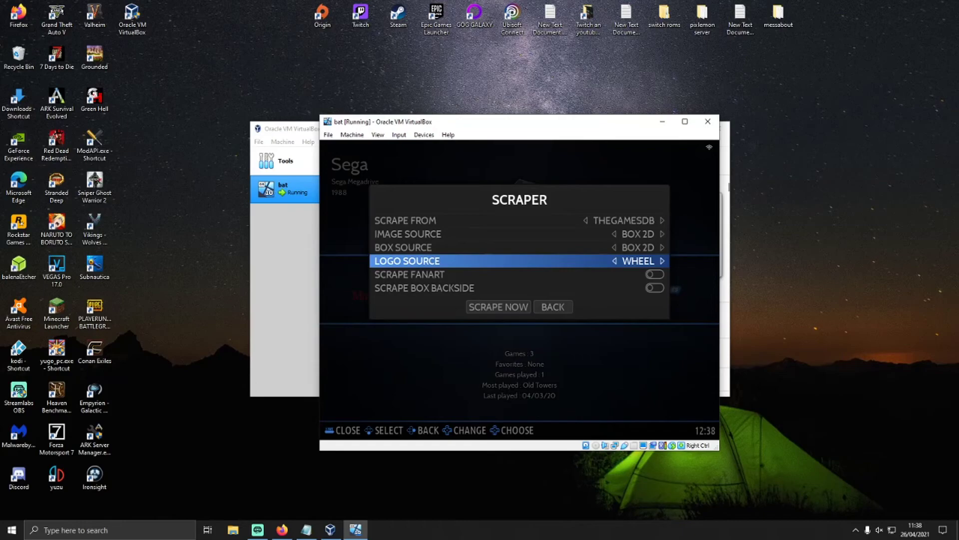
pyautogui.press('Down')
pyautogui.press('Down')
pyautogui.press('Return')
pyautogui.press('Up')
pyautogui.press('Return')
# Step: Cycle through the image source options and choose Box 2D, leaving the box source at None
pyautogui.press('Up')
pyautogui.press('Up')
pyautogui.press('Up')
pyautogui.press('Right')
pyautogui.press('Left')
pyautogui.press('Left')
pyautogui.press('Right')
pyautogui.press('Right')
pyautogui.press('Right')
pyautogui.press('Right')
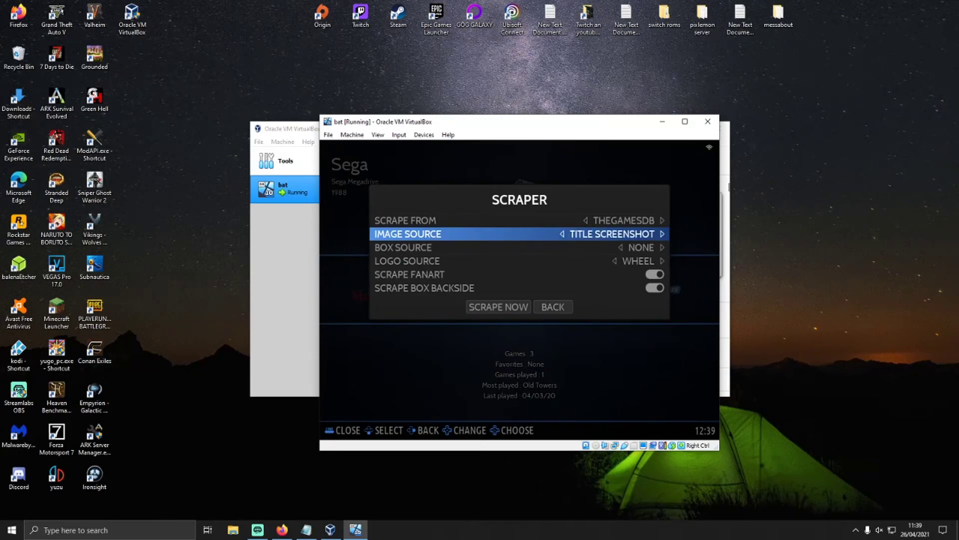
pyautogui.press('Right')
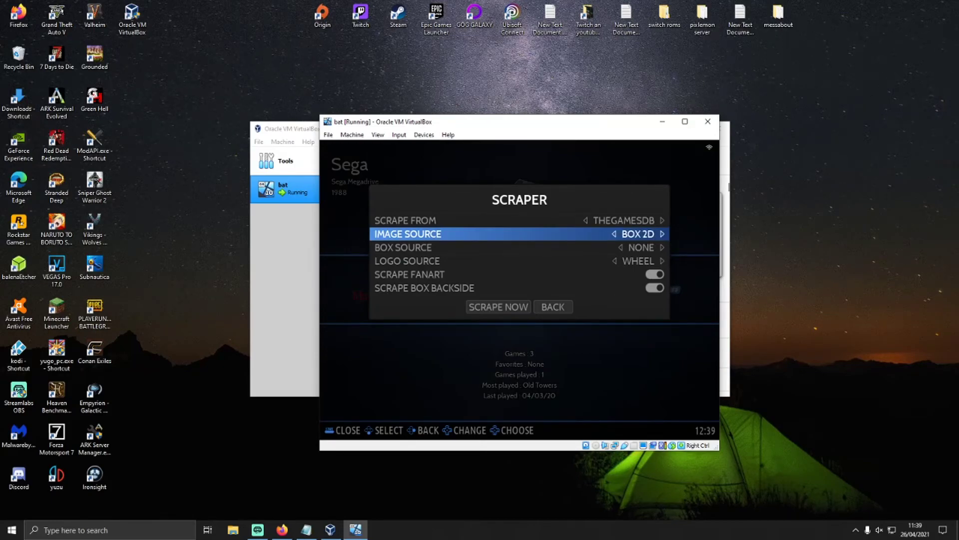
pyautogui.press('Down')
pyautogui.press('Down')
pyautogui.press('Down')
pyautogui.press('Down')
pyautogui.press('Down')
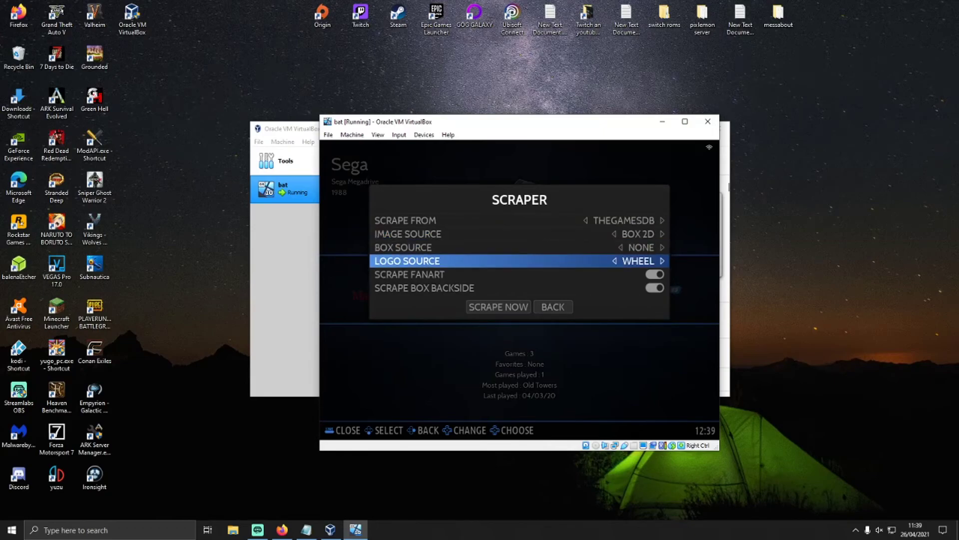
# Step: Scrape only the missing medias from TheGamesDB for the preselected systems and leave the scraper settings
pyautogui.press('Return')
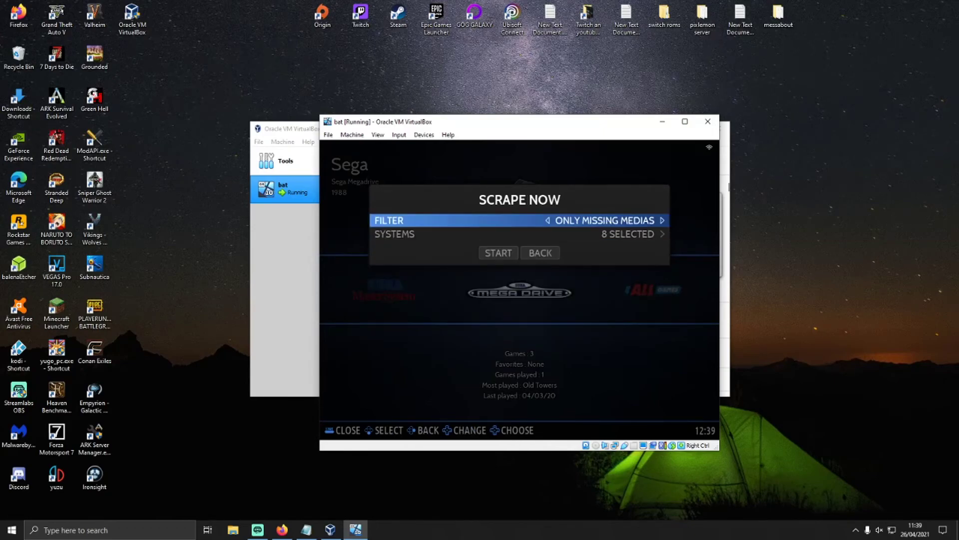
pyautogui.press('Down')
pyautogui.press('Down')
pyautogui.press('Return')
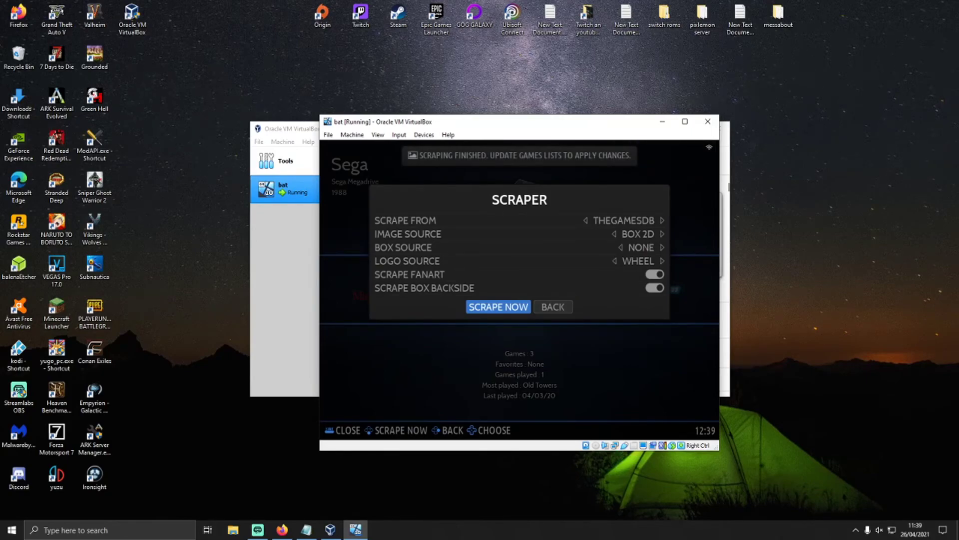
pyautogui.press('Right')
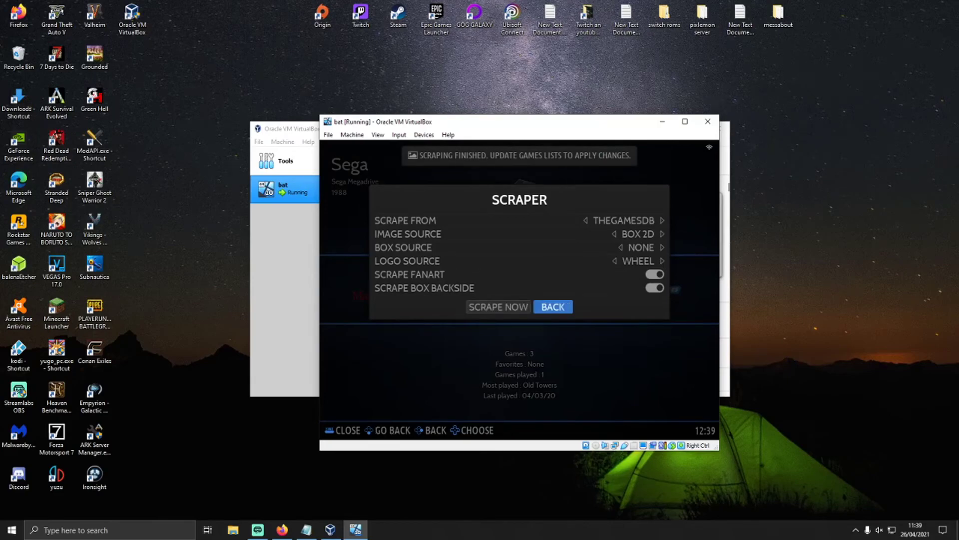
pyautogui.press('Return')
# Step: Update the games lists from the games settings to apply the scraped artwork
pyautogui.press('Up')
pyautogui.press('Up')
pyautogui.press('Up')
pyautogui.press('Up')
pyautogui.press('Up')
pyautogui.press('Up')
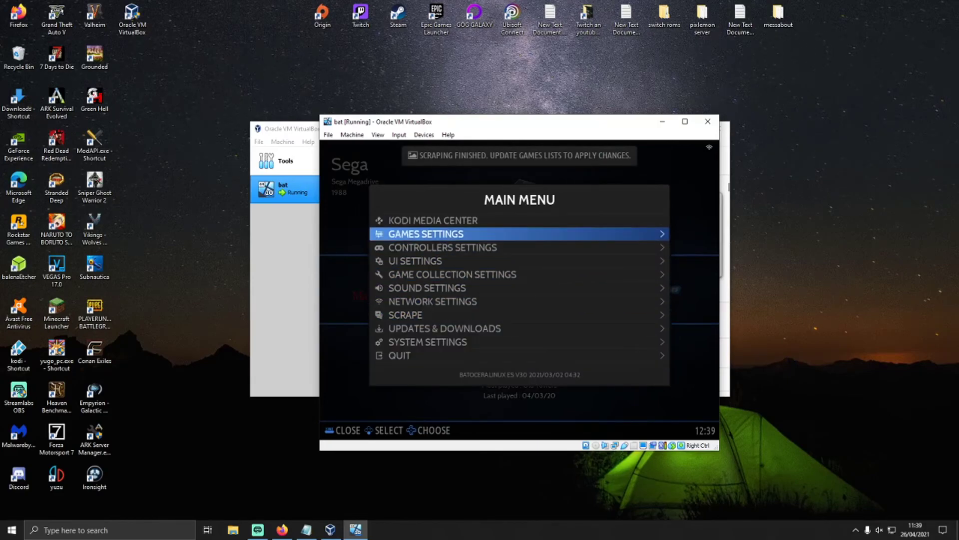
pyautogui.press('Return')
pyautogui.press('Return')
pyautogui.press('Return')
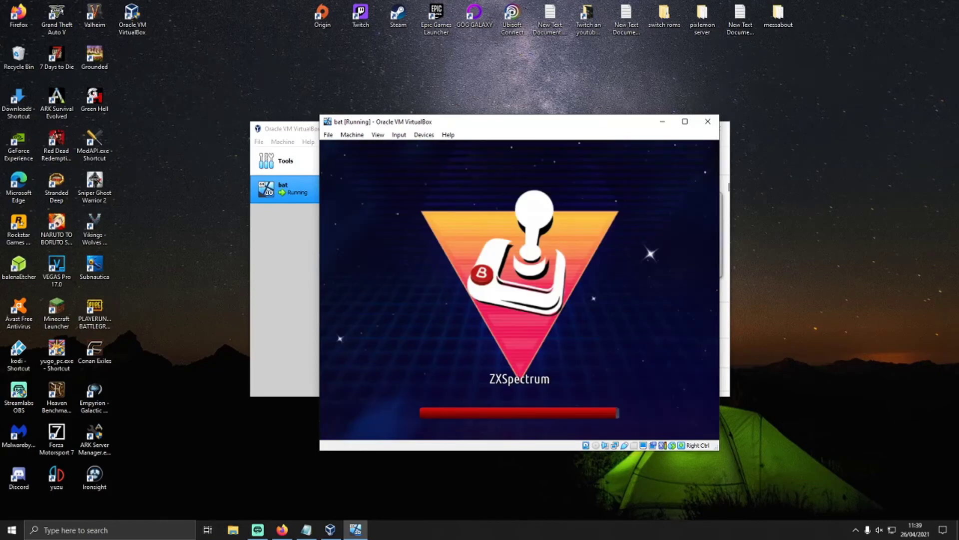
# Step: Examine the artwork of the games in the Mega Drive list and return to the system selection
pyautogui.press('Return')
pyautogui.press('Right')
pyautogui.press('Right')
pyautogui.press('Right')
pyautogui.press('Right')
pyautogui.press('Right')
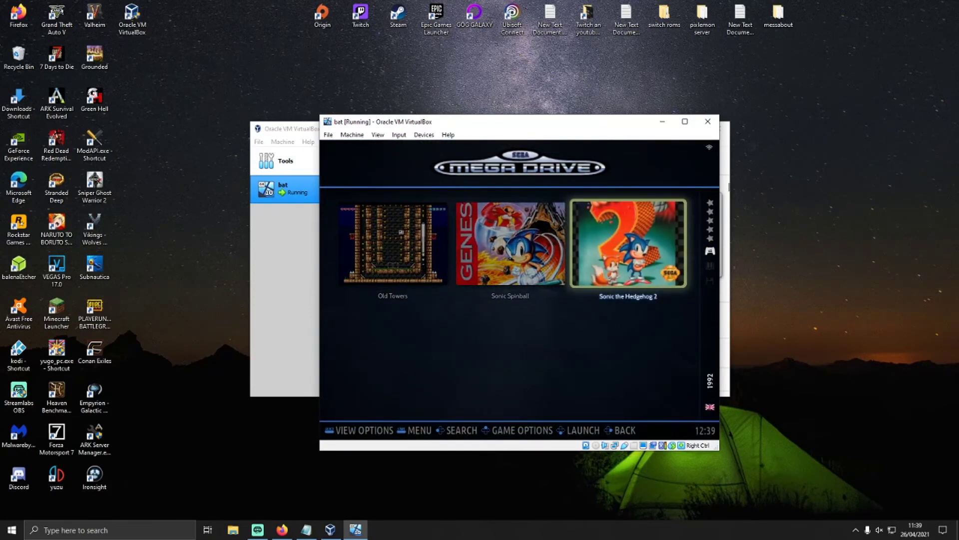
pyautogui.press('Right')
pyautogui.press('Right')
pyautogui.press('Right')
pyautogui.press('Right')
pyautogui.press('Right')
pyautogui.press('Right')
pyautogui.press('Right')
pyautogui.press('Right')
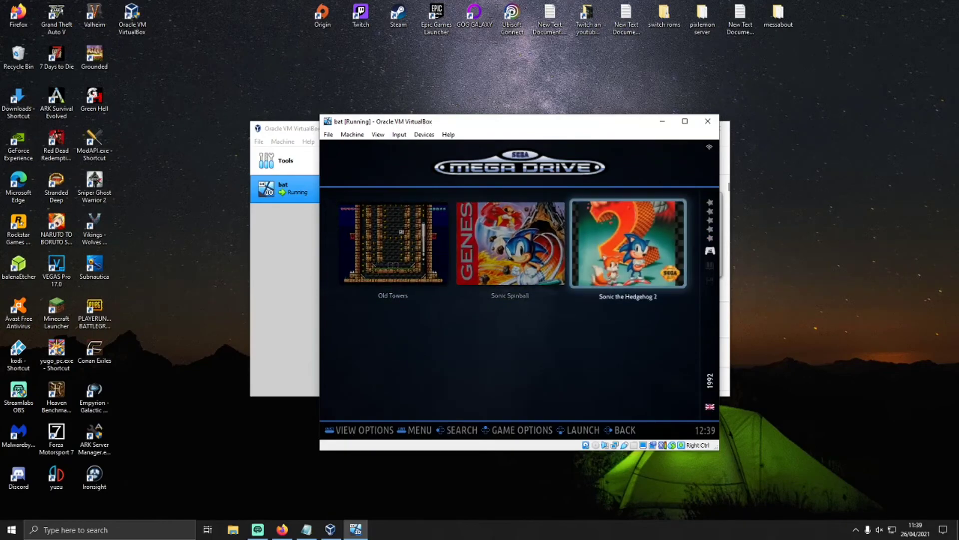
pyautogui.press('Escape')
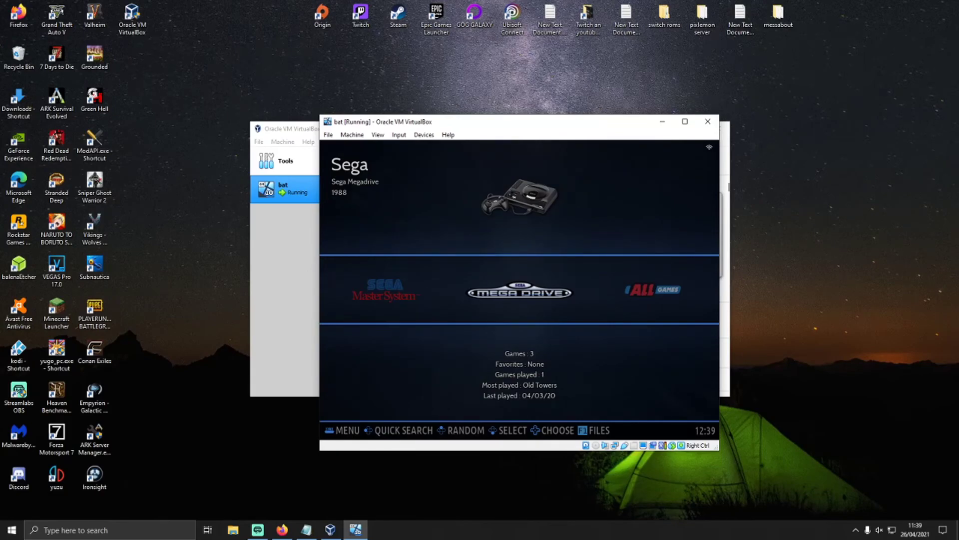
# Step: Open the themes downloader from the updates and downloads settings
pyautogui.press('F1')
pyautogui.press('Down')
pyautogui.press('Down')
pyautogui.press('Down')
pyautogui.press('Down')
pyautogui.press('Down')
pyautogui.press('Down')
pyautogui.press('Down')
pyautogui.press('Down')
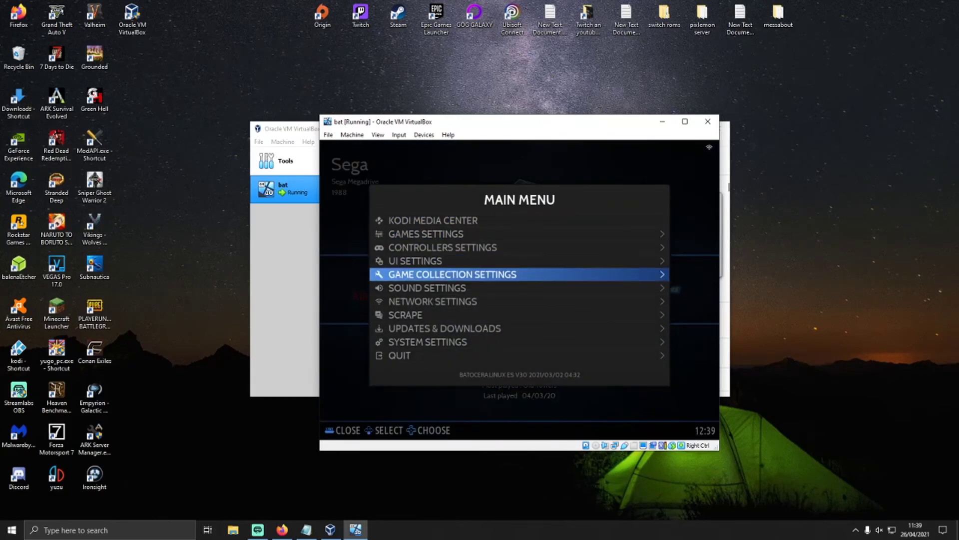
pyautogui.press('Return')
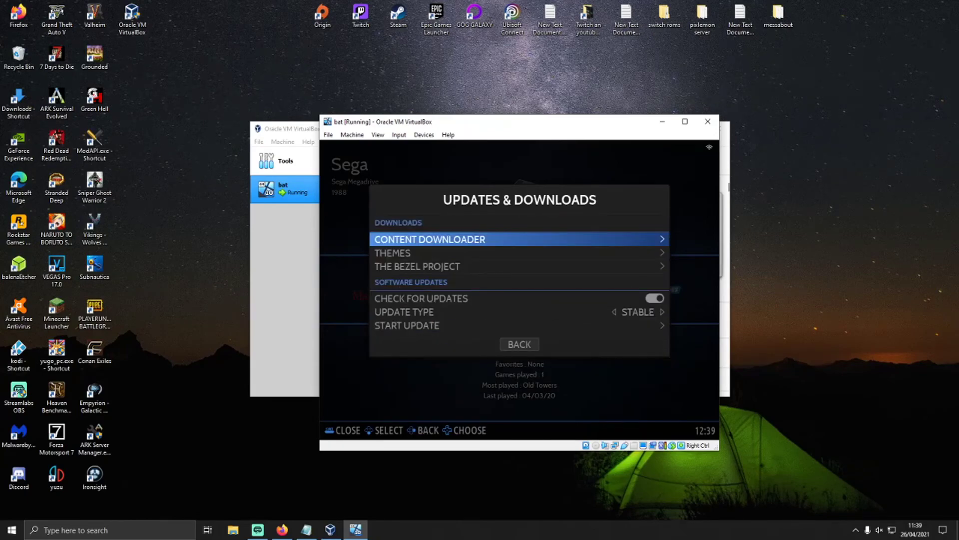
pyautogui.press('Down')
pyautogui.press('Return')
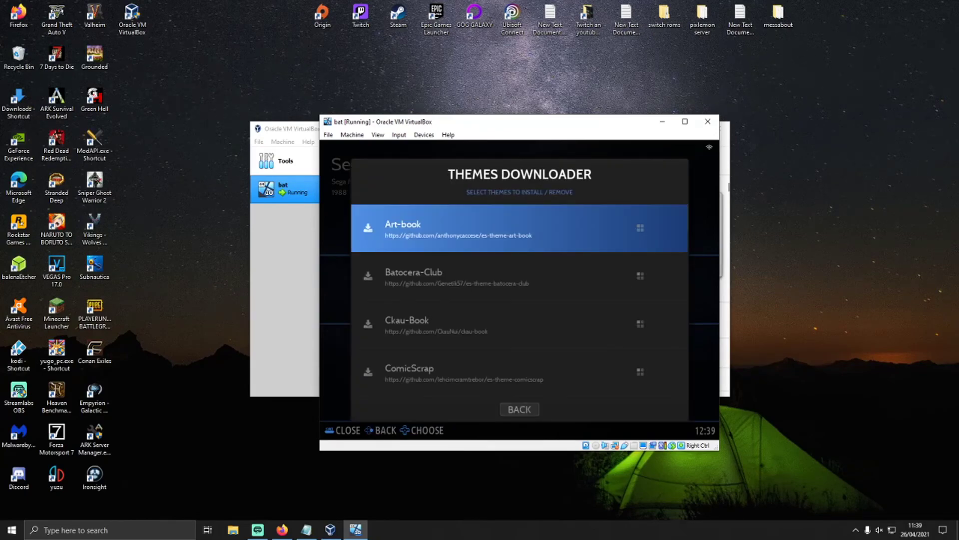
# Step: Look through the available themes and their preview images in the themes downloader
pyautogui.press('Down')
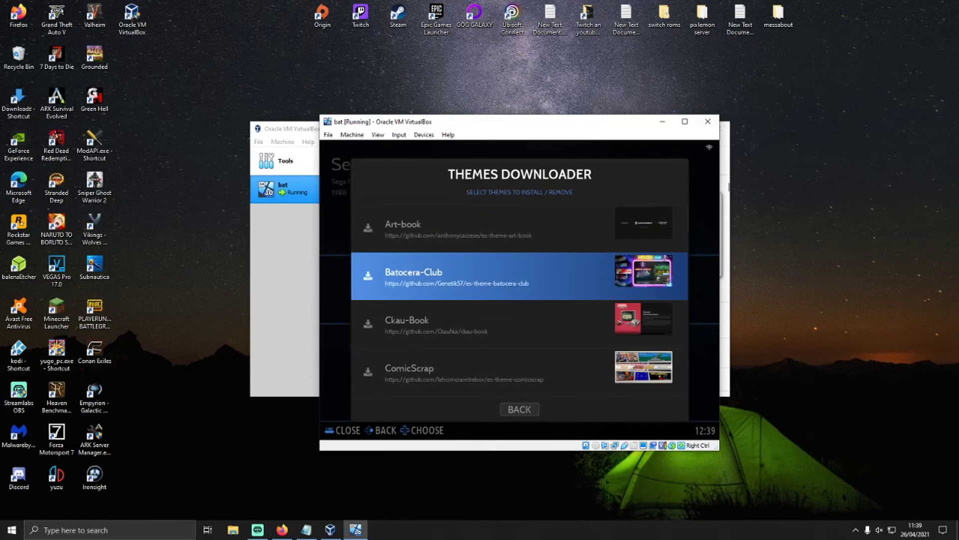
pyautogui.press('Down')
pyautogui.press('Down')
pyautogui.press('Down')
pyautogui.press('Down')
pyautogui.press('Down')
pyautogui.press('Down')
pyautogui.press('Down')
pyautogui.press('Down')
pyautogui.press('Down')
pyautogui.press('Down')
pyautogui.press('Down')
pyautogui.press('Down')
pyautogui.press('Down')
pyautogui.press('Down')
pyautogui.press('Down')
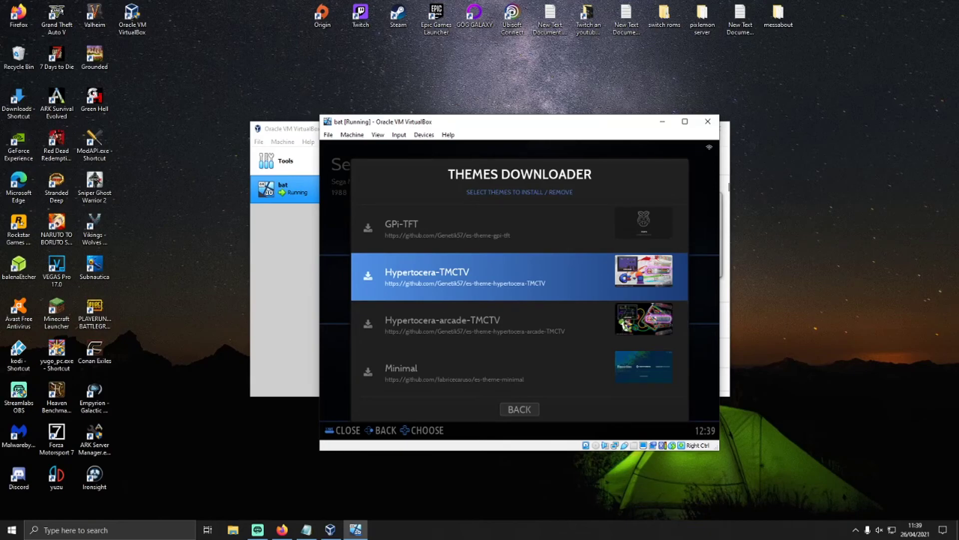
pyautogui.press('Down')
pyautogui.press('Down')
pyautogui.press('Up')
pyautogui.press('Up')
pyautogui.press('Up')
pyautogui.press('Up')
pyautogui.press('Up')
pyautogui.press('Up')
pyautogui.press('Up')
pyautogui.press('Up')
pyautogui.press('Up')
pyautogui.press('Up')
pyautogui.press('Up')
pyautogui.press('Up')
pyautogui.press('Up')
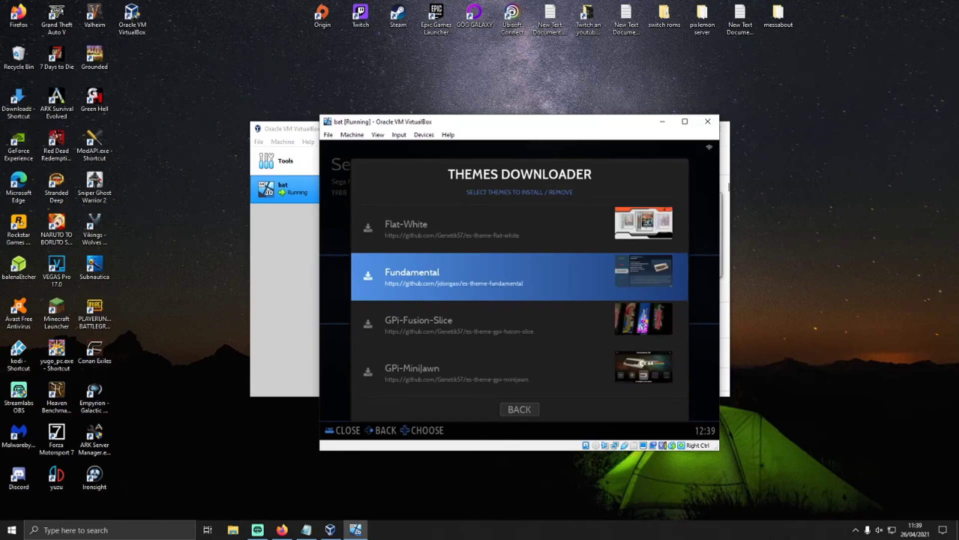
pyautogui.press('Up')
pyautogui.press('Up')
pyautogui.press('Up')
pyautogui.press('Up')
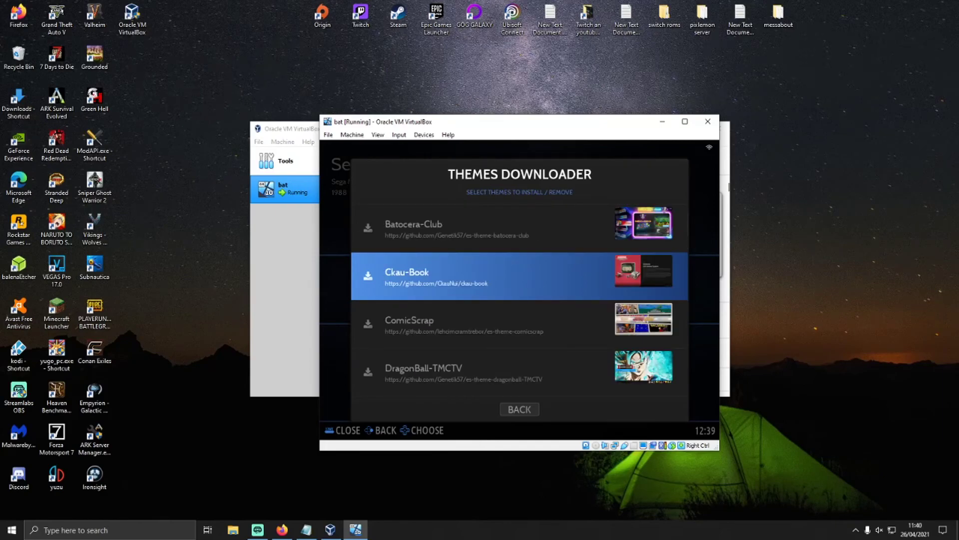
pyautogui.press('Up')
pyautogui.press('Up')
pyautogui.press('Up')
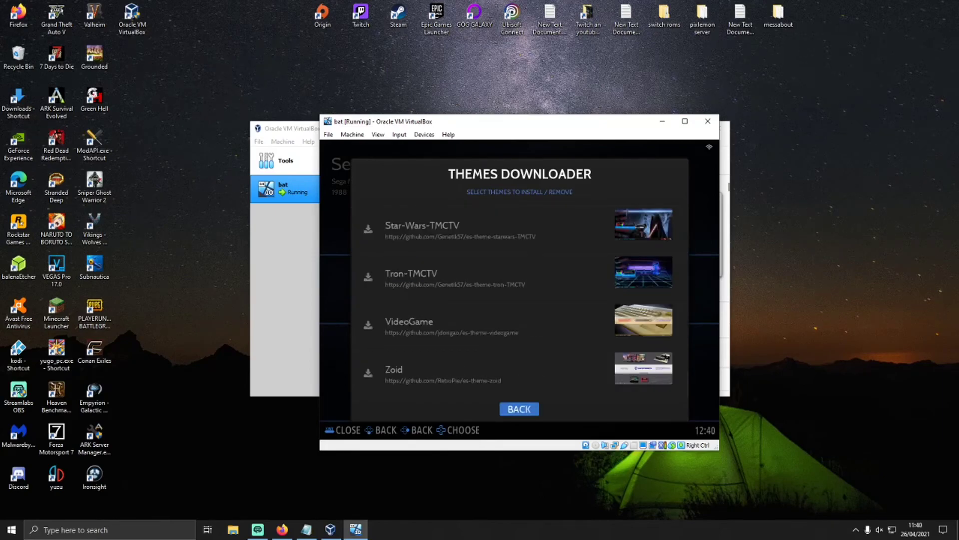
# Step: Queue the Batocera-Club theme for download and return to the system selection
pyautogui.press('Down')
pyautogui.press('Down')
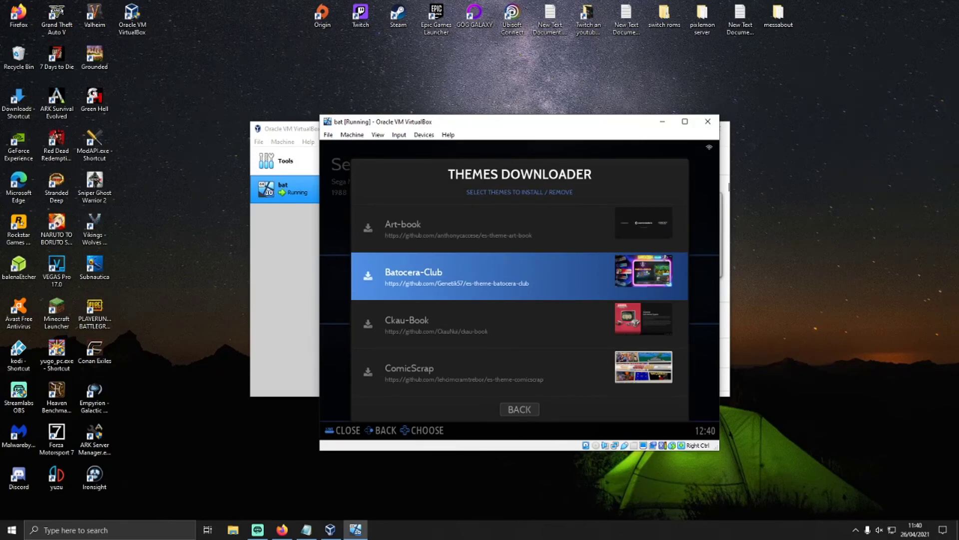
pyautogui.press('Return')
pyautogui.press('Return')
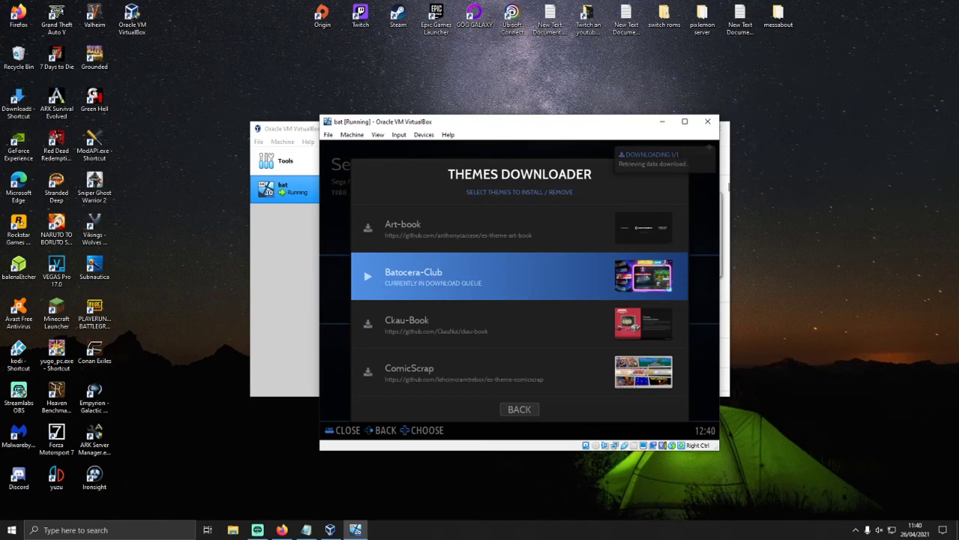
pyautogui.press('Escape')
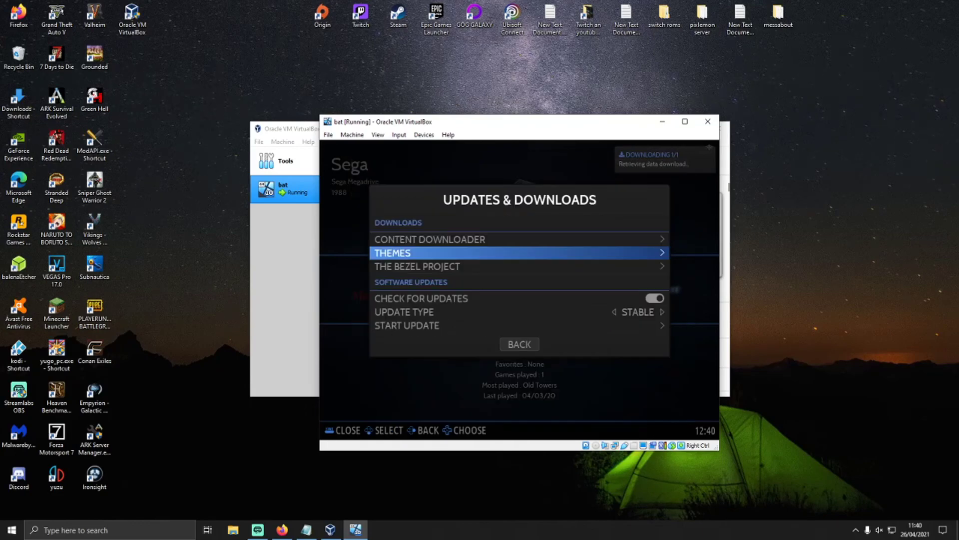
pyautogui.press('Escape')
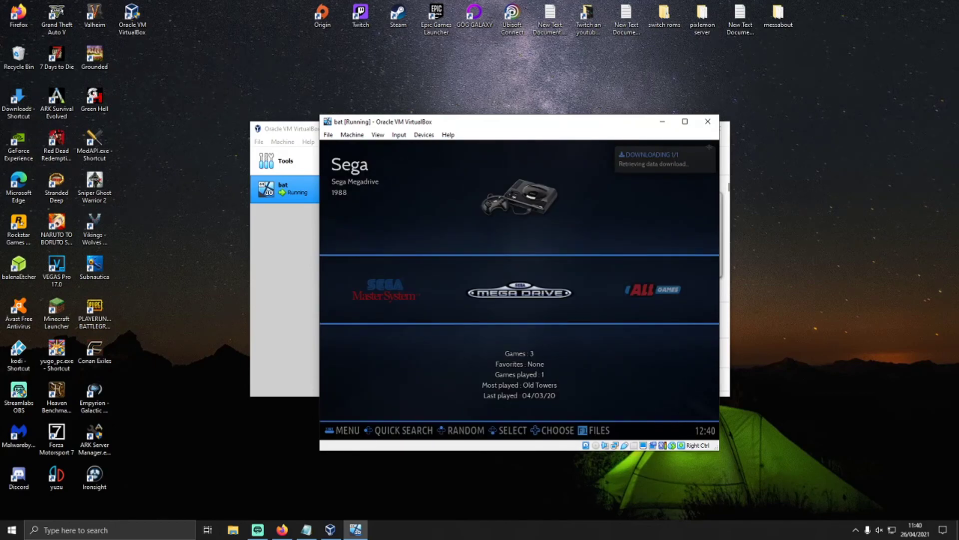
# Step: Browse through the game systems in the carousel while the Batocera-Club theme downloads
pyautogui.press('Right')
pyautogui.press('Right')
pyautogui.press('Right')
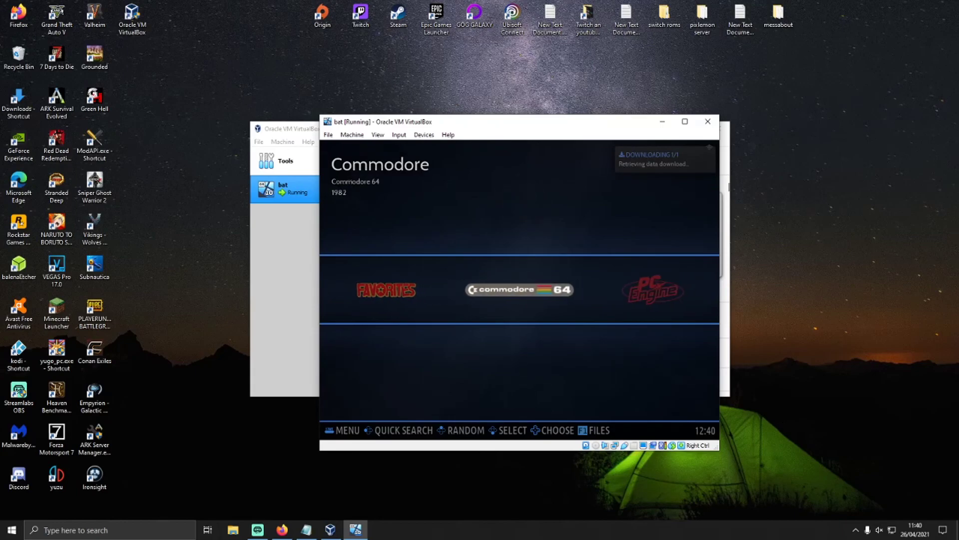
pyautogui.press('Right')
pyautogui.press('Right')
pyautogui.press('Right')
pyautogui.press('Right')
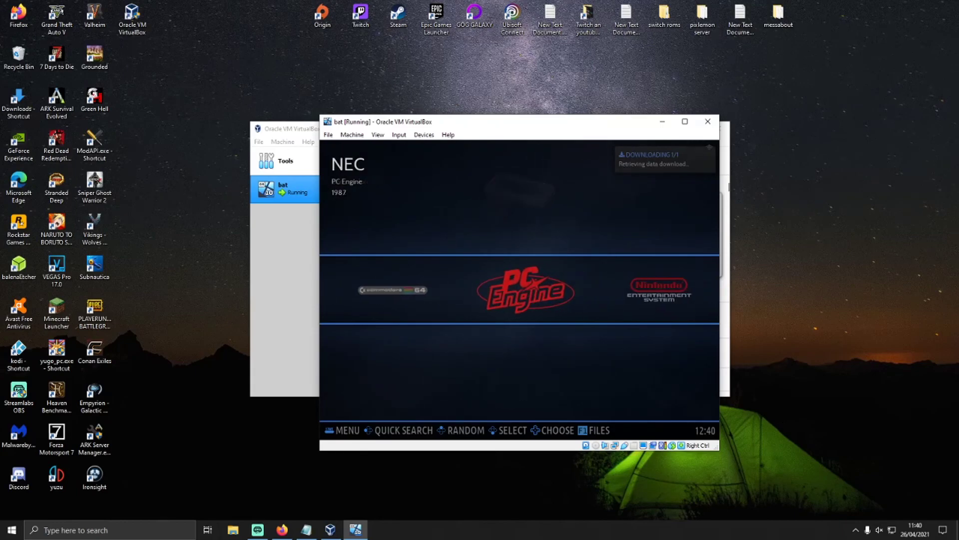
pyautogui.press('Right')
pyautogui.press('Right')
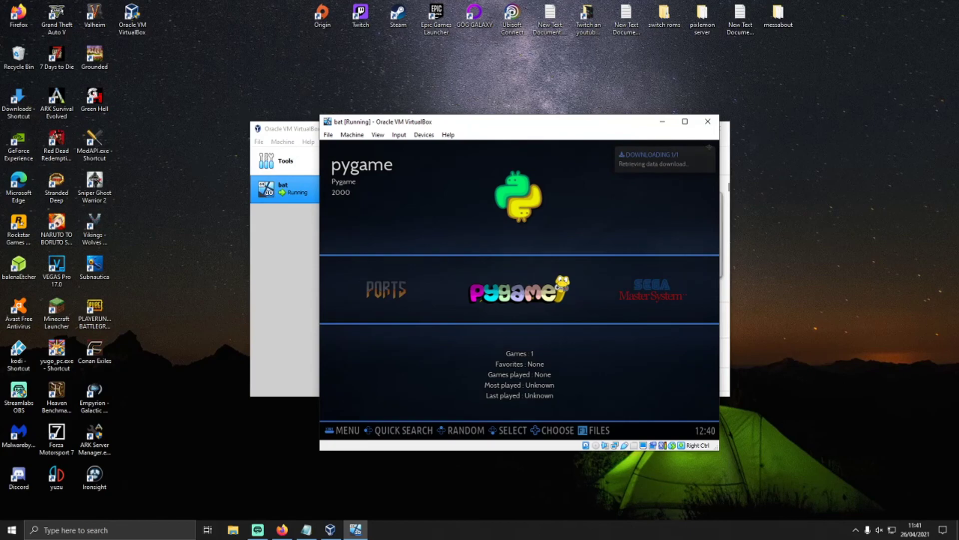
pyautogui.press('Right')
pyautogui.press('Right')
pyautogui.press('Right')
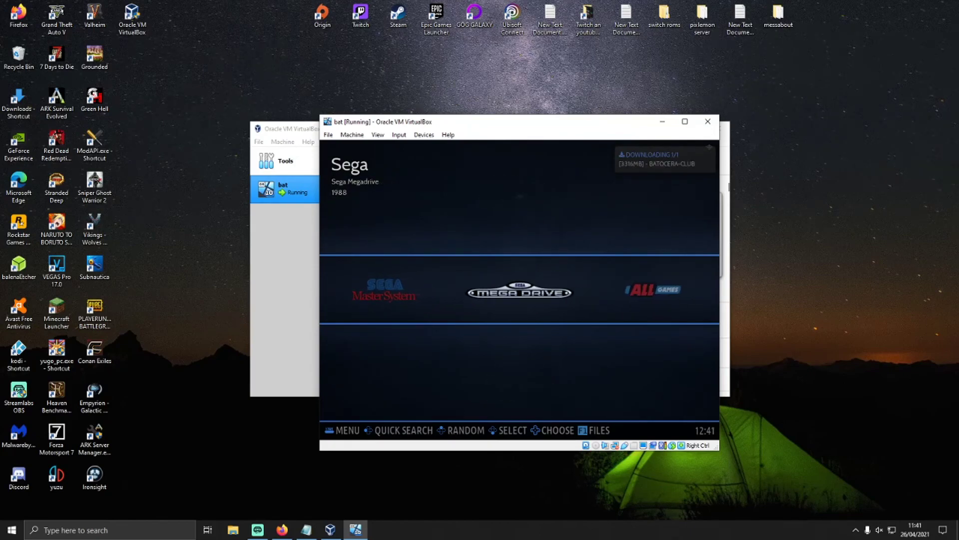
pyautogui.press('Right')
pyautogui.press('Right')
pyautogui.press('Right')
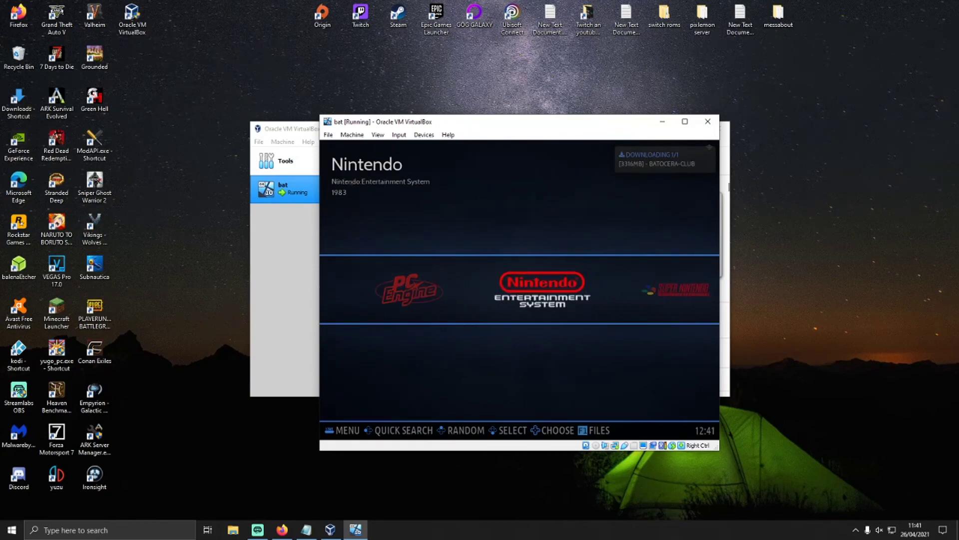